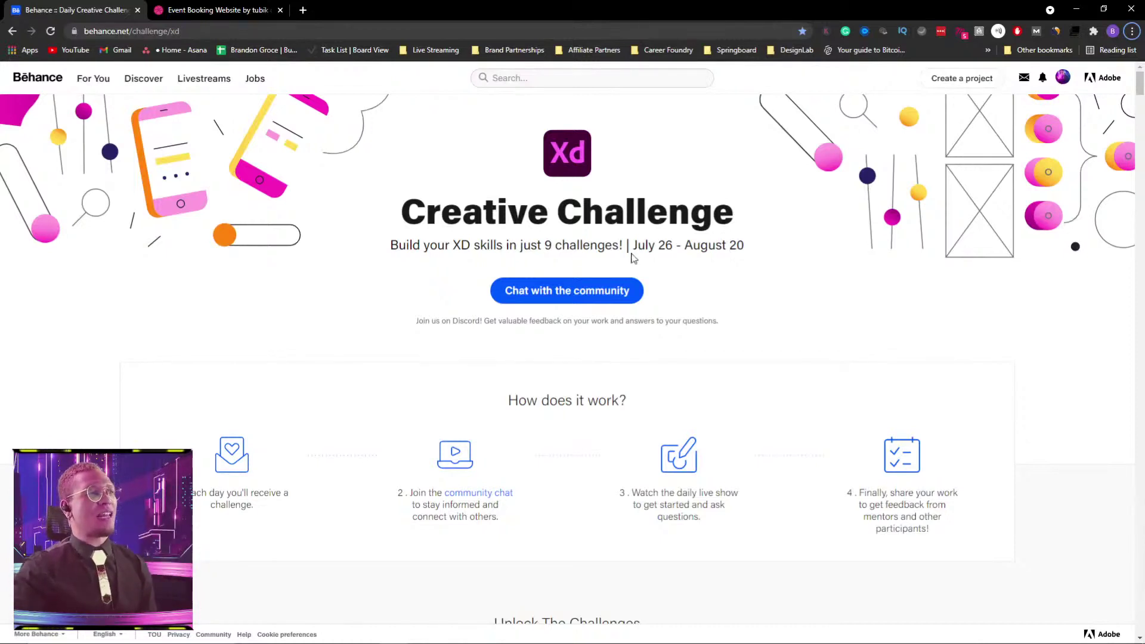
# - Review the XD Creative Challenge dates and challenge cards down to Event Booking Website, and open the Dribbble reference shot
pyautogui.moveTo(628, 246); pyautogui.dragTo(750, 250)
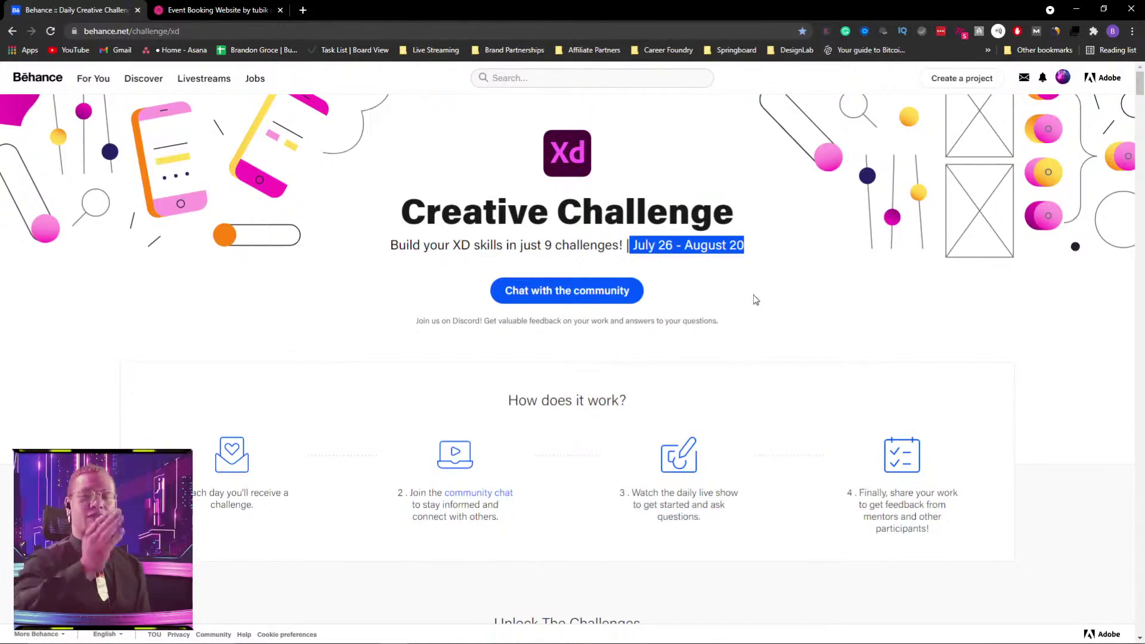
pyautogui.click(465, 298)
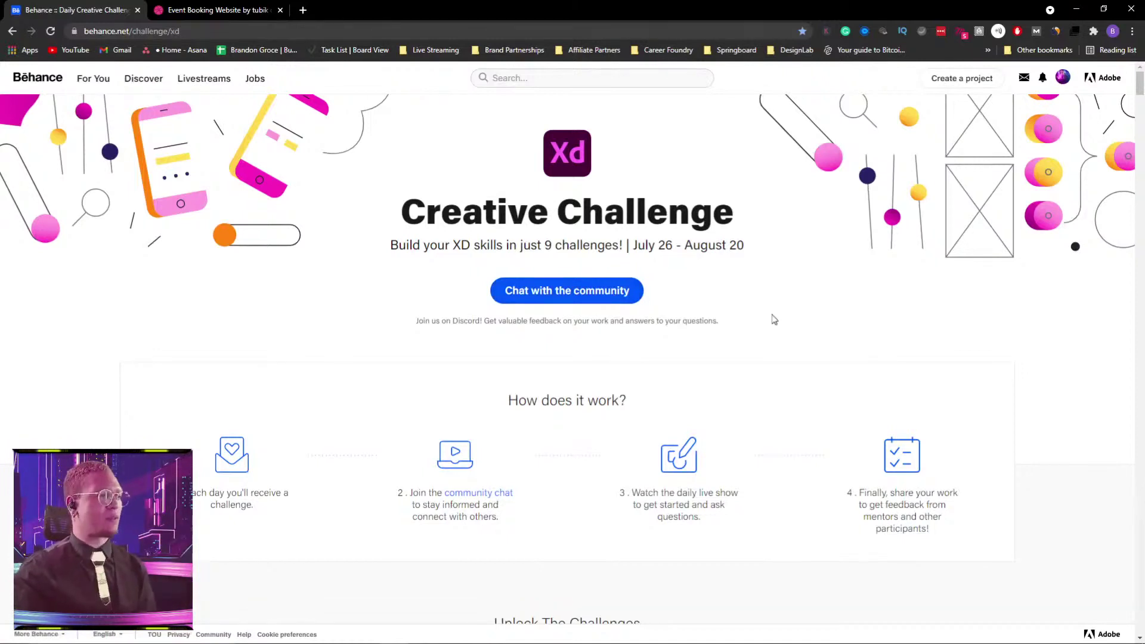
pyautogui.scroll(-5, 775, 319)
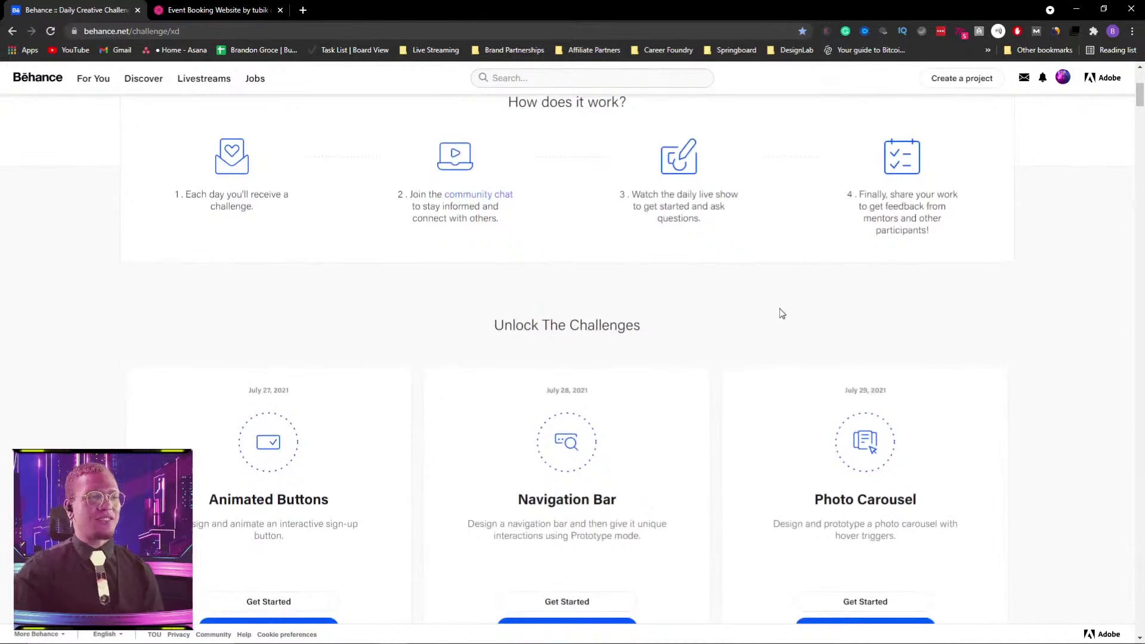
pyautogui.scroll(-6, 781, 313)
pyautogui.scroll(-7, 778, 312)
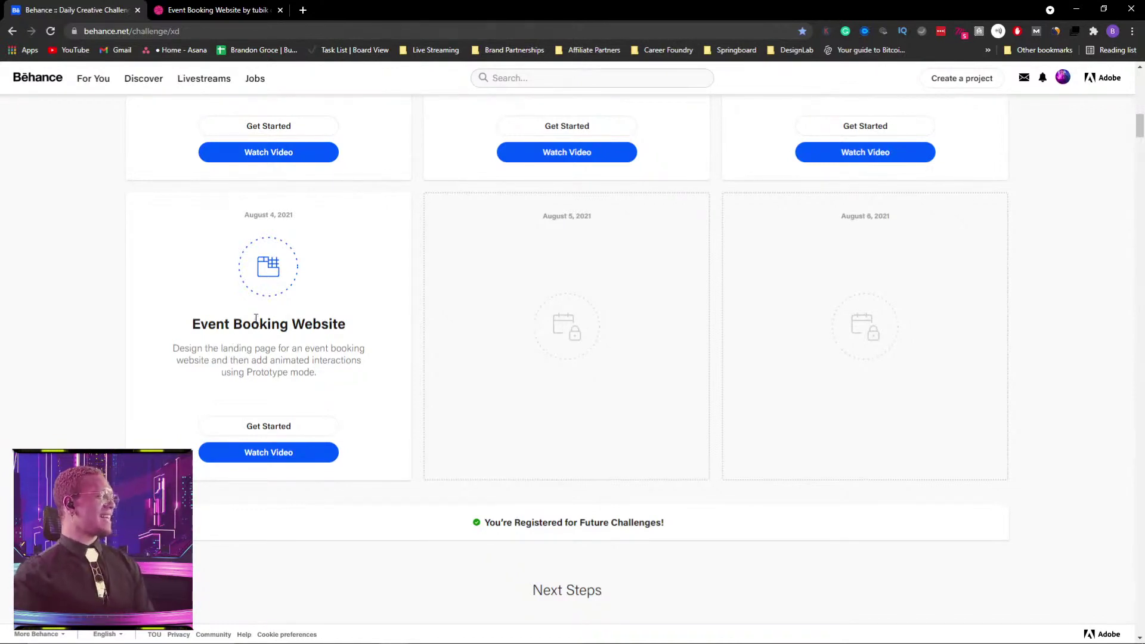
pyautogui.click(215, 10)
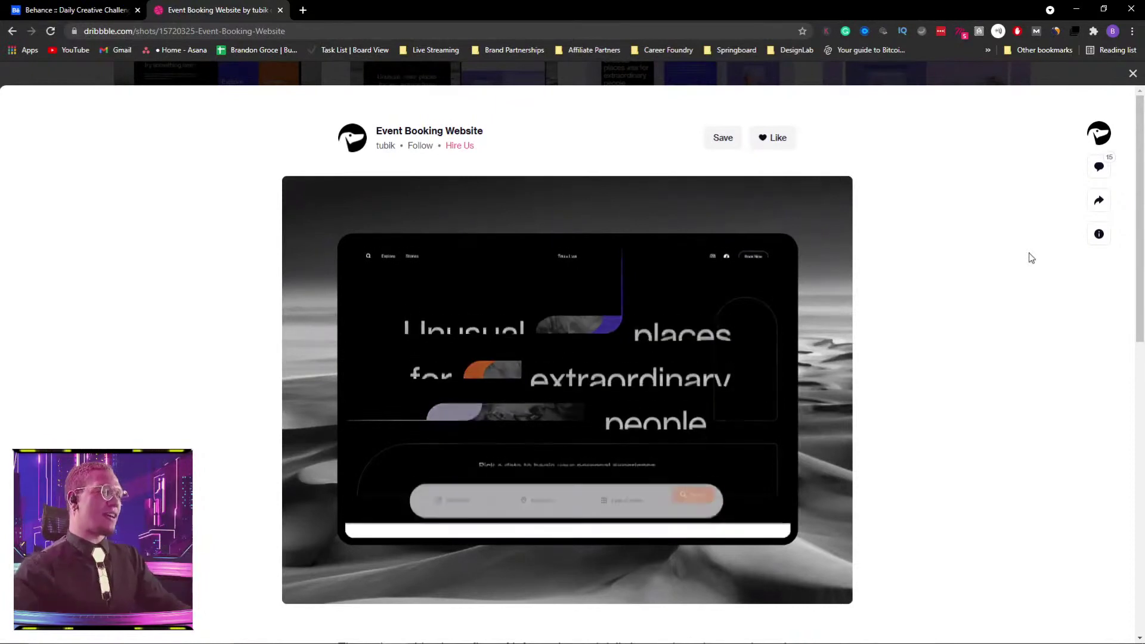
# - Switch to the All Files In One document in Adobe XD and preview the prototype from the Web 1920 – 12 artboard
pyautogui.hotkey('alt', 'Tab')
pyautogui.hotkey('alt', 'Tab')
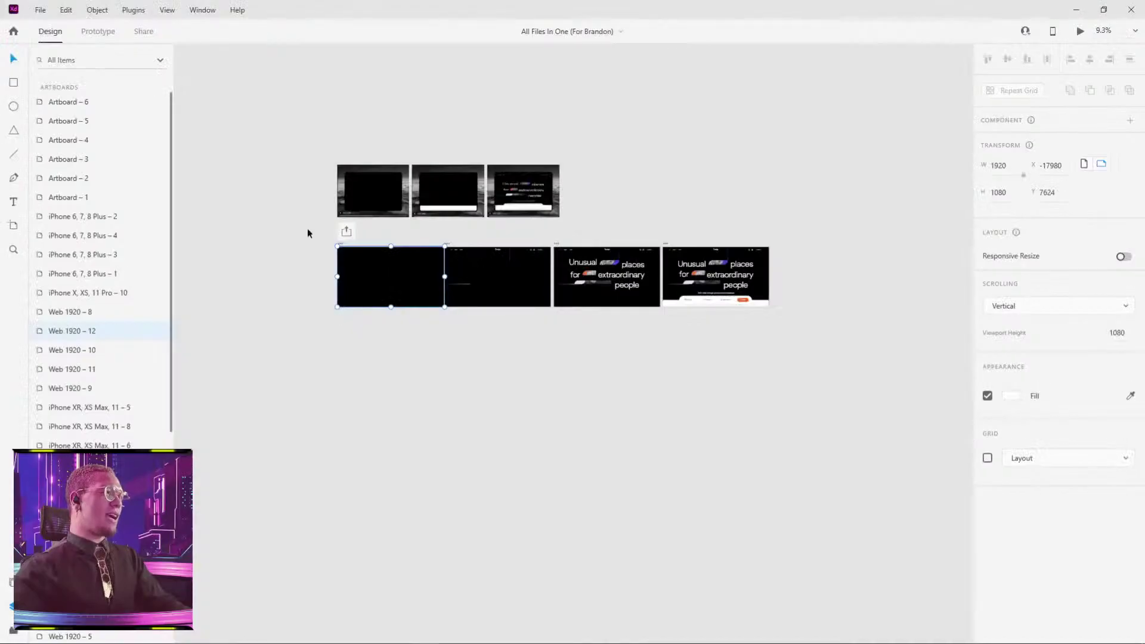
pyautogui.click(338, 244)
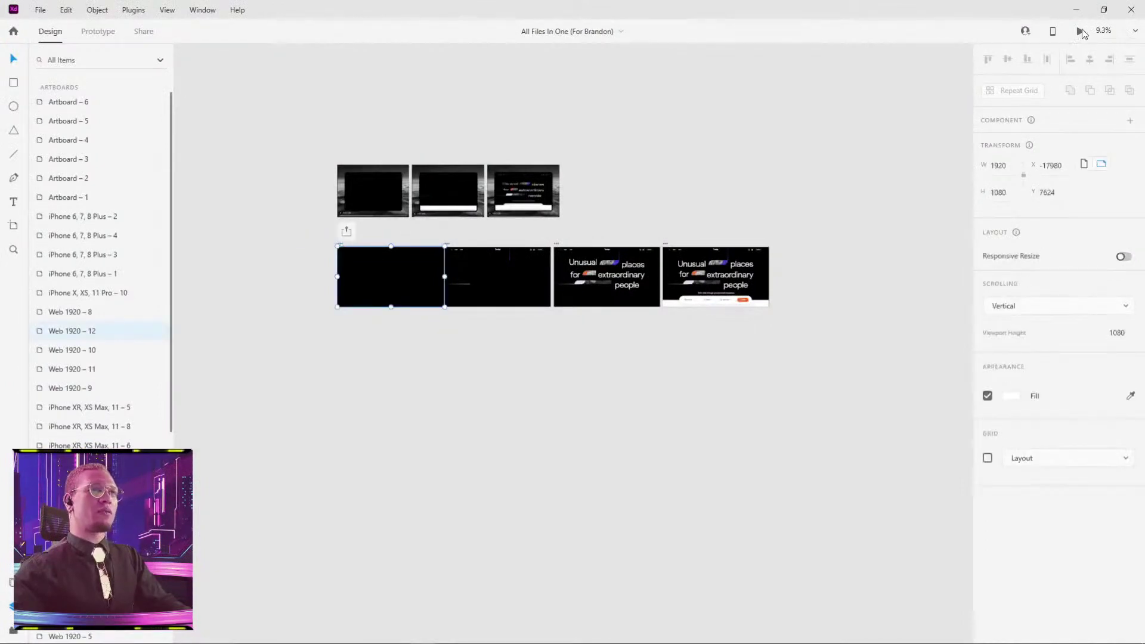
pyautogui.click(1080, 32)
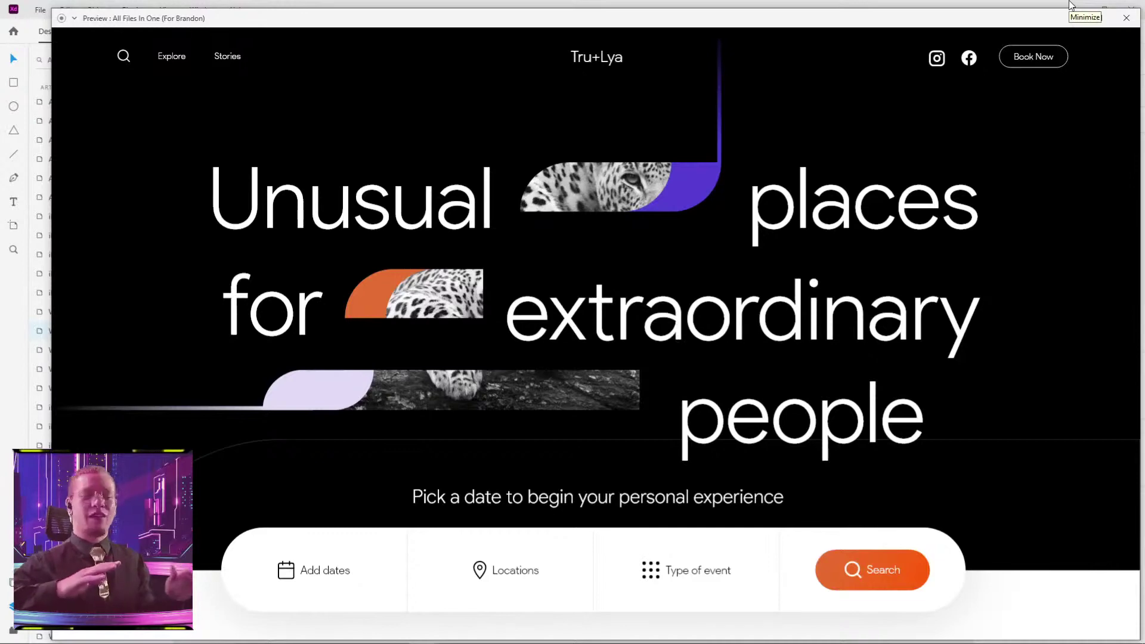
pyautogui.click(1125, 22)
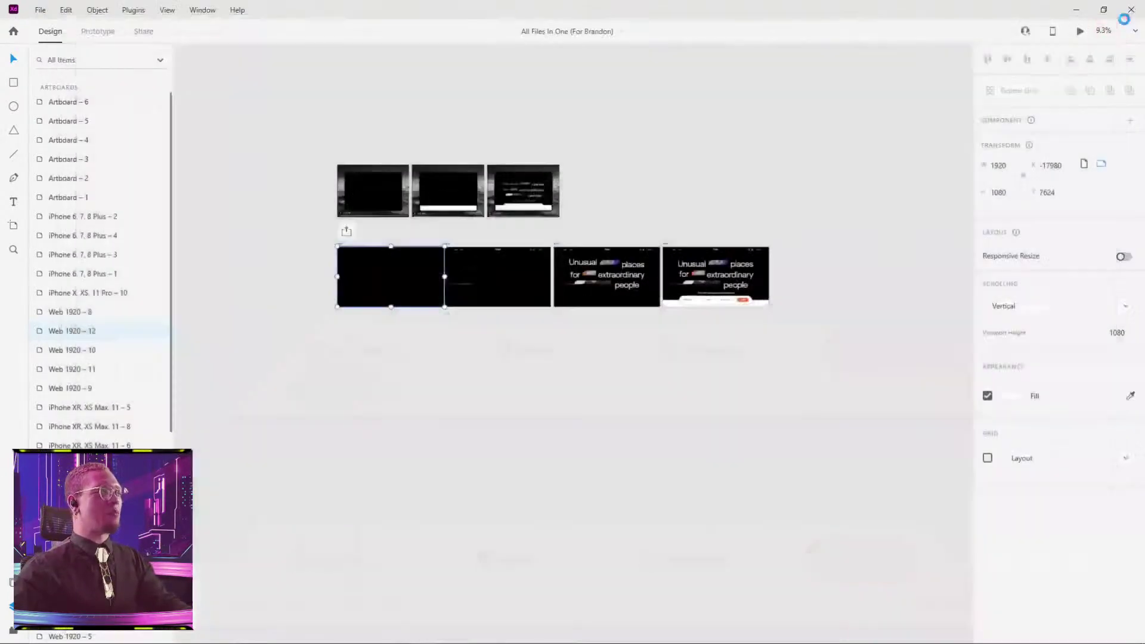
# - Switch to the DCC July 26-August 6 - Day 7 file and move the Web 1920 – 11 artboard to X 828, Y -1318
pyautogui.hotkey('alt', 'Tab')
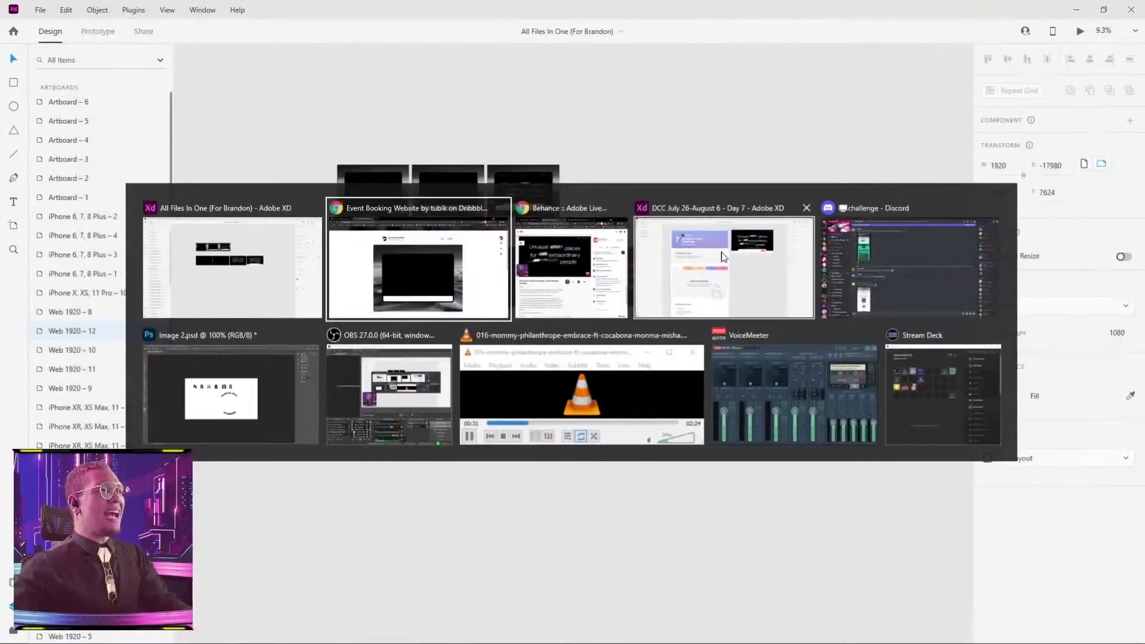
pyautogui.click(724, 220)
pyautogui.hscroll(5, 751, 274)
pyautogui.scroll(2, 751, 274)
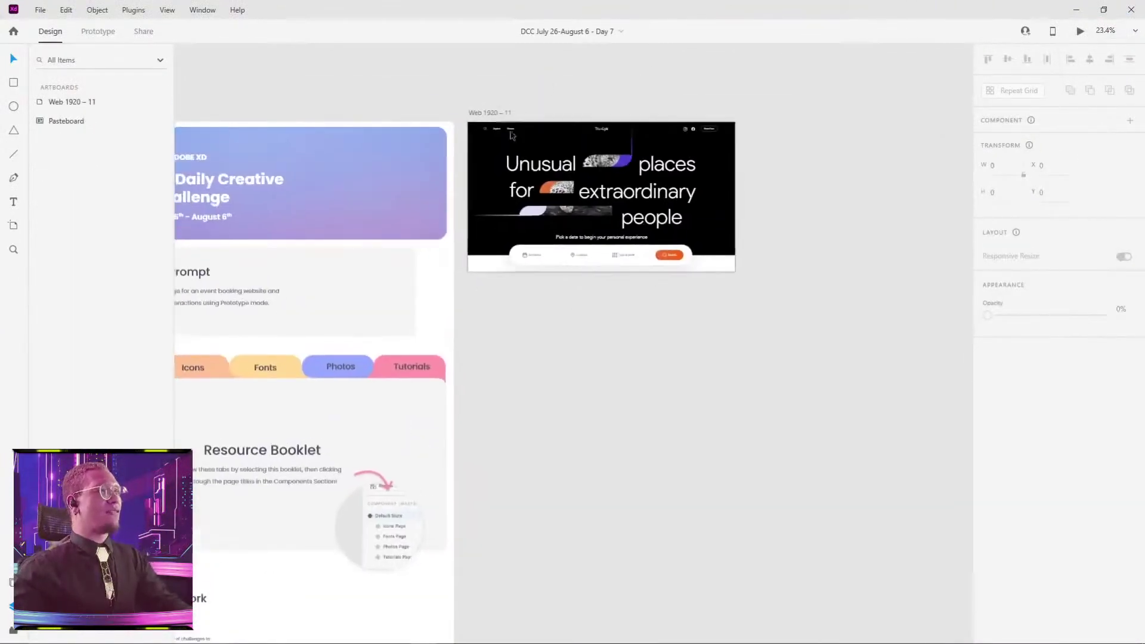
pyautogui.moveTo(504, 115); pyautogui.dragTo(663, 97)
pyautogui.moveTo(599, 172); pyautogui.dragTo(622, 153)
pyautogui.scroll(3, 751, 222)
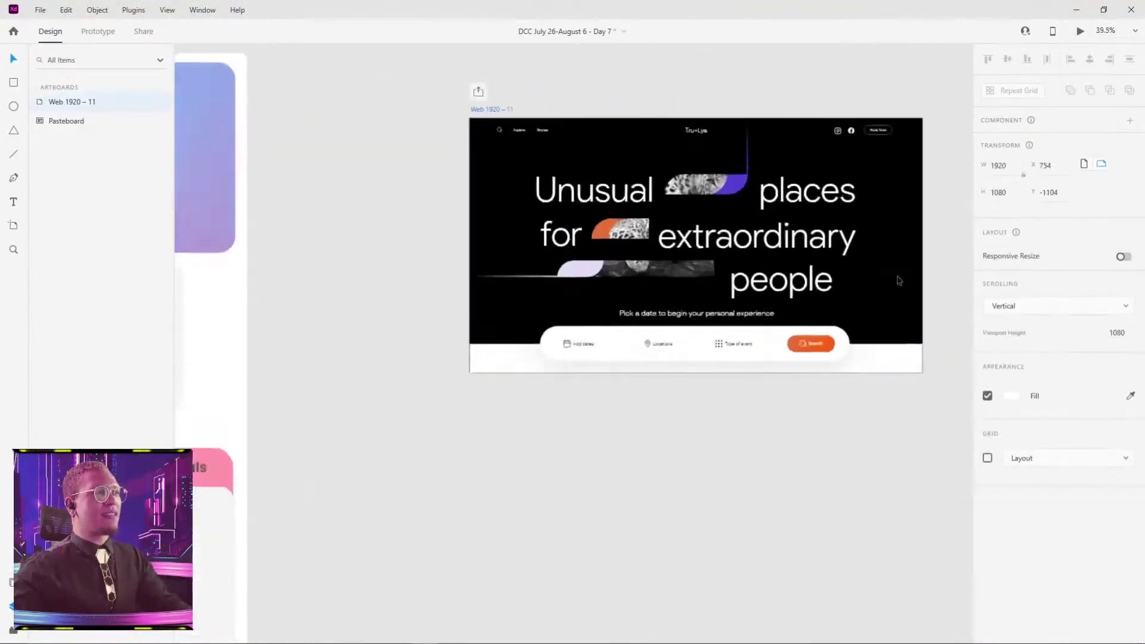
pyautogui.moveTo(899, 280); pyautogui.dragTo(817, 305)
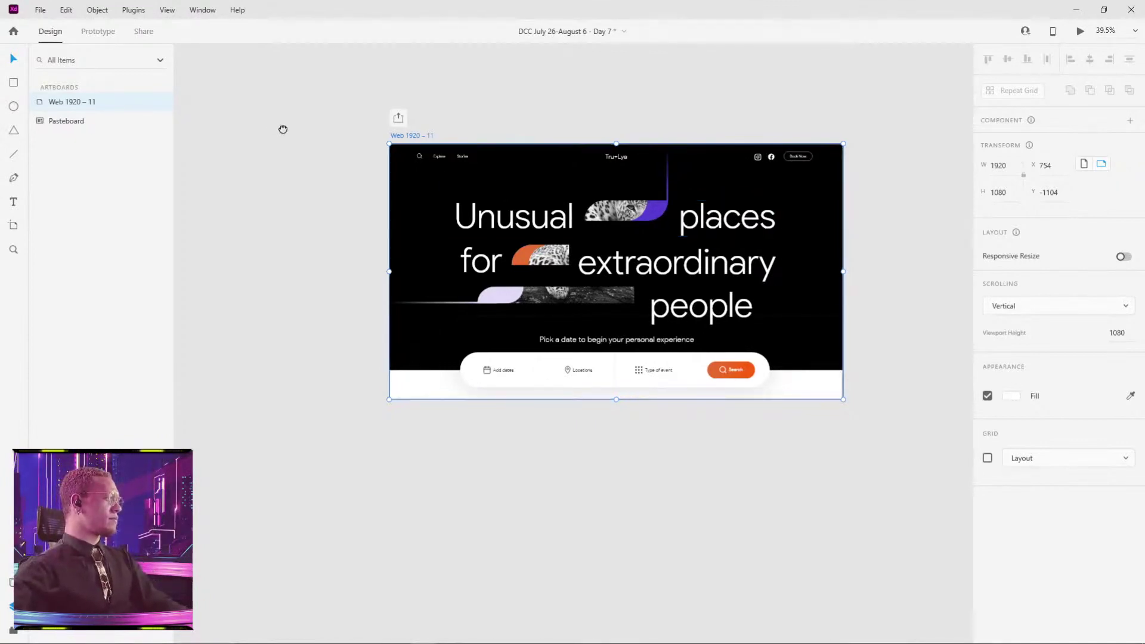
pyautogui.moveTo(276, 127); pyautogui.dragTo(334, 179)
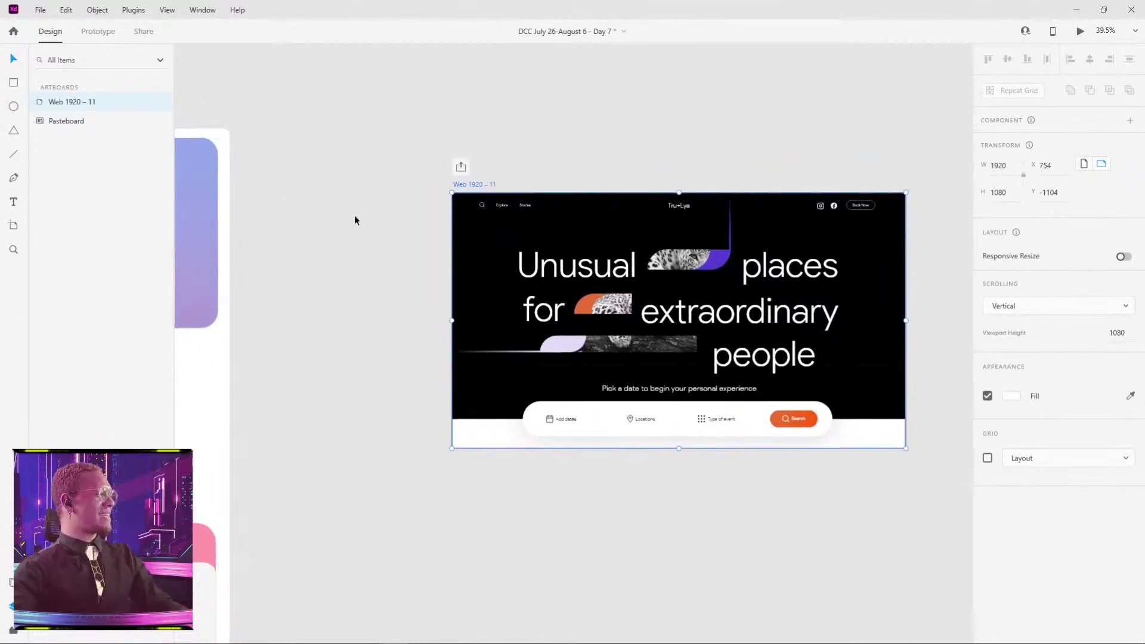
pyautogui.moveTo(481, 185); pyautogui.dragTo(547, 123)
pyautogui.scroll(-3, 548, 116)
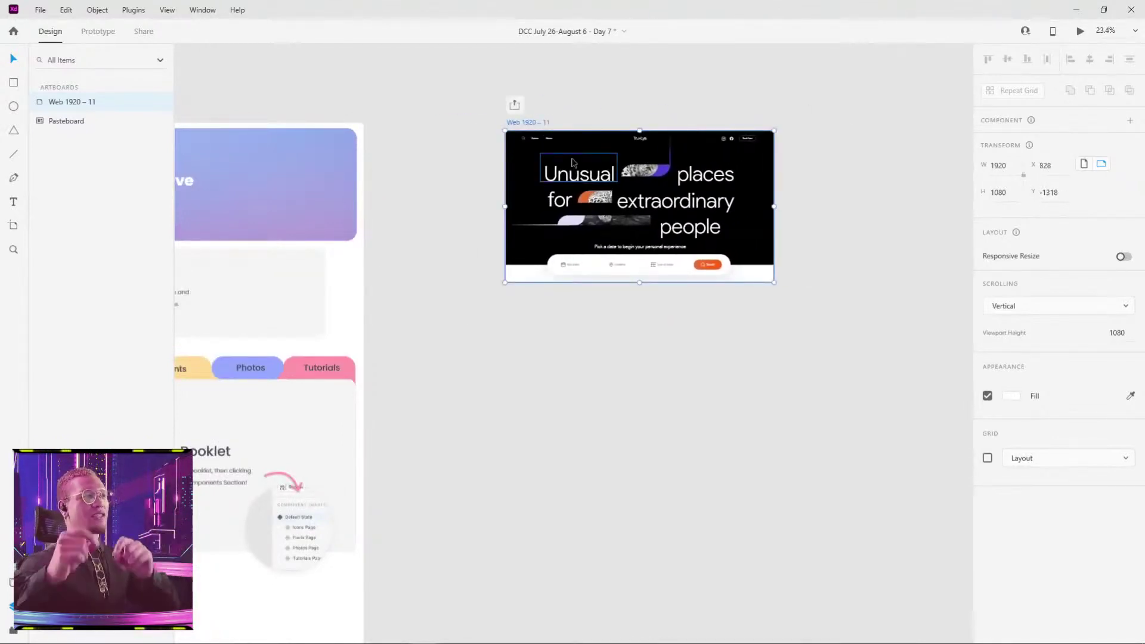
# - In the All Files In One document, move the Web 1920 – 11 artboard slightly away from Web 1920 – 9, to X -12072, Y 7624
pyautogui.hotkey('alt', 'Tab')
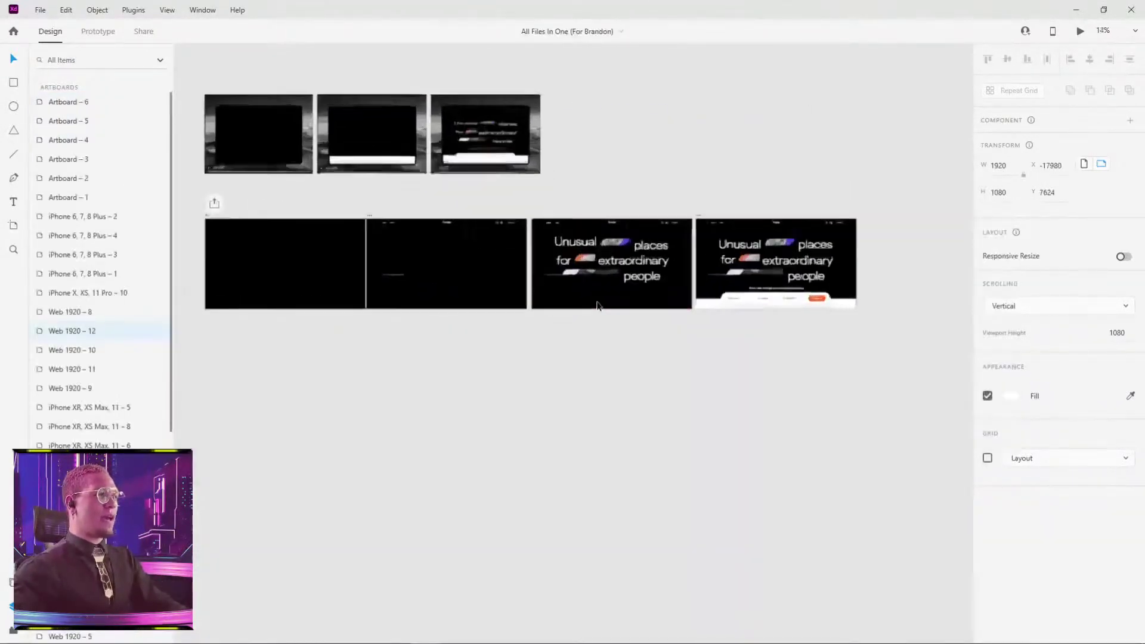
pyautogui.scroll(4, 597, 305)
pyautogui.click(575, 180)
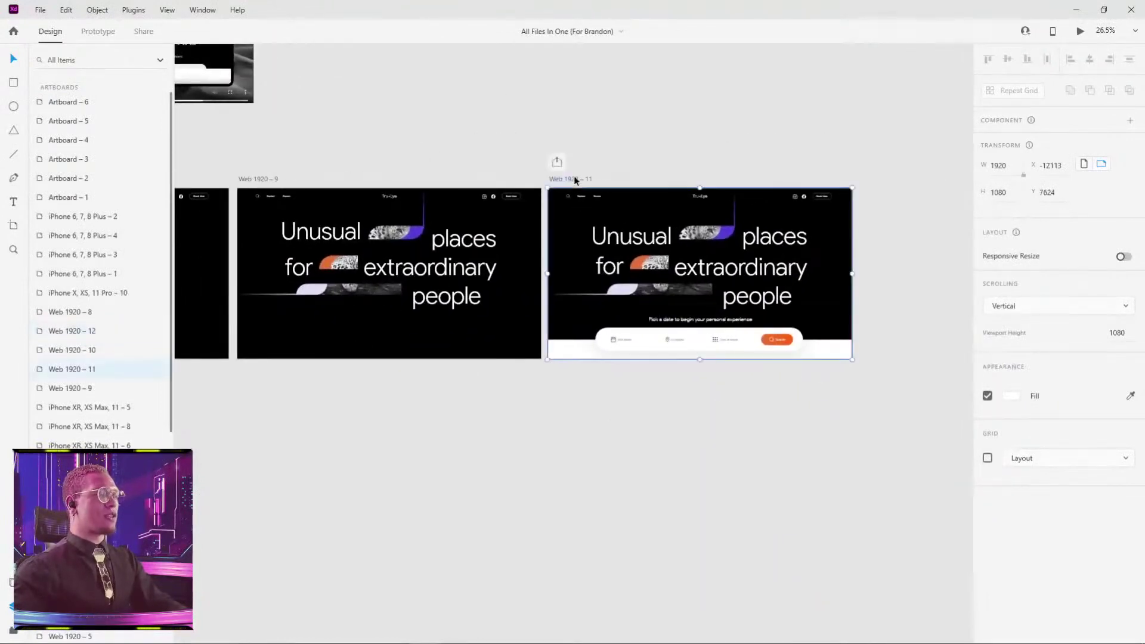
pyautogui.moveTo(575, 180); pyautogui.dragTo(627, 174)
pyautogui.moveTo(212, 154); pyautogui.dragTo(636, 150)
pyautogui.moveTo(301, 159); pyautogui.dragTo(642, 166)
pyautogui.moveTo(741, 141); pyautogui.dragTo(390, 148)
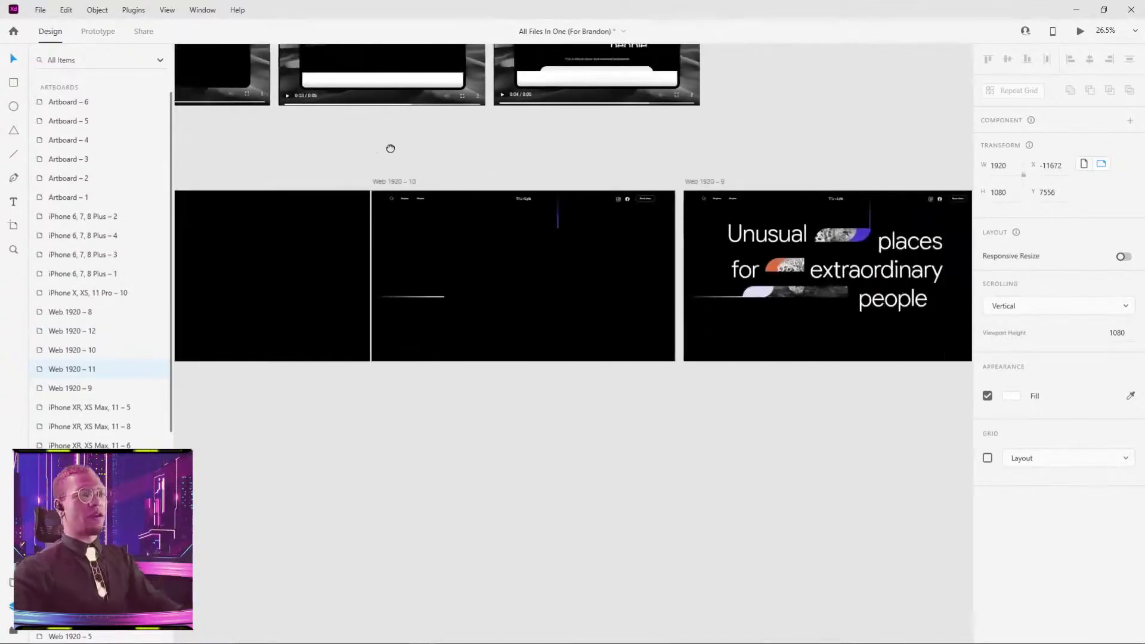
pyautogui.moveTo(683, 149); pyautogui.dragTo(452, 146)
pyautogui.moveTo(846, 170); pyautogui.dragTo(788, 183)
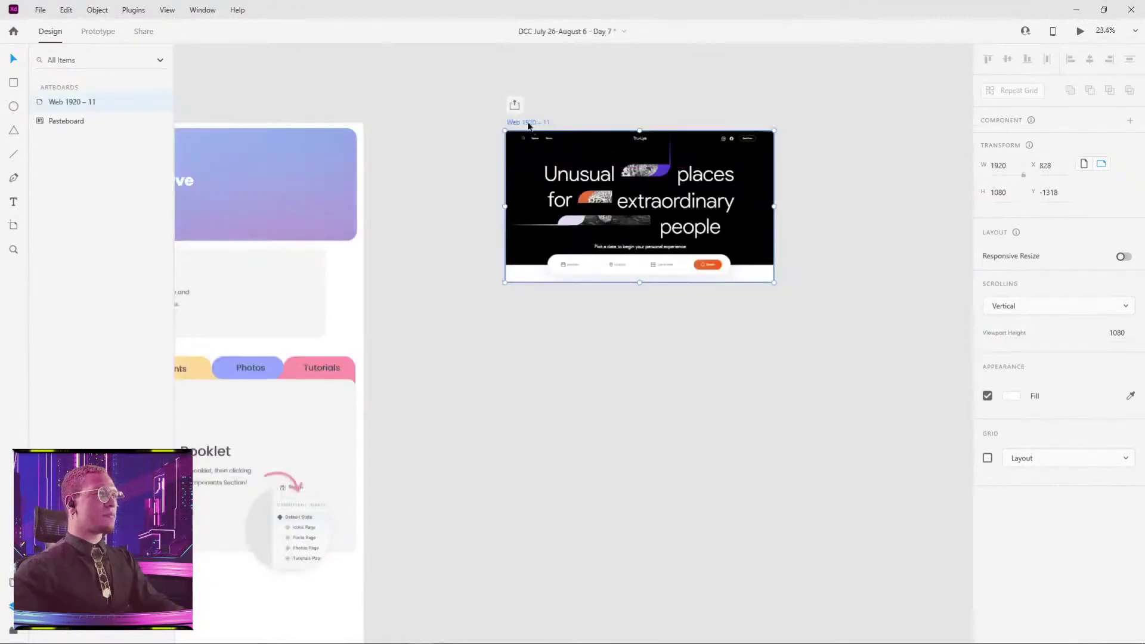
# - In the Day 7 file, duplicate the Web 1920 – 11 artboard side by side and move the pair farther from the challenge page
pyautogui.moveTo(528, 124); pyautogui.dragTo(791, 121)
pyautogui.press('Delete')
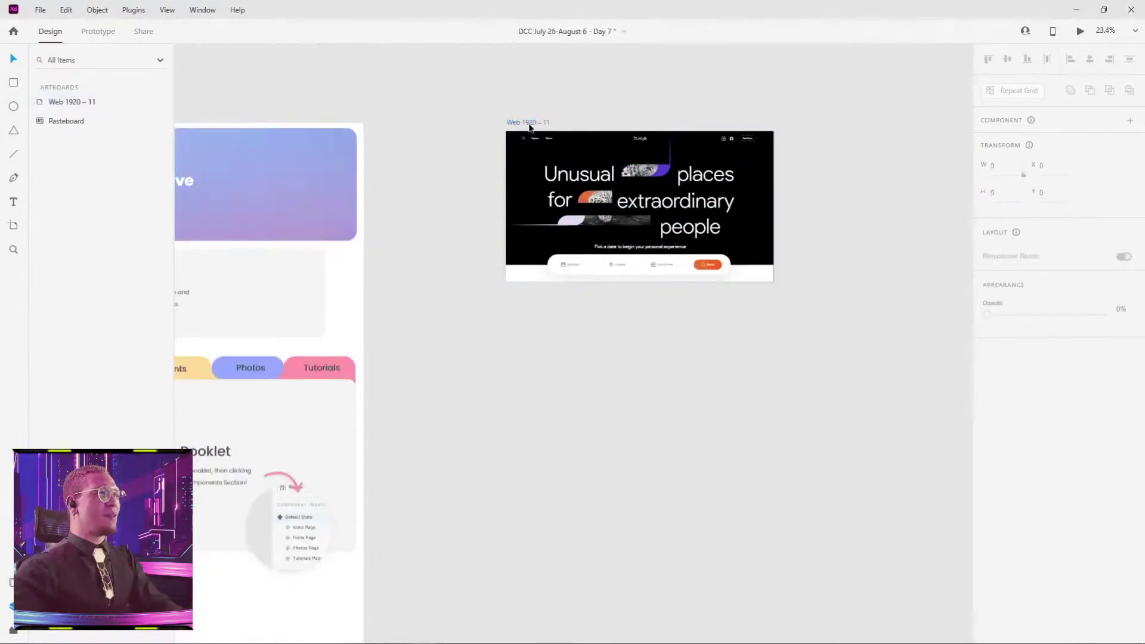
pyautogui.moveTo(529, 127)
pyautogui.mouseDown()
pyautogui.moveTo(611, 83)
pyautogui.moveTo(664, 139)
pyautogui.moveTo(837, 117)
pyautogui.moveTo(517, 117)
pyautogui.moveTo(543, 116)
pyautogui.mouseUp()
pyautogui.scroll(-4, 704, 100)
pyautogui.moveTo(823, 97); pyautogui.dragTo(711, 165)
pyautogui.keyDown('shift'); pyautogui.click(571, 165); pyautogui.keyUp('shift')
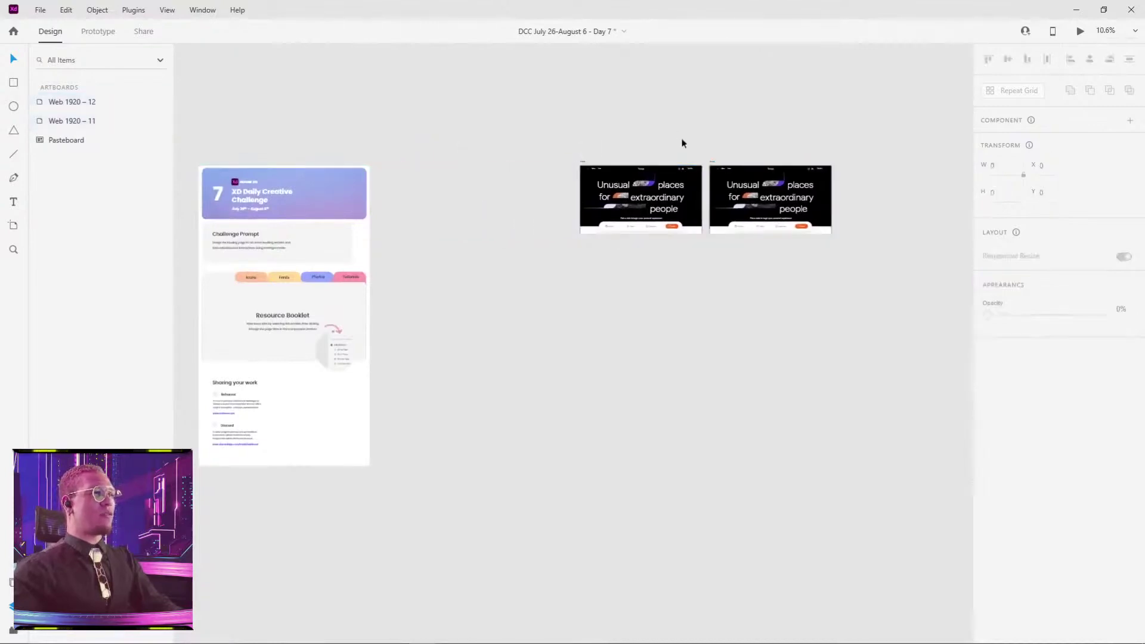
# - Switch to Chrome and view the animated Event Booking Website shot on Dribbble
pyautogui.scroll(3, 683, 143)
pyautogui.hotkey('alt', 'Tab')
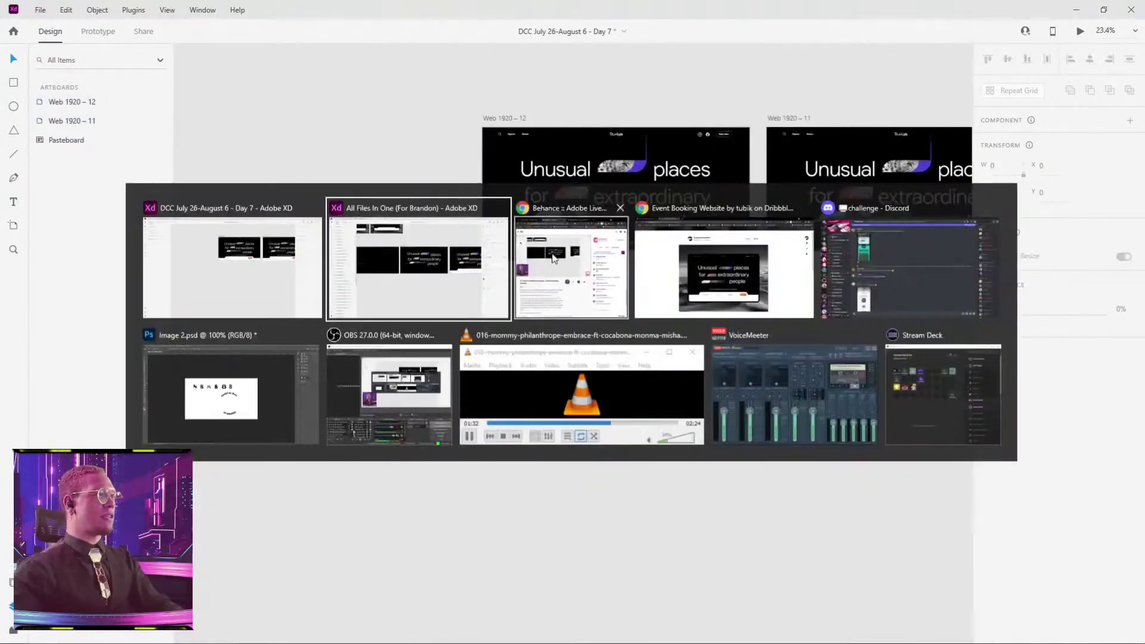
pyautogui.click(745, 266)
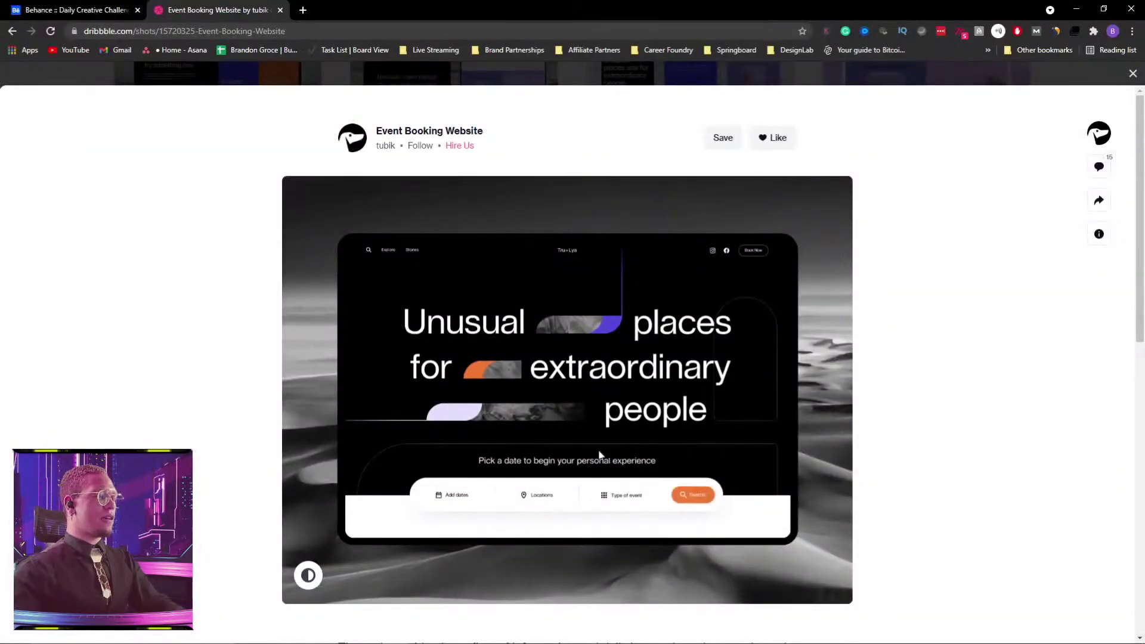
# - Switch to the All Files In One document and examine the search bar, white rectangle and "Pick a date" text on Web 1920 – 11
pyautogui.hotkey('alt', 'Tab')
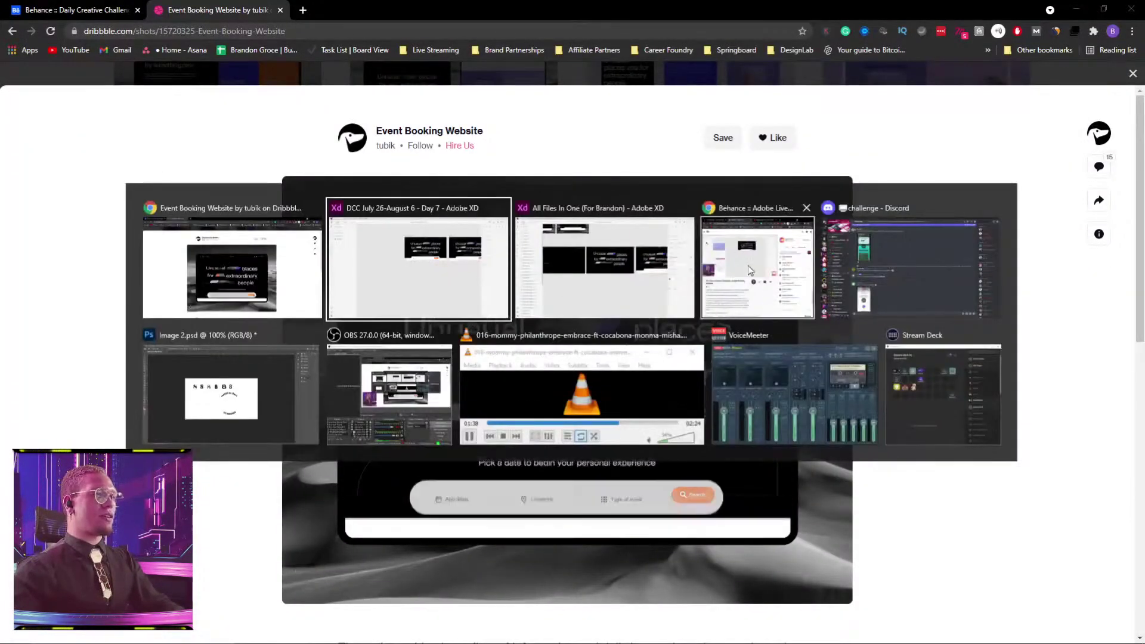
pyautogui.click(609, 307)
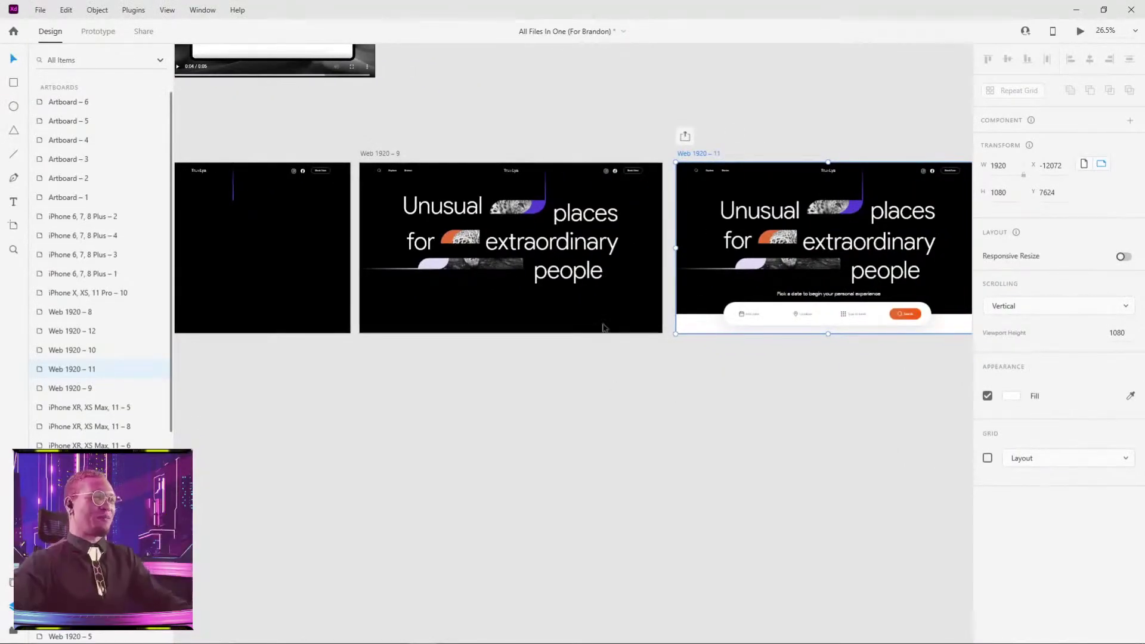
pyautogui.click(807, 295)
pyautogui.click(805, 313)
pyautogui.click(696, 332)
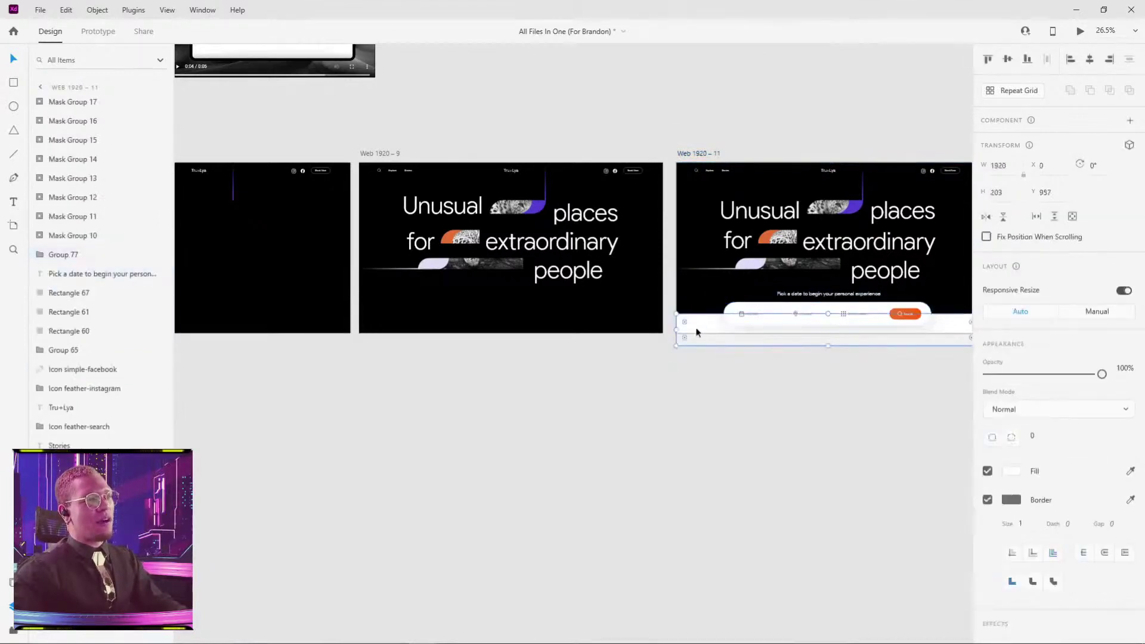
pyautogui.hscroll(3, 691, 334)
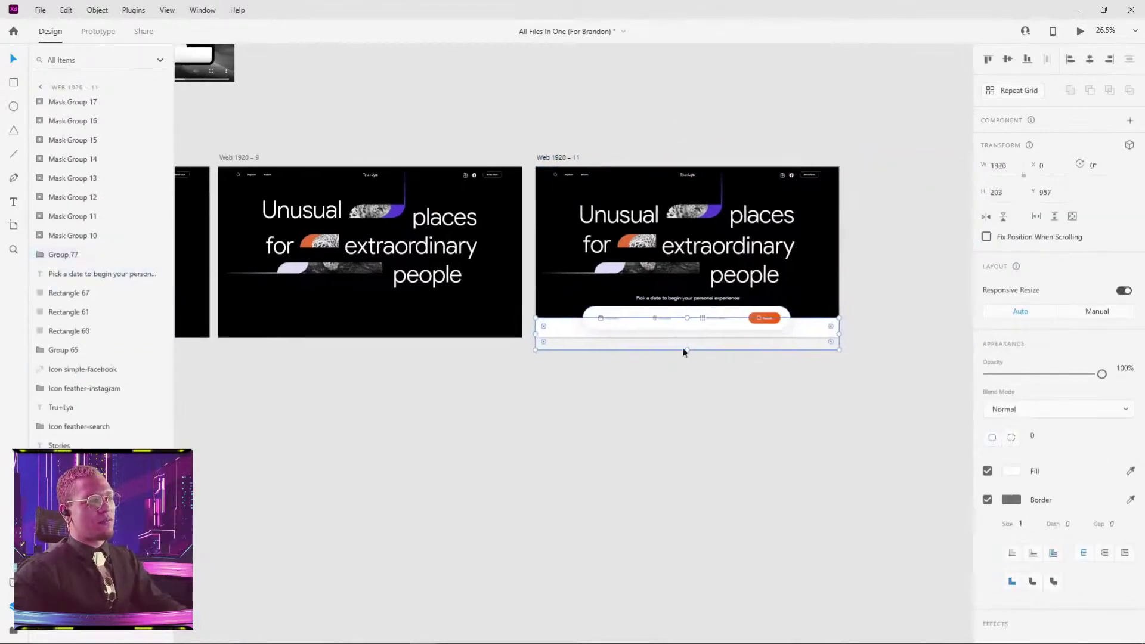
pyautogui.click(700, 298)
pyautogui.scroll(5, 701, 303)
pyautogui.scroll(-3, 701, 303)
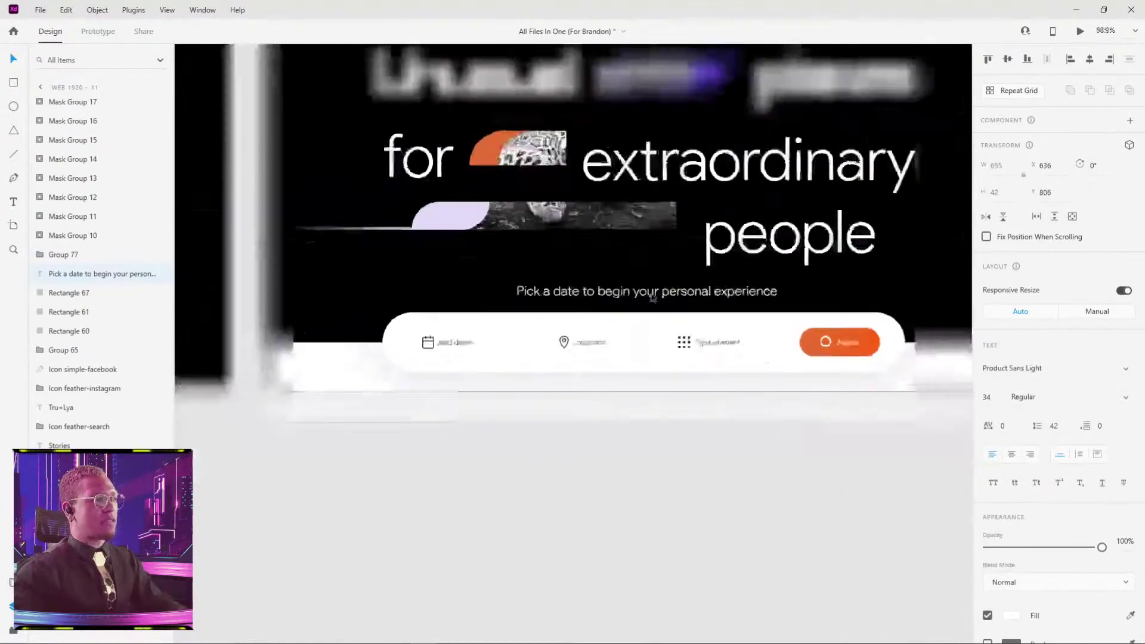
pyautogui.moveTo(531, 284); pyautogui.dragTo(814, 280)
pyautogui.scroll(-4, 757, 265)
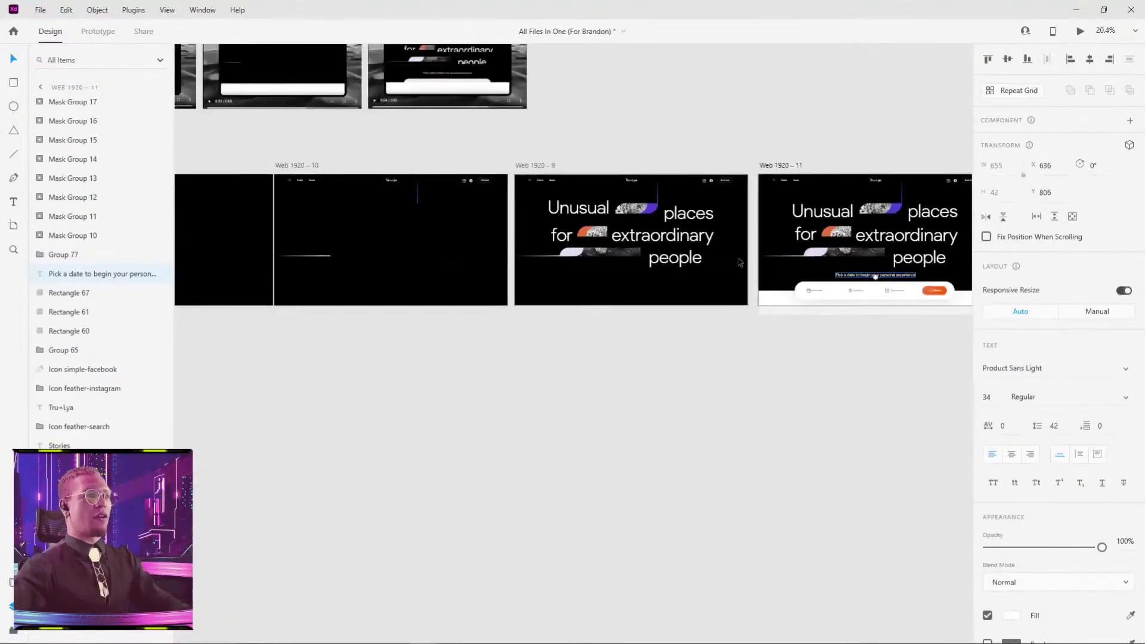
# - Switch to the Day 7 file and link the Web 1920 – 12 artboard to Web 1920 – 11 with a prototype interaction
pyautogui.hotkey('alt', 'Tab')
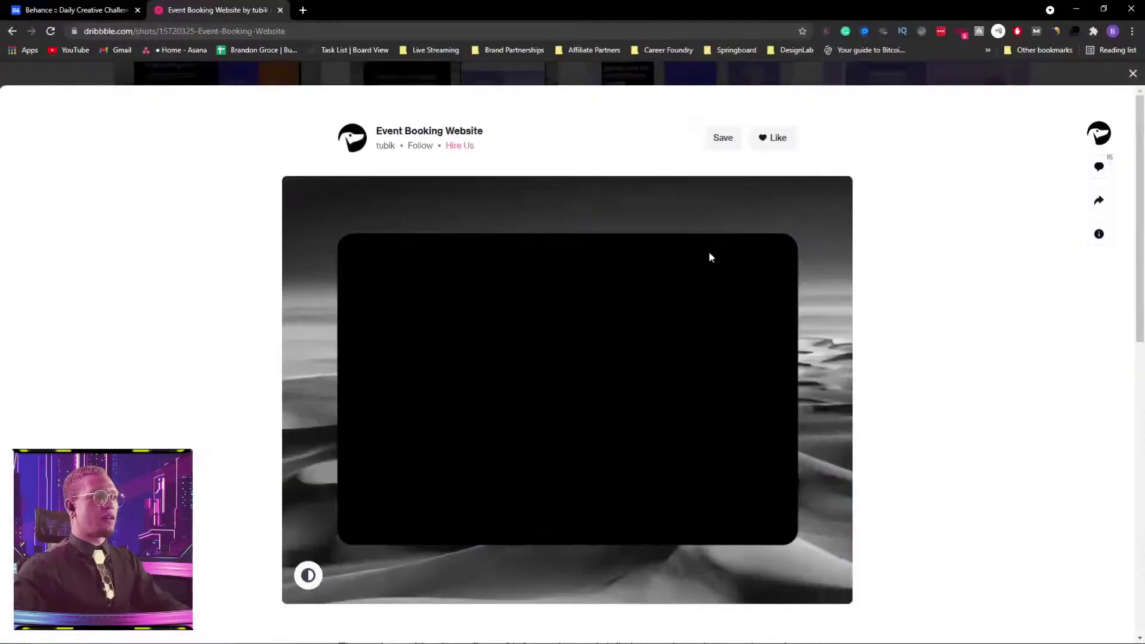
pyautogui.hotkey('alt', 'Tab')
pyautogui.click(630, 264)
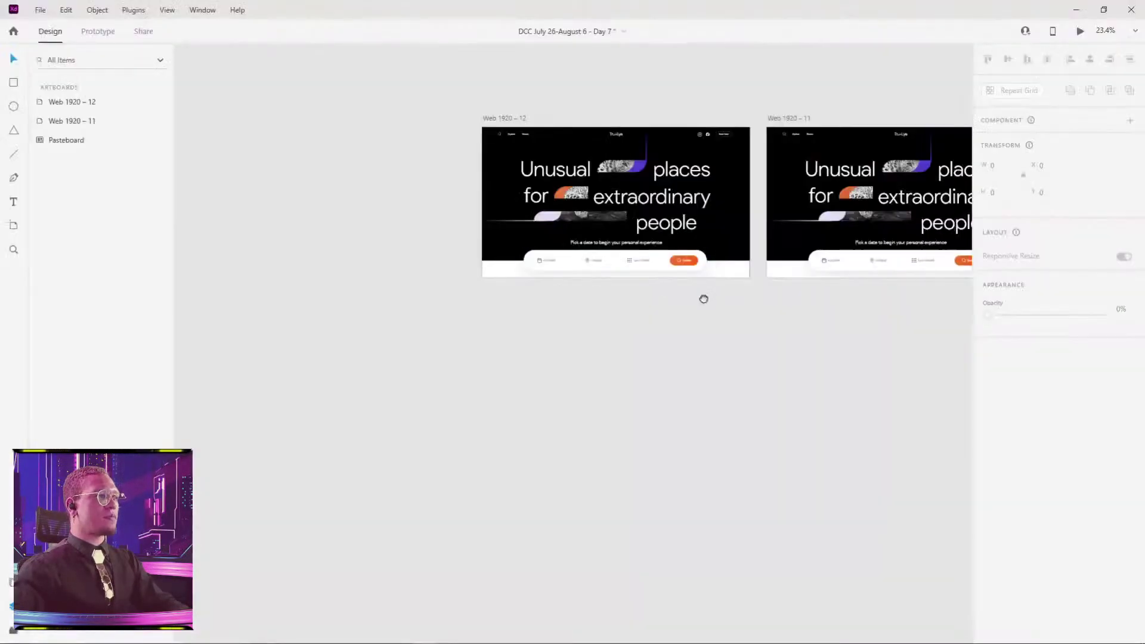
pyautogui.scroll(3, 563, 284)
pyautogui.scroll(1, 596, 119)
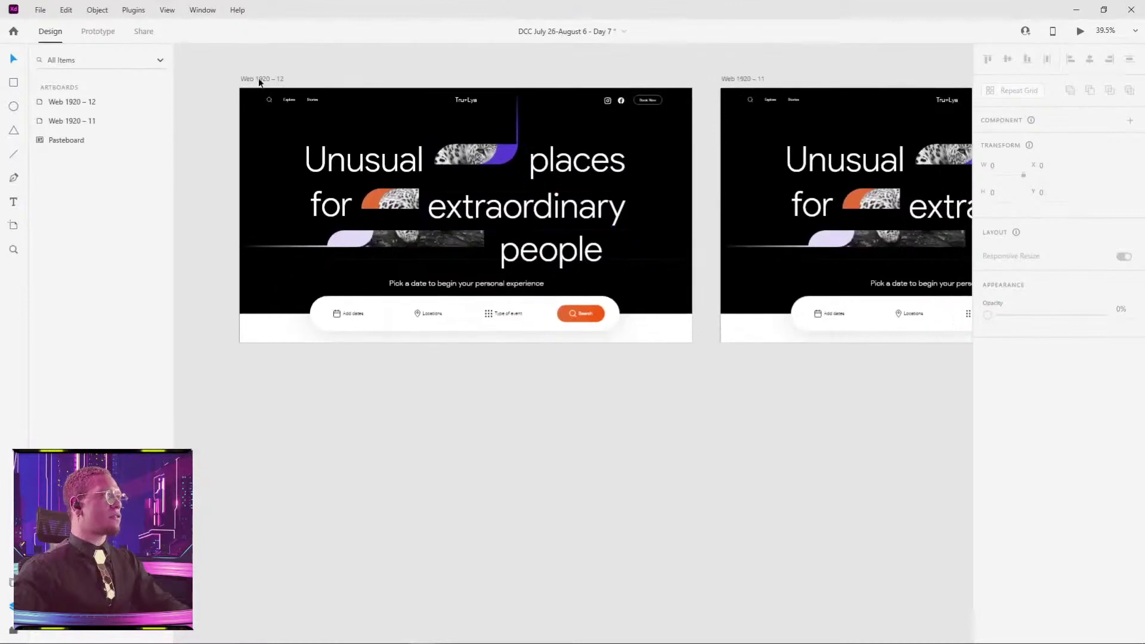
pyautogui.click(258, 78)
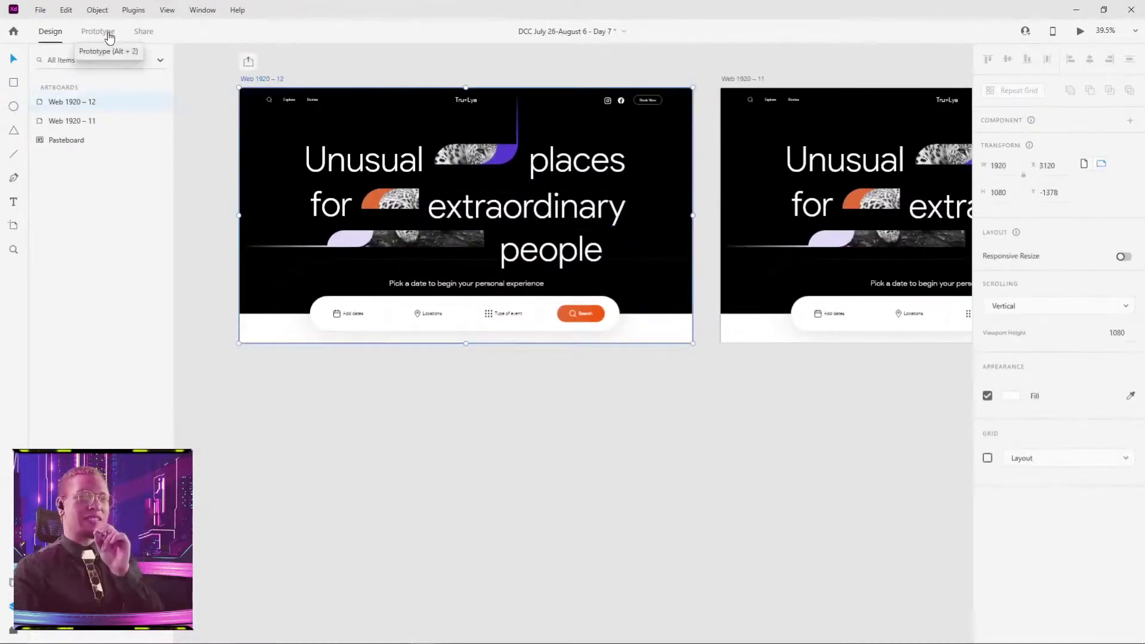
pyautogui.click(109, 37)
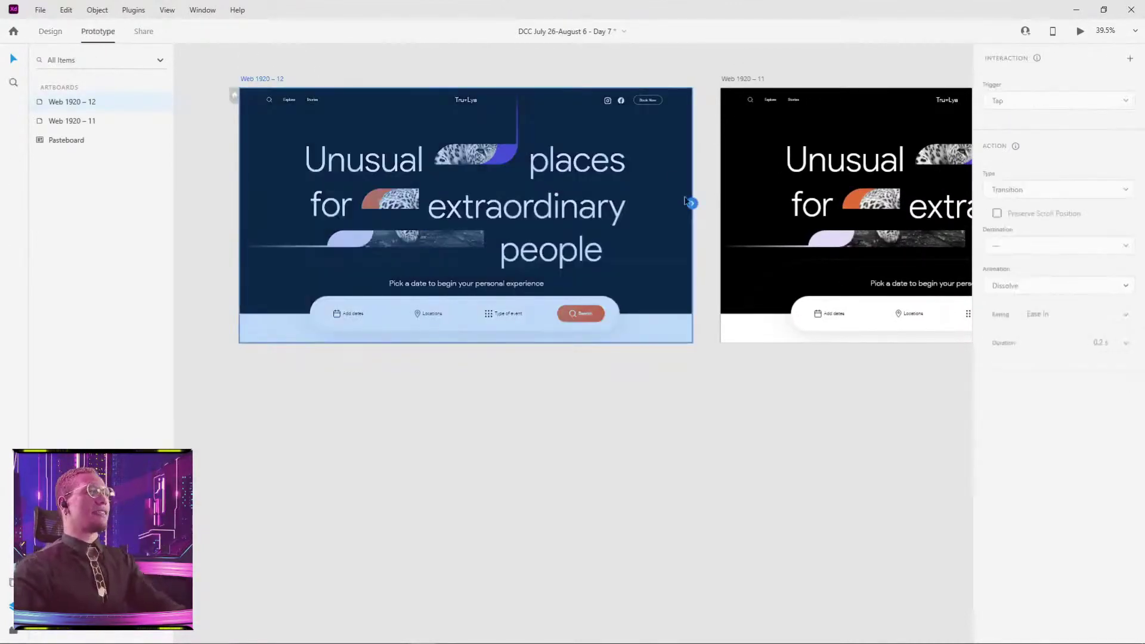
pyautogui.moveTo(691, 205); pyautogui.dragTo(745, 173)
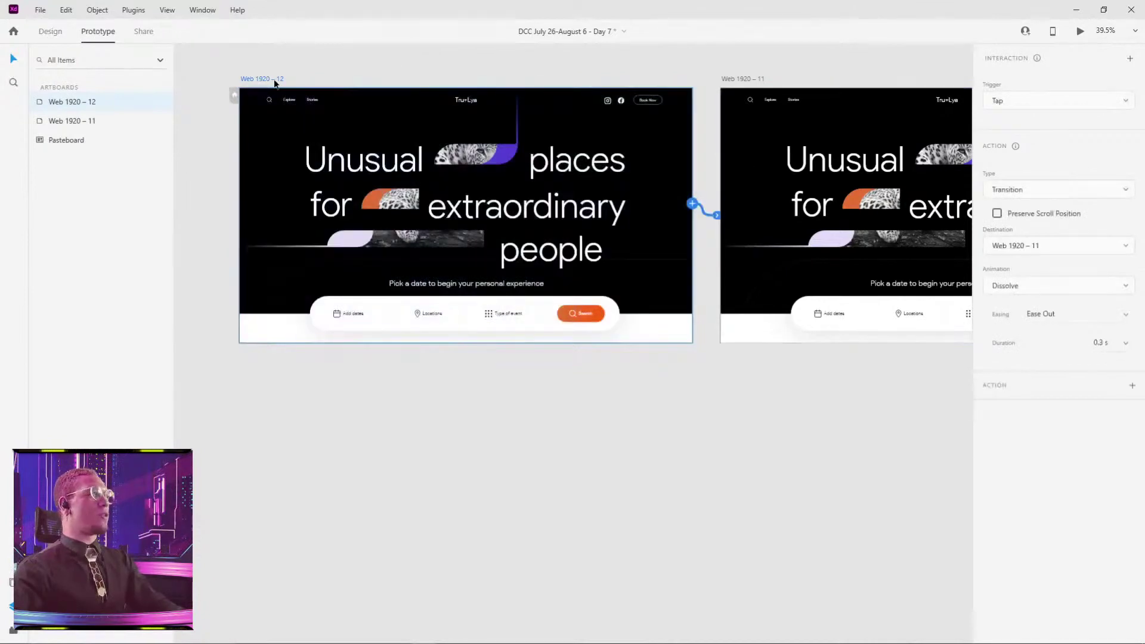
# - Move the Web 1920 – 12 artboard slightly farther from Web 1920 – 11 and check its prototype link
pyautogui.moveTo(276, 80); pyautogui.dragTo(254, 83)
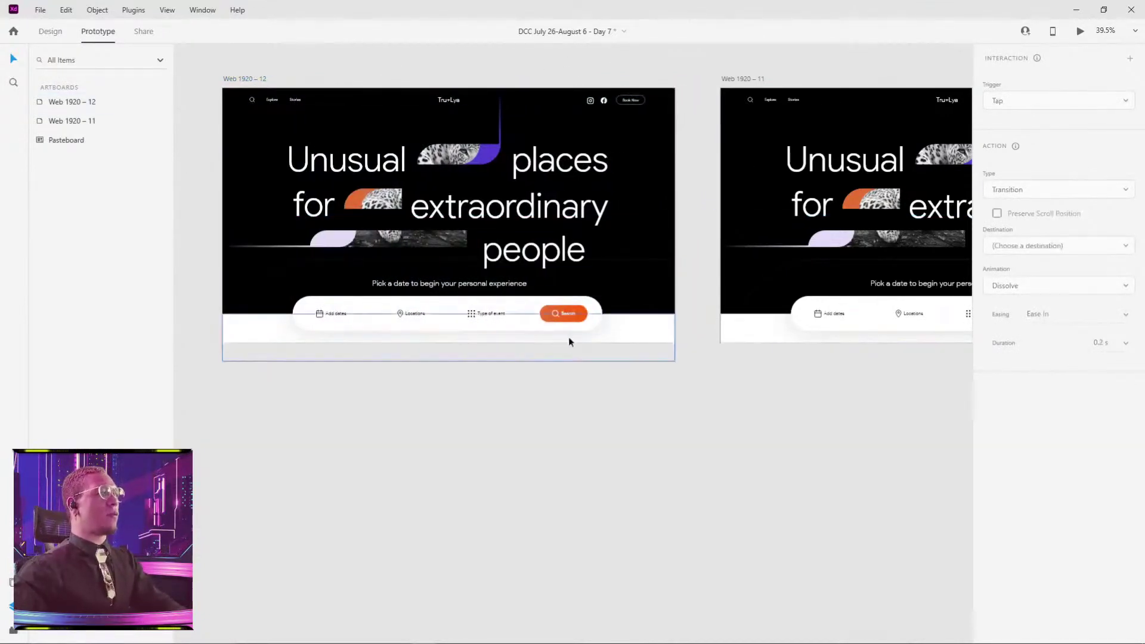
pyautogui.click(625, 324)
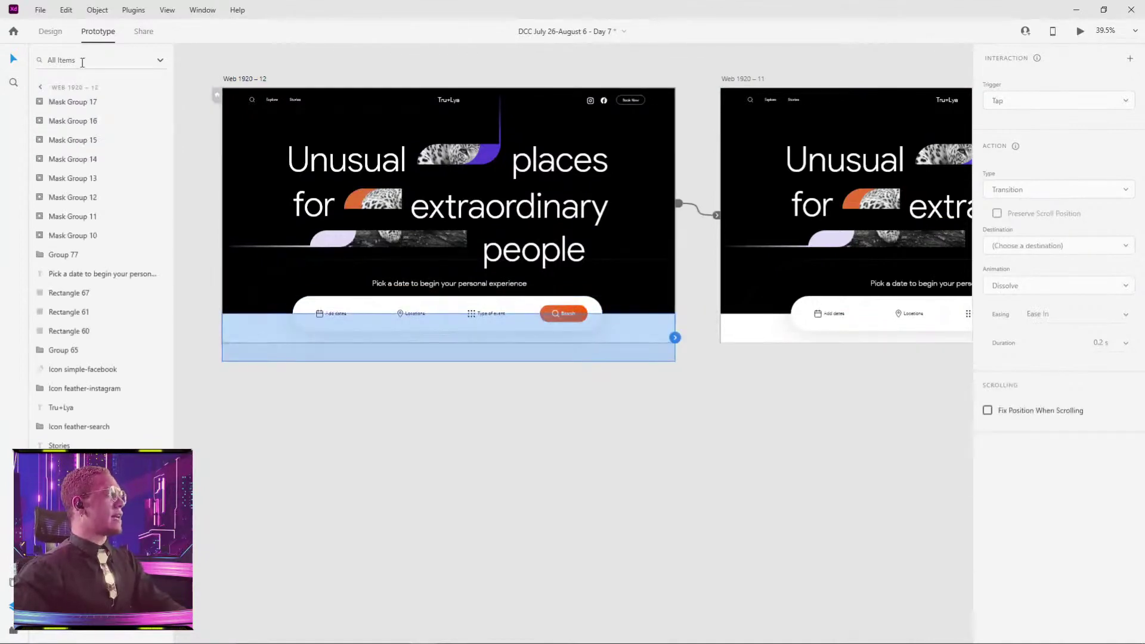
pyautogui.click(43, 33)
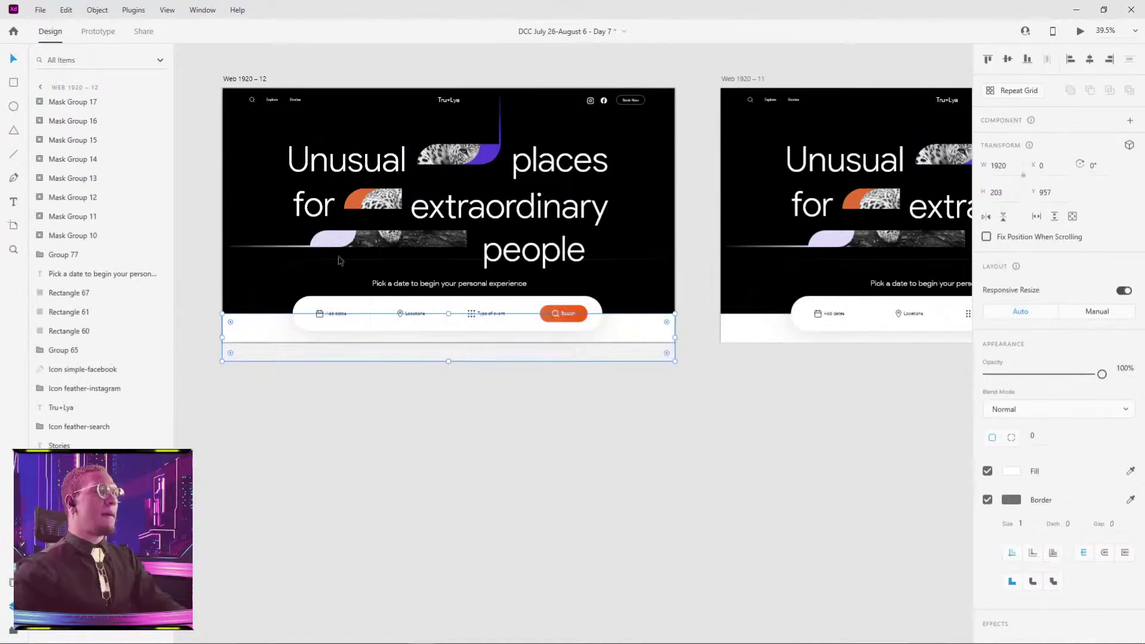
pyautogui.click(245, 77)
pyautogui.click(101, 32)
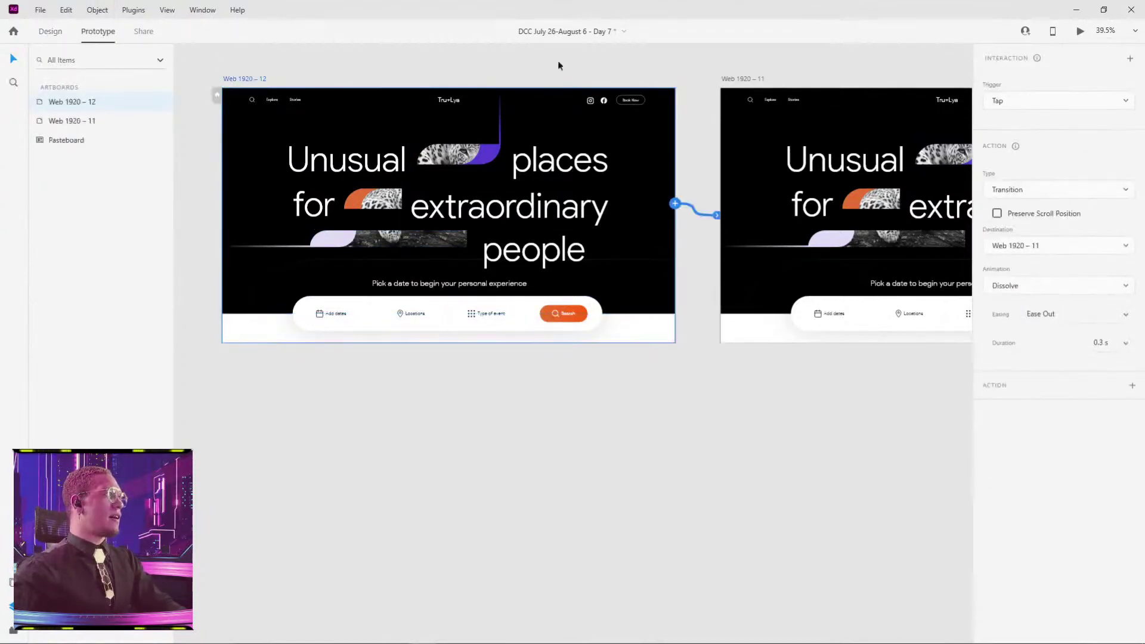
# - Try to move the white rectangle down below the Web 1920 – 12 artboard, and undo the move
pyautogui.click(639, 328)
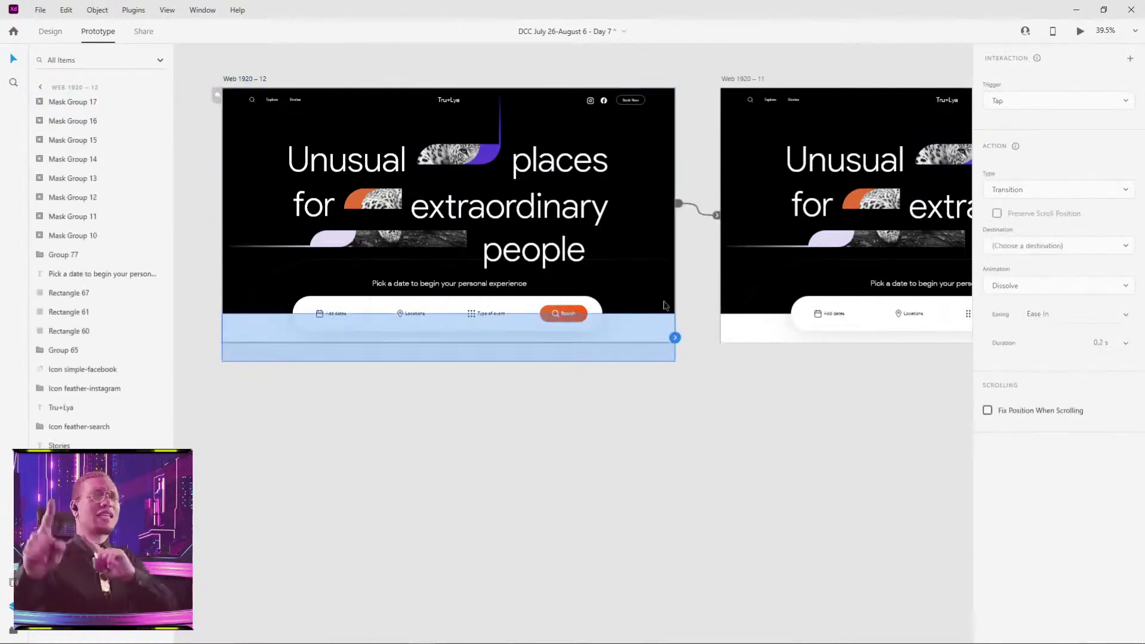
pyautogui.click(50, 32)
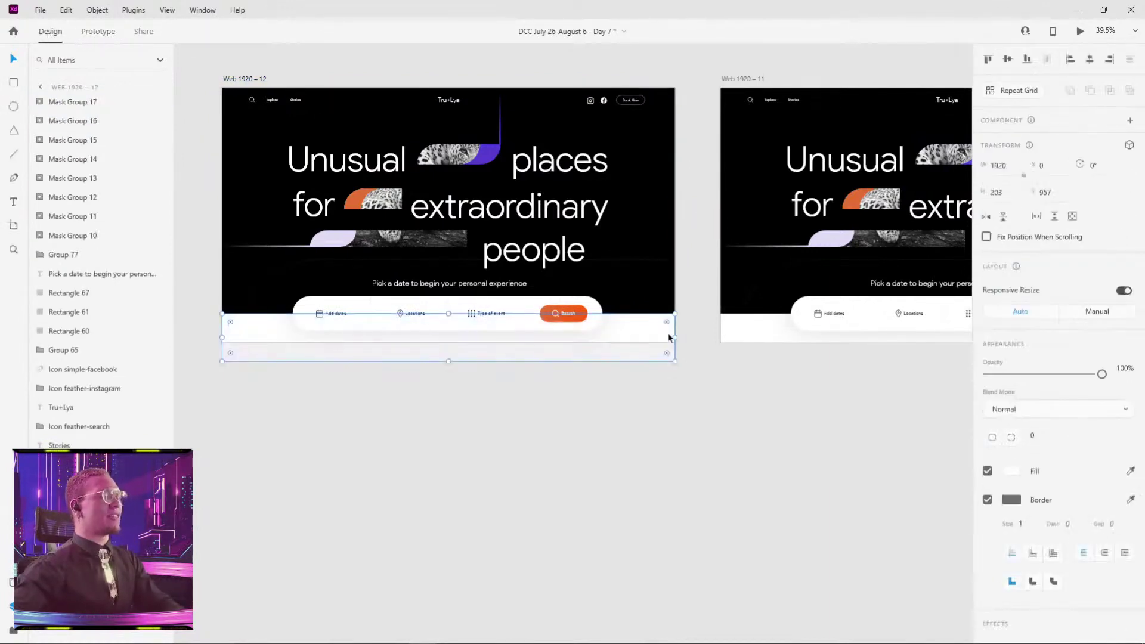
pyautogui.moveTo(641, 332); pyautogui.dragTo(649, 386)
pyautogui.click(753, 414)
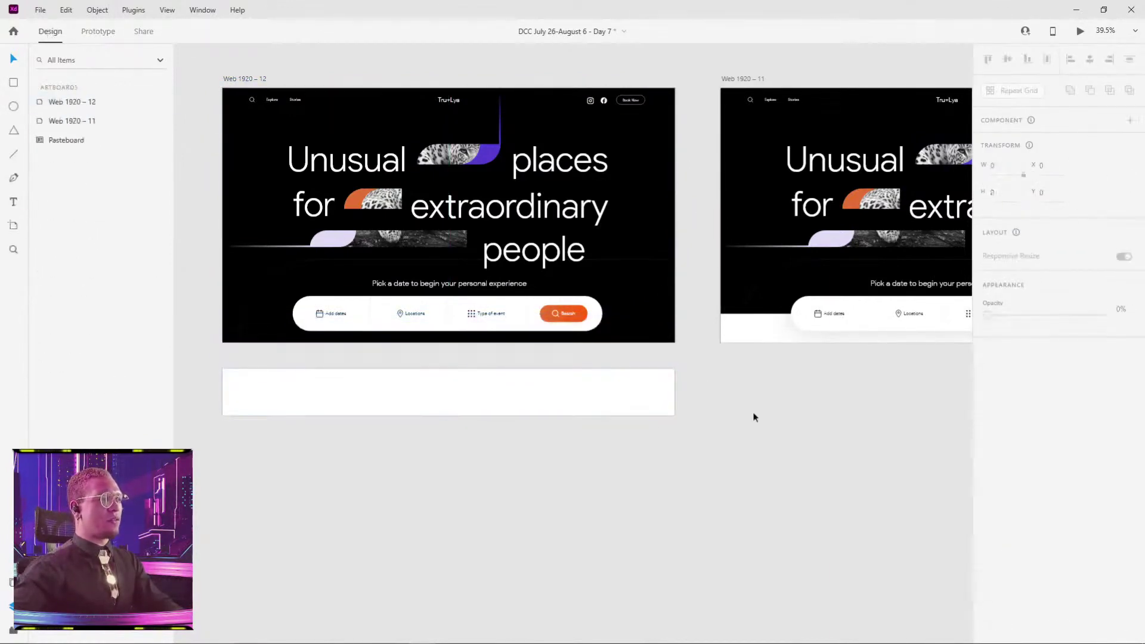
pyautogui.hotkey('ctrl', 'z')
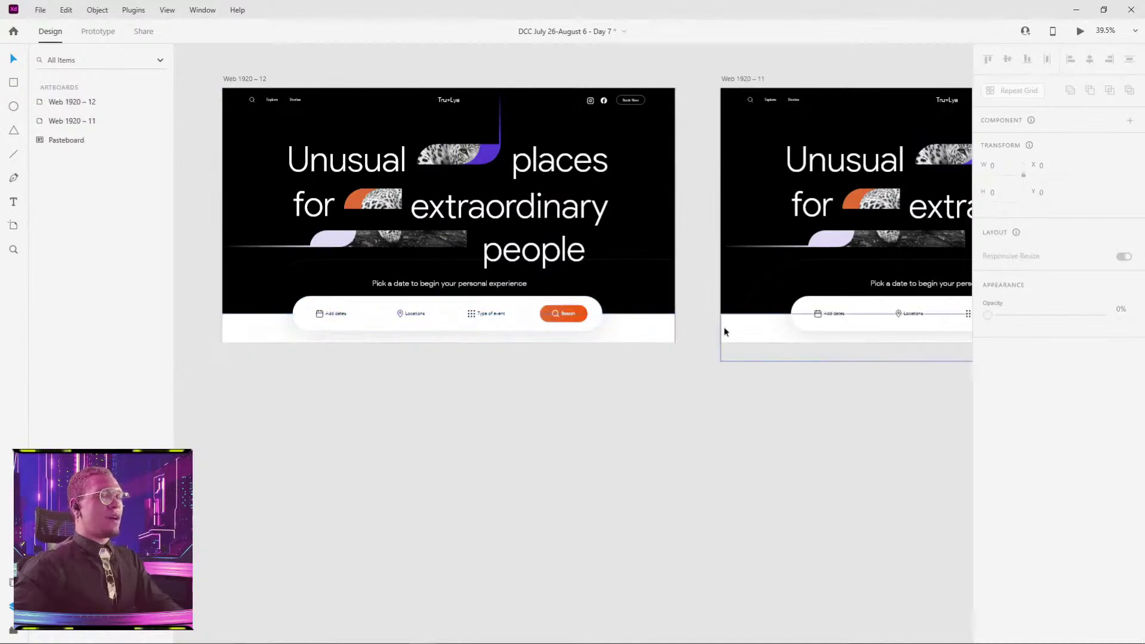
# - Delete the Web 1920 – 12 artboard
pyautogui.moveTo(719, 327); pyautogui.dragTo(547, 314)
pyautogui.scroll(-2, 279, 107)
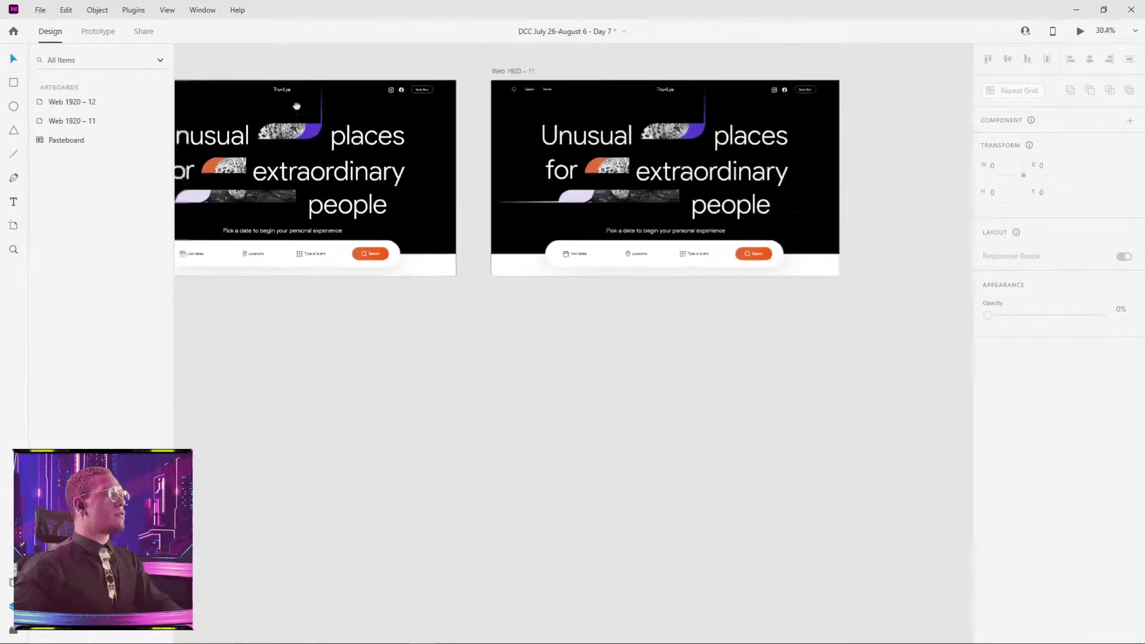
pyautogui.click(284, 116)
pyautogui.press('Delete')
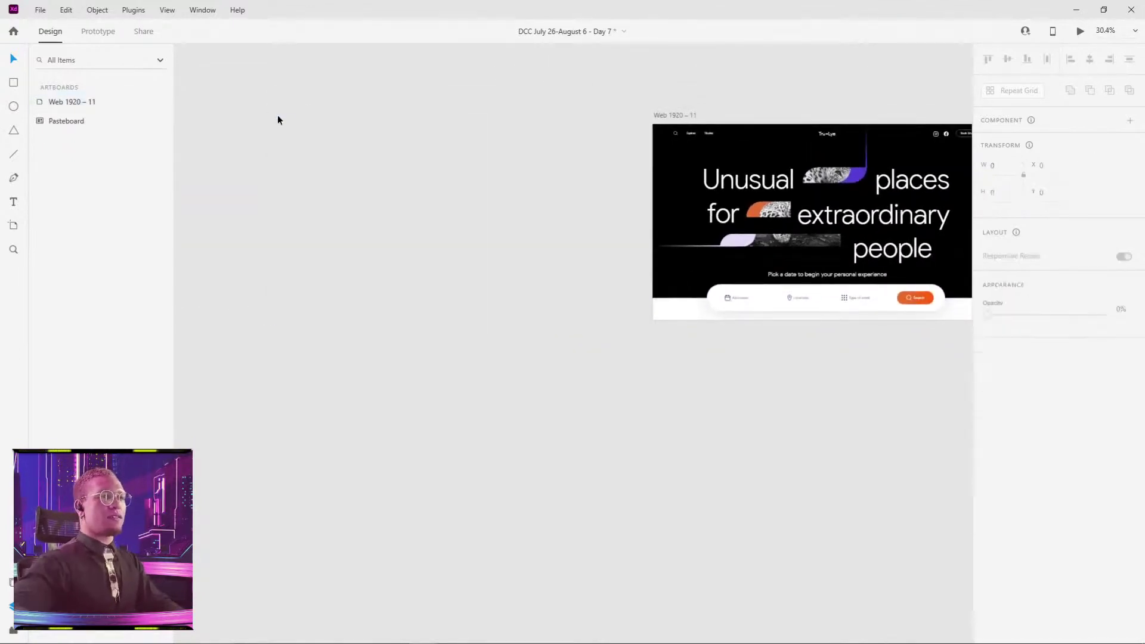
# - Select the search bar, white rectangle and "Pick a date" text on Web 1920 – 11, try to move them down, and undo the move
pyautogui.hscroll(5, 596, 280)
pyautogui.scroll(3, 541, 297)
pyautogui.click(540, 296)
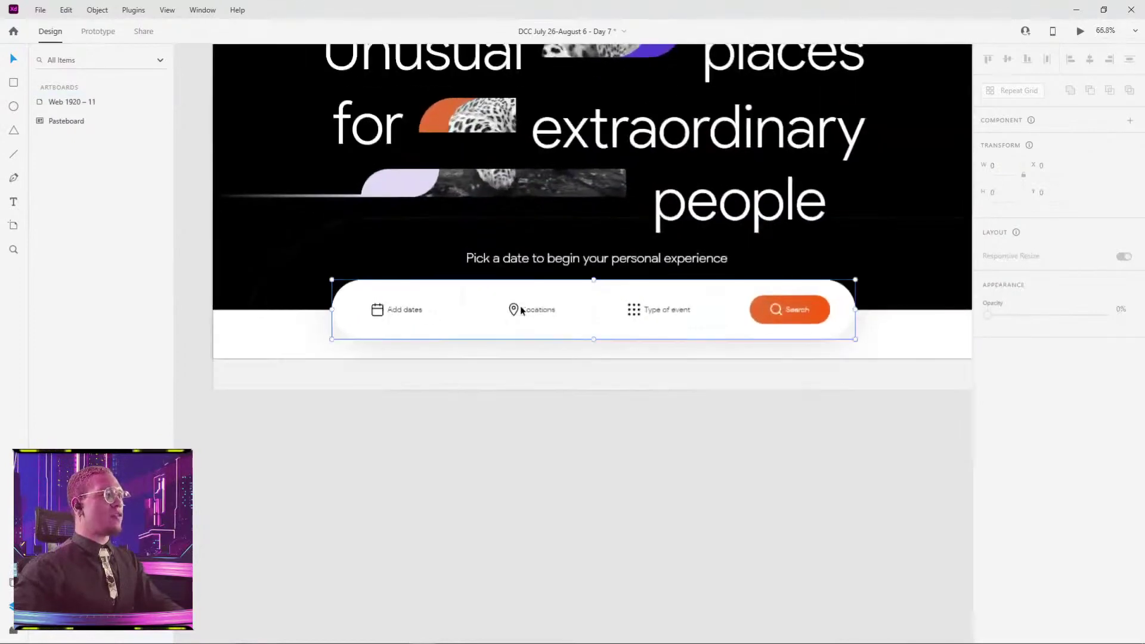
pyautogui.click(285, 335)
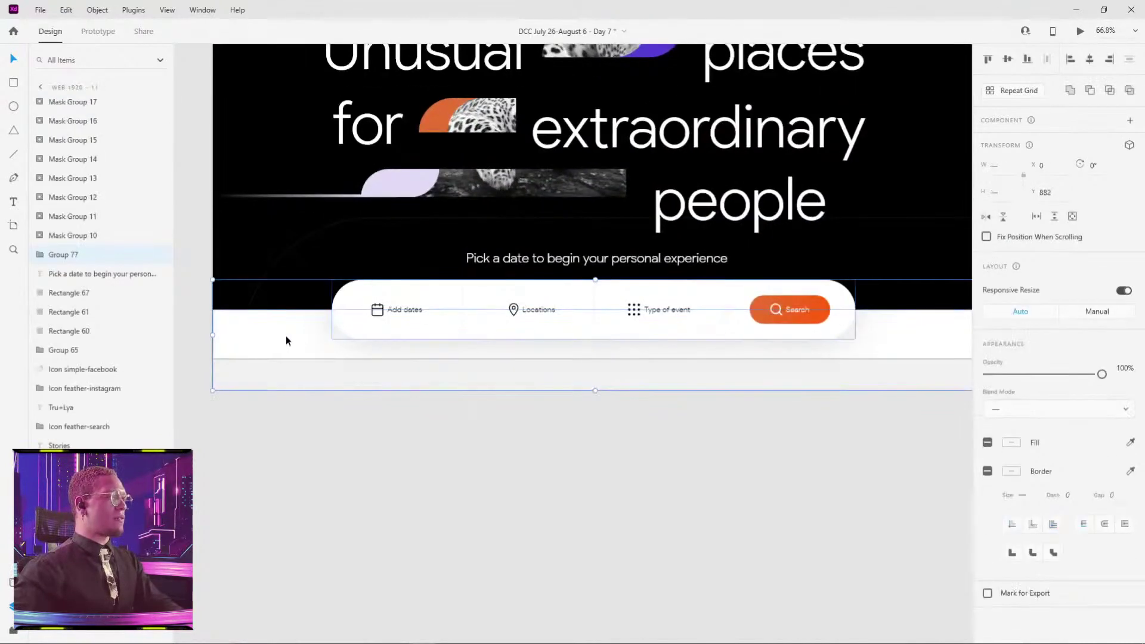
pyautogui.keyDown('shift'); pyautogui.click(595, 264); pyautogui.keyUp('shift')
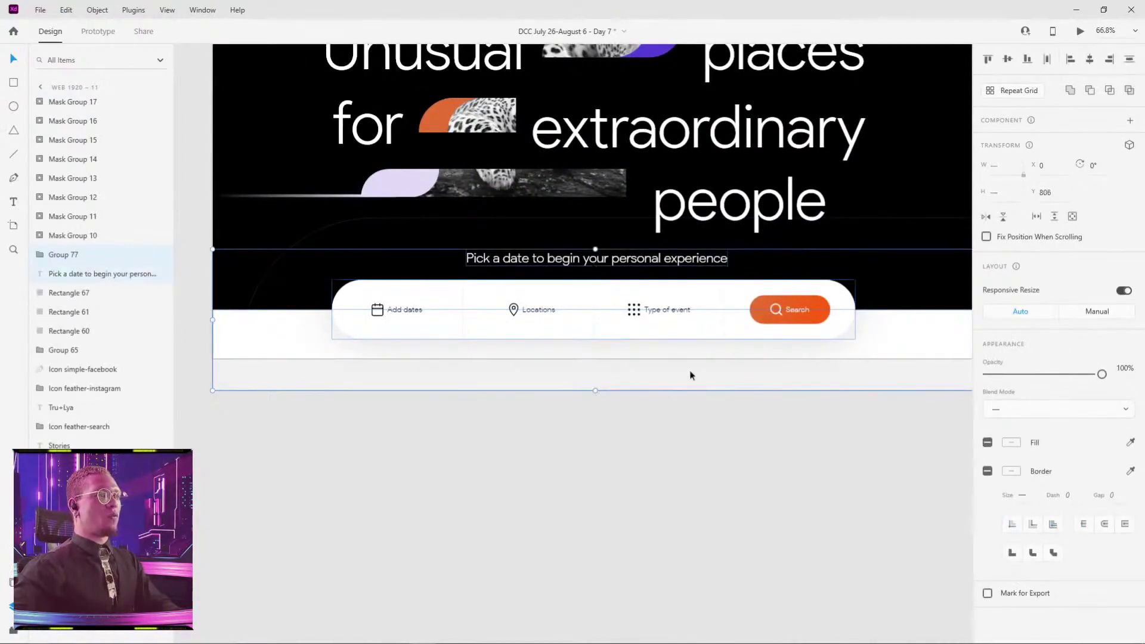
pyautogui.scroll(-3, 687, 360)
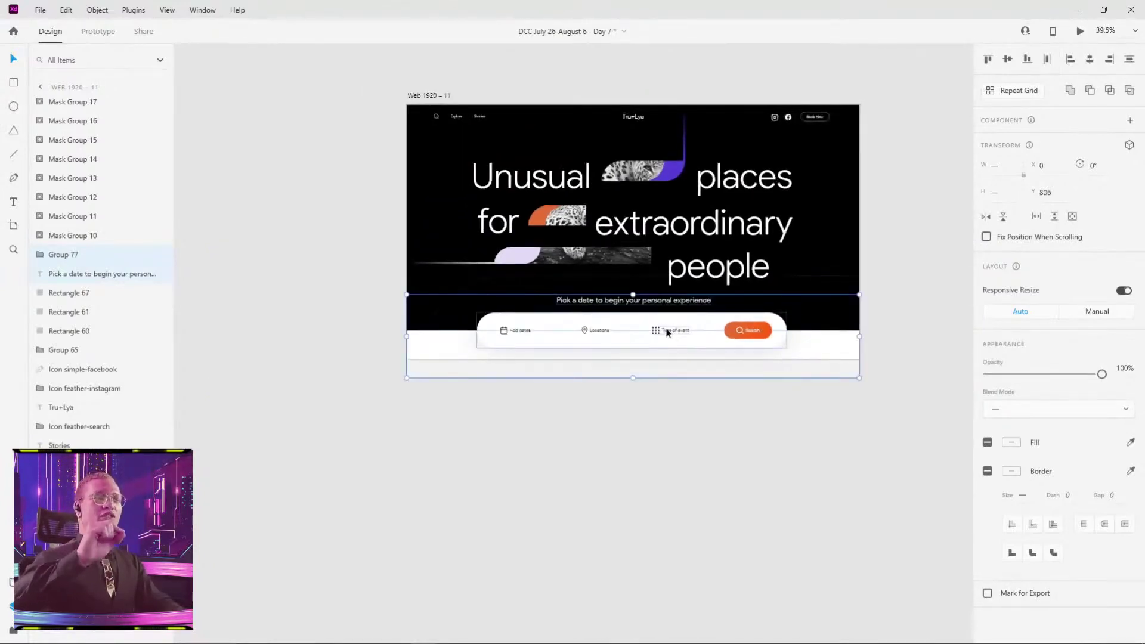
pyautogui.click(467, 543)
pyautogui.moveTo(458, 344); pyautogui.dragTo(448, 396)
pyautogui.hotkey('ctrl', 'z')
pyautogui.click(570, 427)
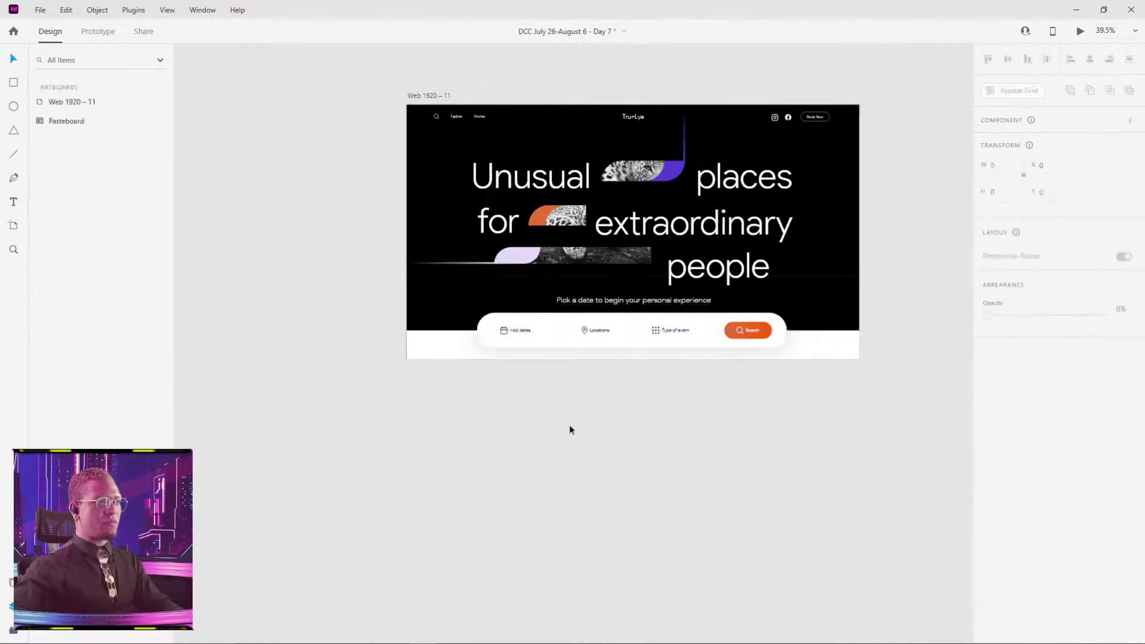
# - Duplicate the Web 1920 – 11 artboard and place the copy beside it on its left side
pyautogui.hscroll(-3, 529, 183)
pyautogui.scroll(-3, 529, 183)
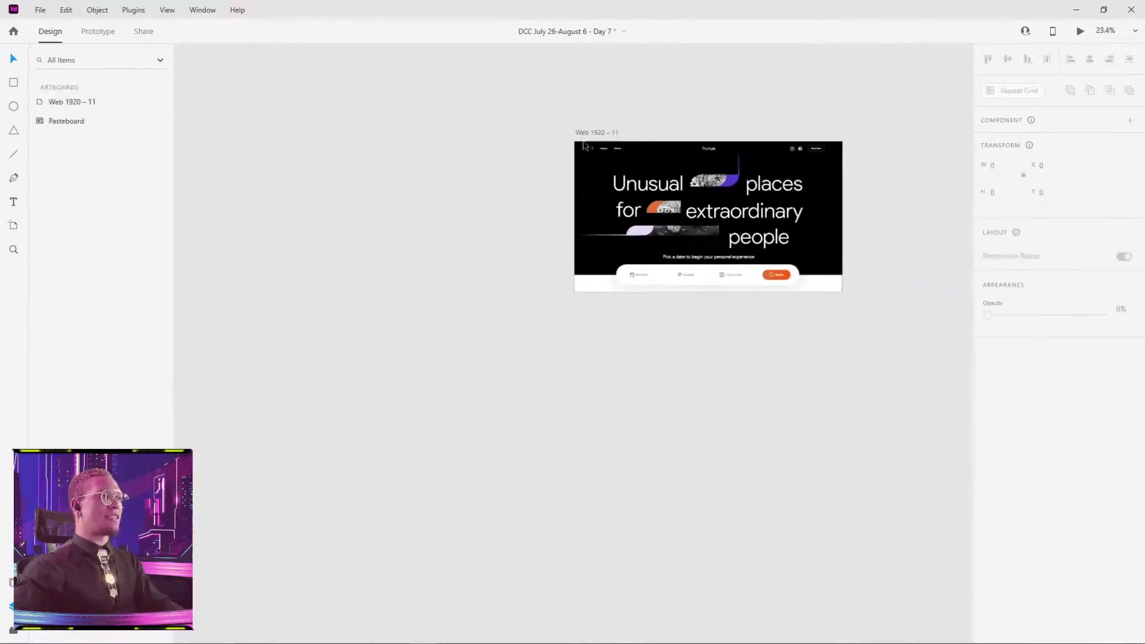
pyautogui.moveTo(595, 138); pyautogui.dragTo(314, 138)
pyautogui.click(417, 96)
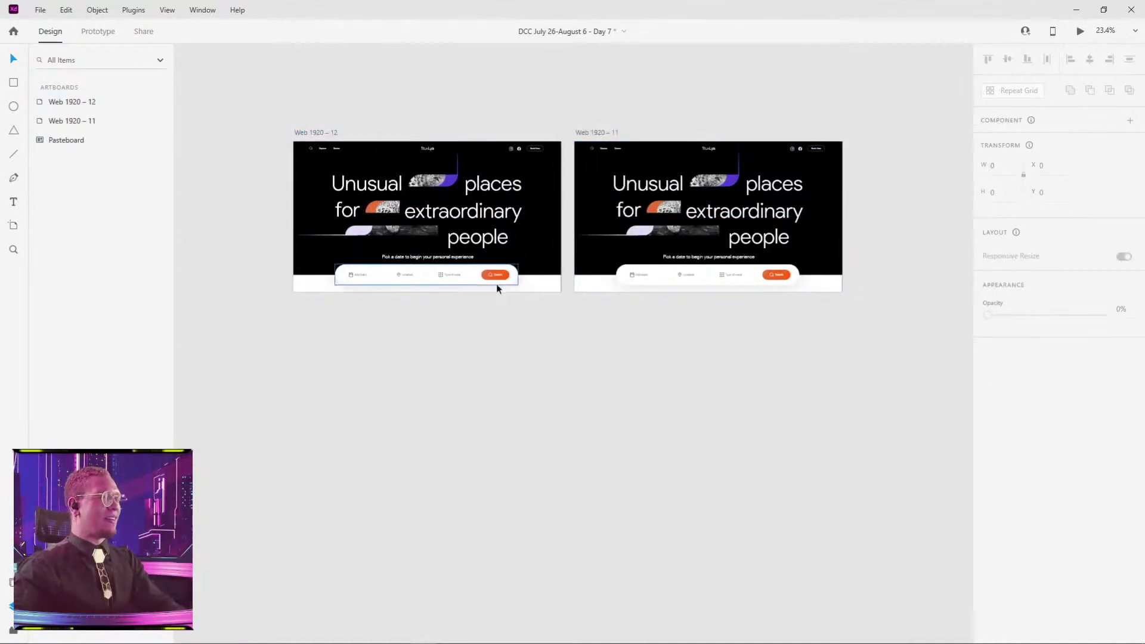
# - Link the new Web 1920 – 12 artboard to Web 1920 – 11 with a prototype interaction
pyautogui.scroll(2, 446, 207)
pyautogui.click(98, 31)
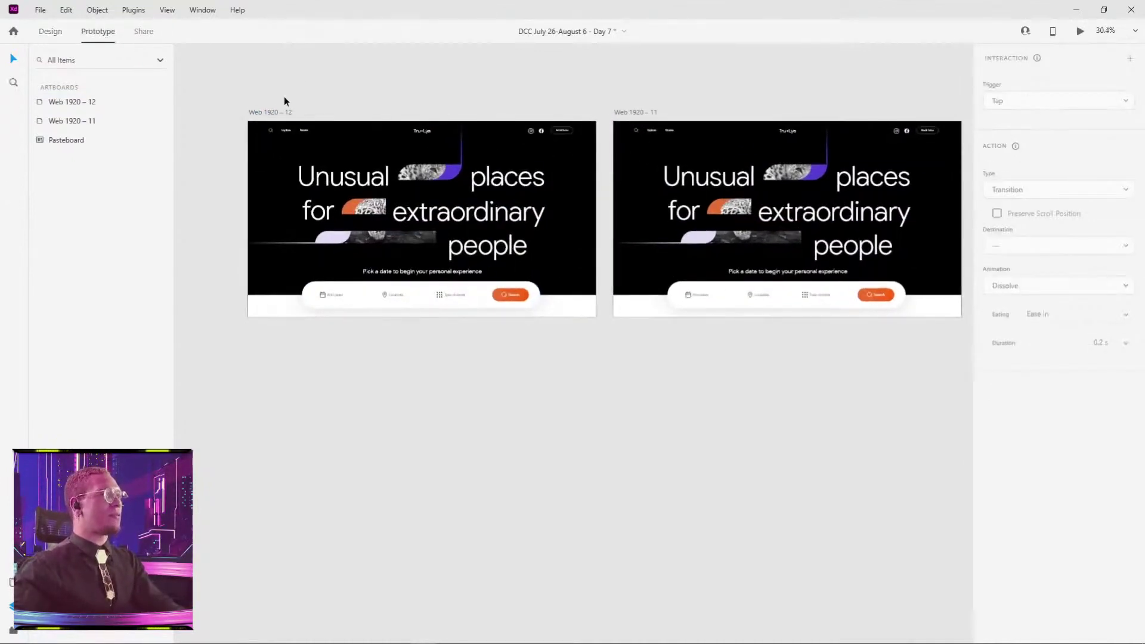
pyautogui.click(273, 113)
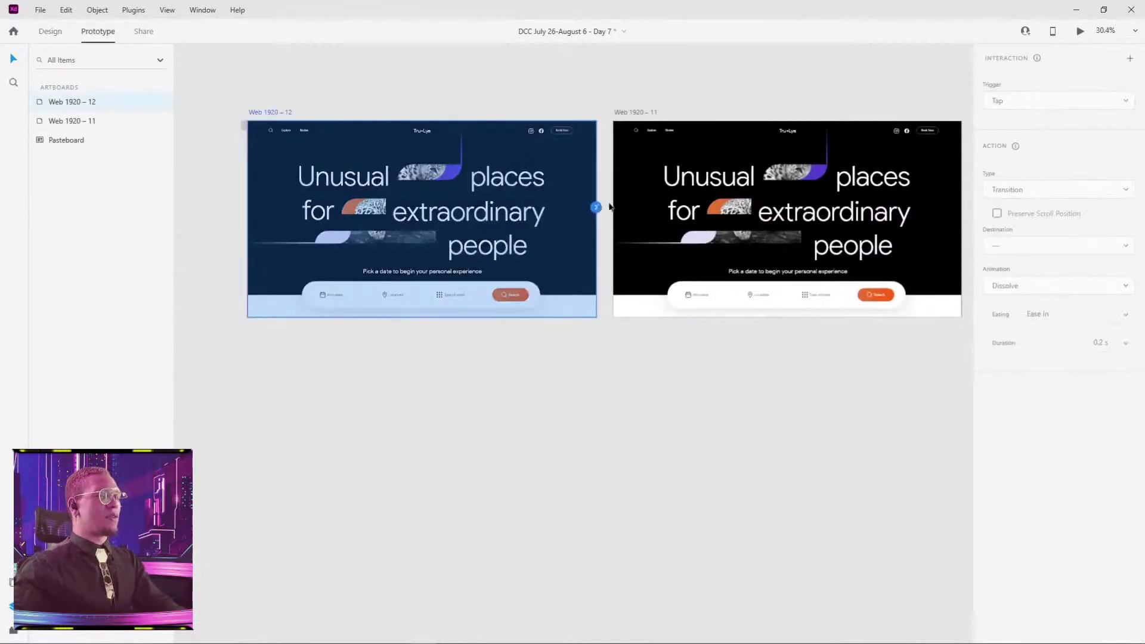
# - Group the white rectangle, search bar and "Pick a date" text on Web 1920 – 12
pyautogui.click(571, 306)
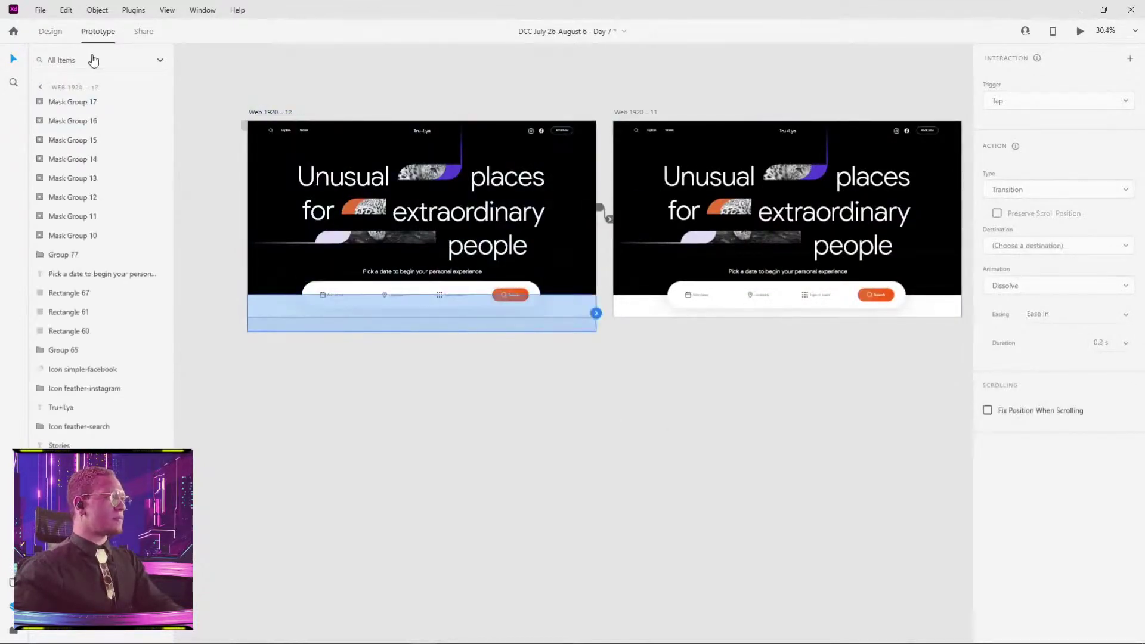
pyautogui.click(52, 31)
pyautogui.scroll(3, 360, 237)
pyautogui.click(359, 238)
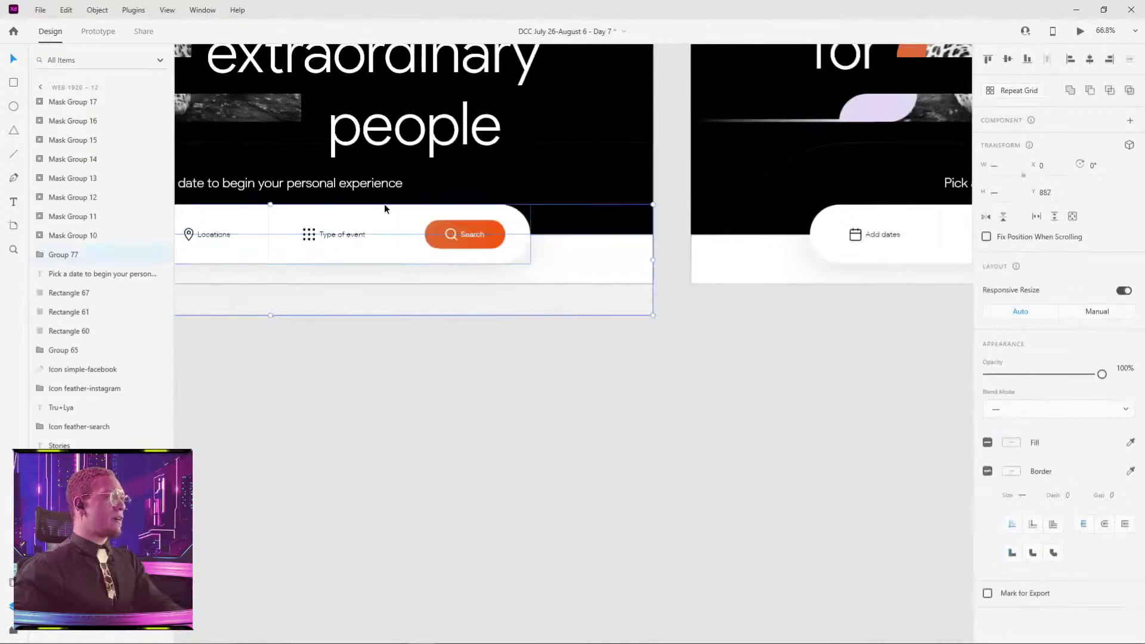
pyautogui.scroll(-2, 383, 204)
pyautogui.keyDown('shift'); pyautogui.click(510, 219); pyautogui.keyUp('shift')
pyautogui.moveTo(607, 262)
pyautogui.mouseDown()
pyautogui.moveTo(713, 257)
pyautogui.moveTo(593, 283)
pyautogui.moveTo(586, 255)
pyautogui.mouseUp()
pyautogui.scroll(-3, 679, 286)
pyautogui.hotkey('ctrl', 'z')
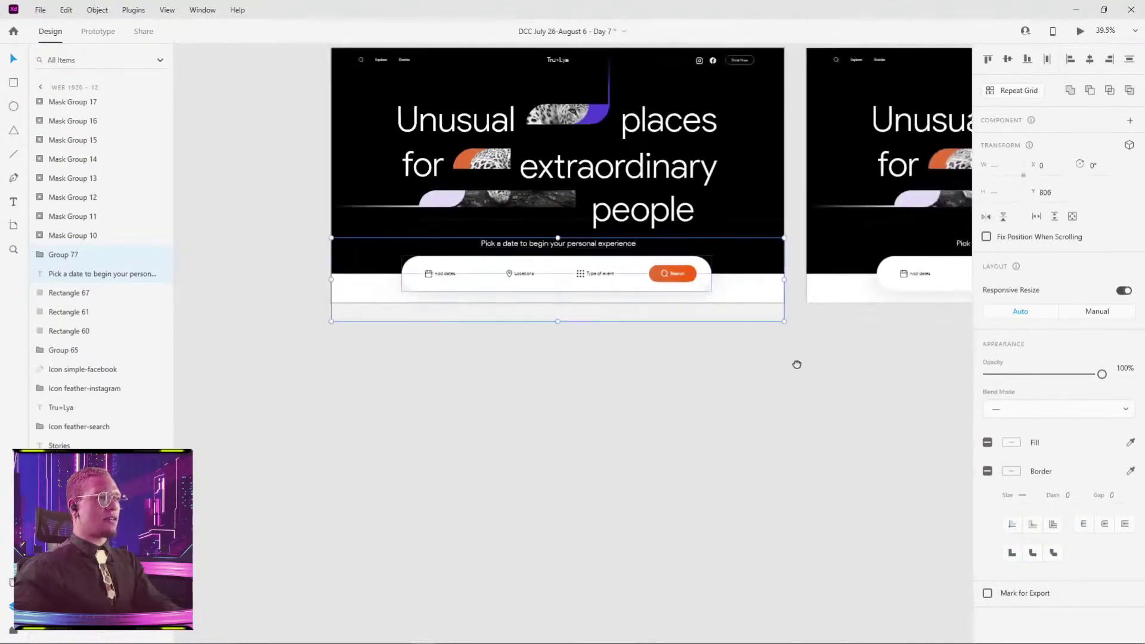
pyautogui.hotkey('ctrl', 'g')
# - Rename the new group on Web 1920 – 12 as Search Bar
pyautogui.doubleClick(65, 254)
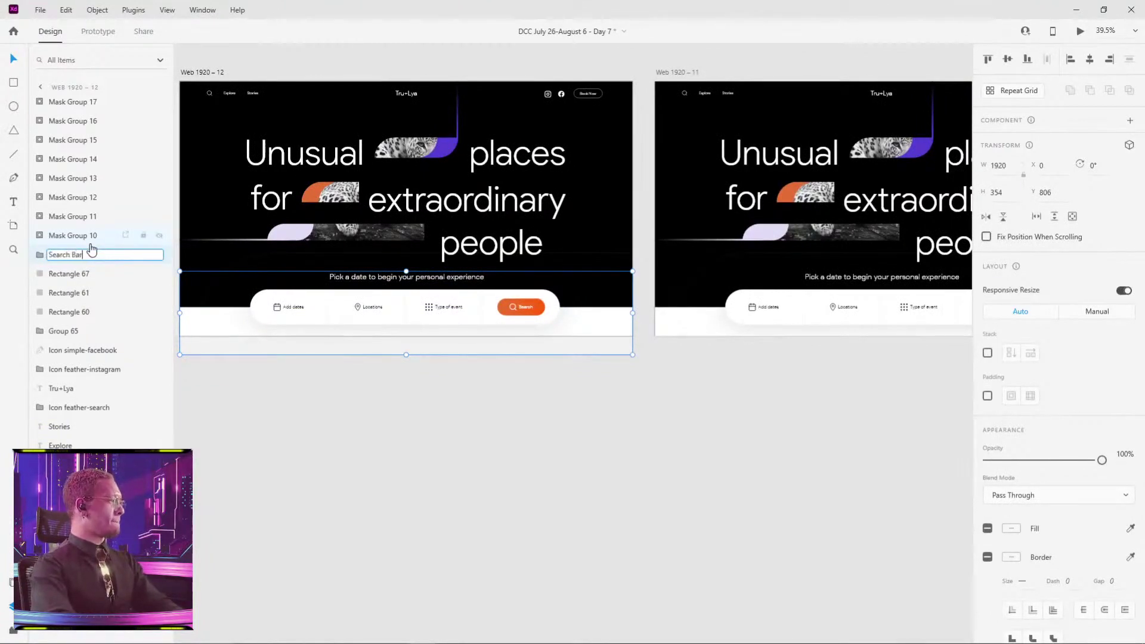
pyautogui.press('Return')
pyautogui.click(382, 461)
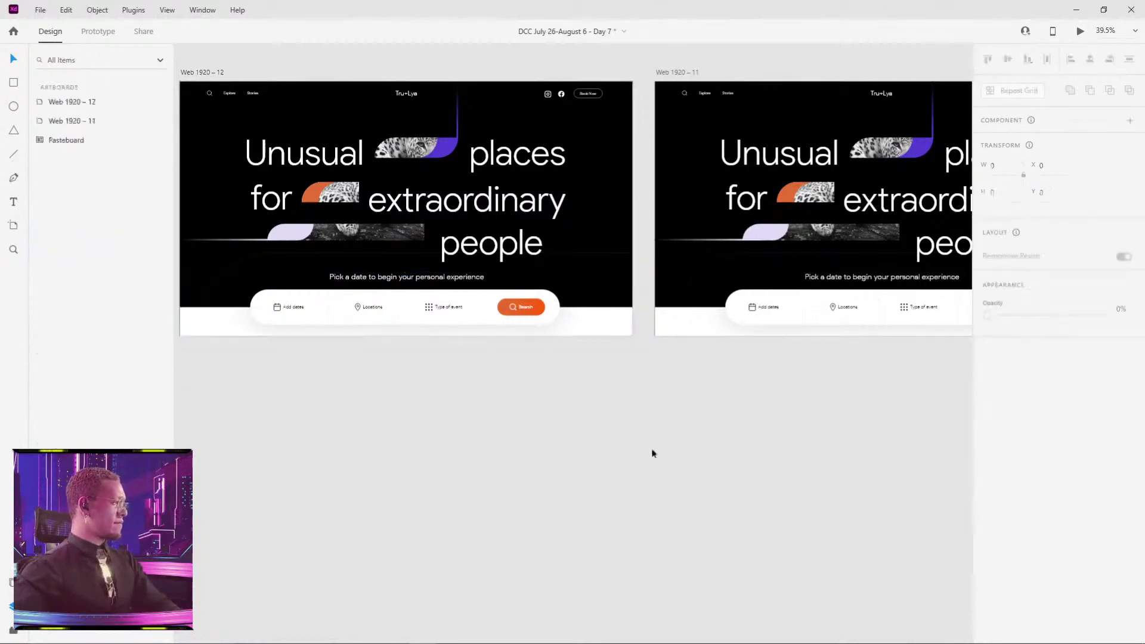
# - Group the search bar, white rectangle and "Pick a date" text on Web 1920 – 11
pyautogui.moveTo(652, 452); pyautogui.dragTo(364, 518)
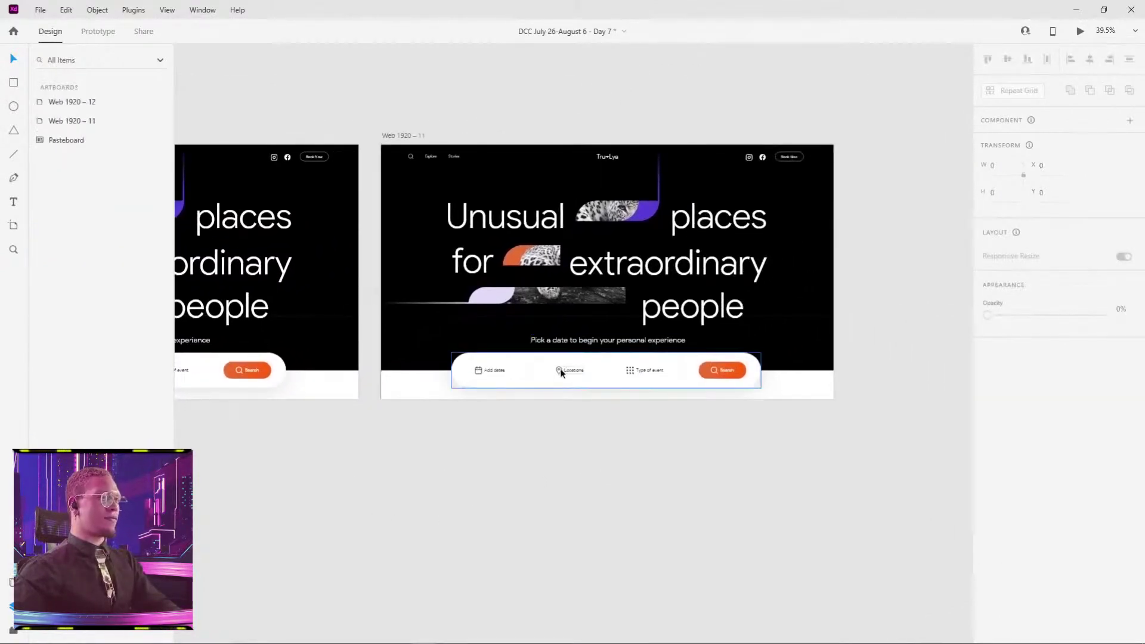
pyautogui.click(560, 367)
pyautogui.keyDown('shift'); pyautogui.click(551, 344); pyautogui.keyUp('shift')
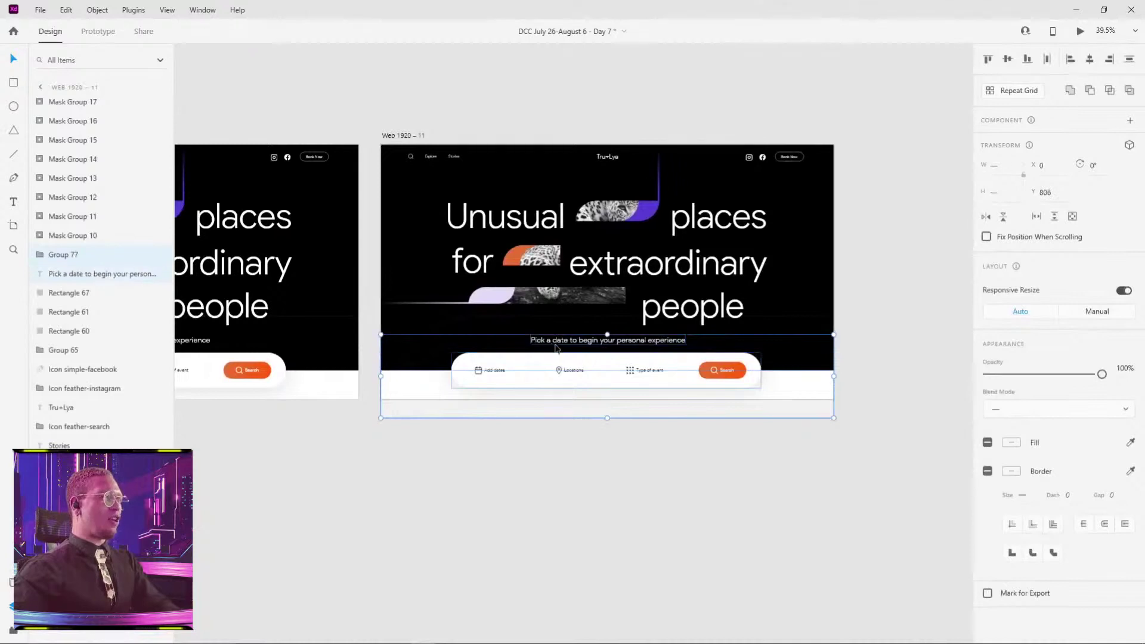
pyautogui.hotkey('ctrl', 'g')
# - Give the new group on Web 1920 – 11 the same name as its counterpart on Web 1920 – 12, Search Bar
pyautogui.moveTo(481, 464); pyautogui.dragTo(653, 450)
pyautogui.click(335, 356)
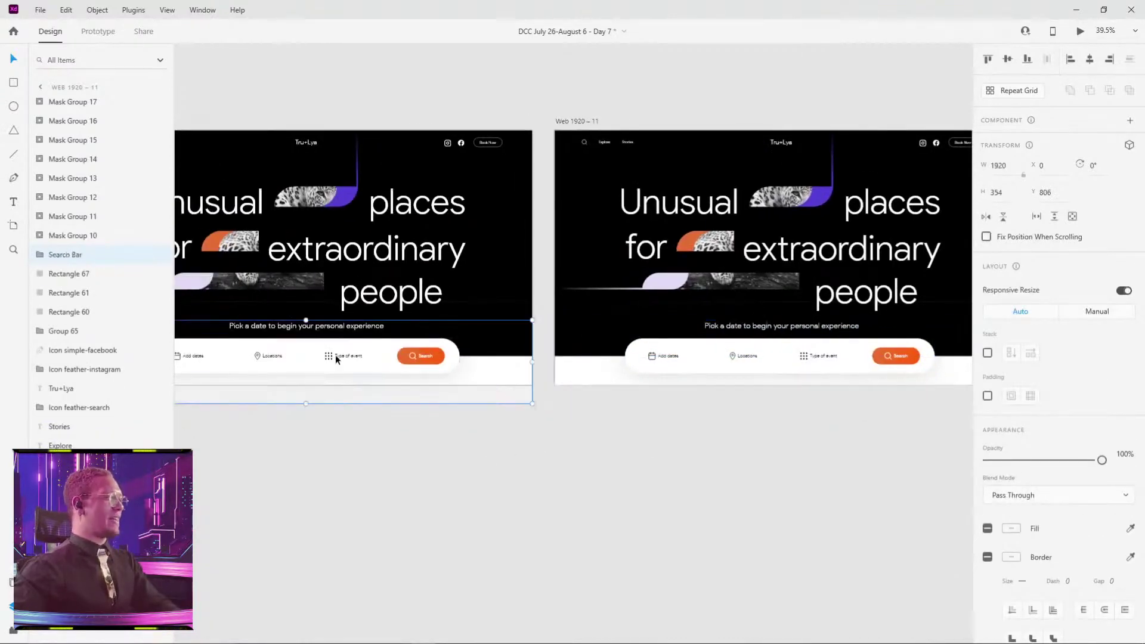
pyautogui.doubleClick(58, 256)
pyautogui.hscroll(3, 665, 389)
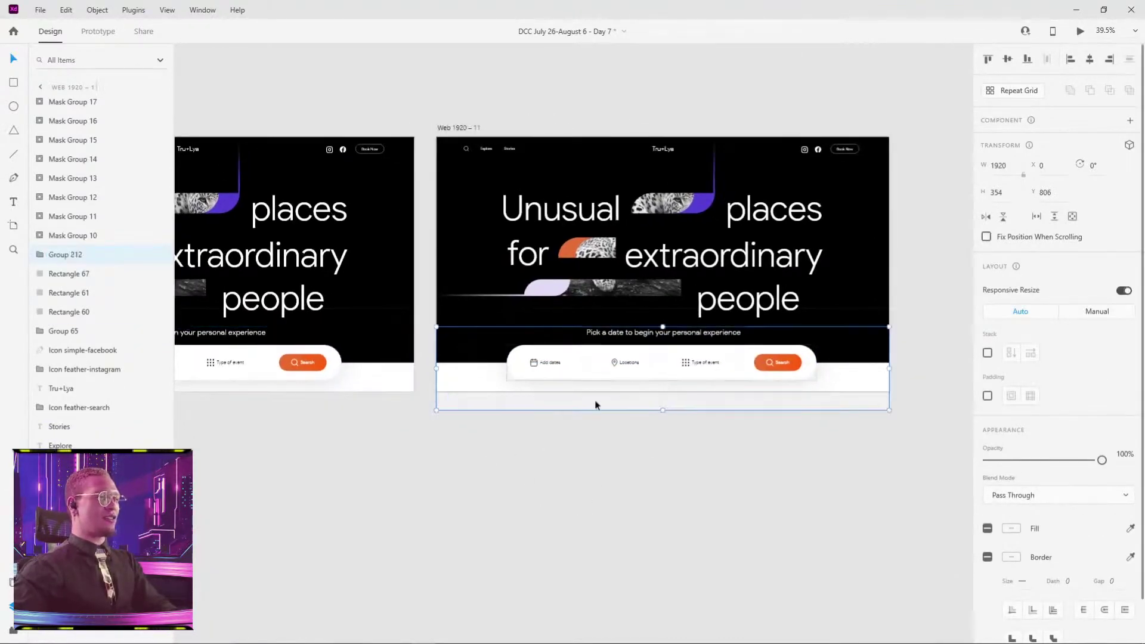
pyautogui.doubleClick(65, 255)
pyautogui.click(448, 466)
# - Within the Search Bar group on Web 1920 – 12, move the white rectangle below the artboard to a Y of about 1182
pyautogui.moveTo(448, 463); pyautogui.dragTo(628, 407)
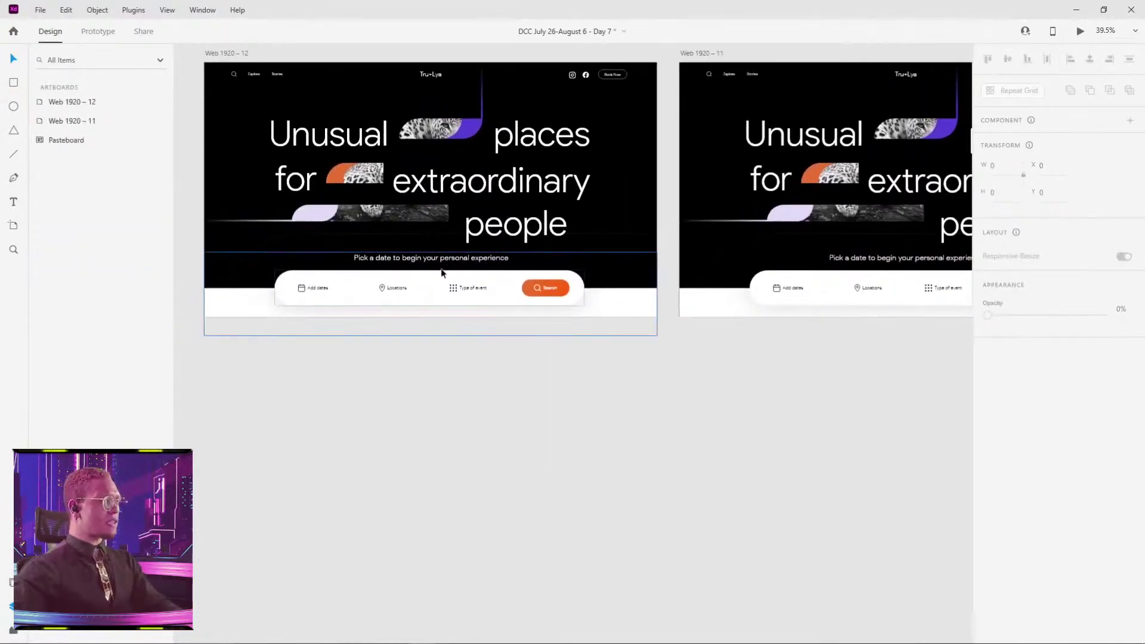
pyautogui.click(442, 292)
pyautogui.doubleClick(632, 300)
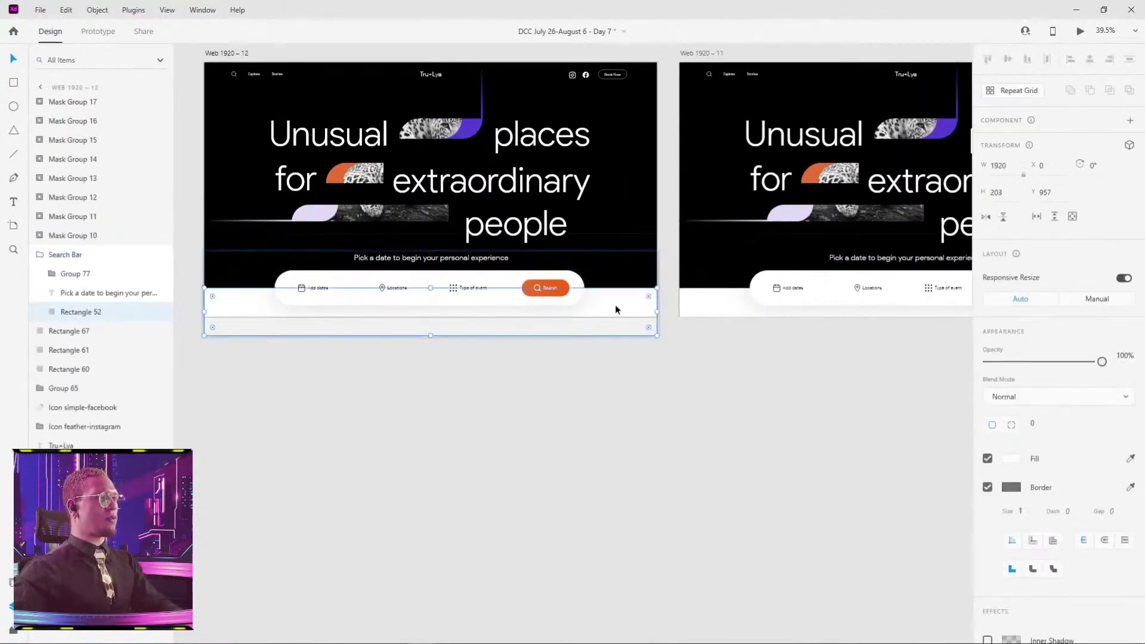
pyautogui.moveTo(614, 304); pyautogui.dragTo(626, 355)
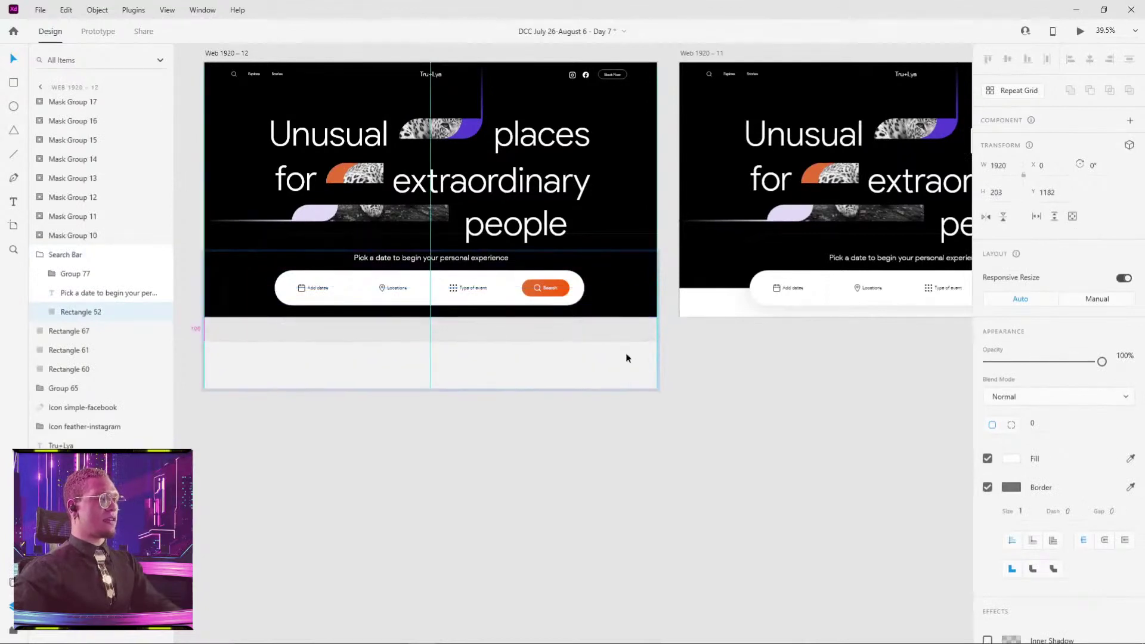
pyautogui.click(789, 429)
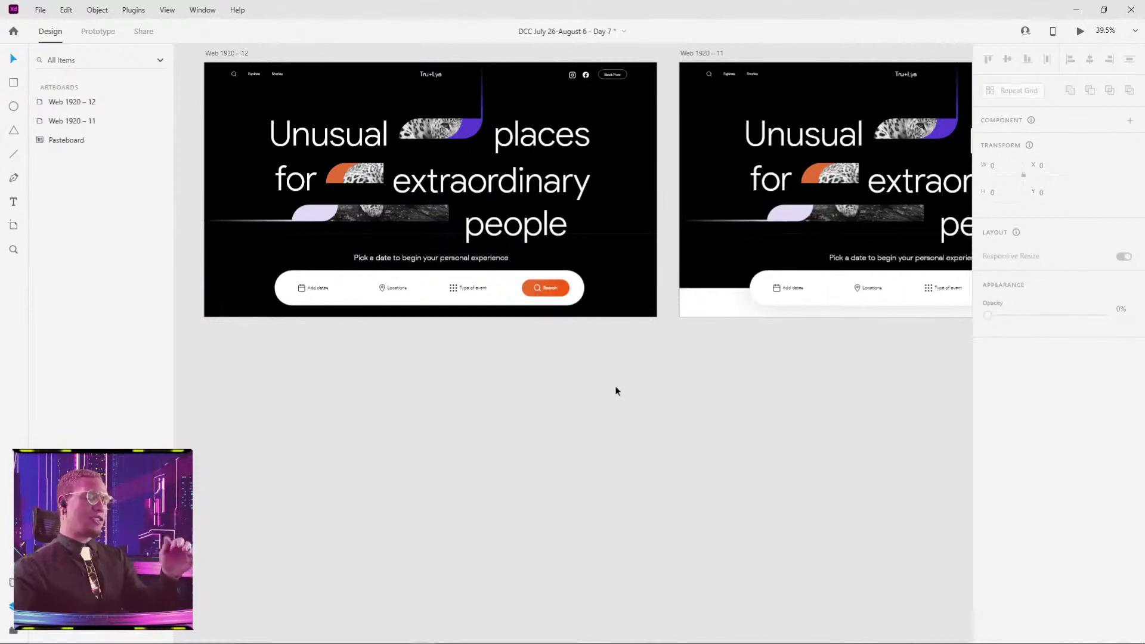
# - Move the search bar to a Y of about 1175 and the "Pick a date" text below Web 1920 – 12, shifting the white rectangle farther down
pyautogui.doubleClick(505, 292)
pyautogui.moveTo(515, 285); pyautogui.dragTo(521, 338)
pyautogui.moveTo(552, 396); pyautogui.dragTo(578, 410)
pyautogui.moveTo(511, 337)
pyautogui.mouseDown()
pyautogui.moveTo(513, 362)
pyautogui.moveTo(518, 353)
pyautogui.mouseUp()
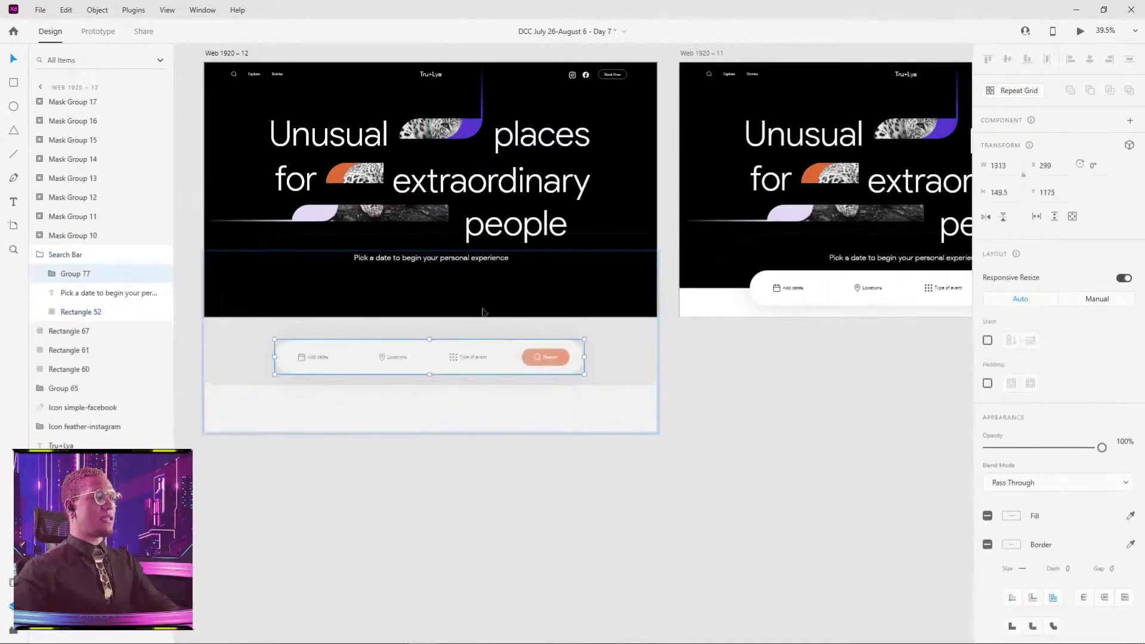
pyautogui.moveTo(481, 257); pyautogui.dragTo(484, 332)
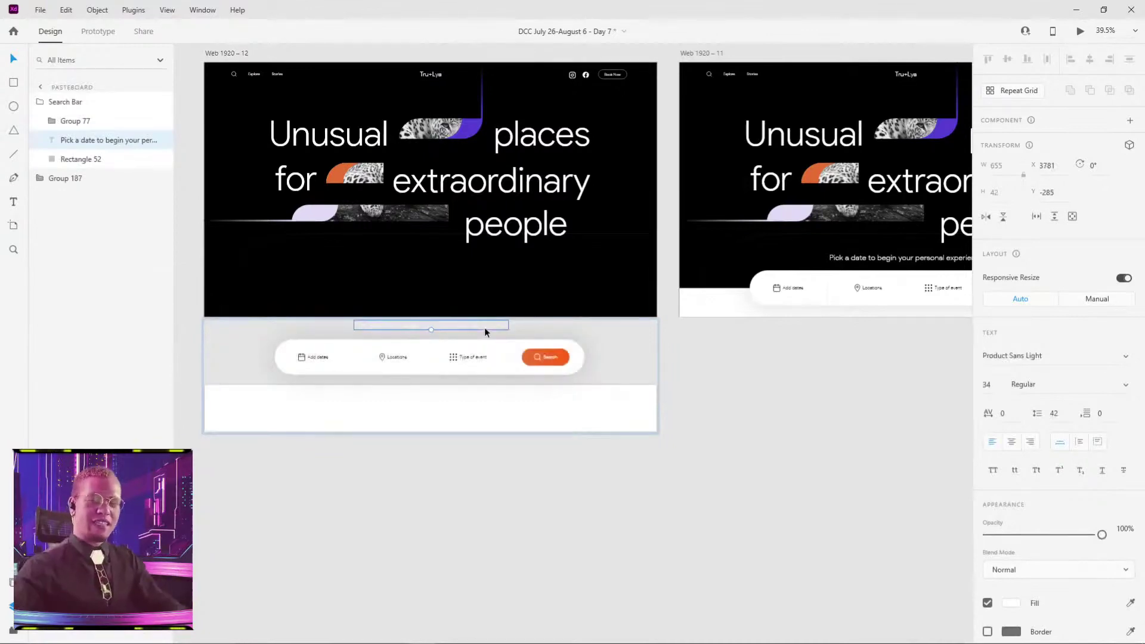
pyautogui.click(623, 440)
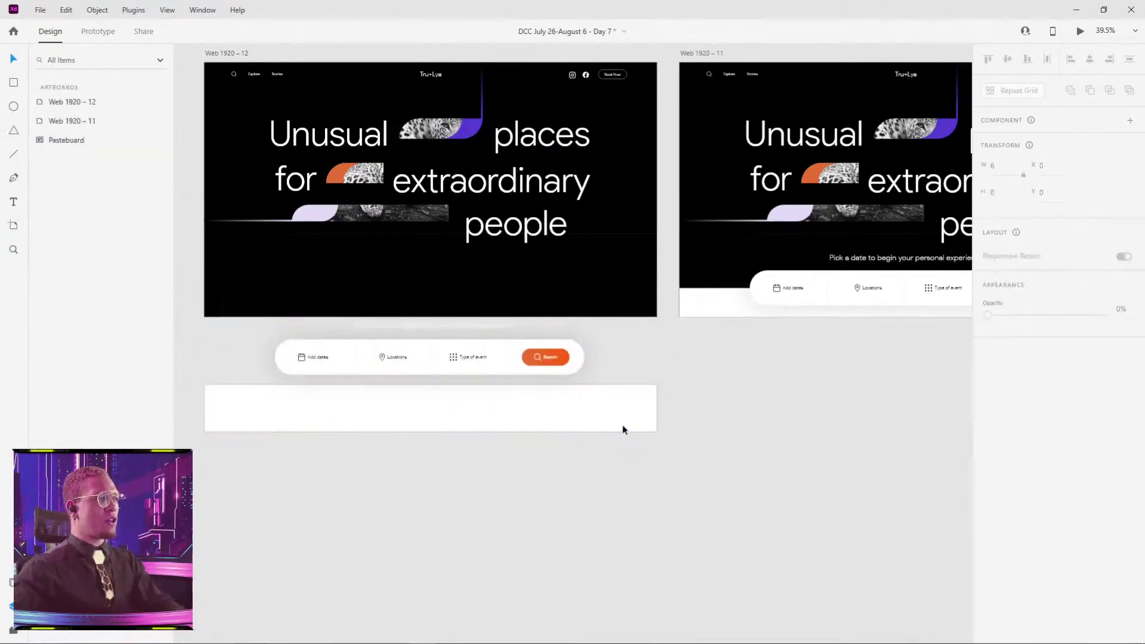
# - Move the "Pick a date" text to a Y of about 1070, straddling the lower edge of Web 1920 – 12
pyautogui.click(436, 323)
pyautogui.scroll(5, 436, 323)
pyautogui.doubleClick(441, 332)
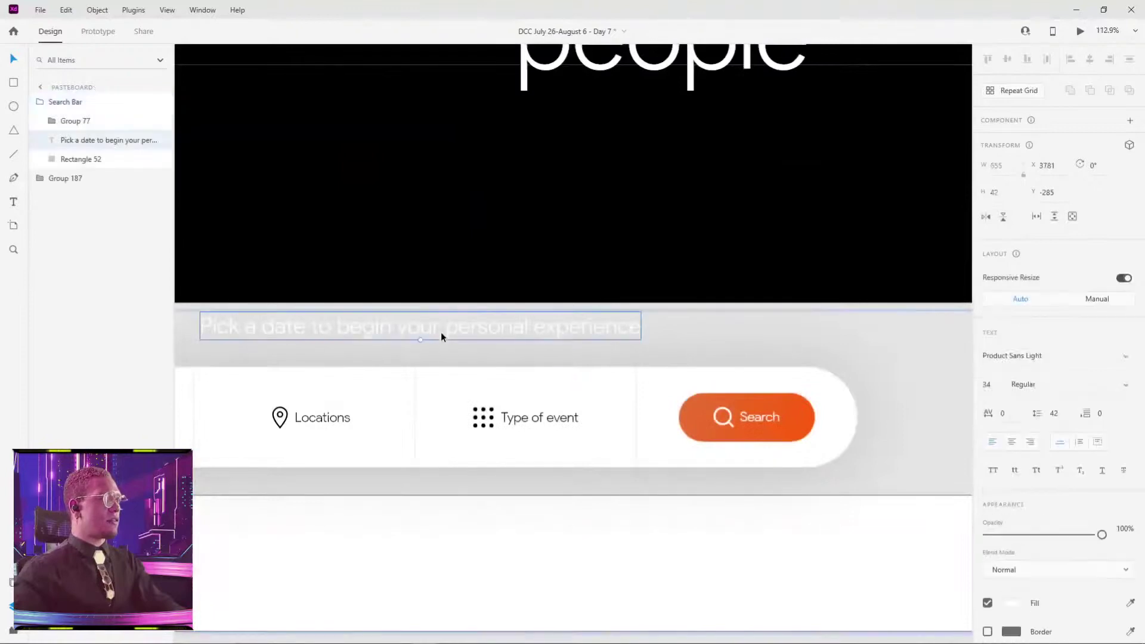
pyautogui.moveTo(441, 332); pyautogui.dragTo(473, 284)
pyautogui.click(499, 233)
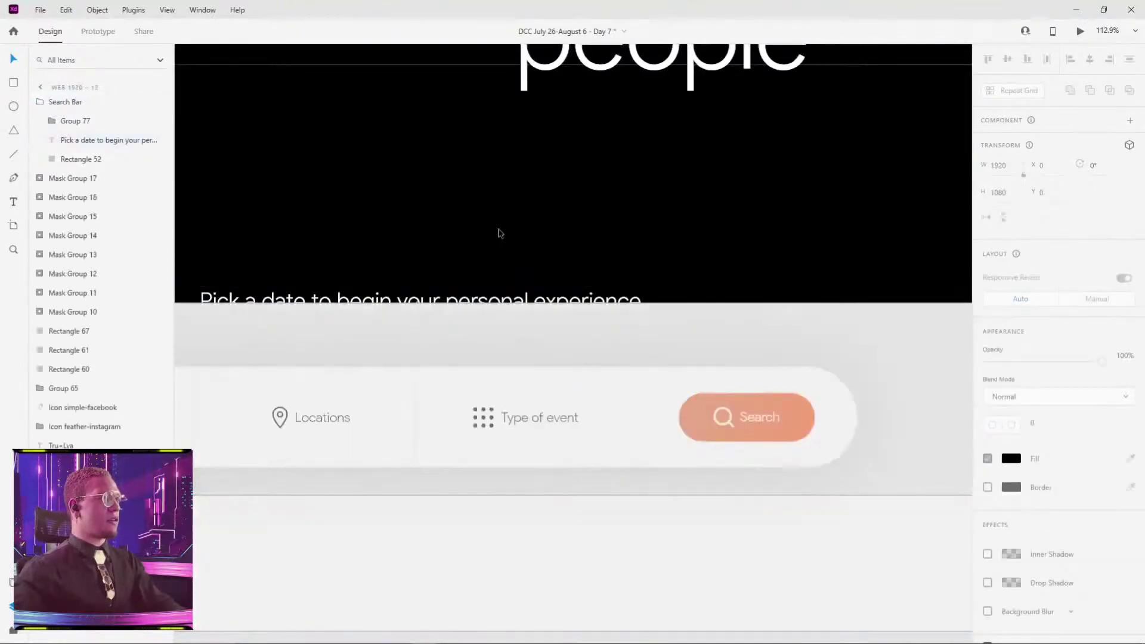
pyautogui.doubleClick(493, 301)
pyautogui.moveTo(492, 301); pyautogui.dragTo(513, 320)
pyautogui.scroll(4, 518, 310)
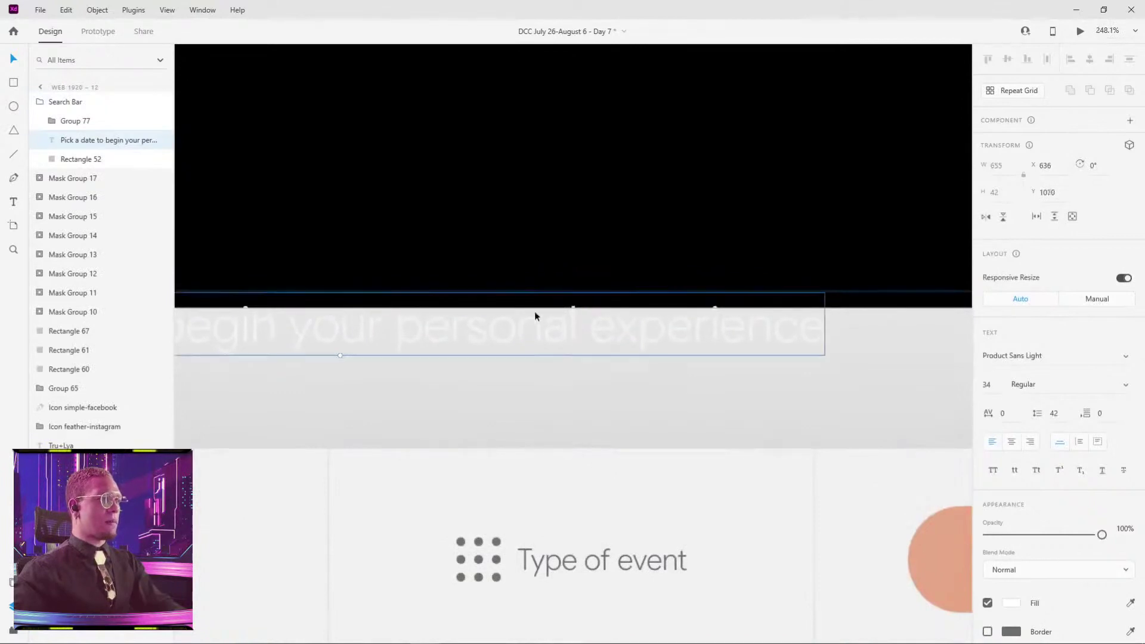
pyautogui.scroll(-6, 534, 311)
pyautogui.click(820, 495)
pyautogui.hscroll(2, 677, 478)
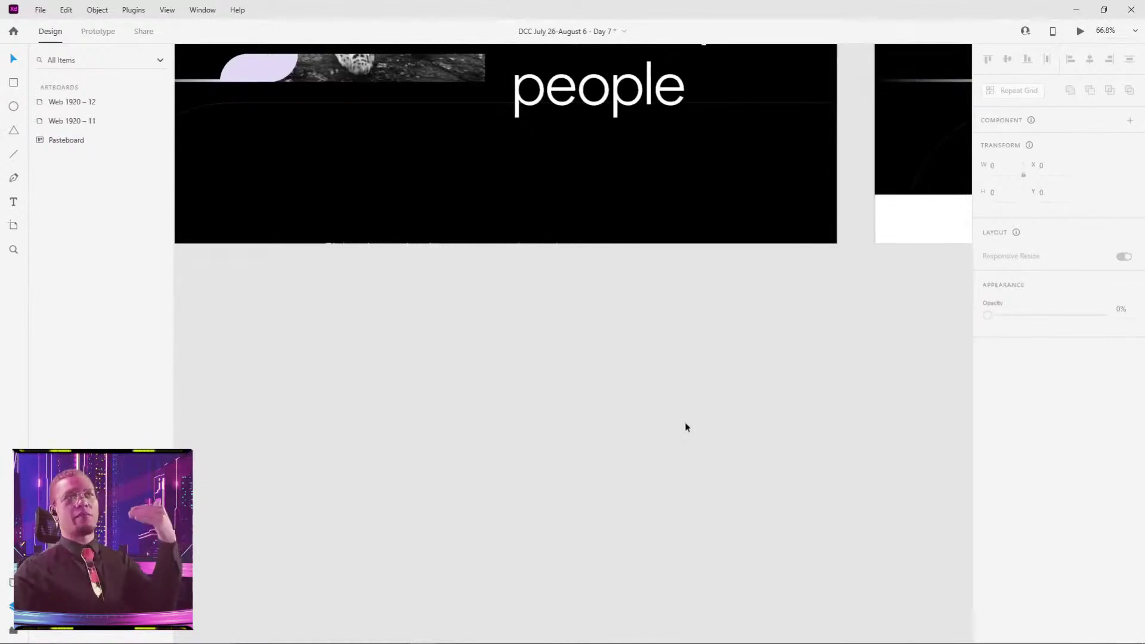
# - Make the "Pick a date" text on Web 1920 – 12 fully transparent by lowering its opacity to 0%
pyautogui.click(467, 245)
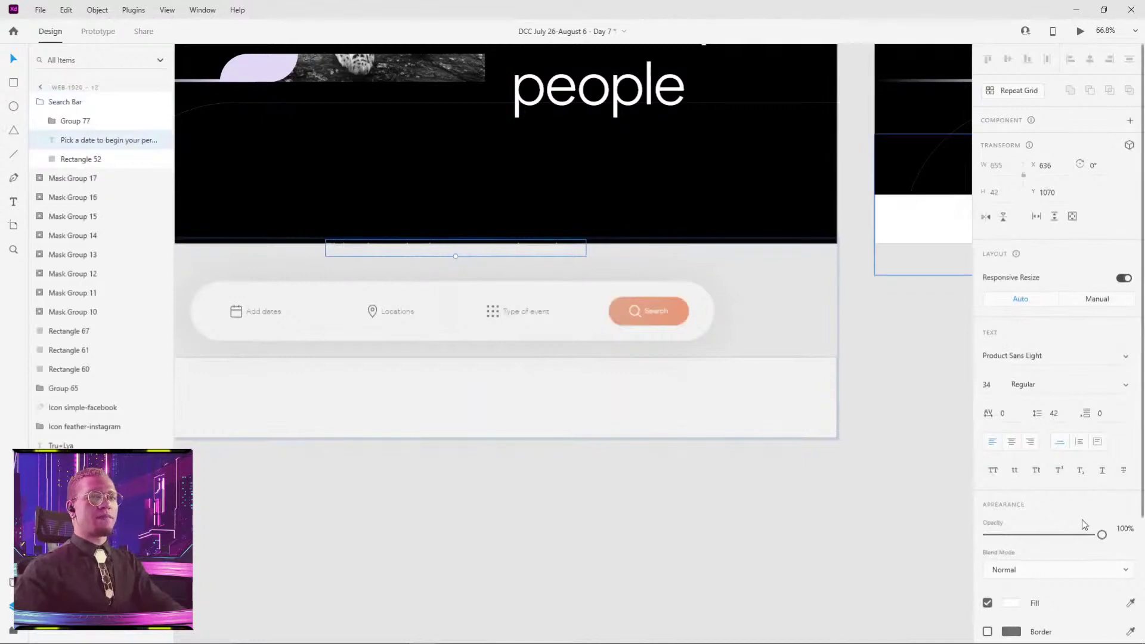
pyautogui.moveTo(1102, 535); pyautogui.dragTo(856, 553)
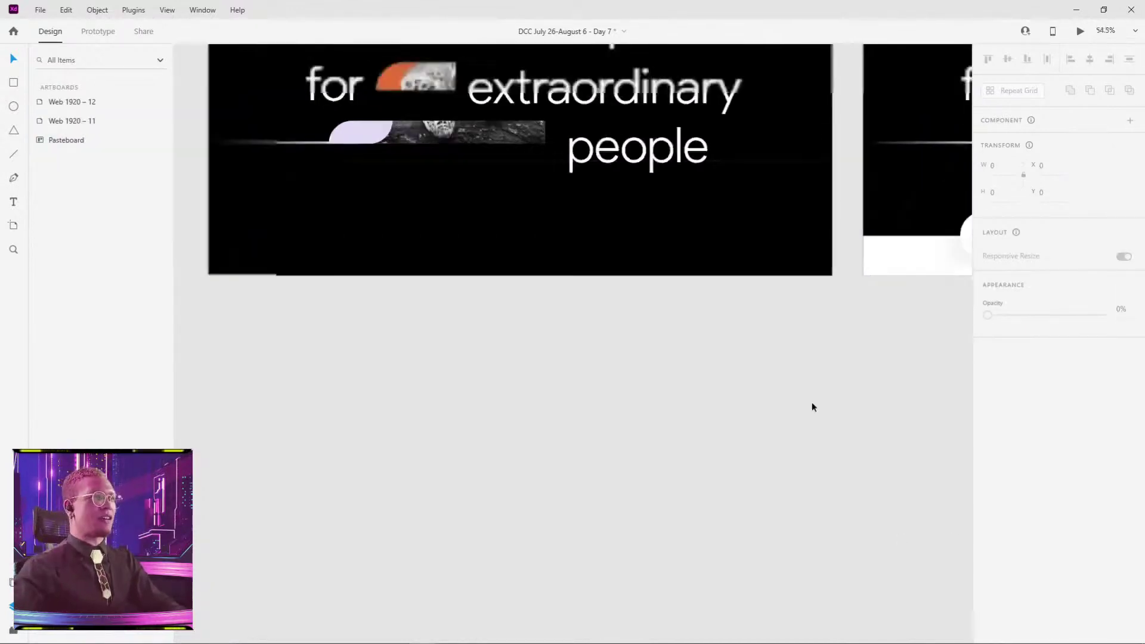
pyautogui.scroll(-5, 828, 481)
pyautogui.moveTo(897, 409); pyautogui.dragTo(657, 440)
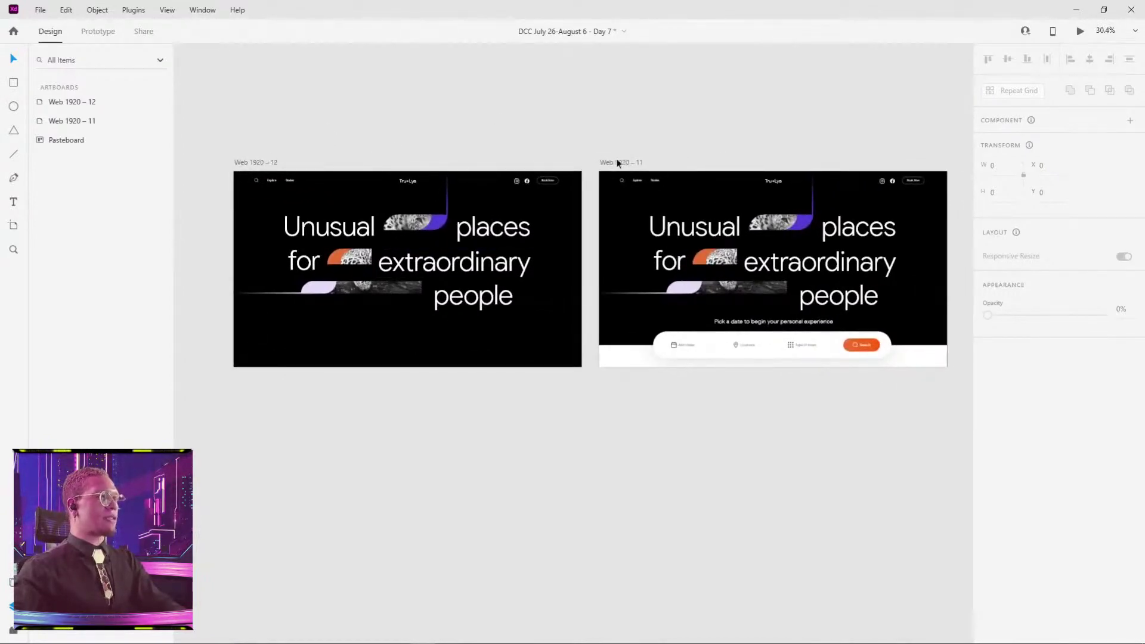
# - Move Web 1920 – 12 slightly away from Web 1920 – 11 and link it to that artboard with a Time trigger
pyautogui.moveTo(251, 162); pyautogui.dragTo(234, 165)
pyautogui.click(100, 34)
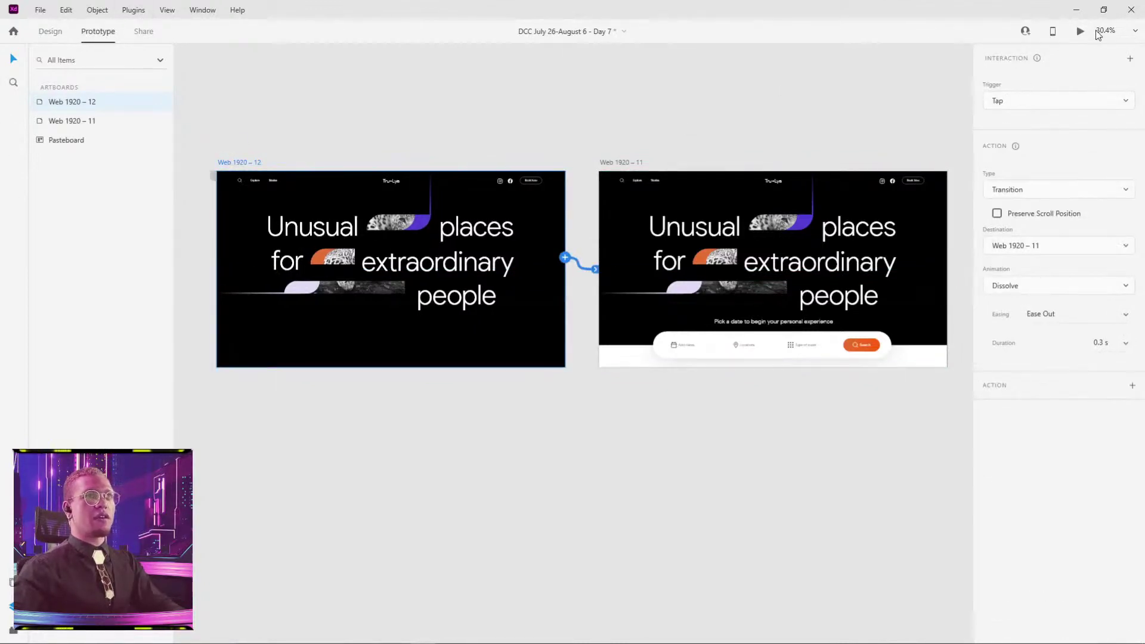
pyautogui.click(1023, 105)
pyautogui.click(997, 151)
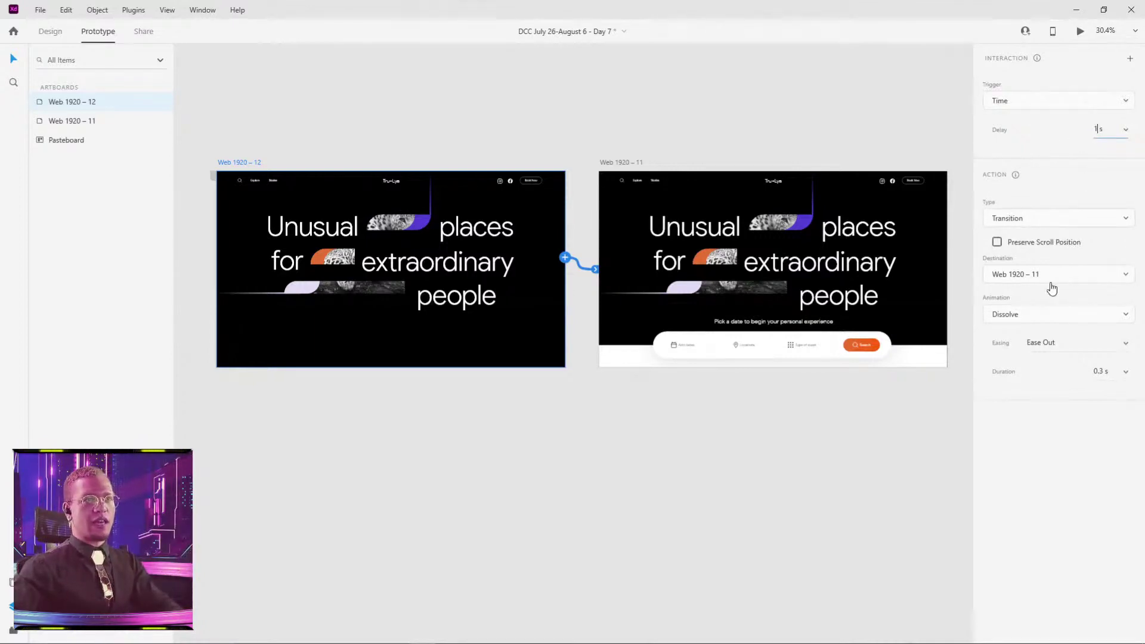
# - Set the link's action to Auto-Animate with Snap easing and a 0.4 s duration
pyautogui.click(1053, 219)
pyautogui.click(1033, 242)
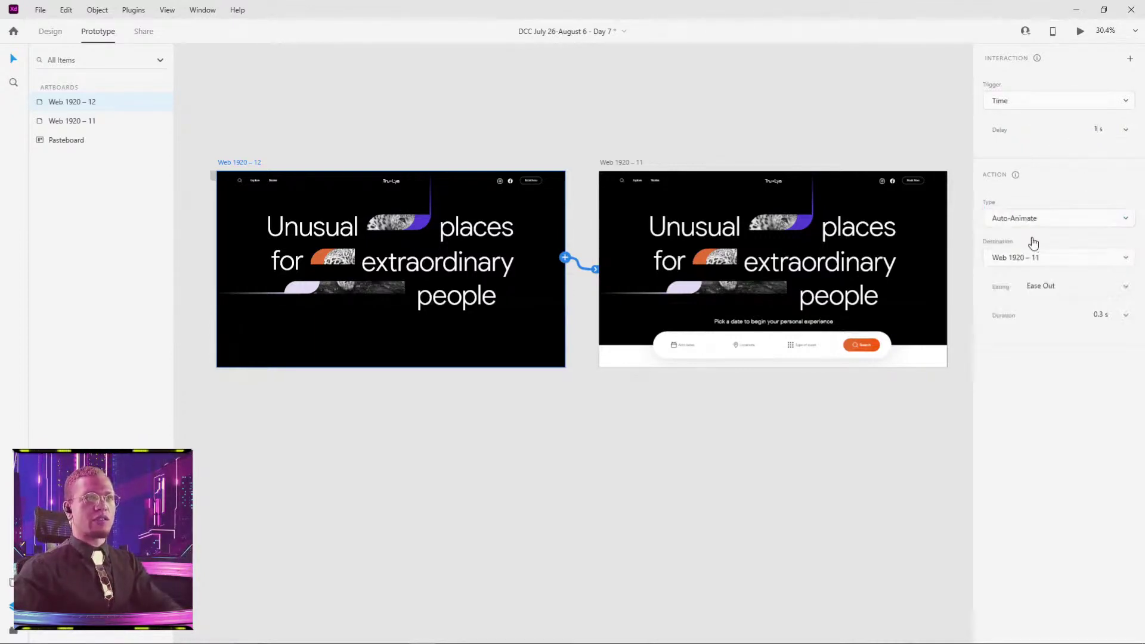
pyautogui.click(1125, 291)
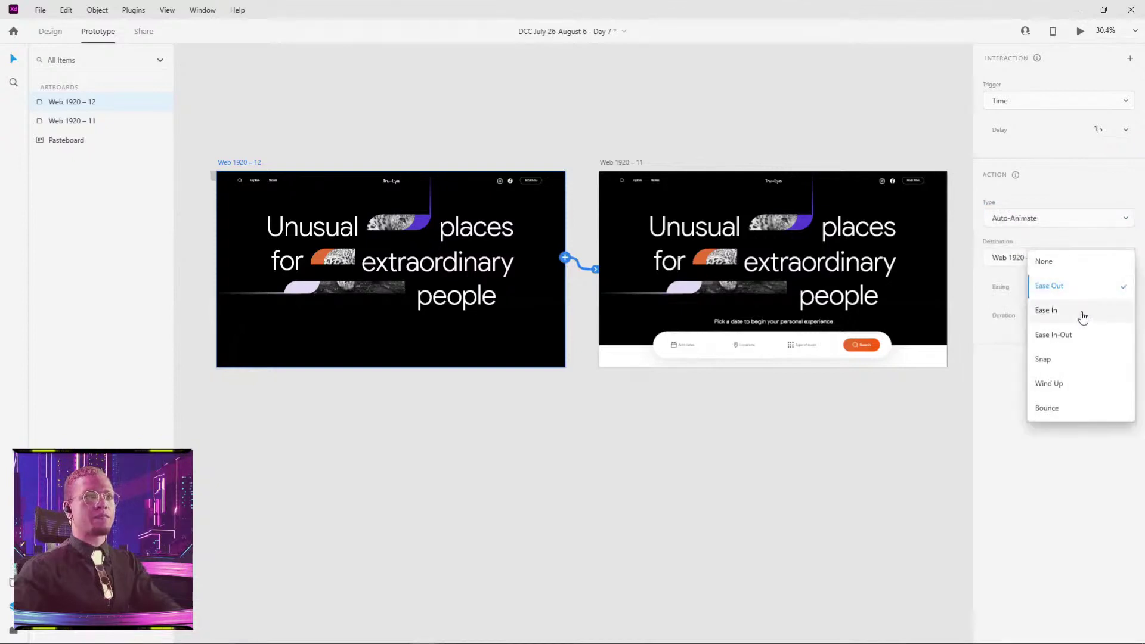
pyautogui.click(1056, 360)
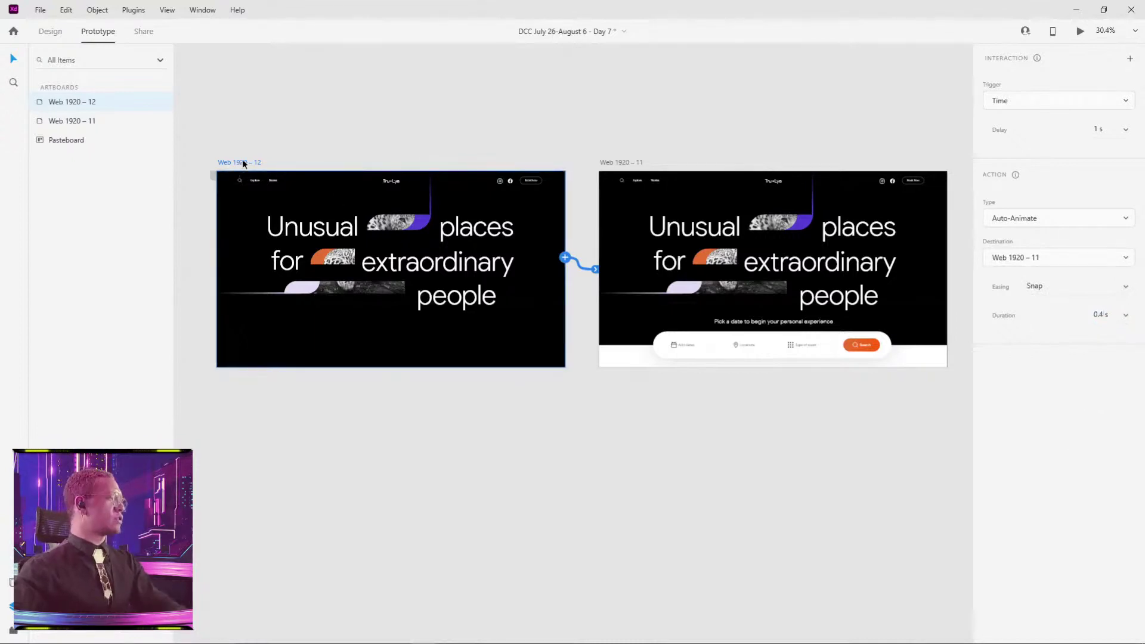
# - Preview the prototype from Web 1920 – 12 to check how the search bar animates in
pyautogui.click(1082, 32)
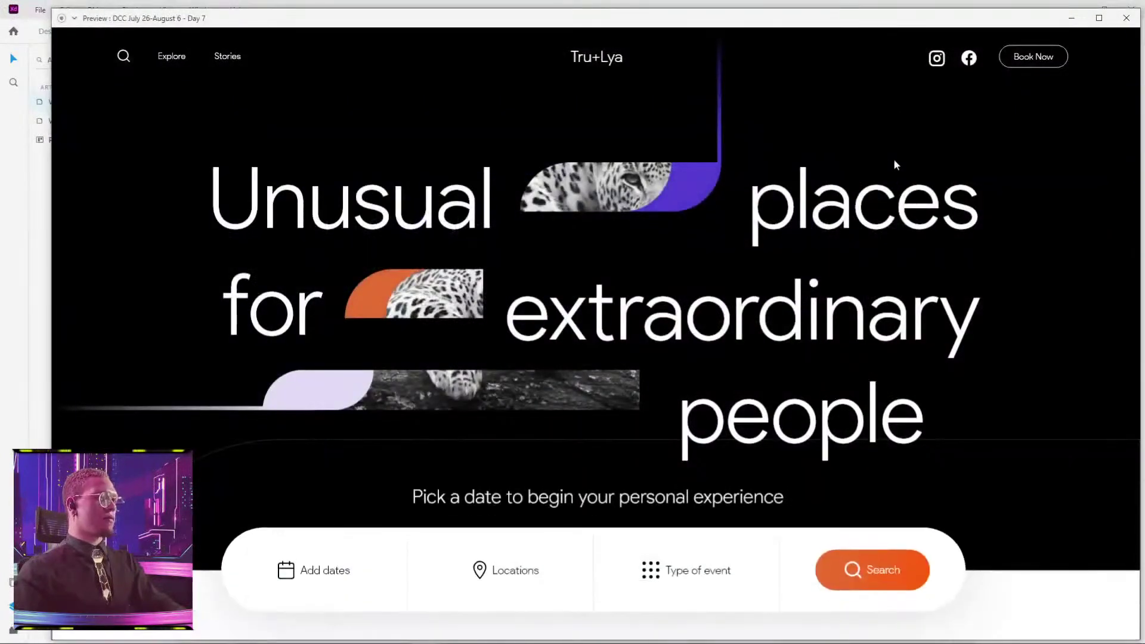
pyautogui.click(1125, 18)
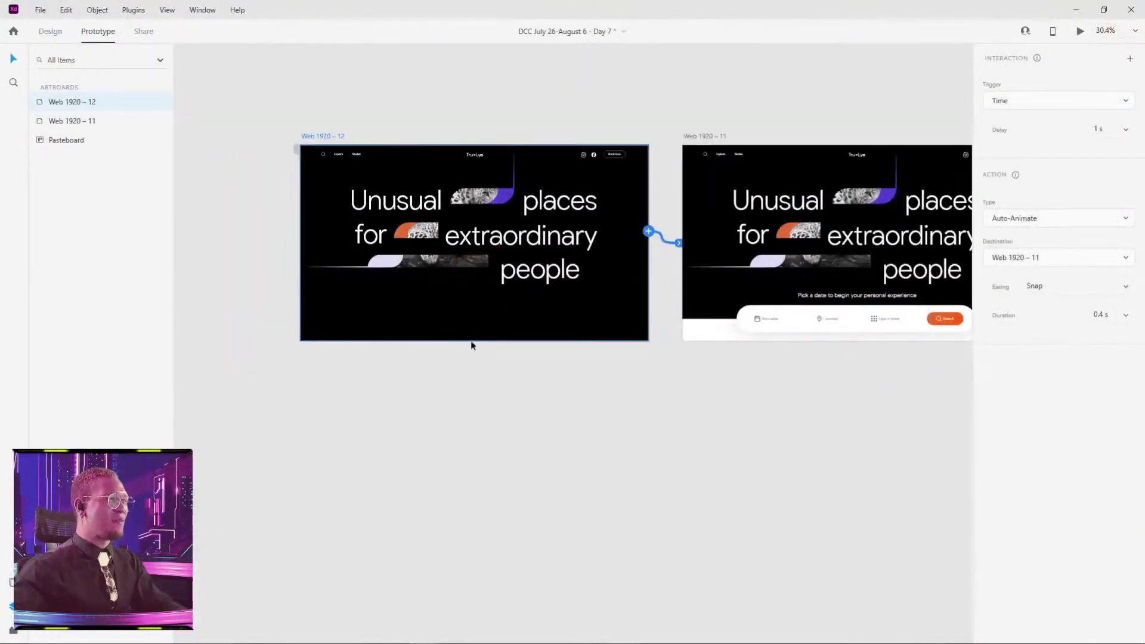
pyautogui.click(488, 349)
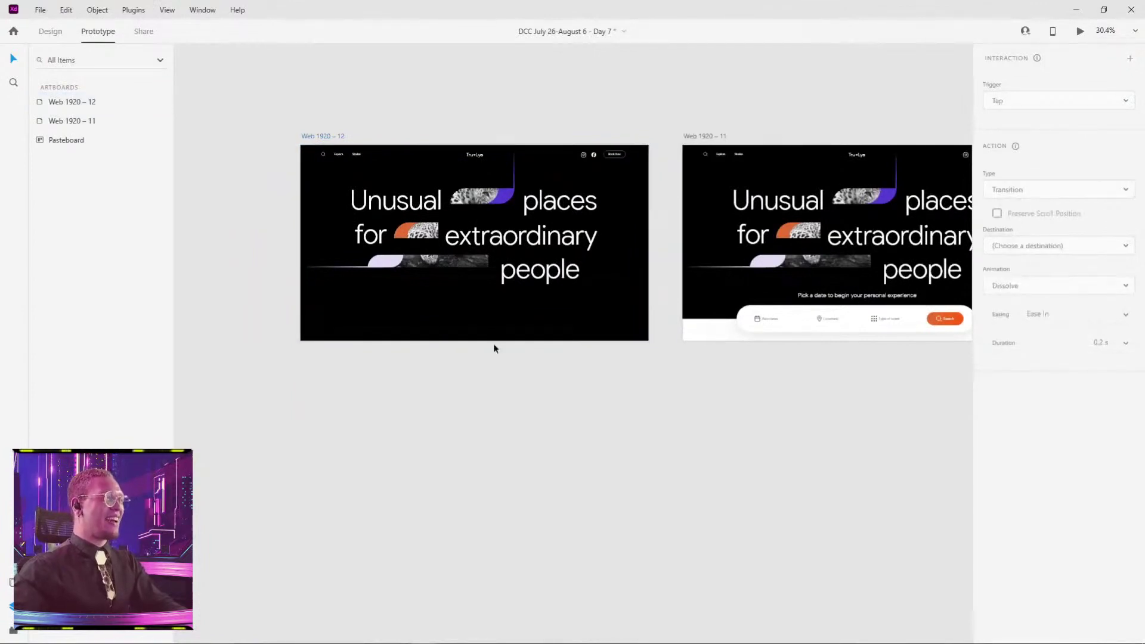
# - Within the Search Bar group on Web 1920 – 12, move the white rectangle up to a Y of about 1135
pyautogui.click(493, 343)
pyautogui.click(47, 34)
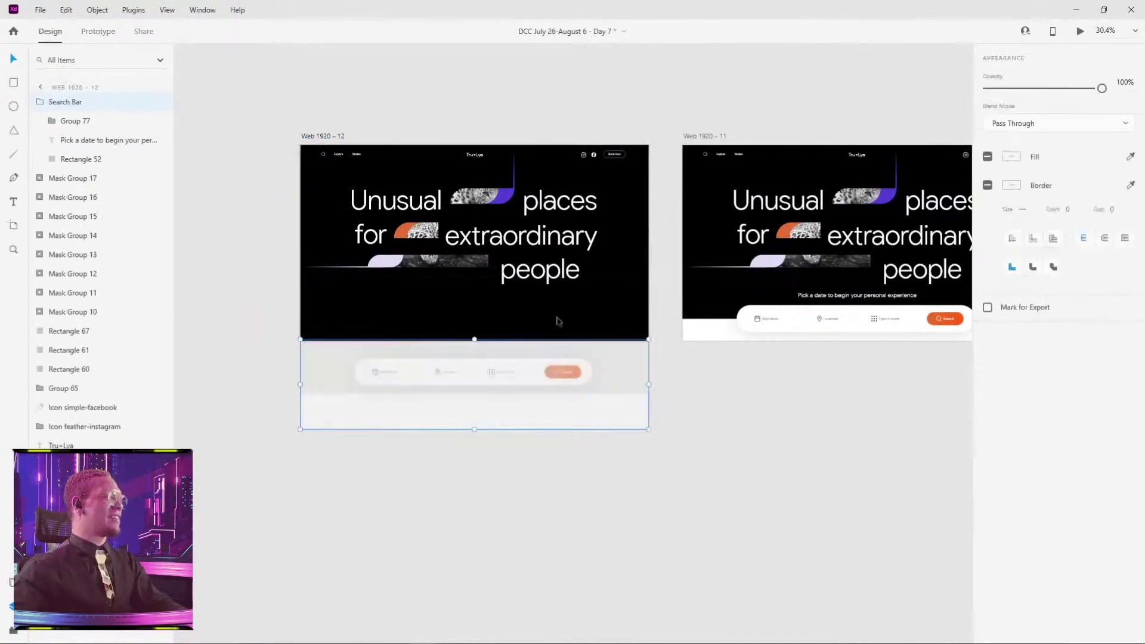
pyautogui.doubleClick(524, 410)
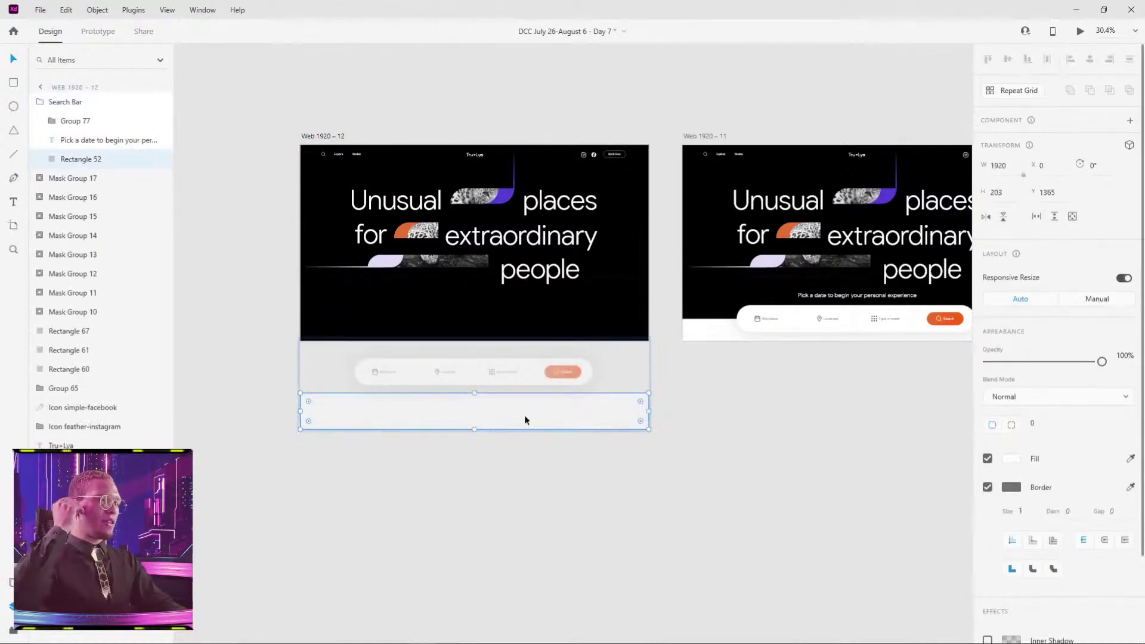
pyautogui.moveTo(495, 417); pyautogui.dragTo(507, 376)
pyautogui.scroll(5, 536, 402)
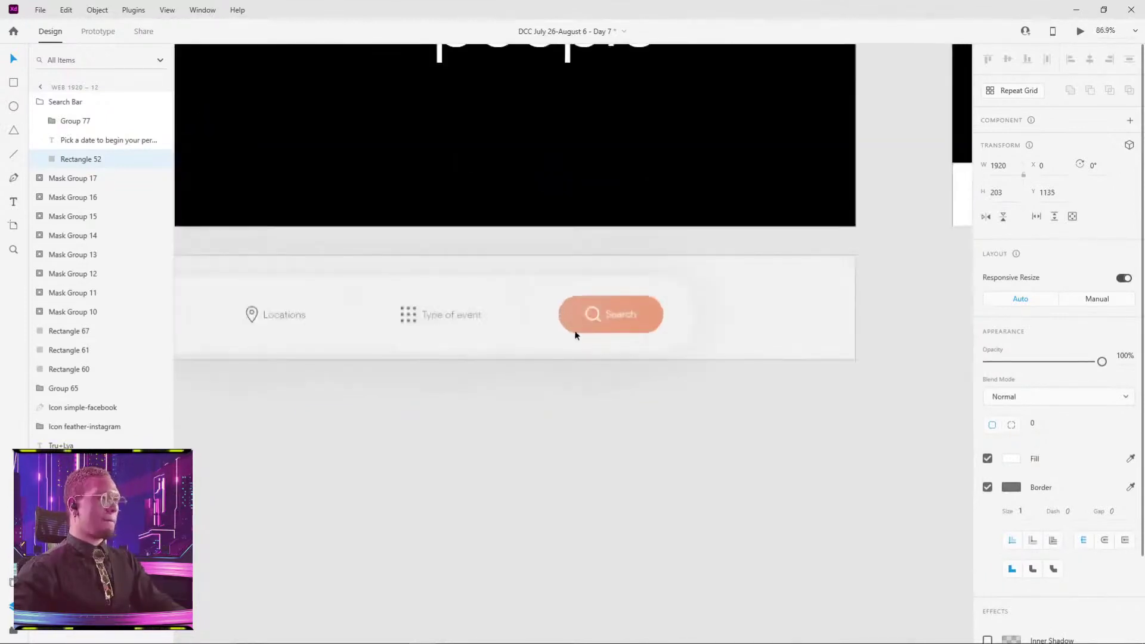
# - Move the search bar (Group 77) far below Web 1920 – 12, to a Y of about 1991
pyautogui.click(72, 124)
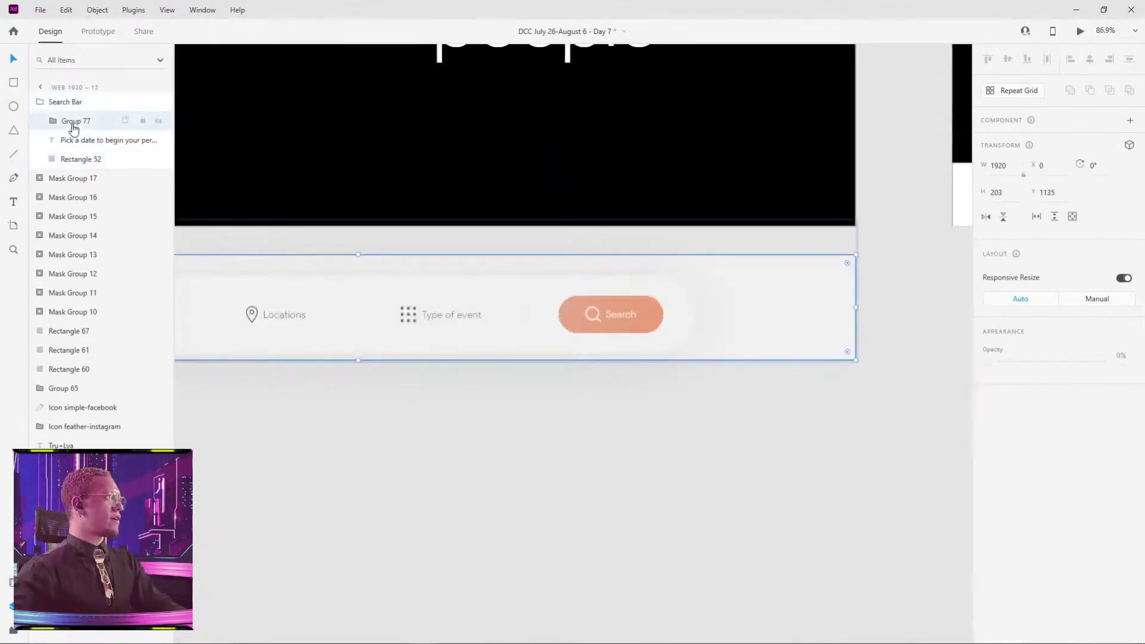
pyautogui.moveTo(530, 325); pyautogui.dragTo(577, 394)
pyautogui.scroll(-5, 520, 481)
pyautogui.hotkey('shift', 'Down')
pyautogui.hotkey('shift', 'Down')
pyautogui.hotkey('shift', 'Down')
pyautogui.hotkey('shift', 'Down')
pyautogui.hotkey('shift', 'Down')
pyautogui.hotkey('shift', 'Down')
pyautogui.hotkey('shift', 'Down')
pyautogui.hotkey('shift', 'Down')
pyautogui.hotkey('shift', 'Down')
pyautogui.hotkey('shift', 'Down')
pyautogui.hotkey('shift', 'Down')
pyautogui.hotkey('shift', 'Down')
pyautogui.hotkey('shift', 'Down')
pyautogui.hotkey('shift', 'Down')
pyautogui.hotkey('shift', 'Down')
pyautogui.hotkey('shift', 'Down')
pyautogui.hotkey('shift', 'Down')
pyautogui.hotkey('shift', 'Down')
pyautogui.hotkey('shift', 'Down')
pyautogui.hotkey('shift', 'Down')
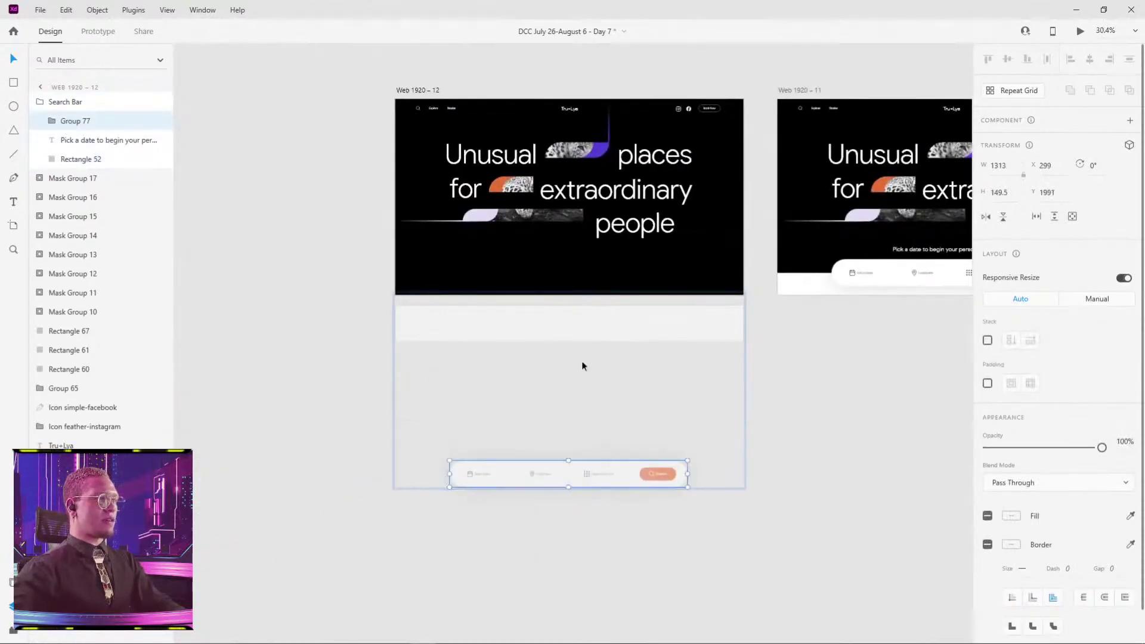
# - Preview the animation from Web 1920 – 12 with the repositioned search bar and white rectangle
pyautogui.click(420, 90)
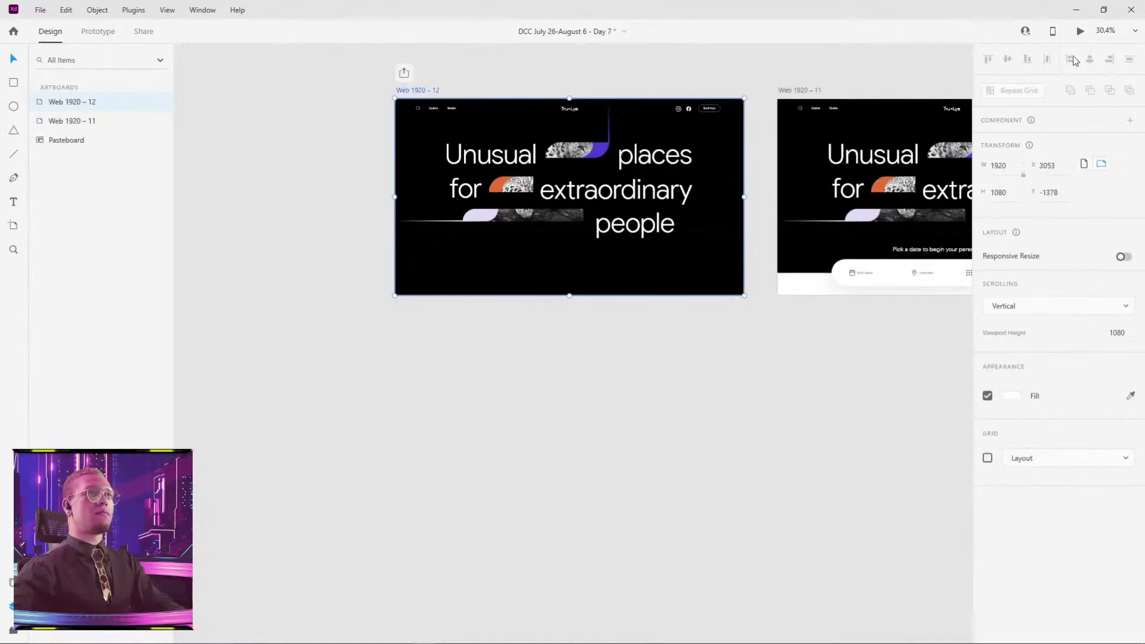
pyautogui.click(1080, 32)
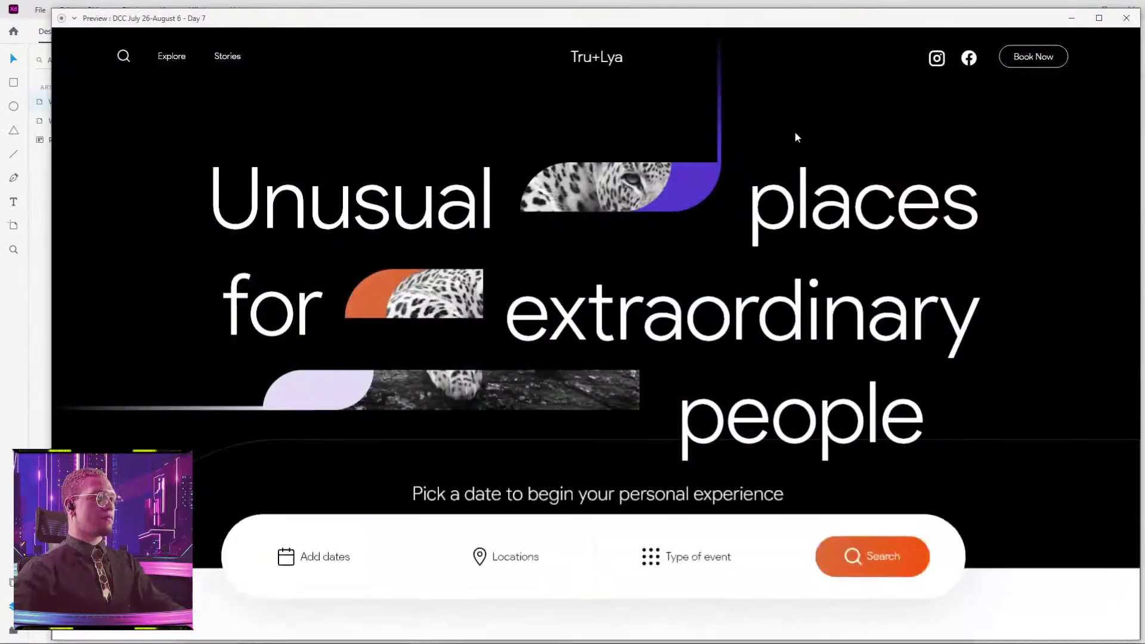
pyautogui.click(1126, 18)
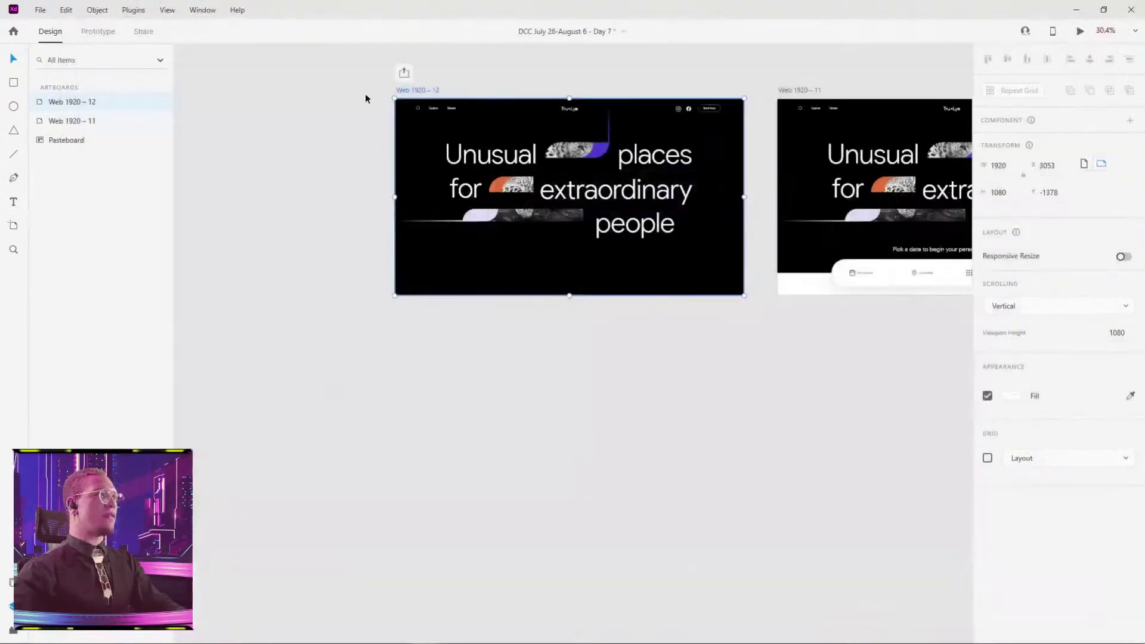
# - Set the duration of the Auto-Animate link from Web 1920 – 12 to 0.8 s
pyautogui.click(99, 33)
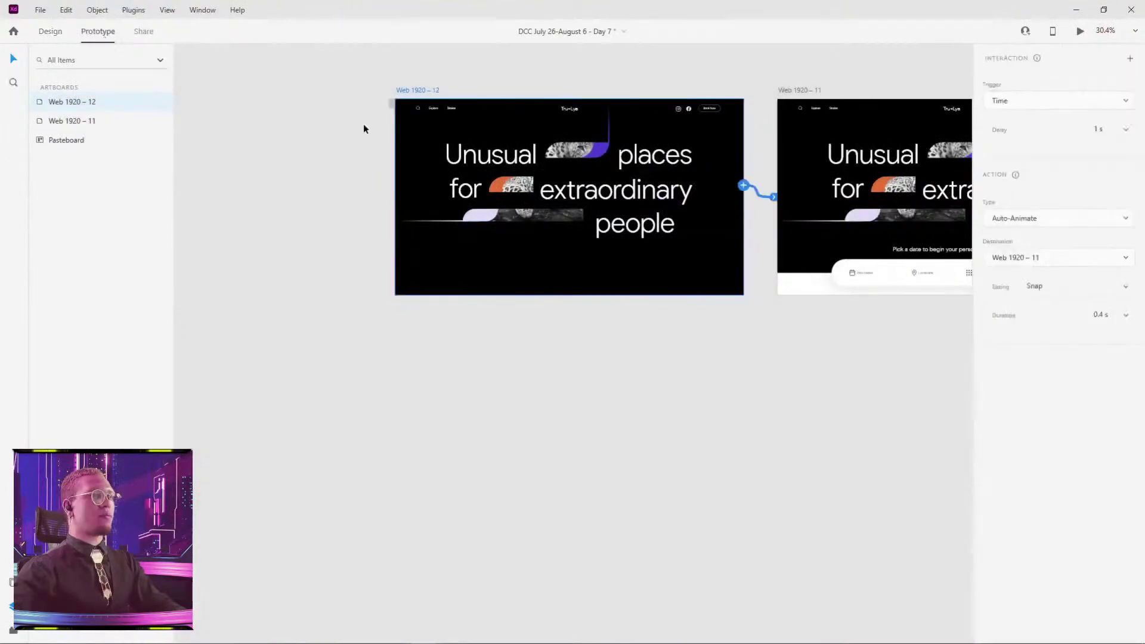
pyautogui.click(1133, 320)
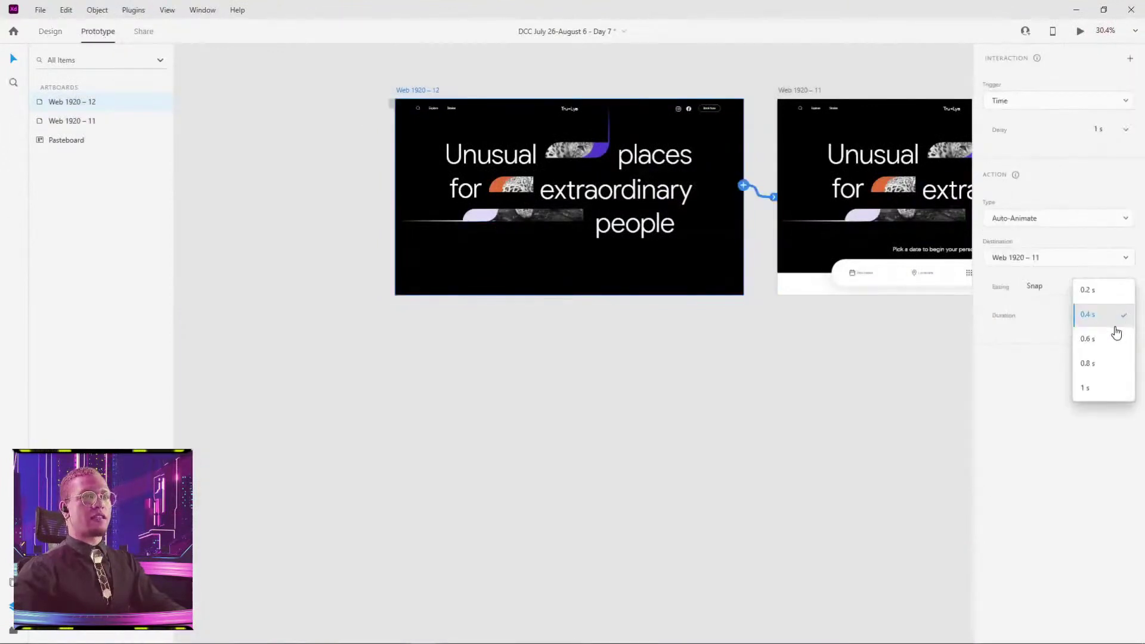
pyautogui.click(1093, 363)
pyautogui.click(413, 103)
# - Preview the prototype from Web 1920 – 12 to check the slower transition
pyautogui.click(424, 89)
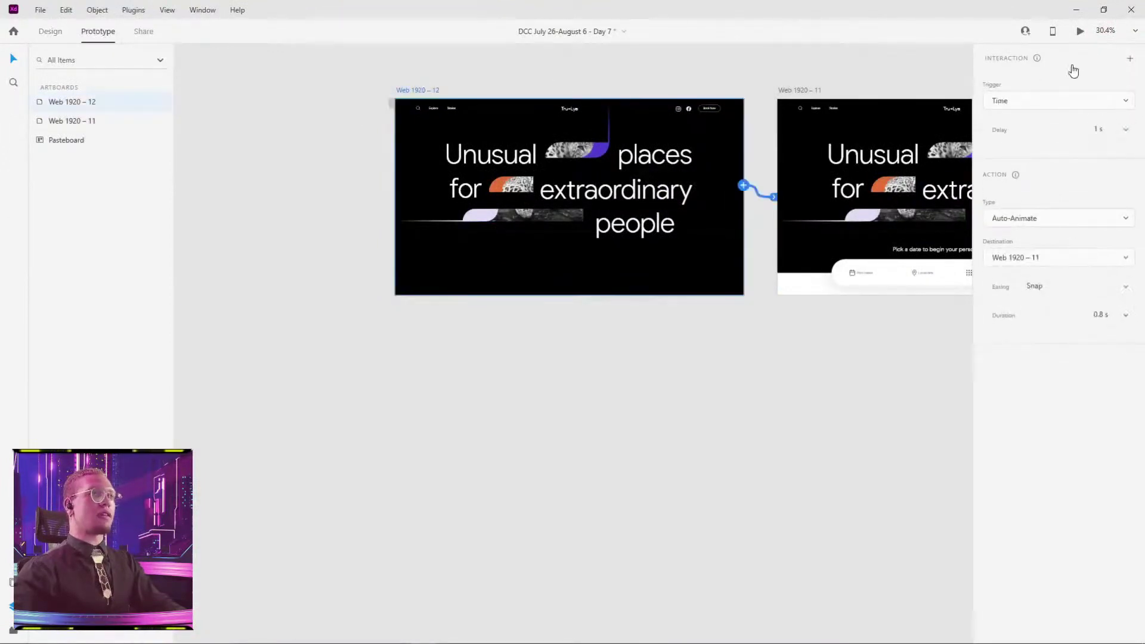
pyautogui.click(1078, 39)
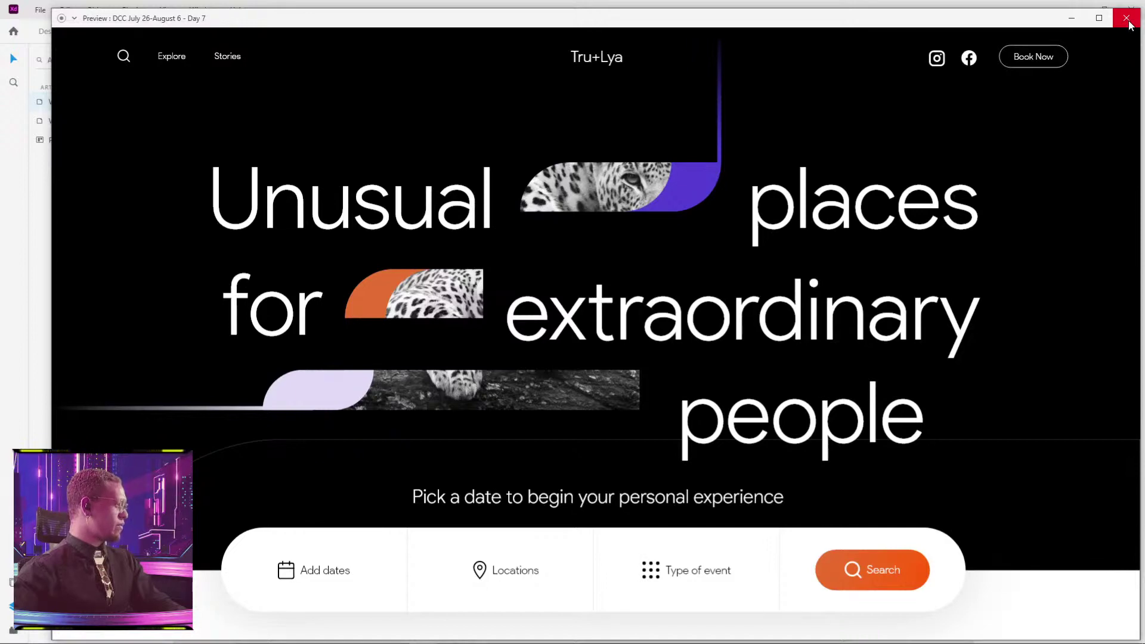
pyautogui.click(1126, 19)
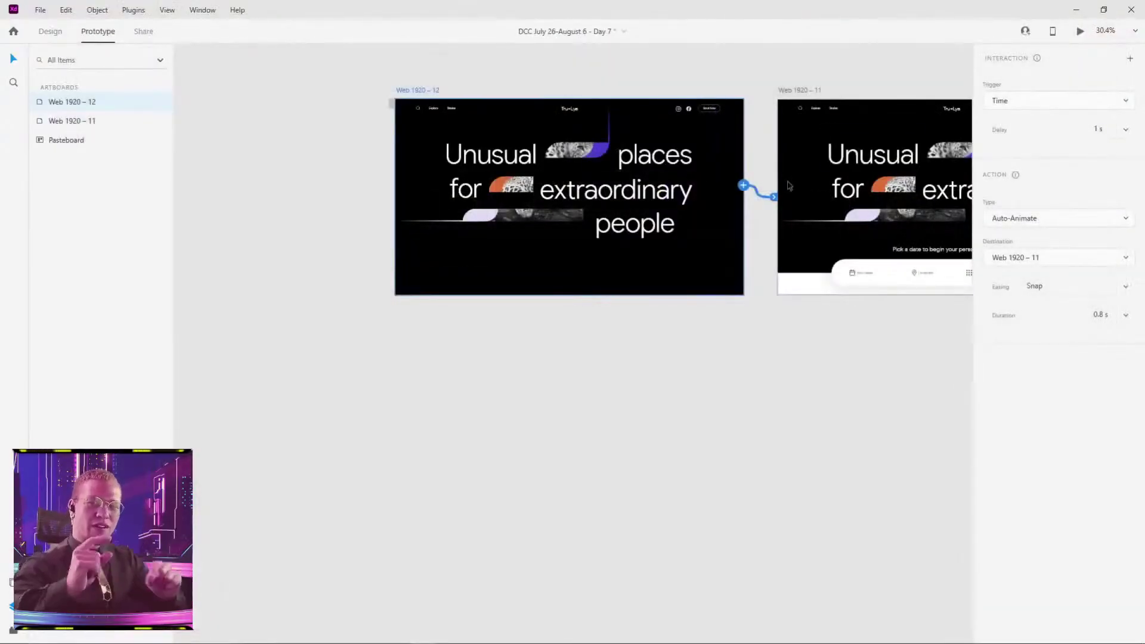
pyautogui.moveTo(797, 370); pyautogui.dragTo(727, 395)
pyautogui.scroll(-3, 677, 409)
pyautogui.click(608, 156)
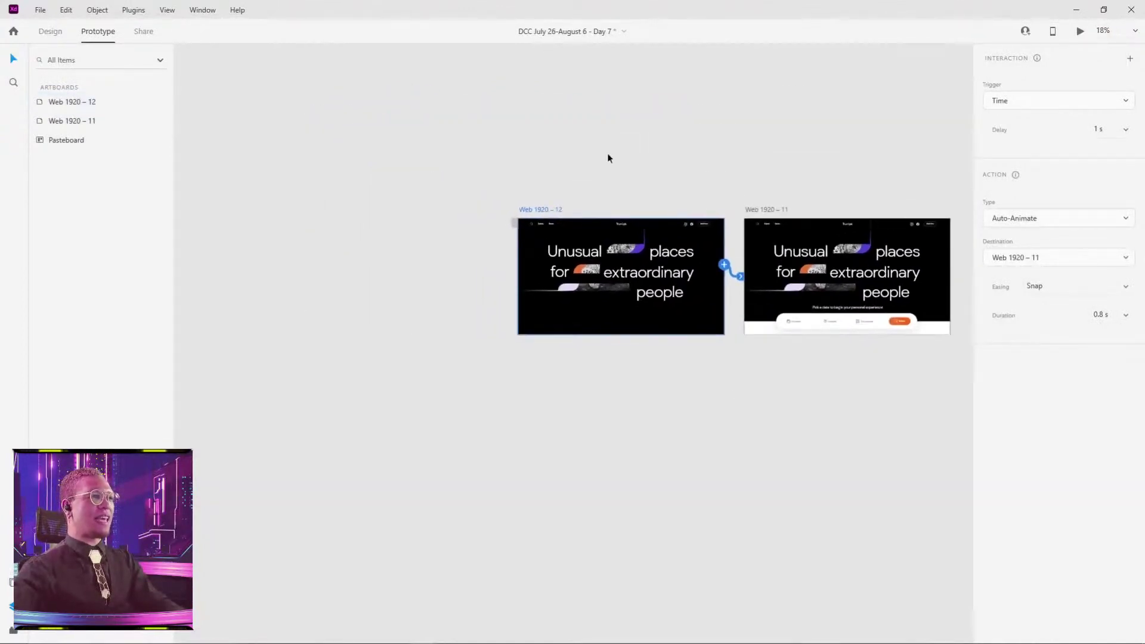
pyautogui.moveTo(595, 191); pyautogui.dragTo(628, 171)
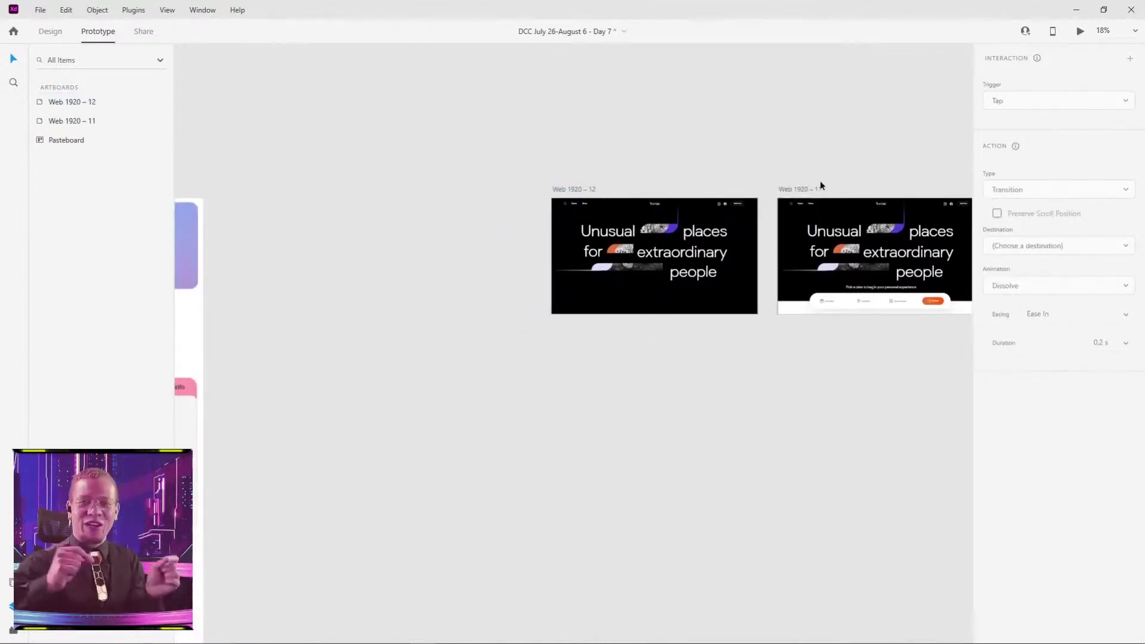
pyautogui.hscroll(4, 748, 186)
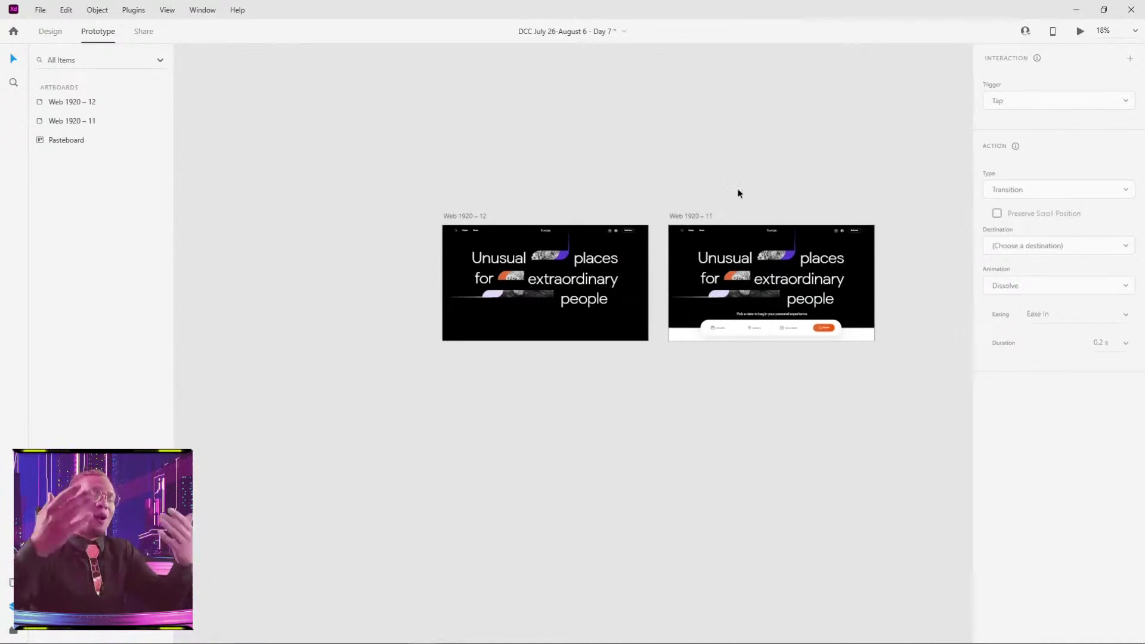
pyautogui.click(686, 216)
pyautogui.keyDown('shift'); pyautogui.click(460, 215); pyautogui.keyUp('shift')
pyautogui.hscroll(-4, 566, 209)
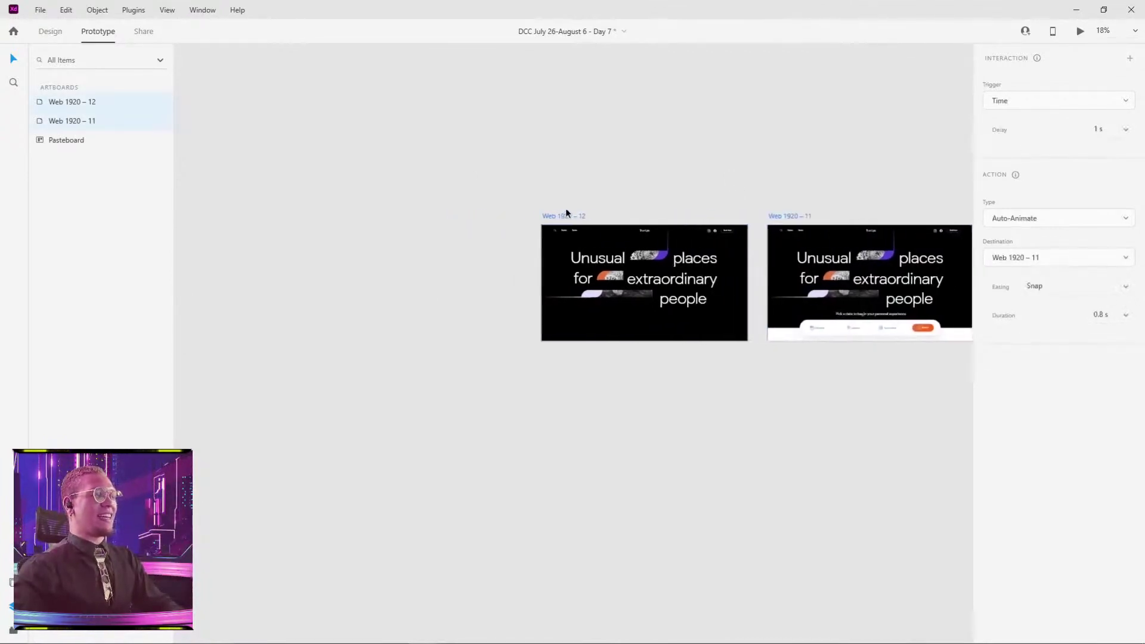
pyautogui.click(595, 168)
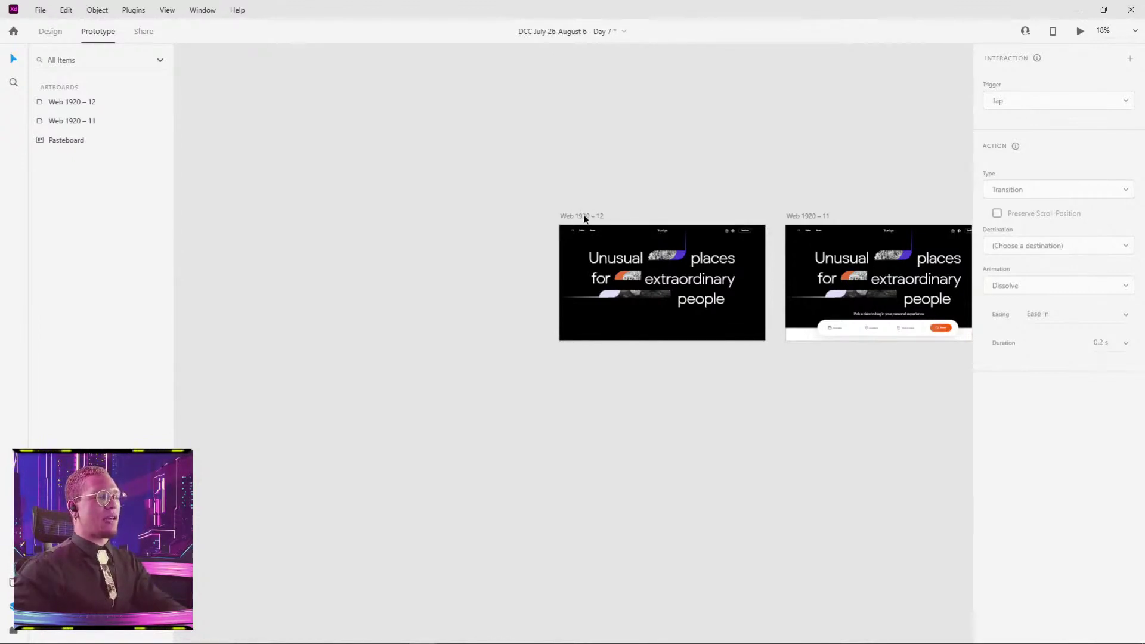
# - Duplicate the Web 1920 – 12 artboard and place the copy just left of the original
pyautogui.scroll(5, 624, 268)
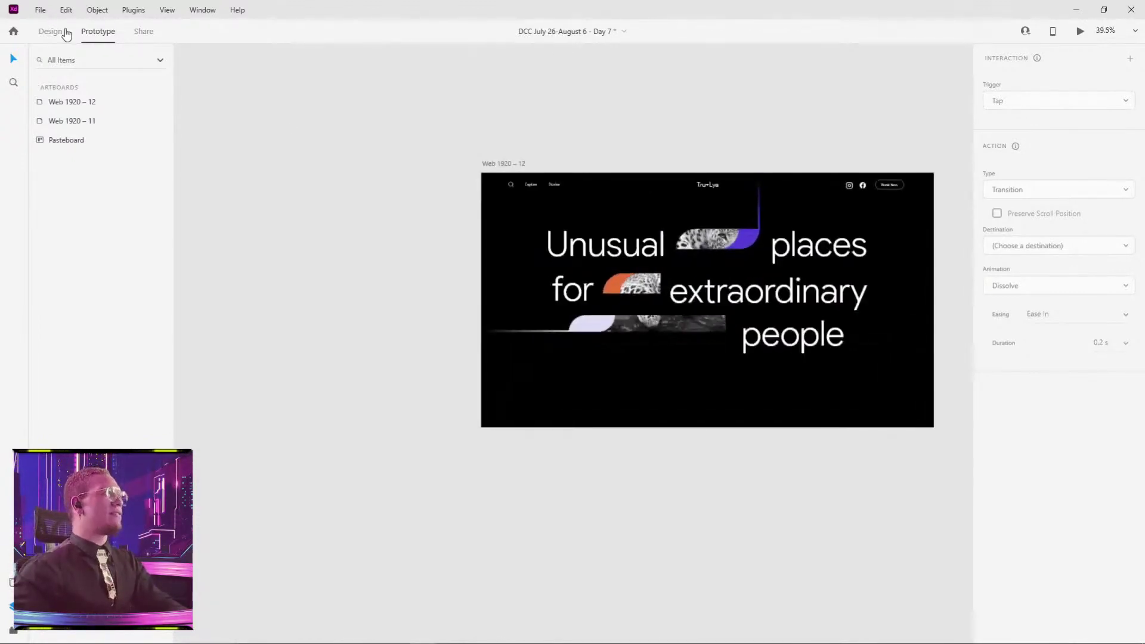
pyautogui.click(57, 40)
pyautogui.scroll(-5, 709, 281)
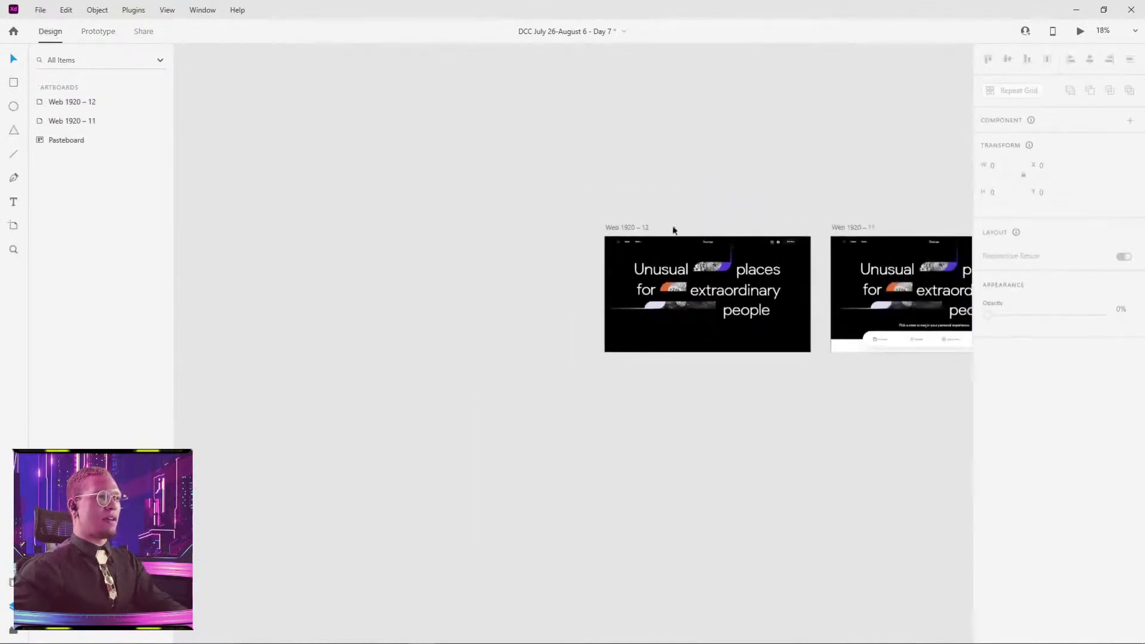
pyautogui.moveTo(633, 232); pyautogui.dragTo(419, 234)
pyautogui.click(627, 228)
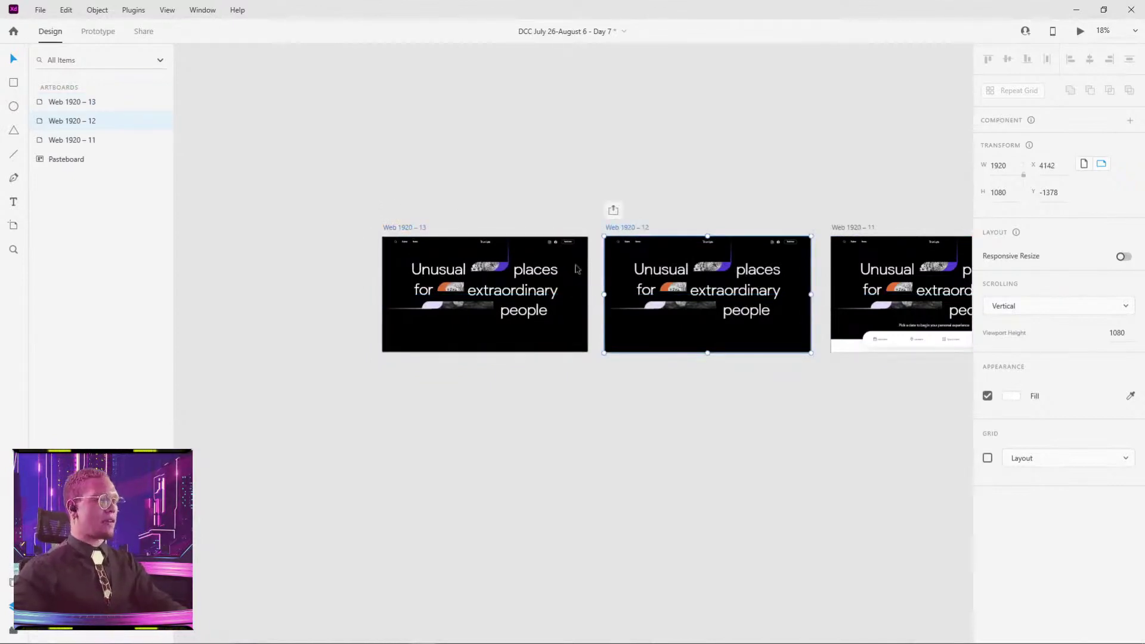
# - Switch to the All Files In One document and preview its finished landing page animation artboards as a reference
pyautogui.hotkey('alt', 'Tab')
pyautogui.click(604, 277)
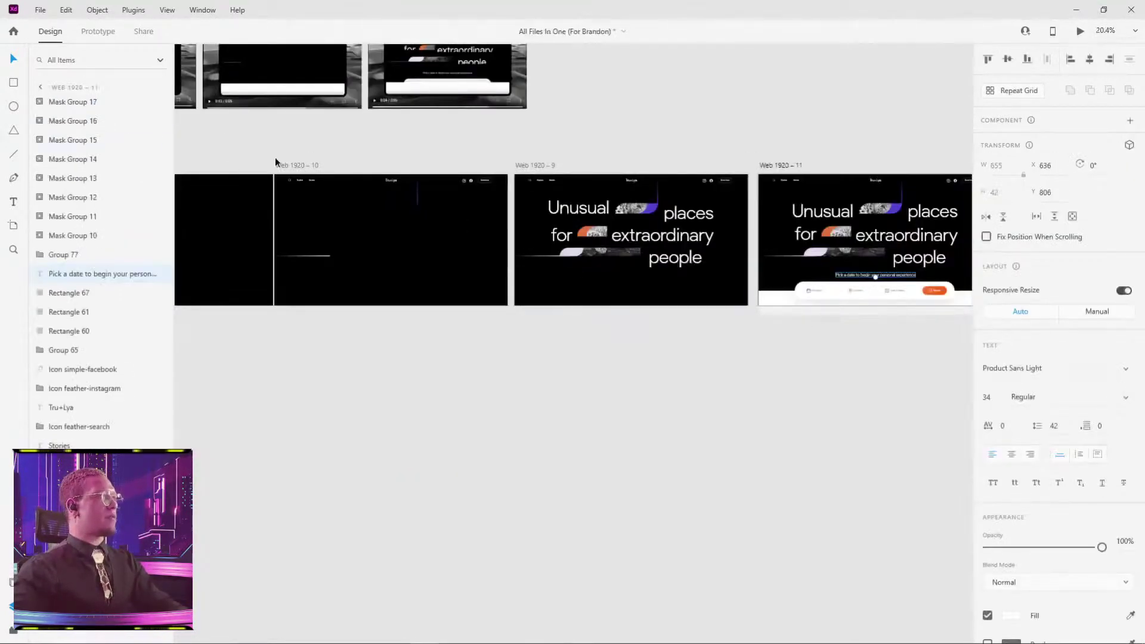
pyautogui.moveTo(278, 161); pyautogui.dragTo(434, 159)
pyautogui.scroll(-3, 434, 158)
pyautogui.moveTo(260, 148); pyautogui.dragTo(922, 277)
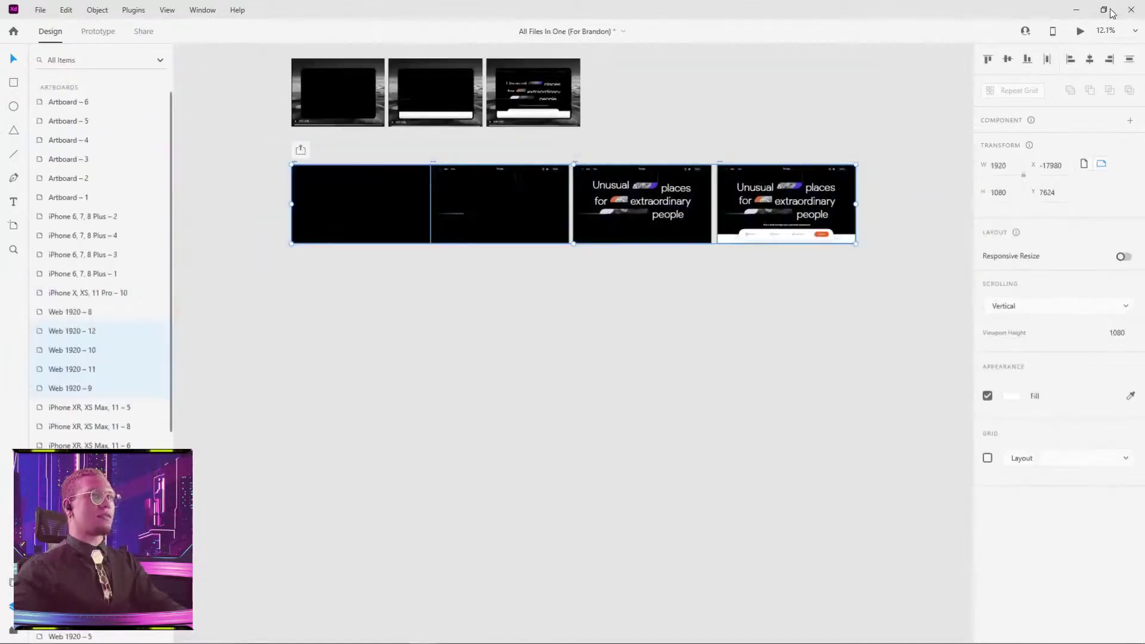
pyautogui.click(1079, 33)
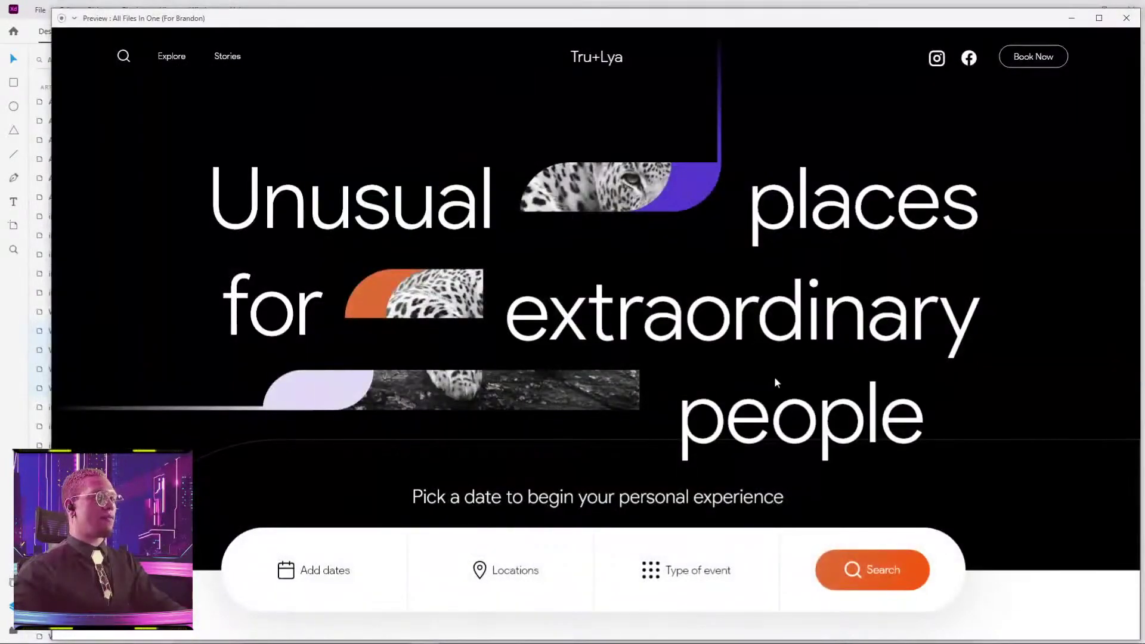
pyautogui.click(1126, 18)
# - Preview the reference animation again, starting from its first all-black artboard
pyautogui.click(324, 146)
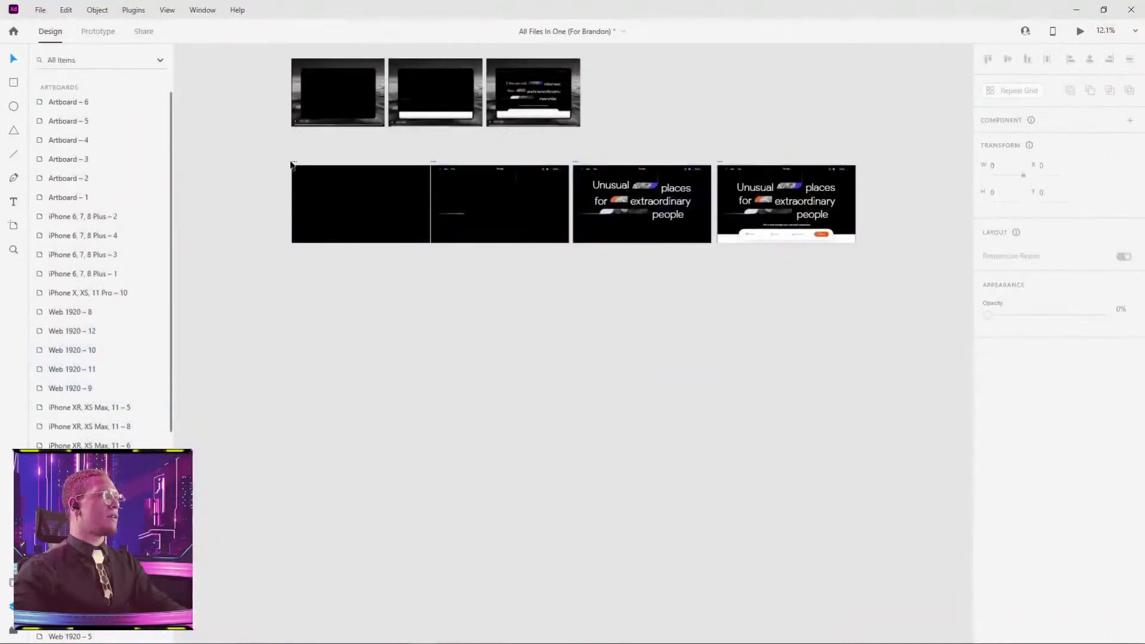
pyautogui.click(296, 165)
pyautogui.click(1078, 33)
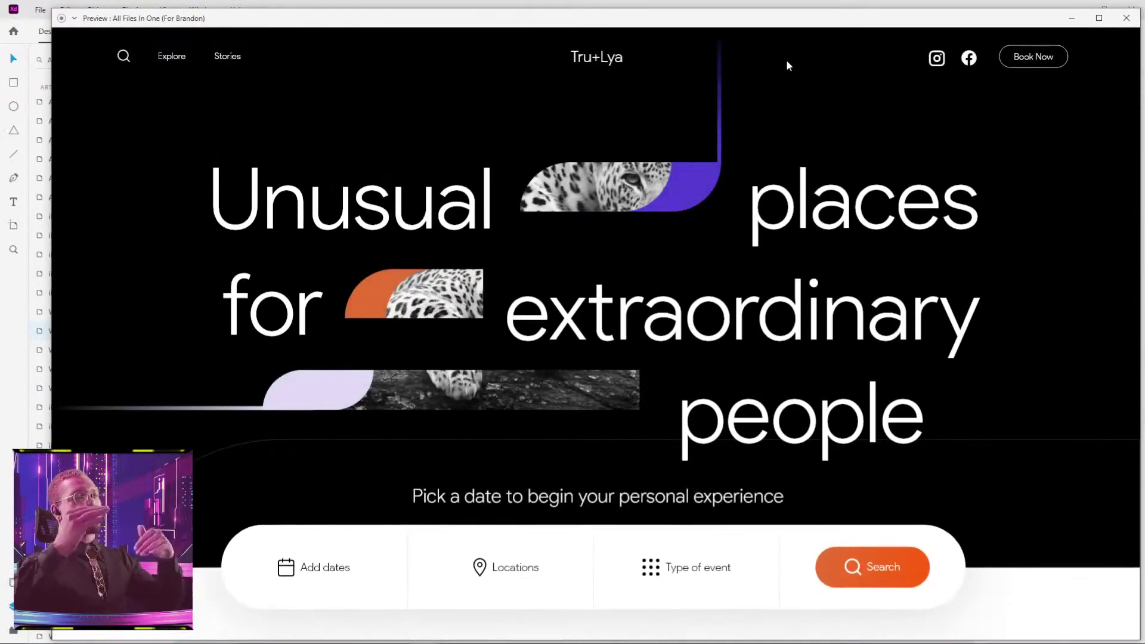
pyautogui.click(1126, 17)
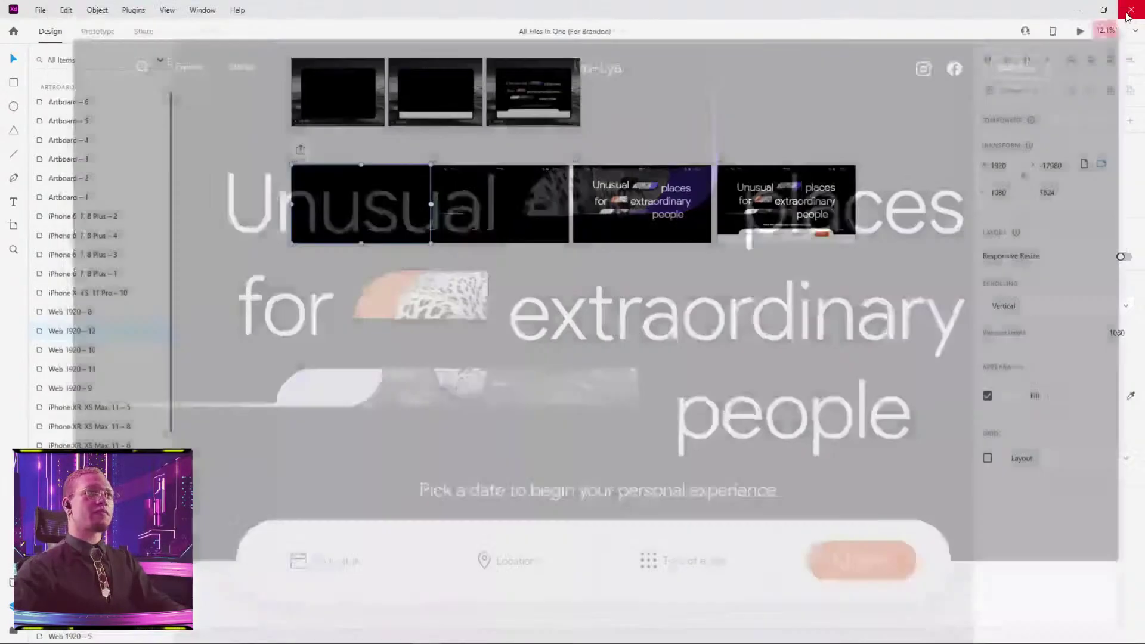
# - Inspect the masked "Unusual" text on the reference artboard Web 1920 – 9 and return to the Day 7 document
pyautogui.scroll(5, 625, 248)
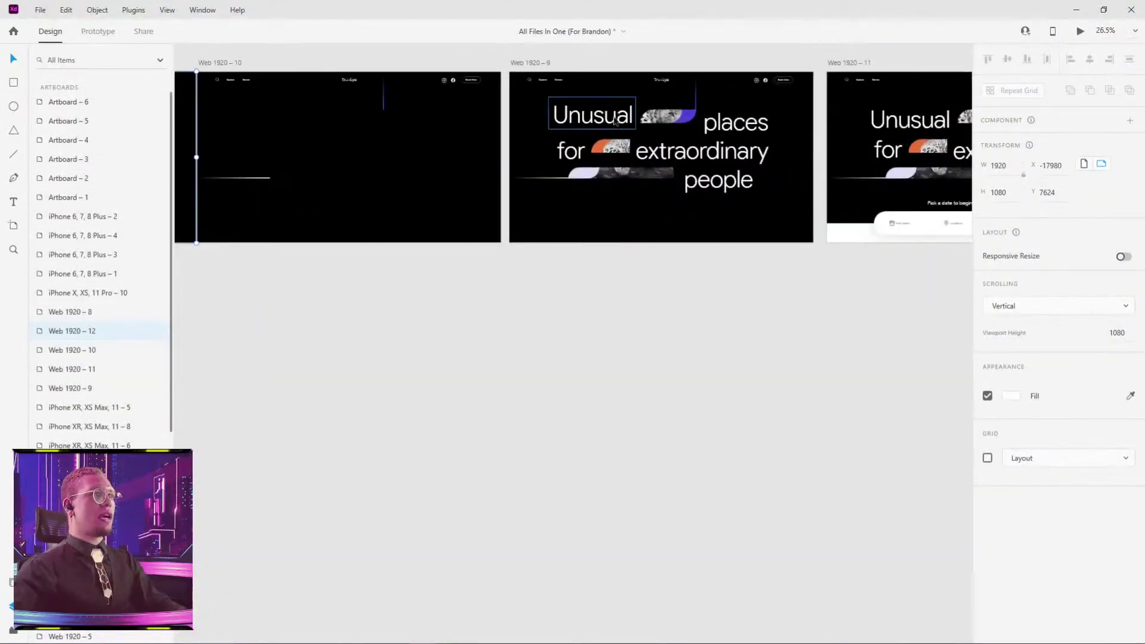
pyautogui.click(615, 119)
pyautogui.hotkey('alt', 'Tab')
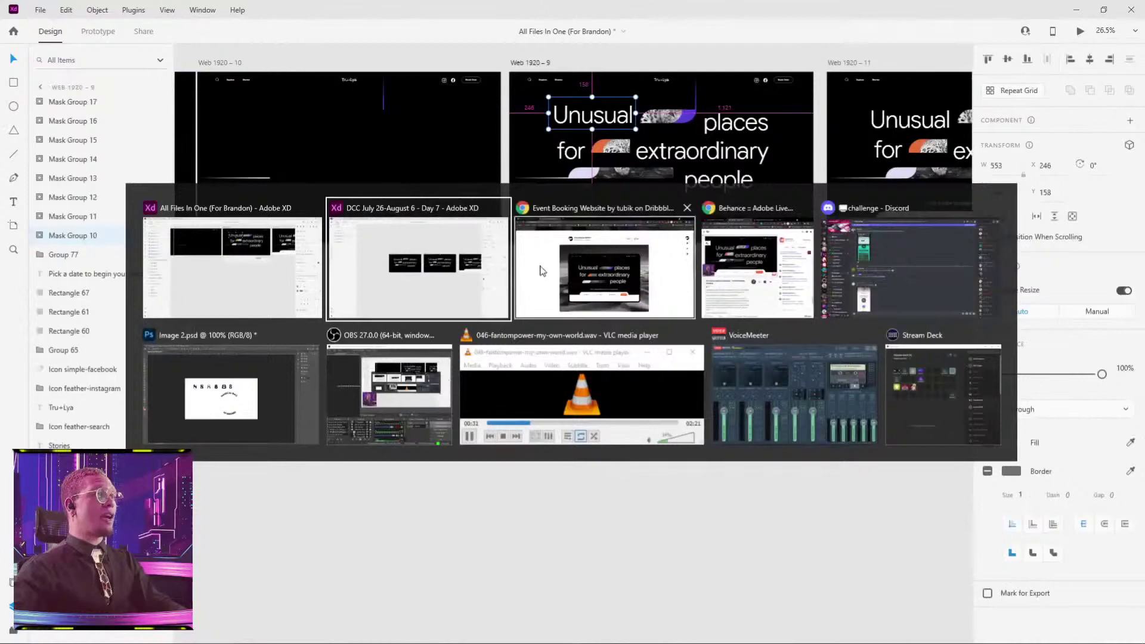
pyautogui.click(219, 260)
pyautogui.hotkey('alt', 'Tab')
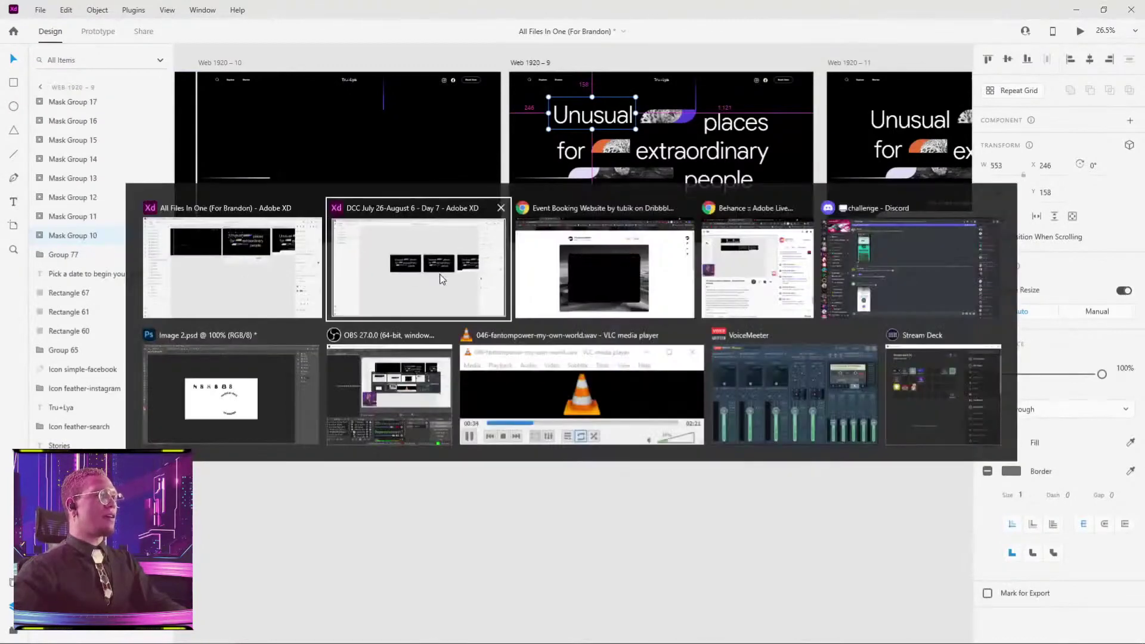
pyautogui.click(442, 279)
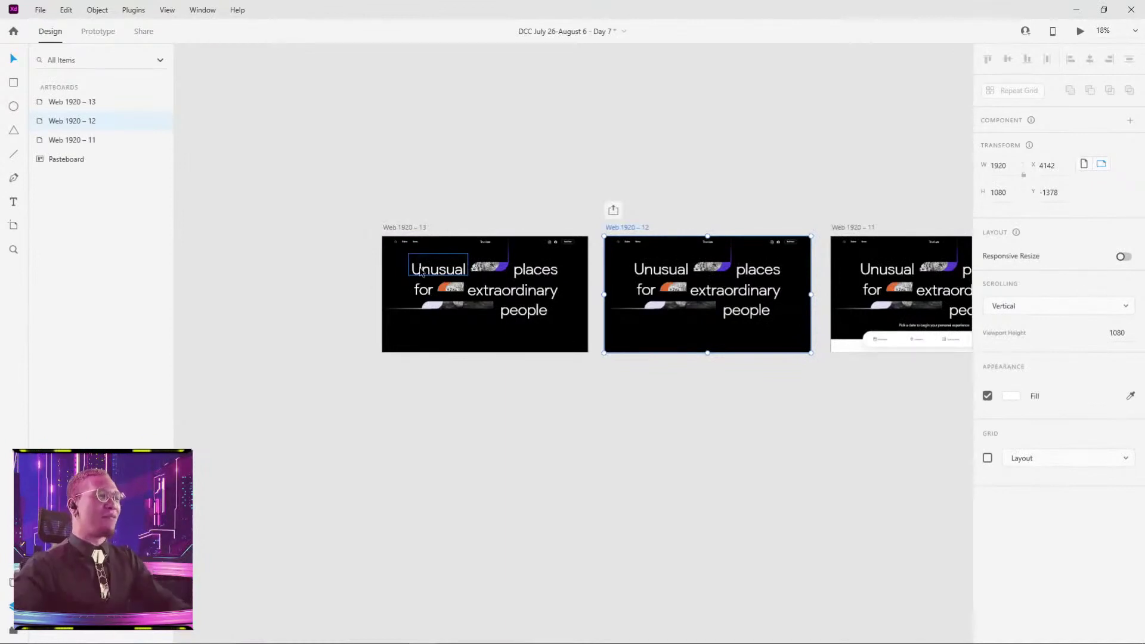
# - Enter Mask Group 10 on Web 1920 – 13 and examine its mask rectangle and the "Unusual" text inside
pyautogui.scroll(5, 435, 273)
pyautogui.doubleClick(444, 272)
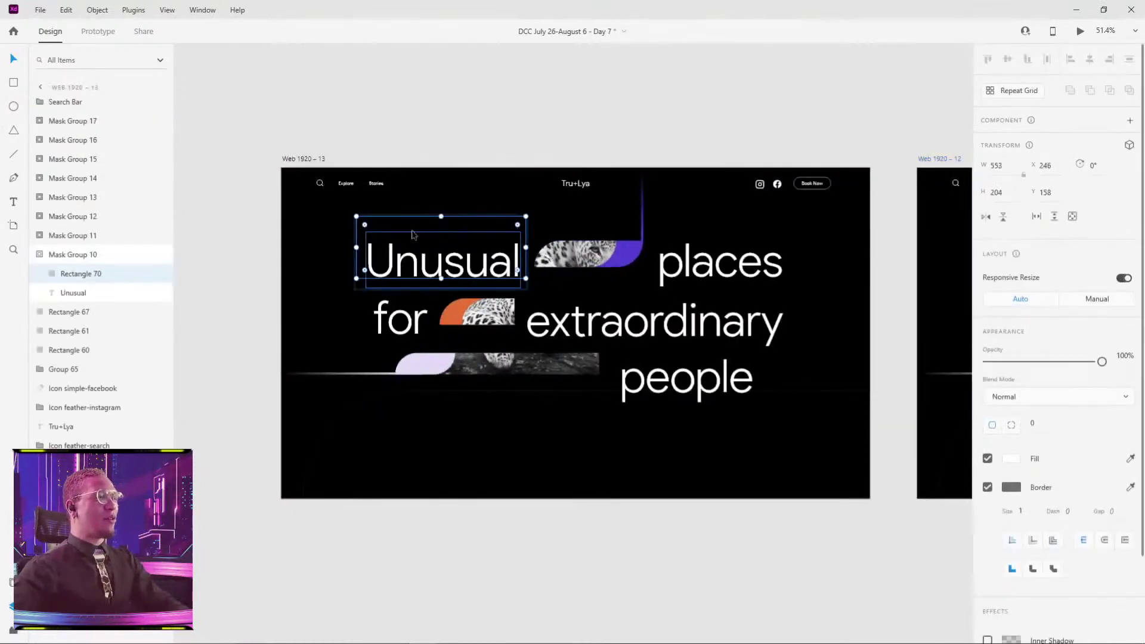
pyautogui.click(428, 263)
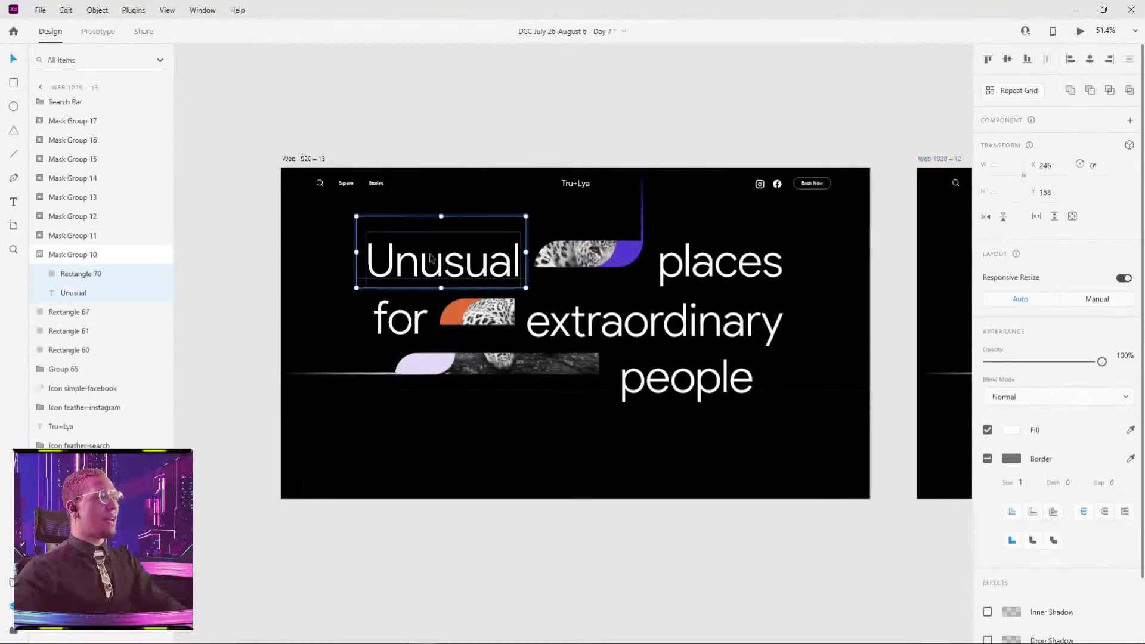
pyautogui.doubleClick(441, 261)
pyautogui.press('Escape')
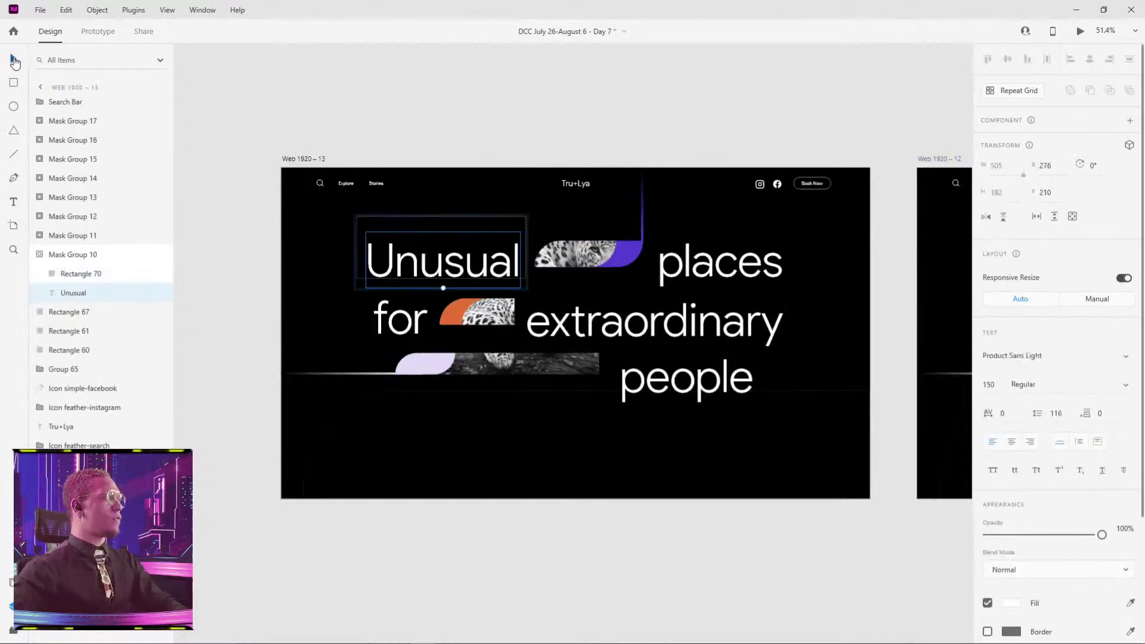
pyautogui.click(461, 269)
pyautogui.click(453, 269)
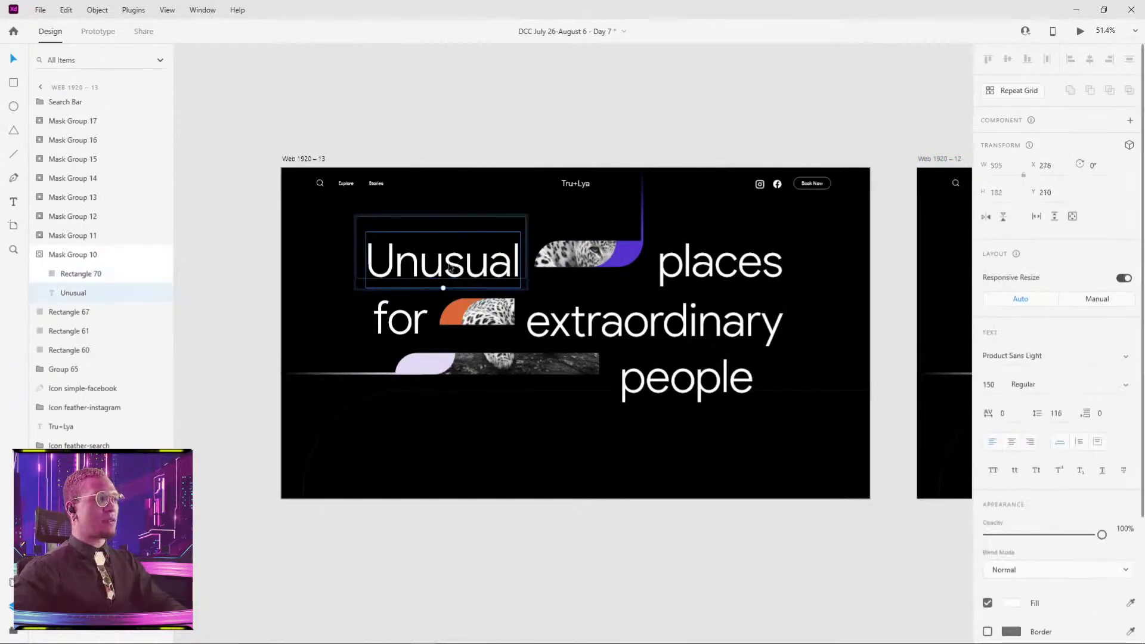
pyautogui.moveTo(450, 269)
pyautogui.mouseDown()
pyautogui.moveTo(453, 316)
pyautogui.moveTo(459, 262)
pyautogui.mouseUp()
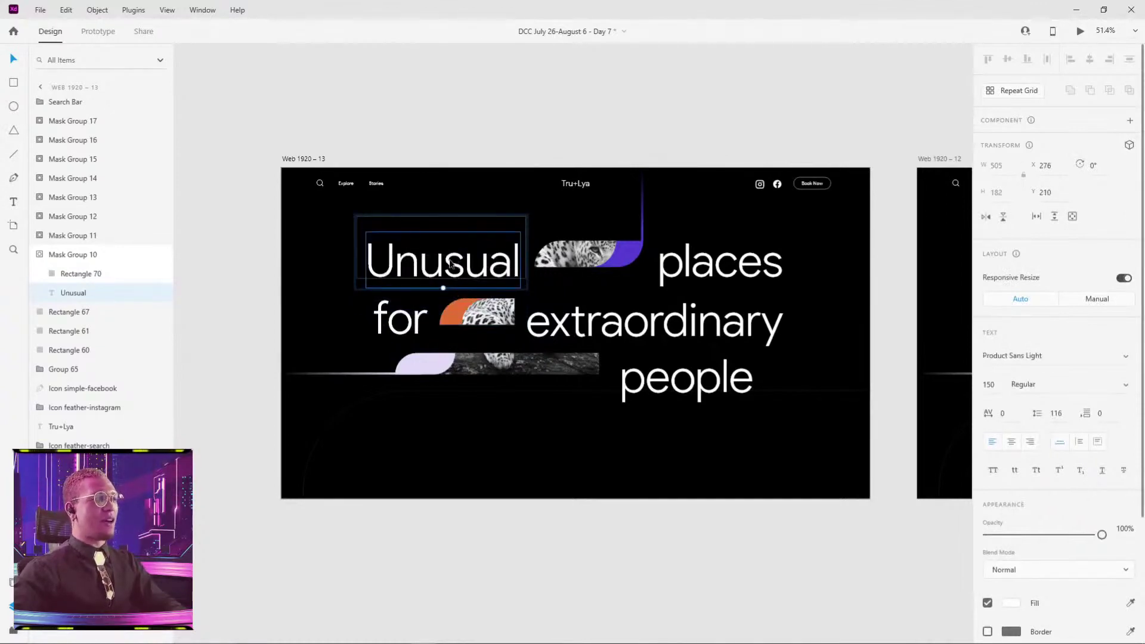
# - On Web 1920 – 13, move the "places" and "Unusual" texts down inside their mask groups until they are hidden
pyautogui.click(736, 276)
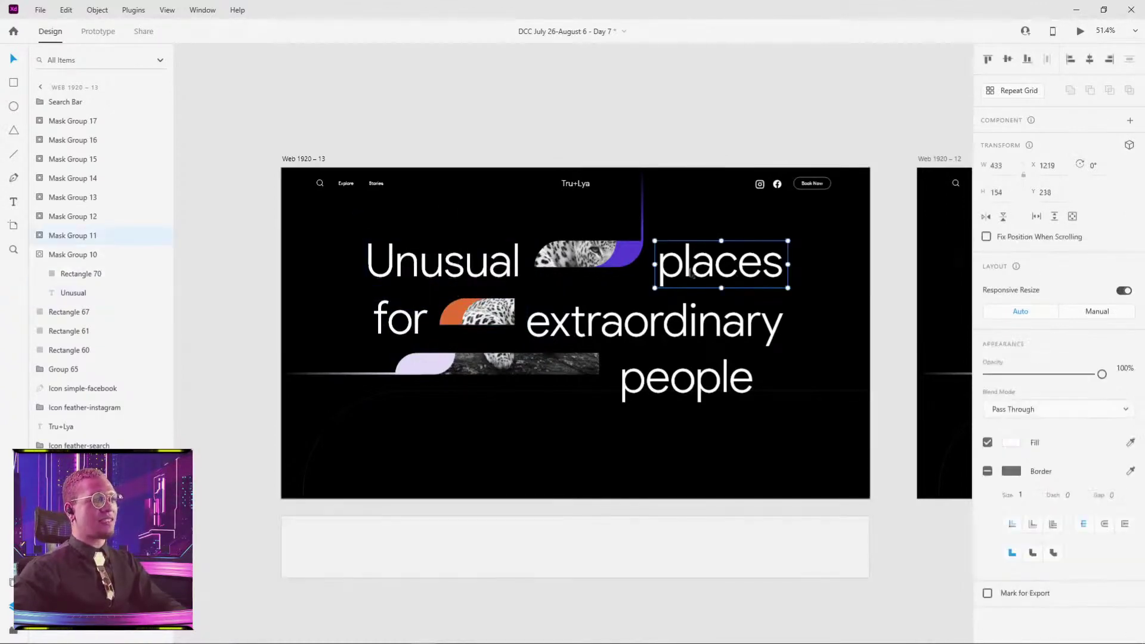
pyautogui.doubleClick(708, 270)
pyautogui.moveTo(708, 269); pyautogui.dragTo(709, 316)
pyautogui.doubleClick(497, 262)
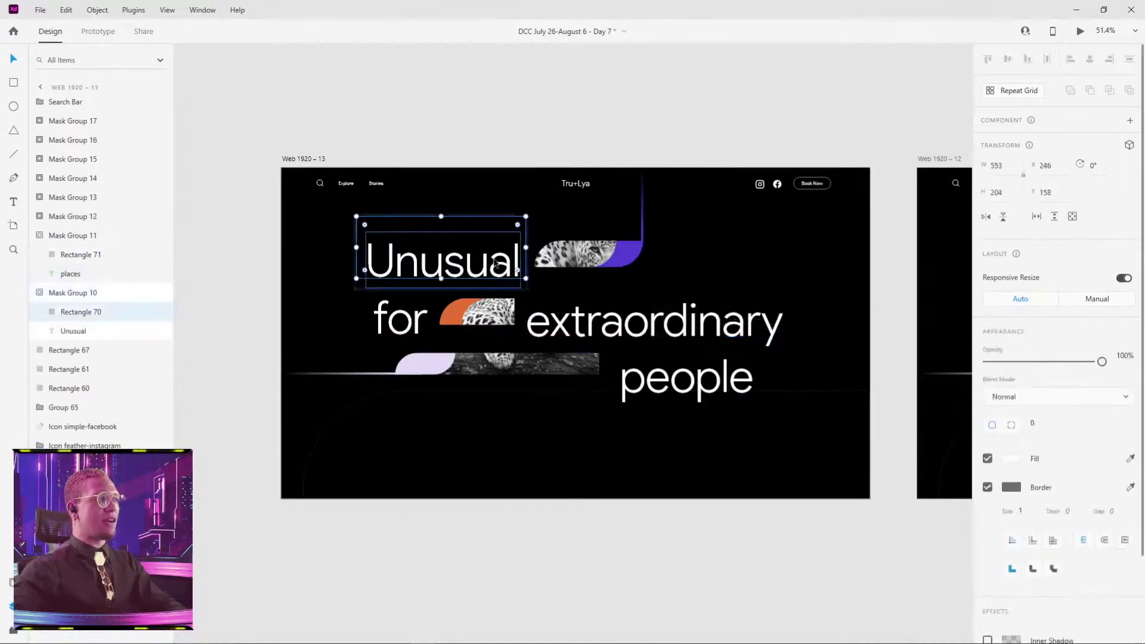
pyautogui.moveTo(498, 263); pyautogui.dragTo(504, 317)
# - Move the "for" and "people" texts down inside their mask groups on Web 1920 – 13
pyautogui.click(394, 331)
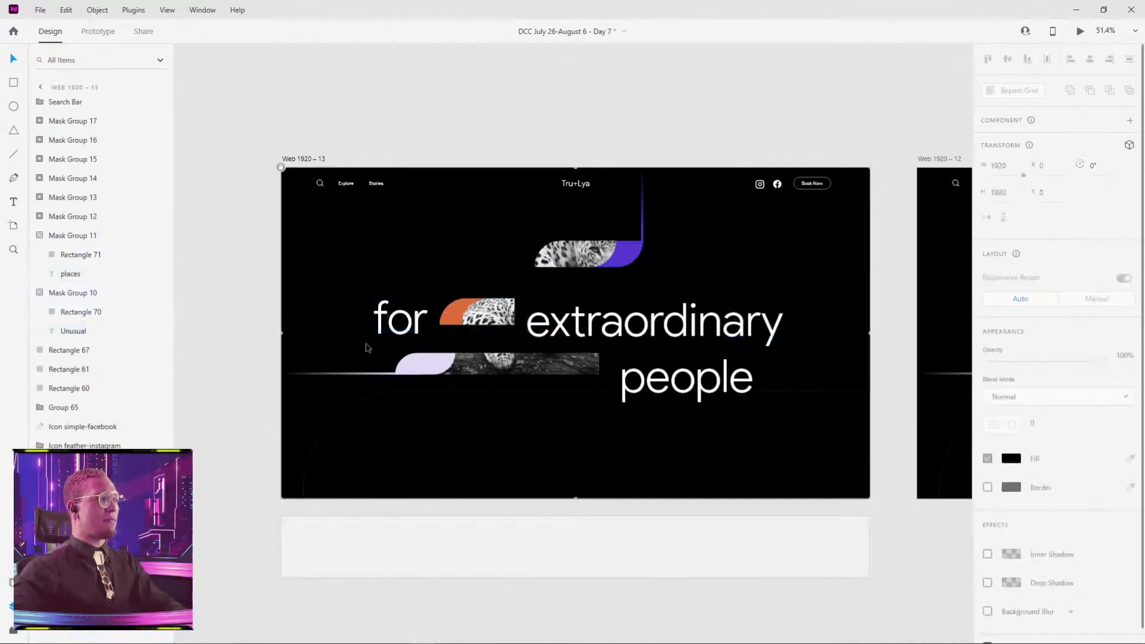
pyautogui.doubleClick(394, 331)
pyautogui.moveTo(393, 331); pyautogui.dragTo(394, 366)
pyautogui.doubleClick(668, 383)
pyautogui.moveTo(669, 383); pyautogui.dragTo(669, 423)
pyautogui.click(771, 606)
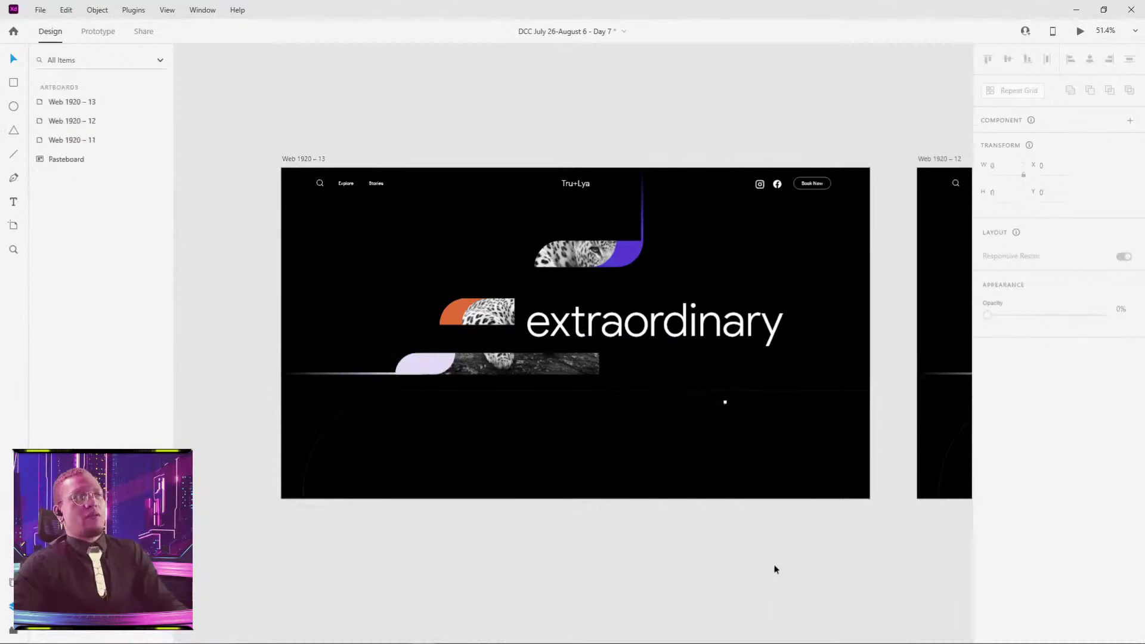
# - Reposition the "people" text farther down inside Mask Group 14 so that no part of it shows
pyautogui.doubleClick(720, 387)
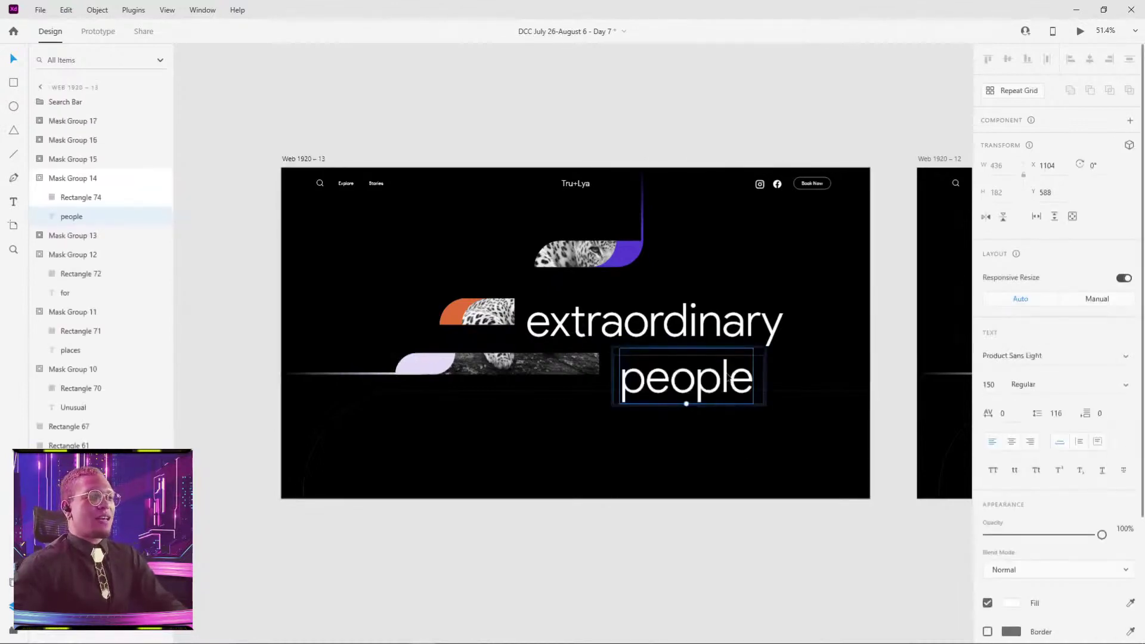
pyautogui.moveTo(726, 378); pyautogui.dragTo(726, 431)
pyautogui.click(792, 546)
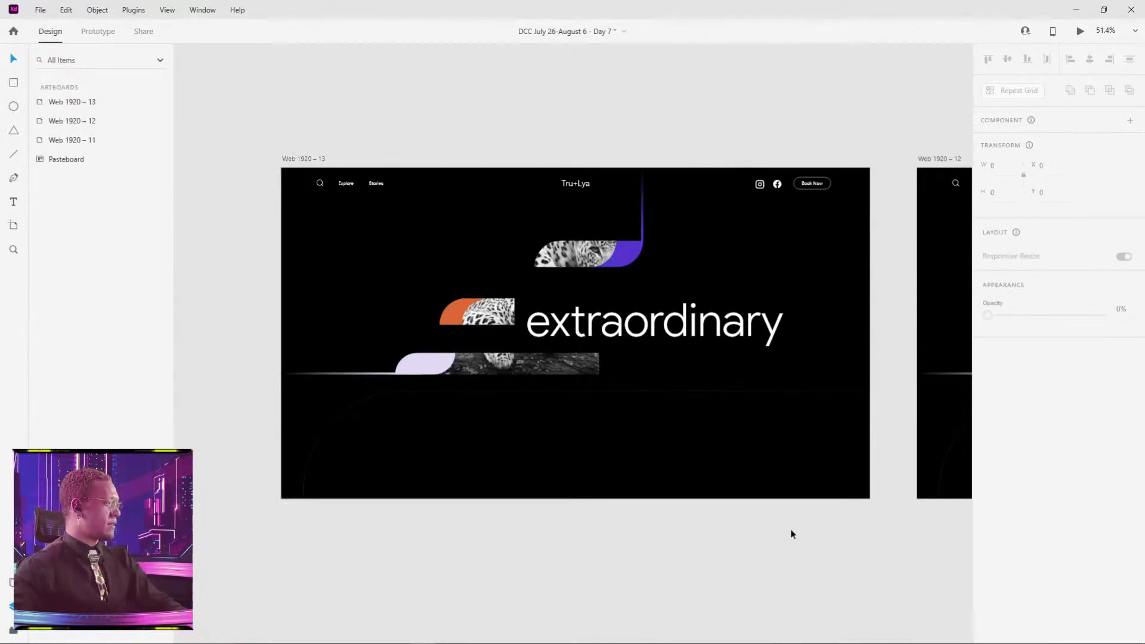
# - Move Web 1920 – 13 left to an X of about 1842 and connect it to Web 1920 – 12 with a timed Auto-Animate link
pyautogui.scroll(-2, 615, 409)
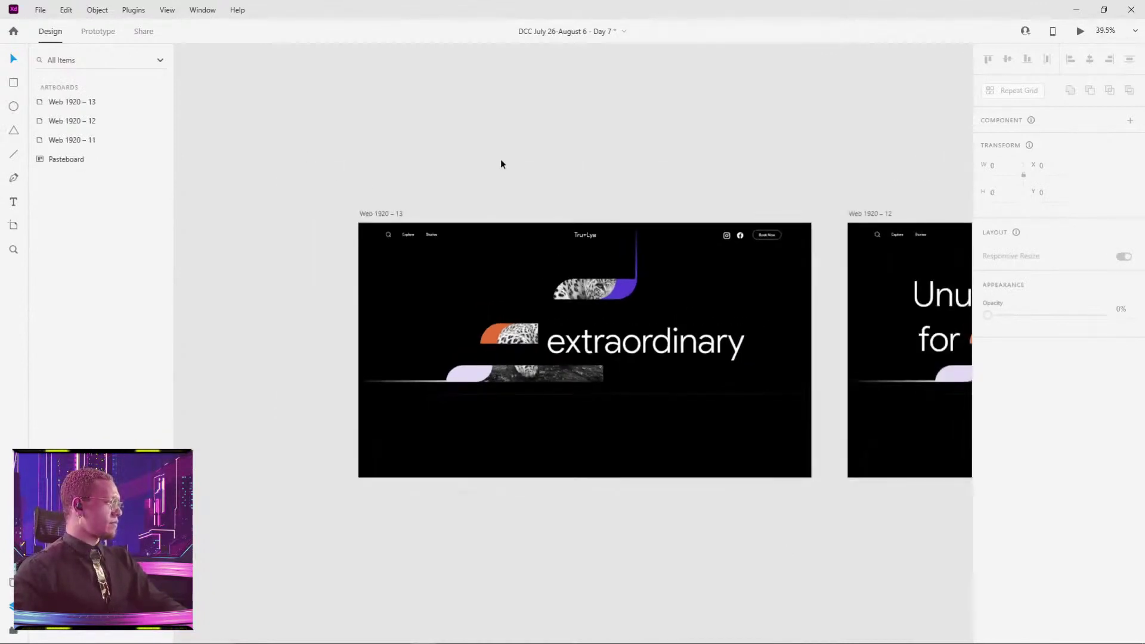
pyautogui.click(388, 213)
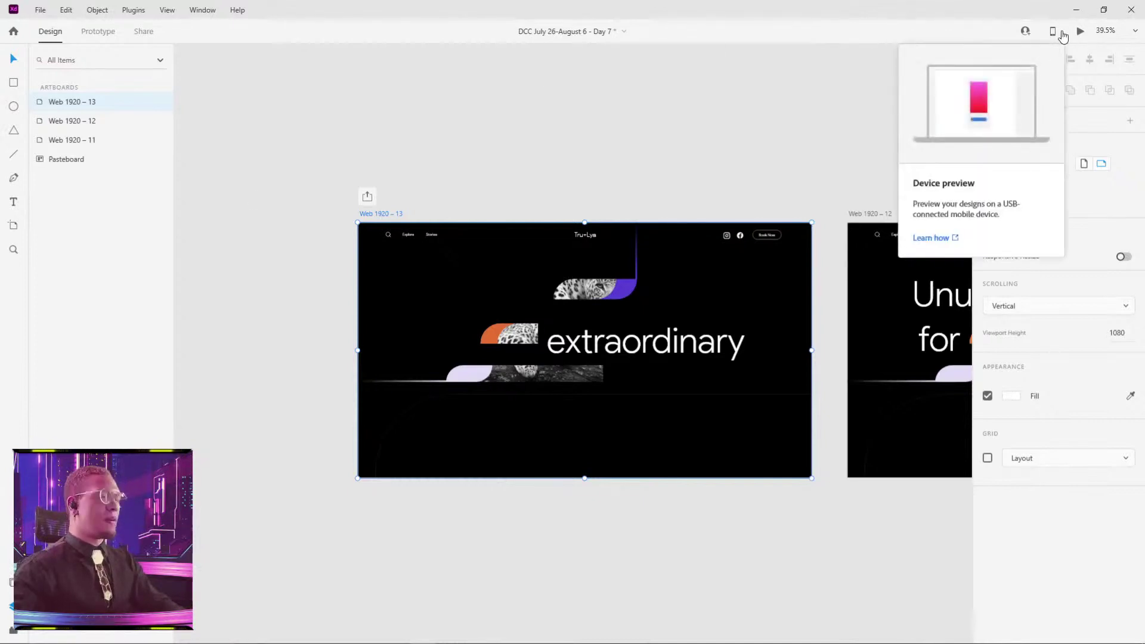
pyautogui.click(812, 137)
pyautogui.hscroll(2, 358, 167)
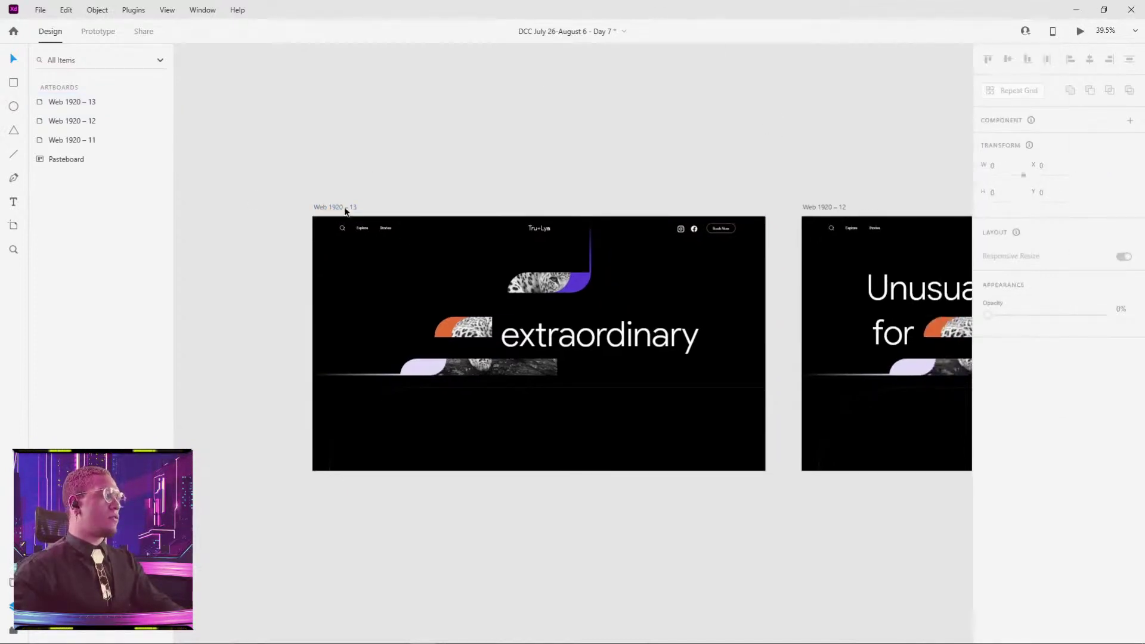
pyautogui.moveTo(344, 211); pyautogui.dragTo(276, 204)
pyautogui.click(98, 31)
pyautogui.moveTo(775, 325); pyautogui.dragTo(802, 332)
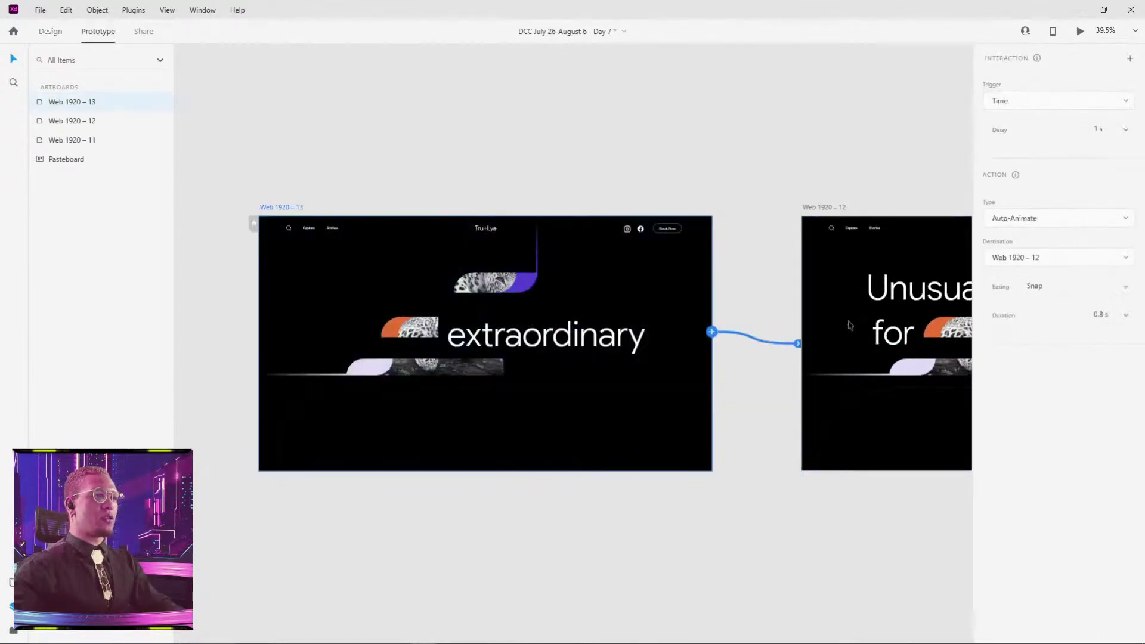
# - Move the "extraordinary" text down inside Mask Group 13 on Web 1920 – 13 until it is hidden
pyautogui.doubleClick(545, 335)
pyautogui.click(50, 31)
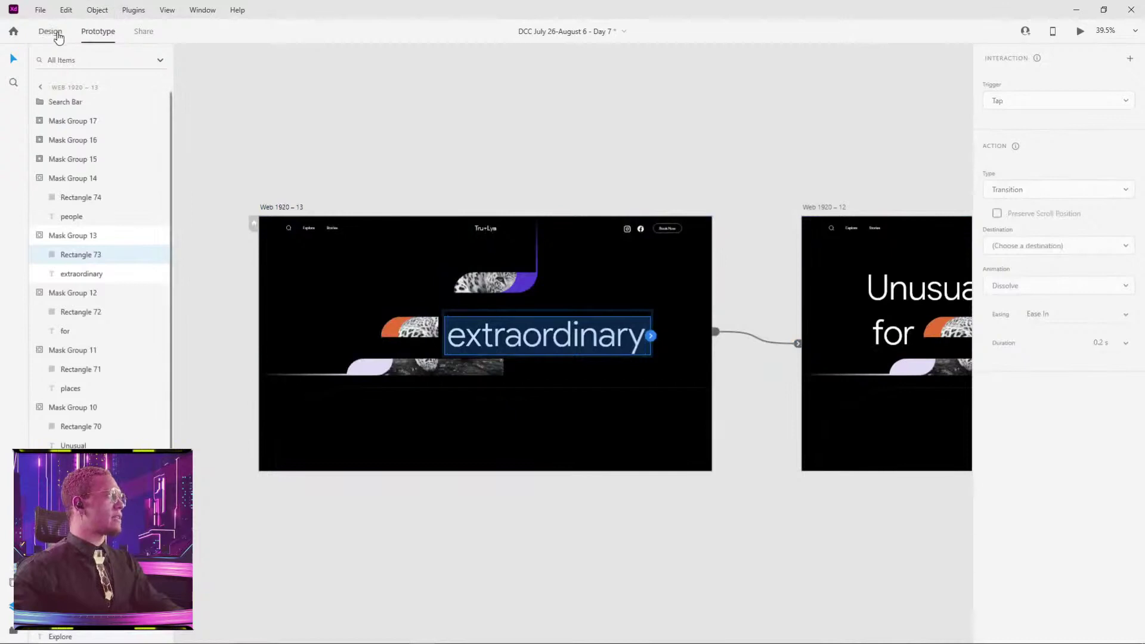
pyautogui.moveTo(567, 337); pyautogui.dragTo(574, 376)
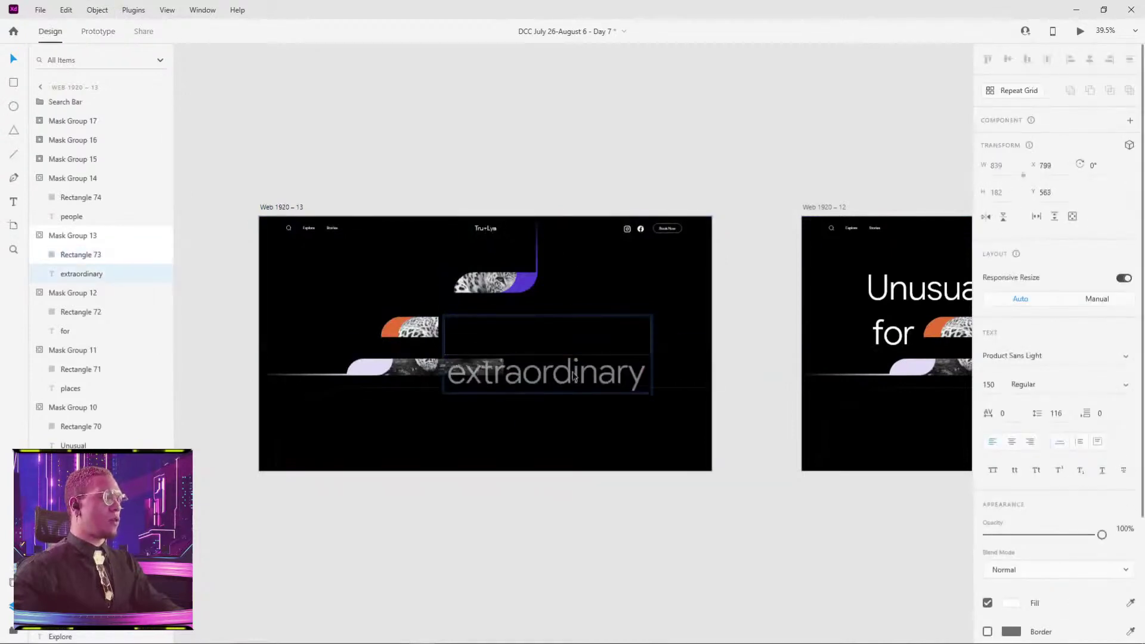
pyautogui.click(746, 606)
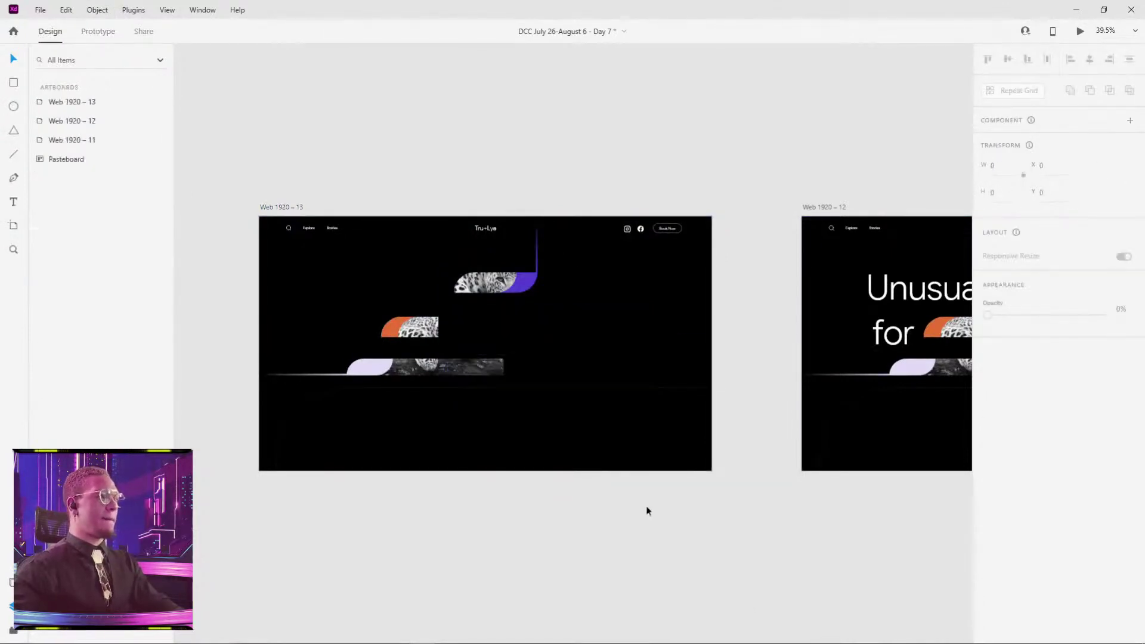
# - Set the delay of the timed Auto-Animate link from Web 1920 – 12 to 0 s
pyautogui.click(281, 207)
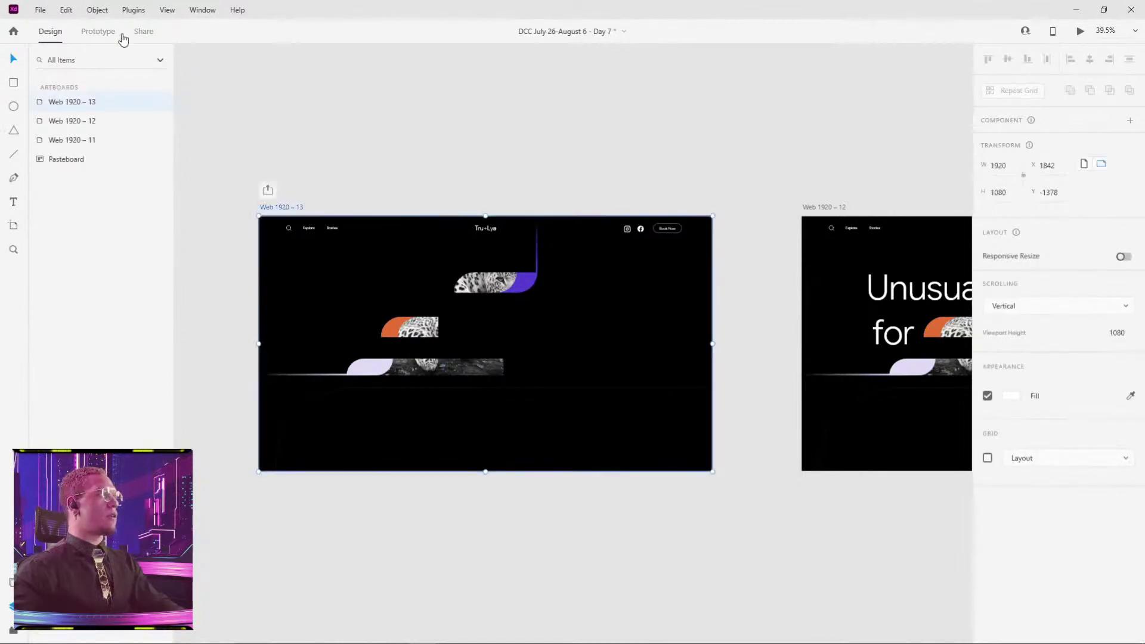
pyautogui.click(97, 31)
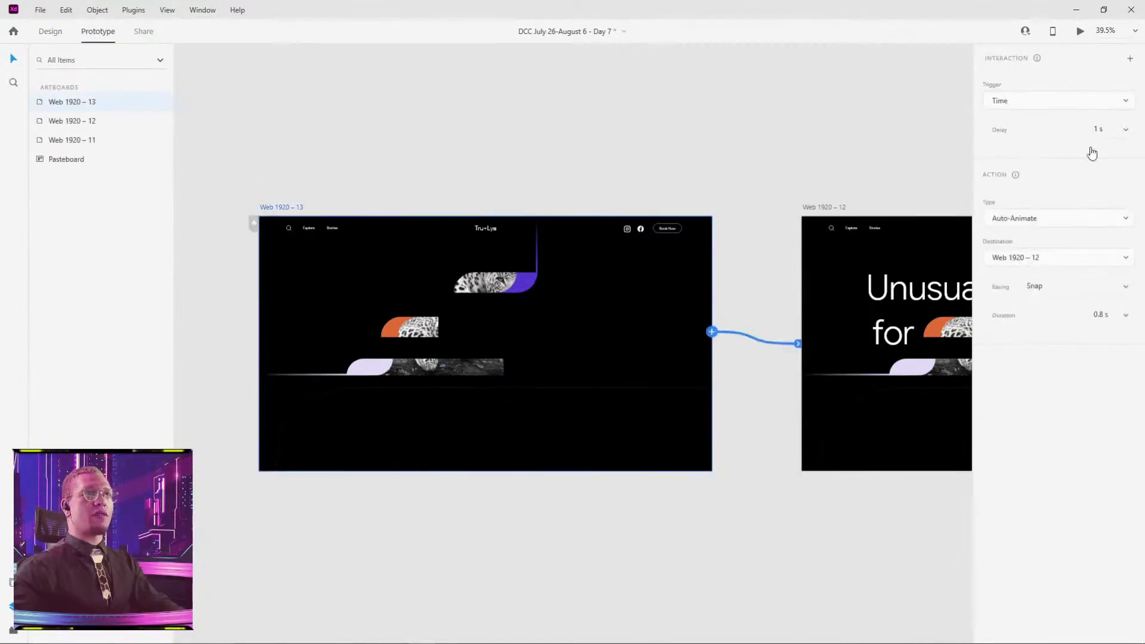
pyautogui.hscroll(5, 620, 156)
pyautogui.click(577, 170)
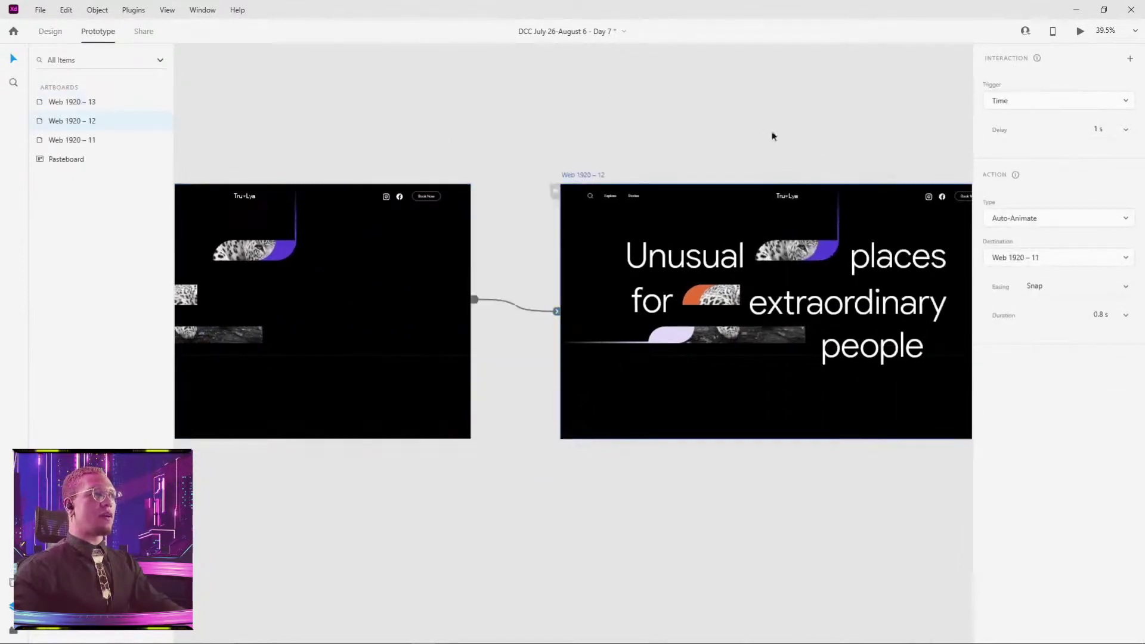
pyautogui.hscroll(3, 637, 214)
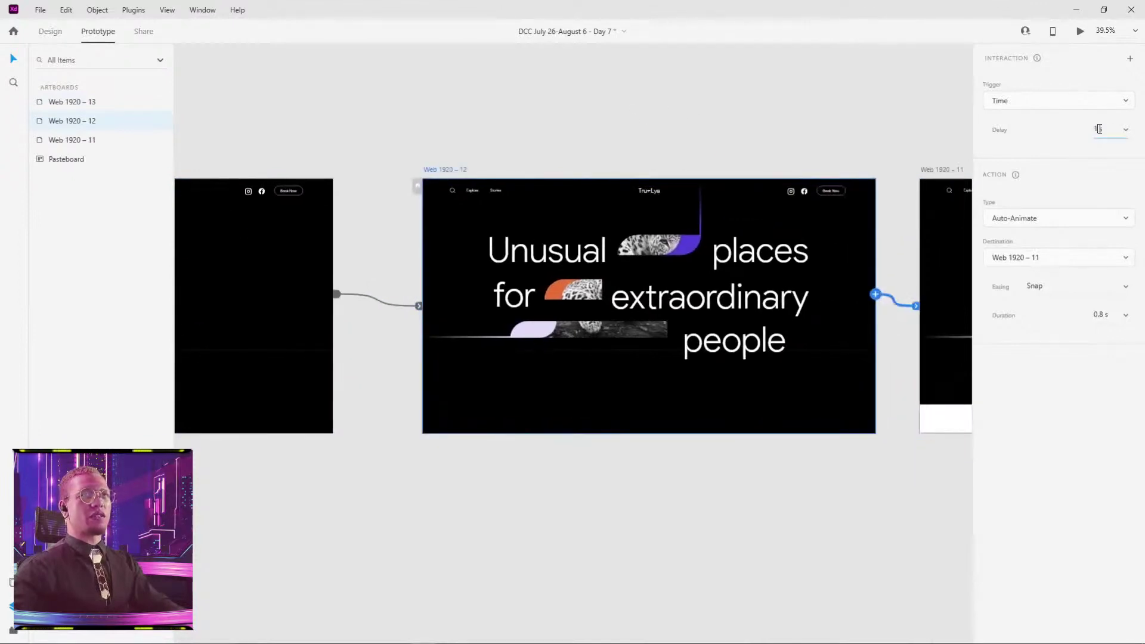
pyautogui.write('0')
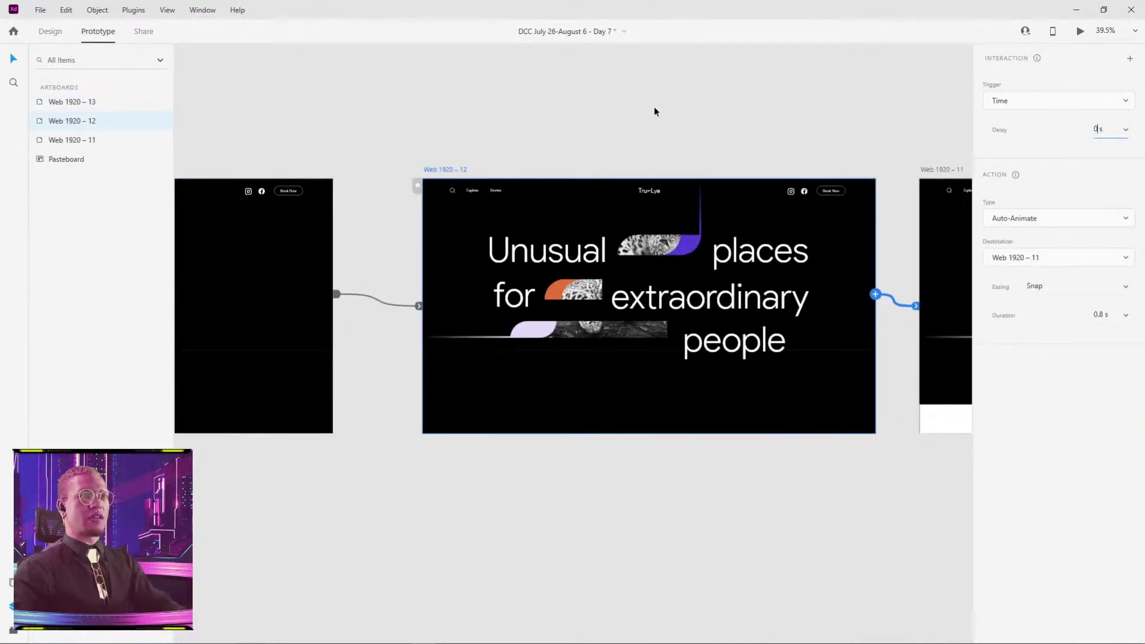
pyautogui.click(659, 114)
pyautogui.scroll(-3, 770, 130)
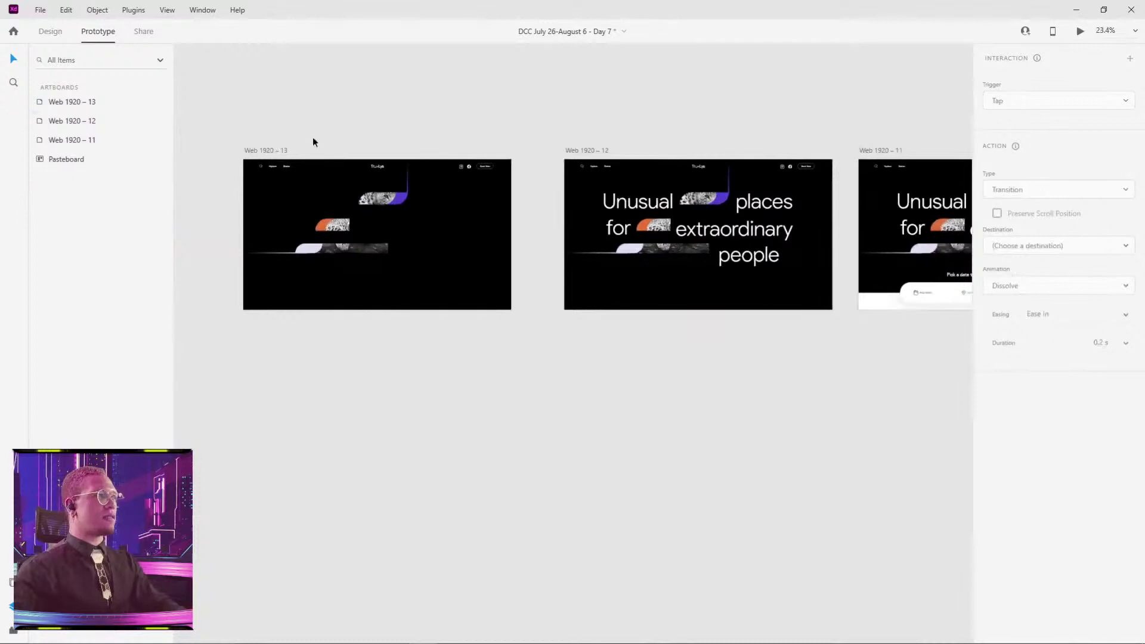
# - Check the Web 1920 – 13 link settings, preview the prototype animation, and close the preview
pyautogui.click(272, 150)
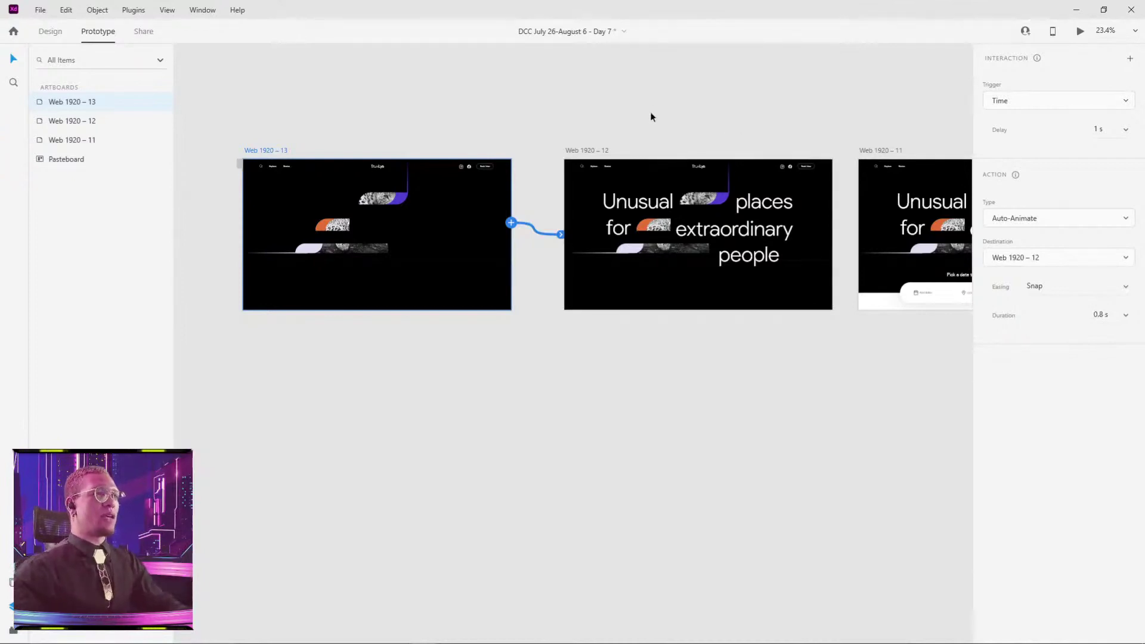
pyautogui.click(508, 89)
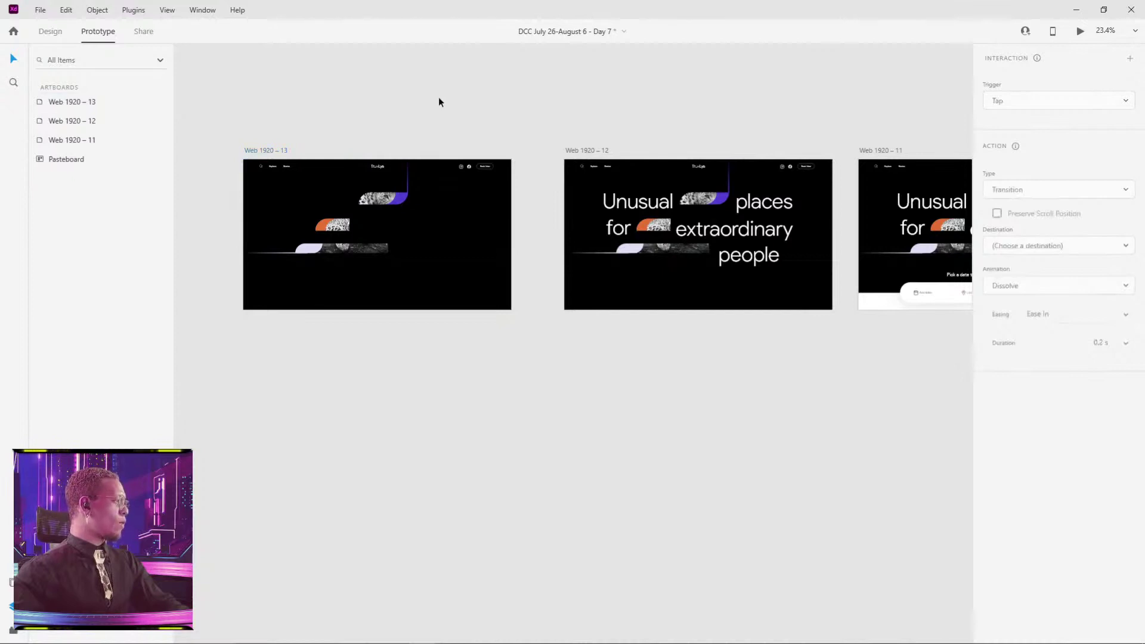
pyautogui.click(1080, 34)
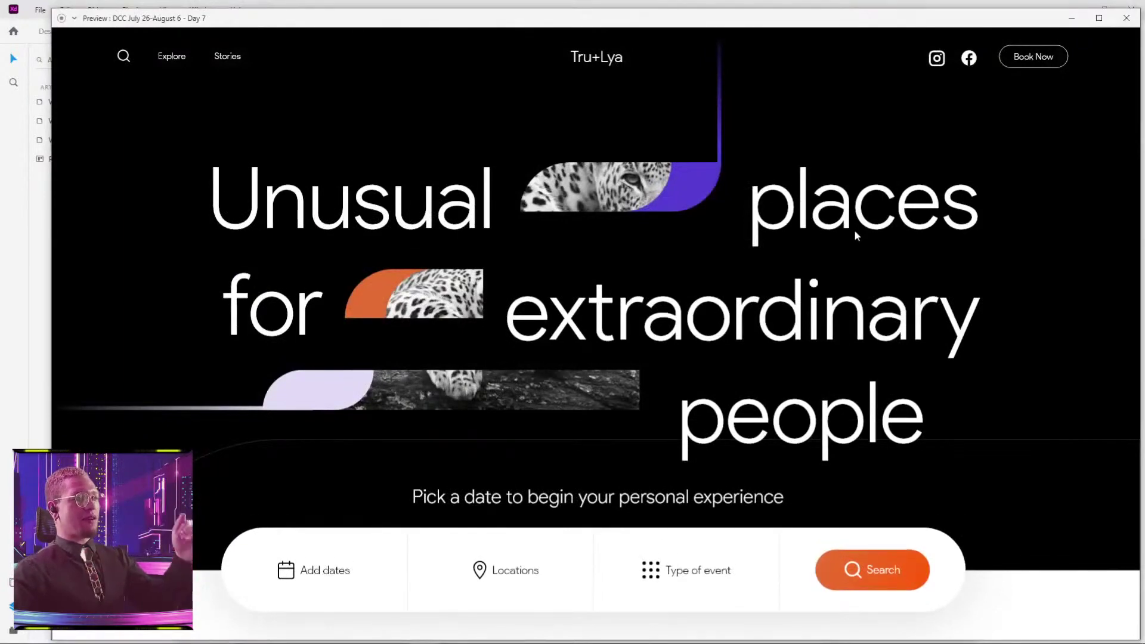
pyautogui.click(1126, 18)
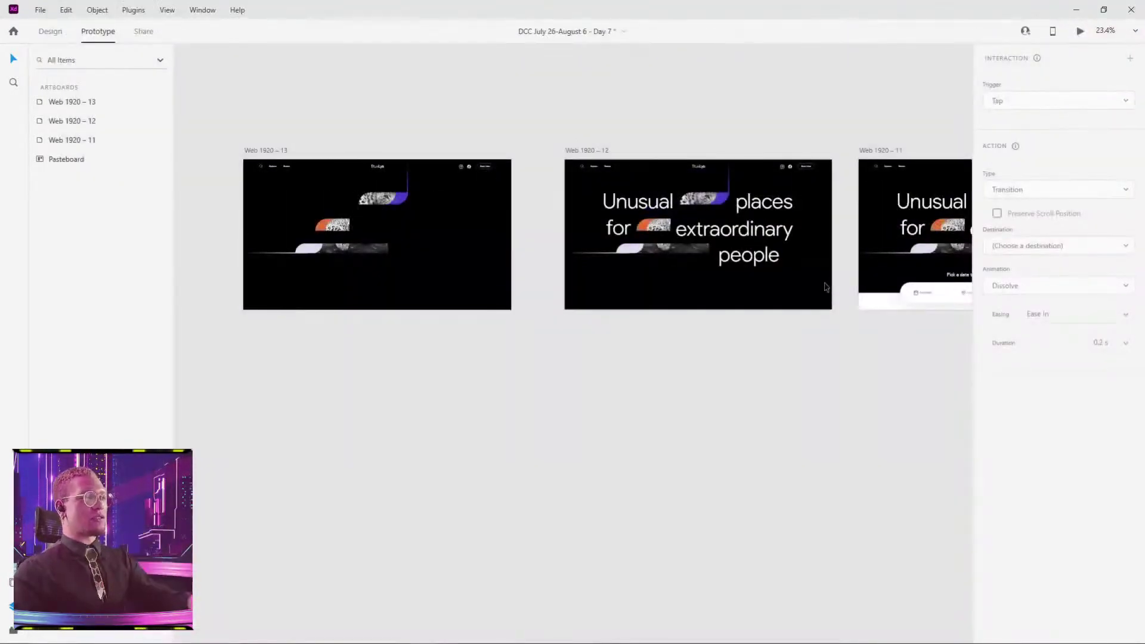
# - Switch to the All Files In One (For Brandon) document and examine its Web 1920 – 10 artboard
pyautogui.hotkey('alt', 'Tab')
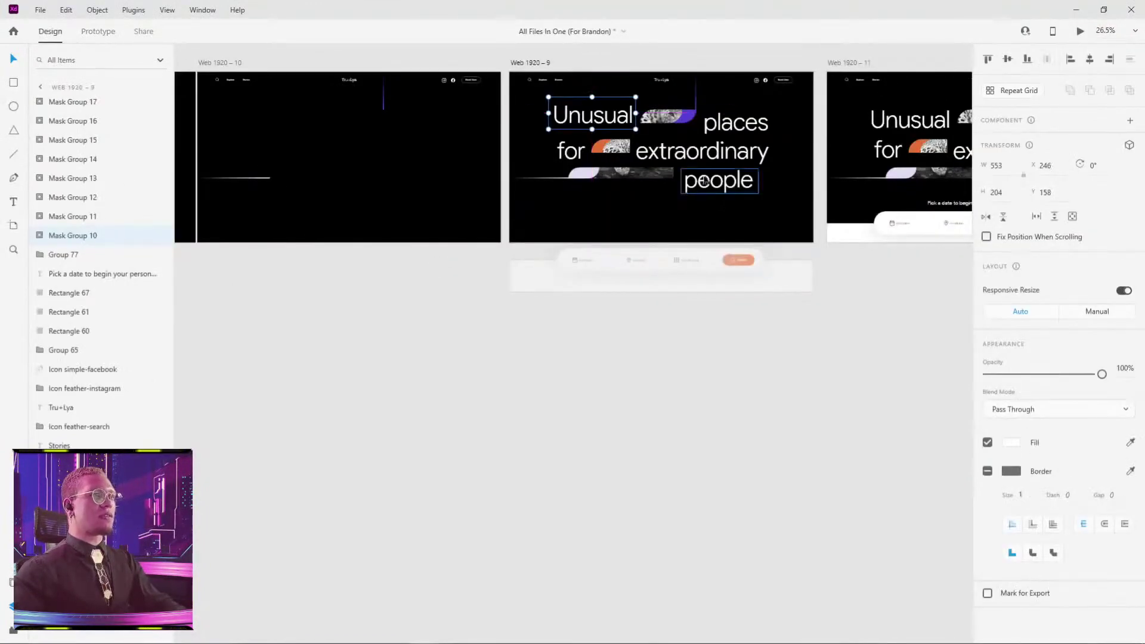
pyautogui.scroll(1, 596, 262)
pyautogui.hscroll(1, 596, 263)
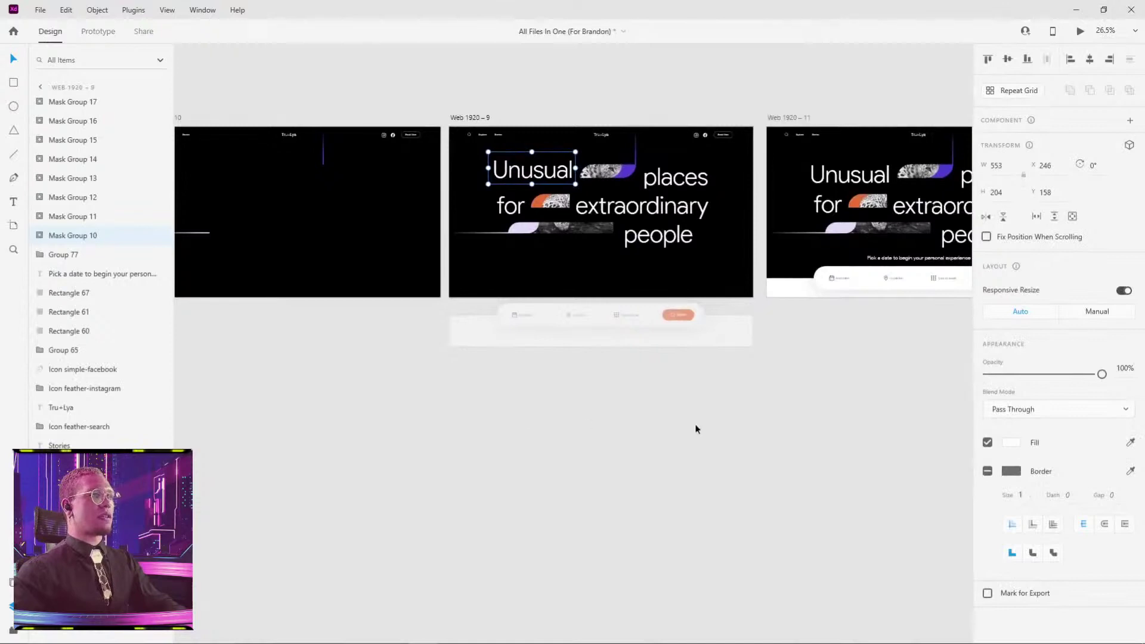
pyautogui.moveTo(427, 422); pyautogui.dragTo(586, 497)
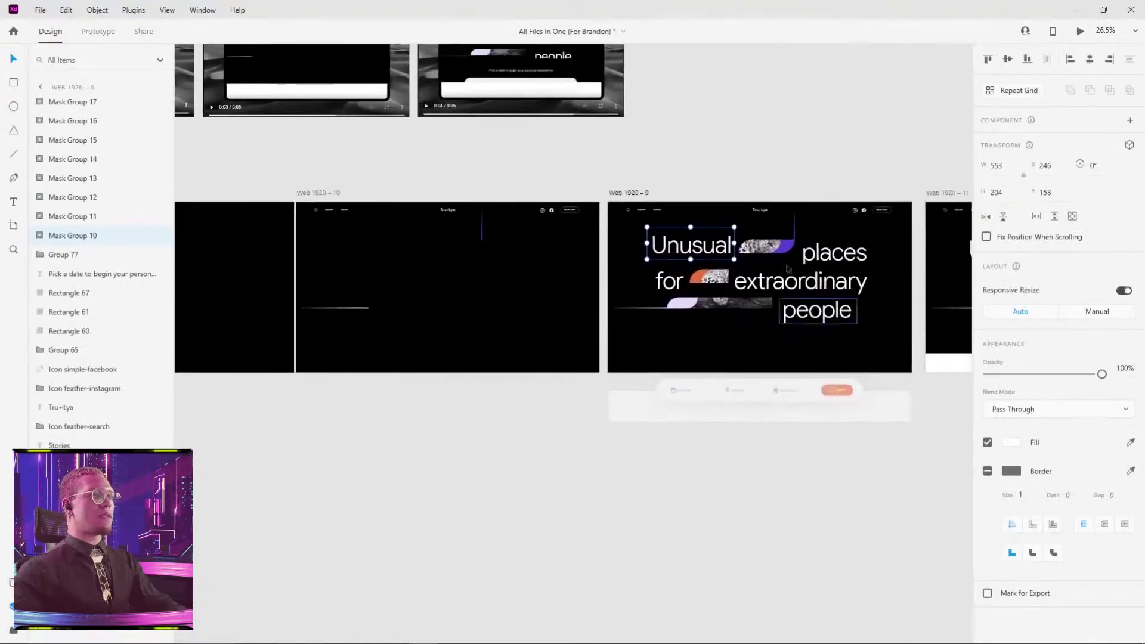
pyautogui.click(415, 266)
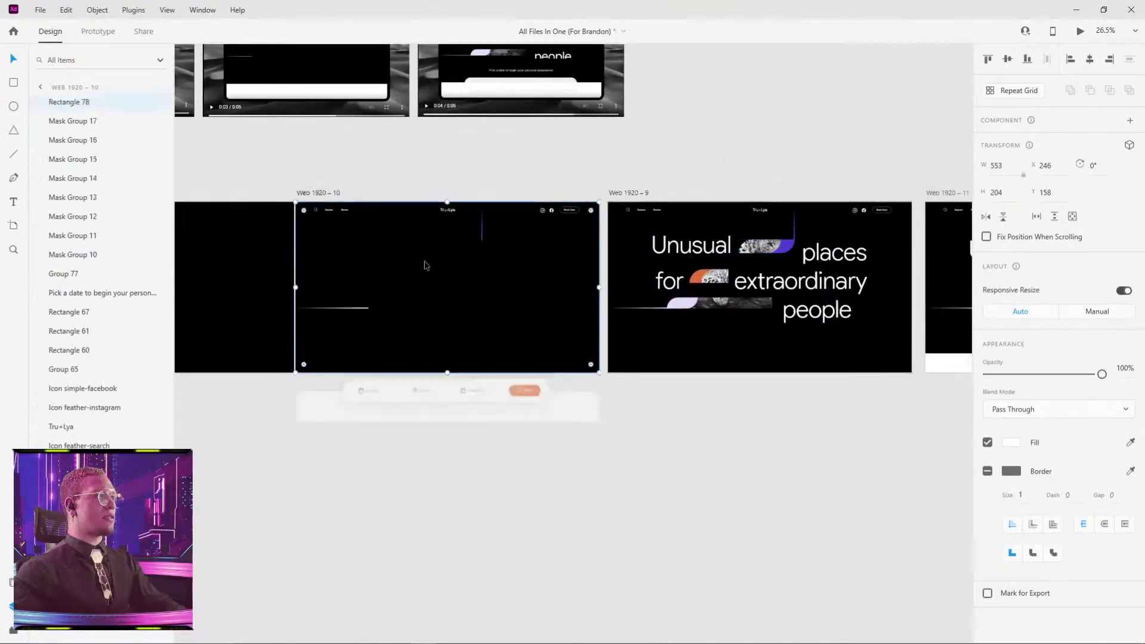
pyautogui.scroll(3, 440, 256)
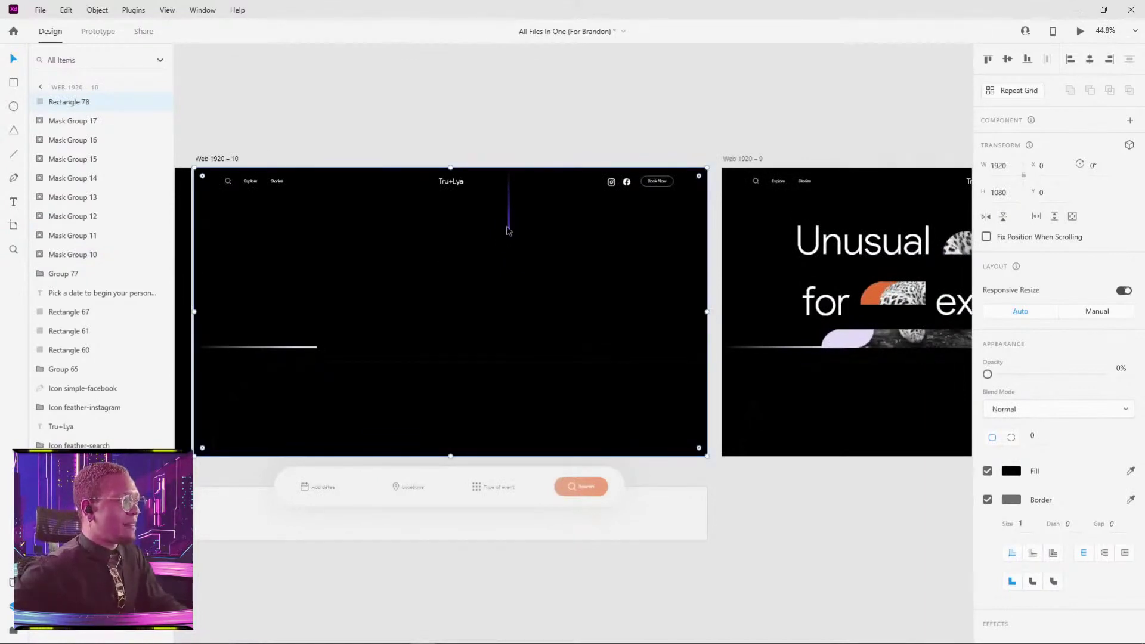
pyautogui.click(793, 610)
pyautogui.click(485, 222)
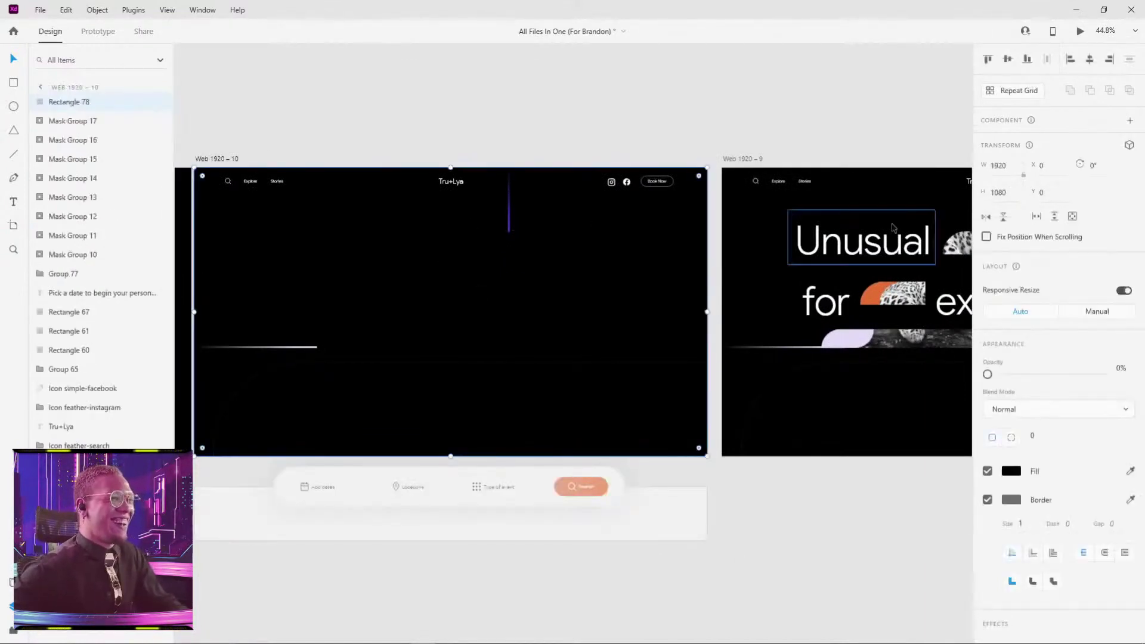
# - Inspect Mask Group 16 on Web 1920 – 10, including its Rectangle 76 mask and Group 75
pyautogui.click(72, 121)
pyautogui.click(72, 139)
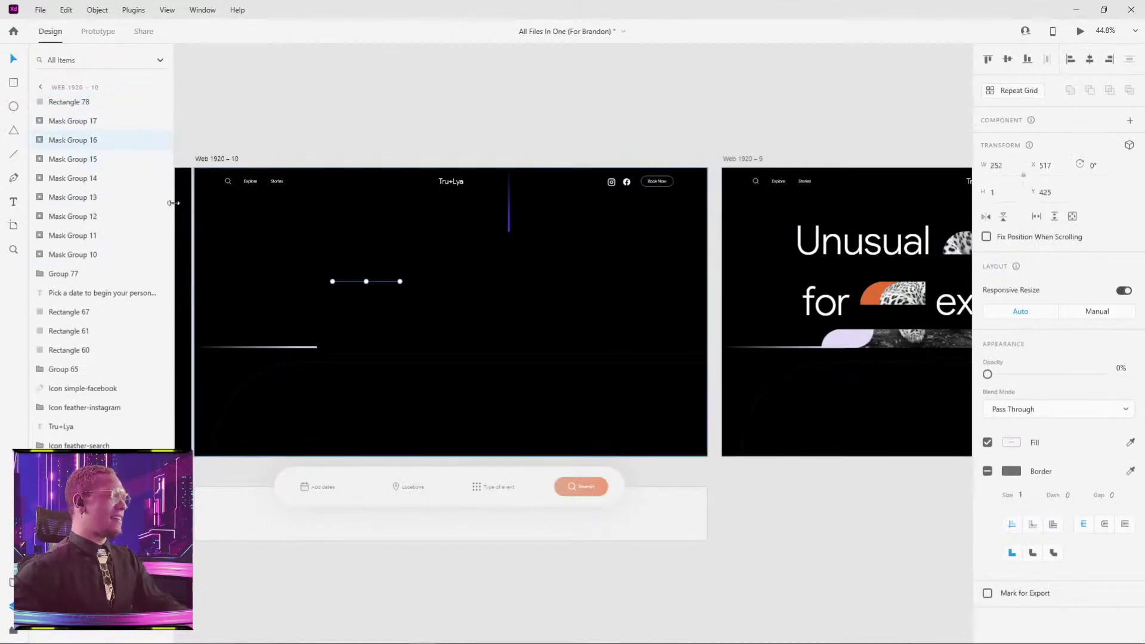
pyautogui.click(42, 141)
pyautogui.click(65, 167)
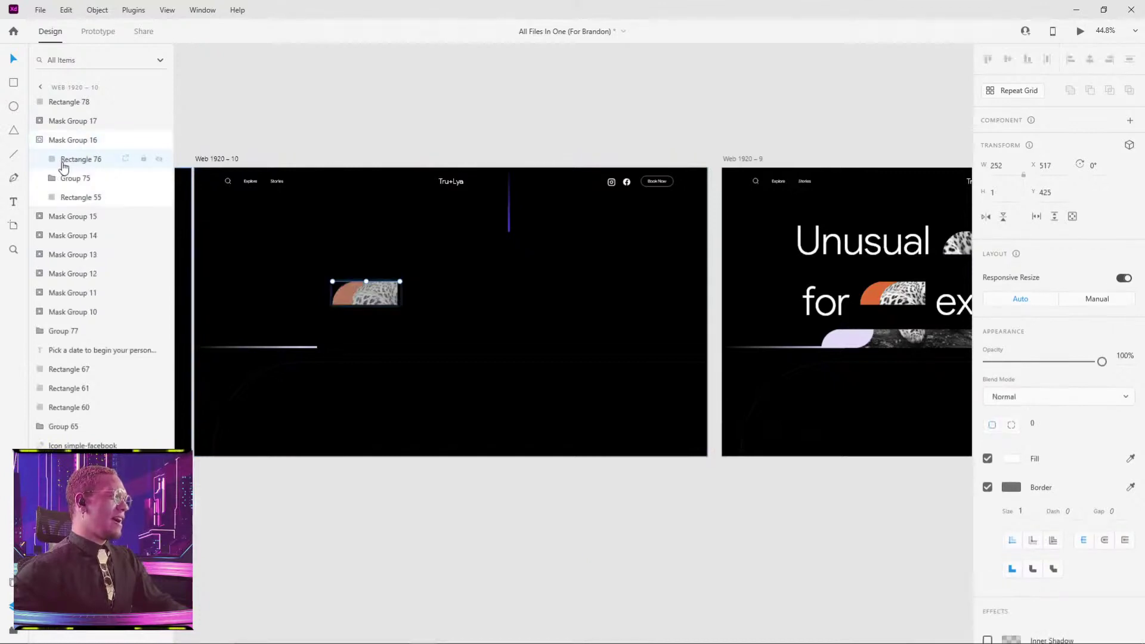
pyautogui.click(73, 182)
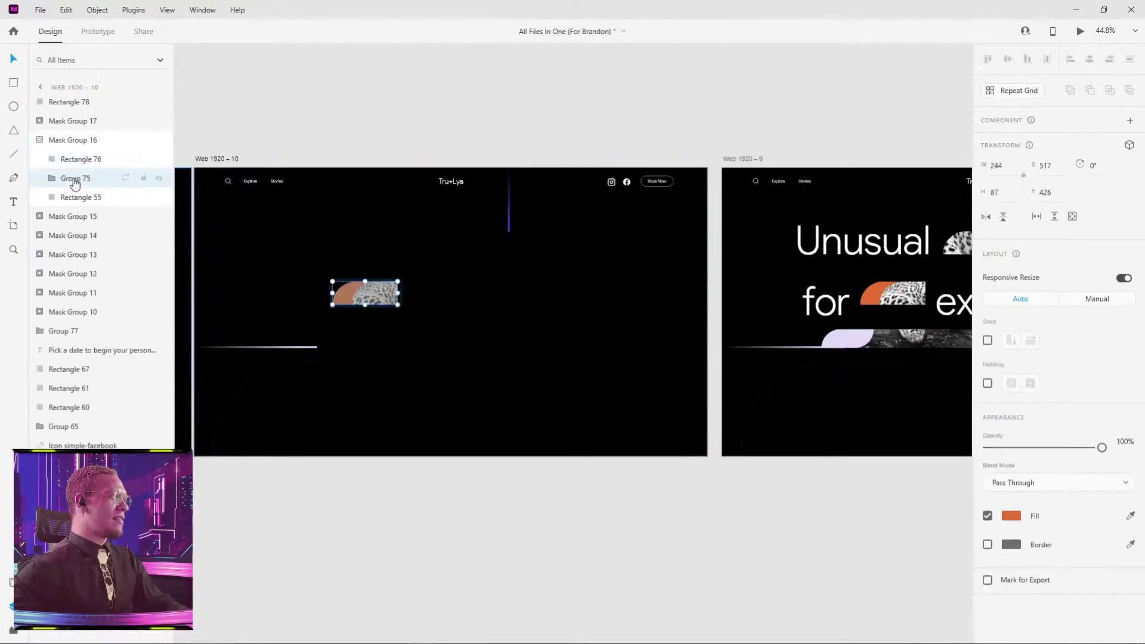
pyautogui.click(76, 160)
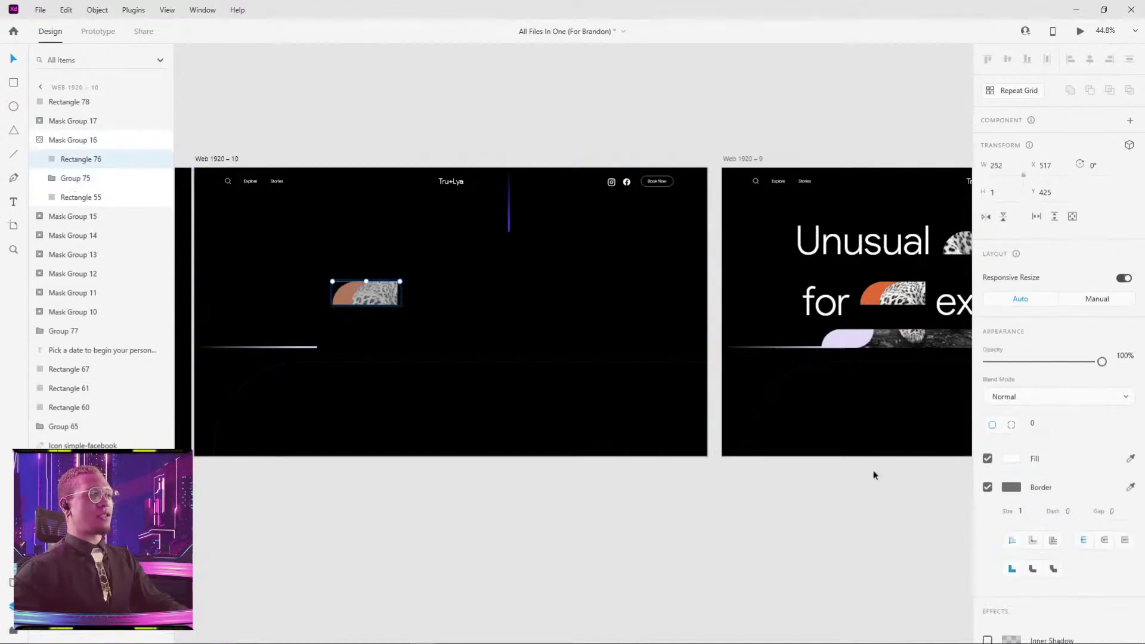
# - Return to the Day 7 document in Design mode and examine the three leopard image mask groups on Web 1920 – 13
pyautogui.hotkey('alt', 'Tab')
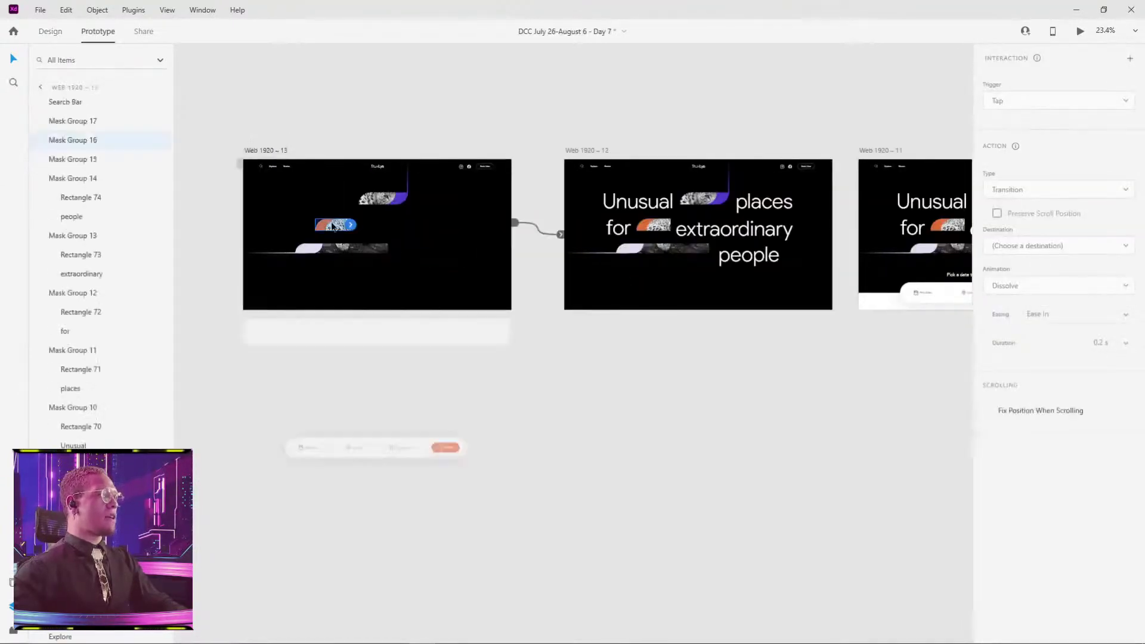
pyautogui.scroll(5, 311, 222)
pyautogui.click(50, 32)
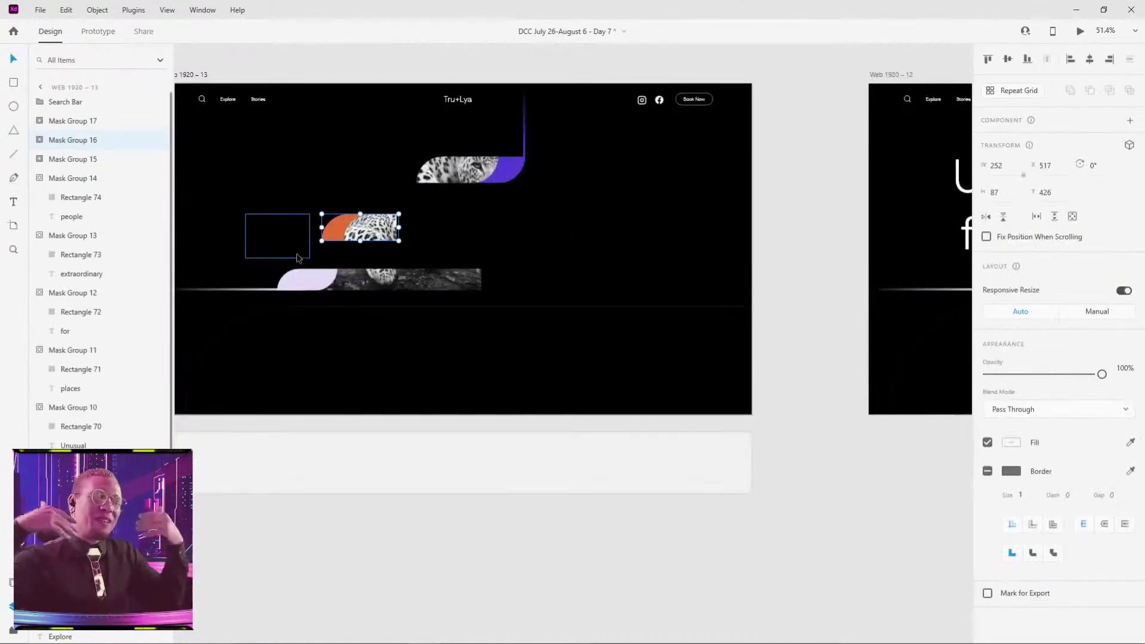
pyautogui.scroll(5, 370, 260)
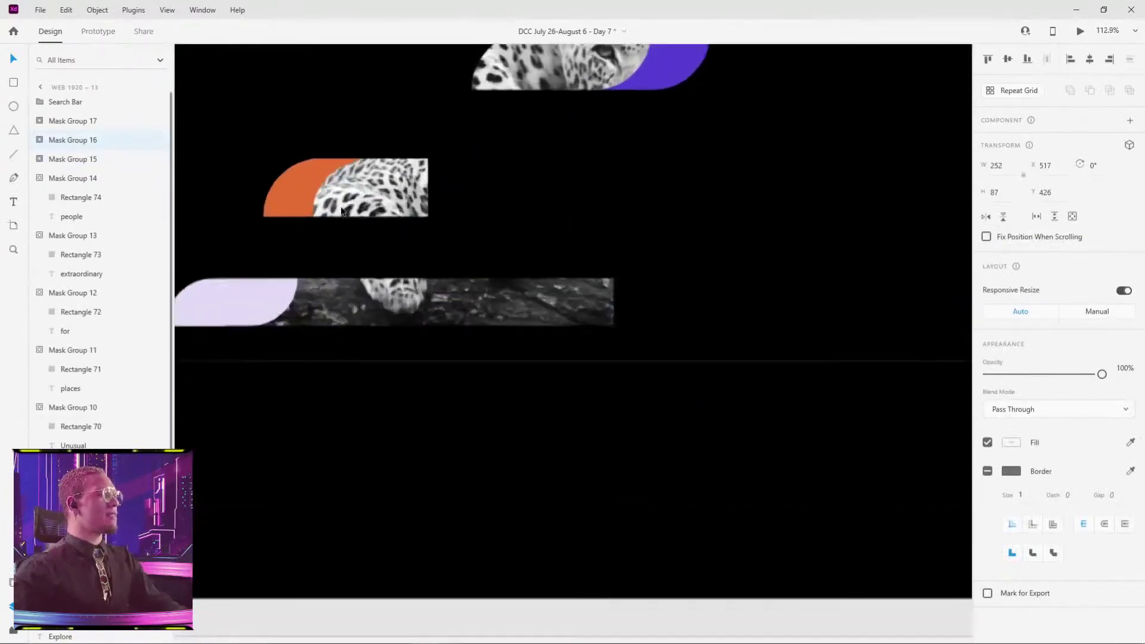
pyautogui.moveTo(370, 260); pyautogui.dragTo(440, 274)
pyautogui.click(43, 122)
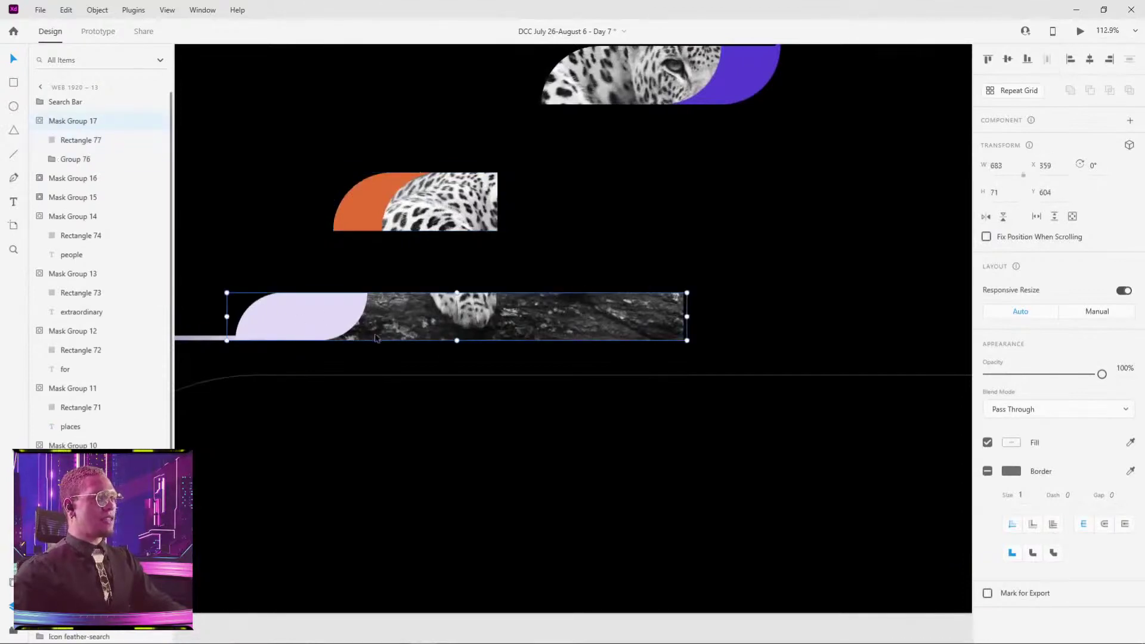
pyautogui.scroll(-4, 405, 322)
pyautogui.click(533, 182)
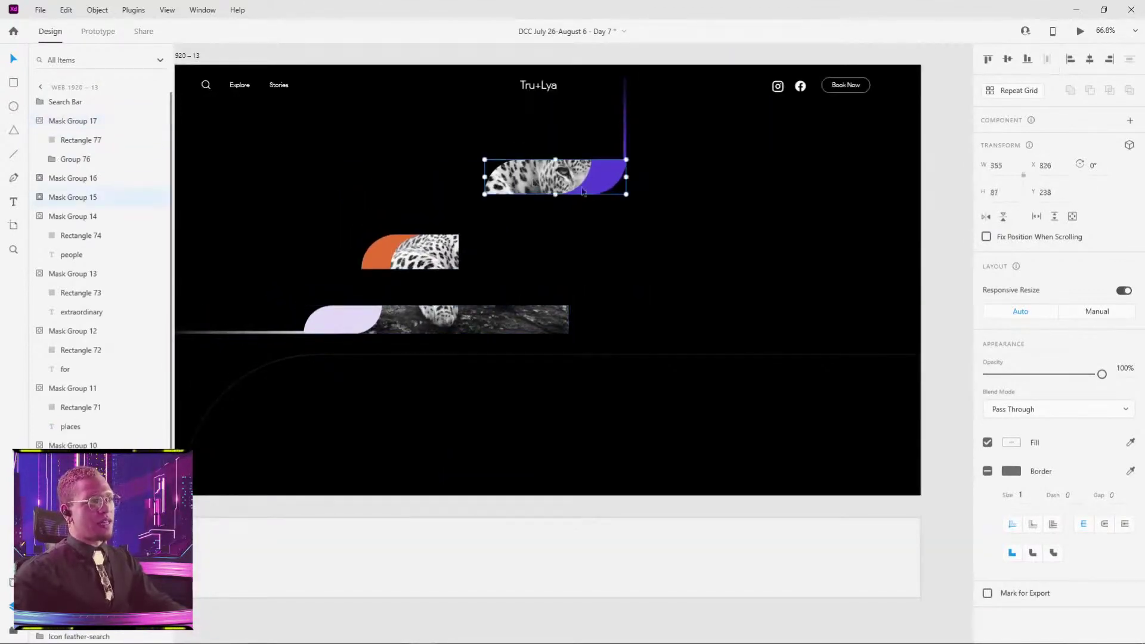
pyautogui.scroll(-5, 636, 472)
pyautogui.scroll(-4, 616, 478)
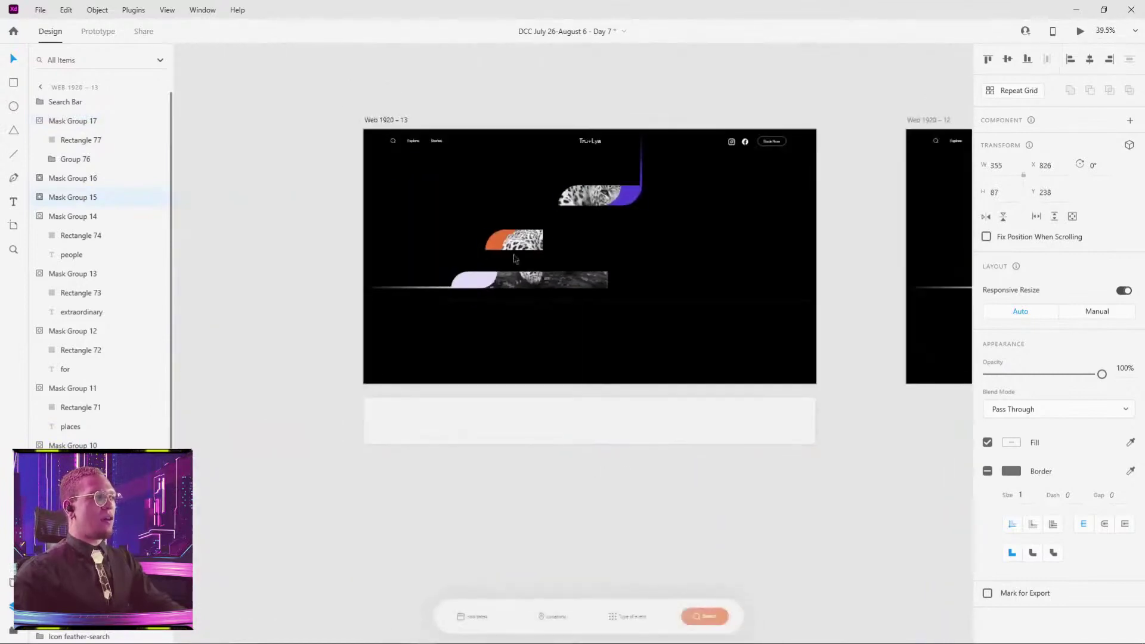
# - Reposition Group 75 inside Mask Group 16 on Web 1920 – 13 to an X of 521
pyautogui.click(520, 247)
pyautogui.click(38, 178)
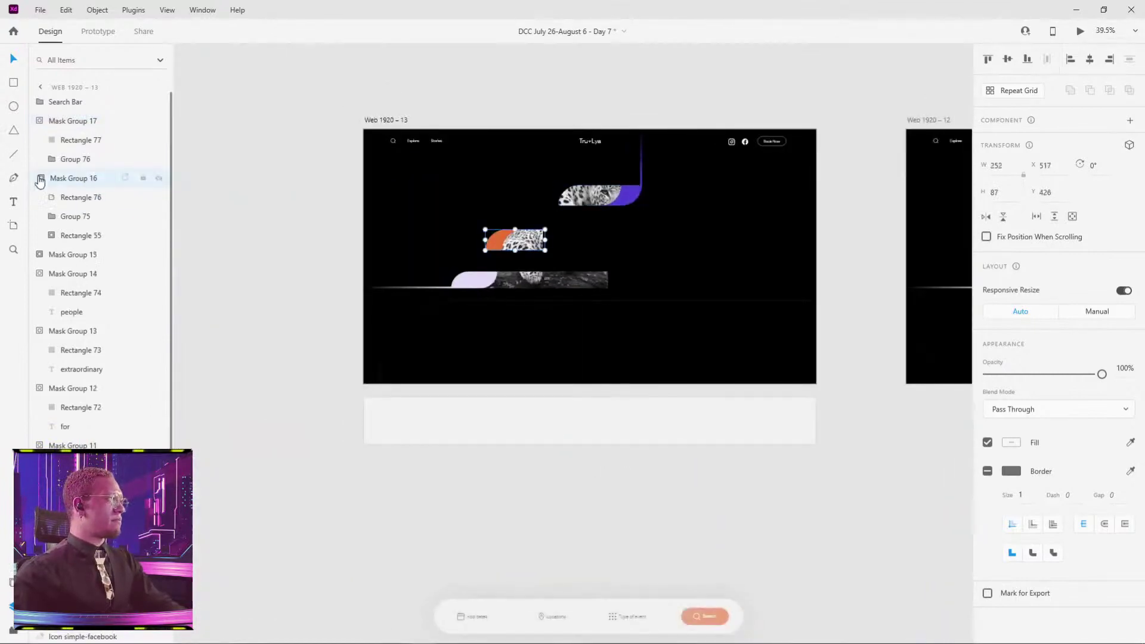
pyautogui.click(70, 197)
pyautogui.scroll(2, 604, 253)
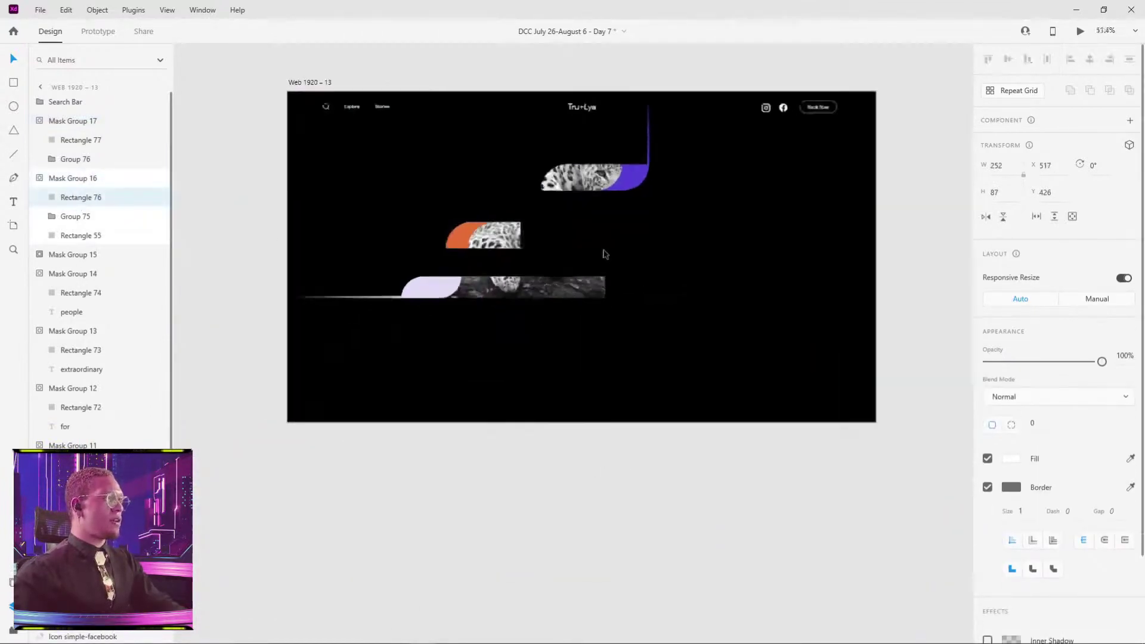
pyautogui.scroll(3, 604, 254)
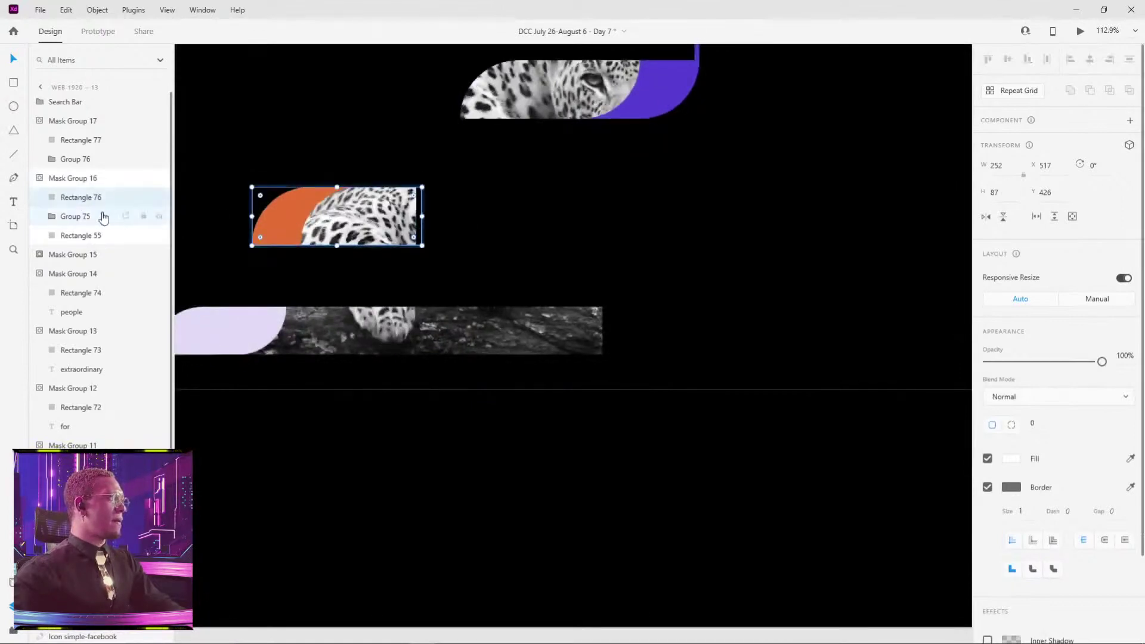
pyautogui.click(103, 218)
pyautogui.moveTo(406, 209); pyautogui.dragTo(373, 220)
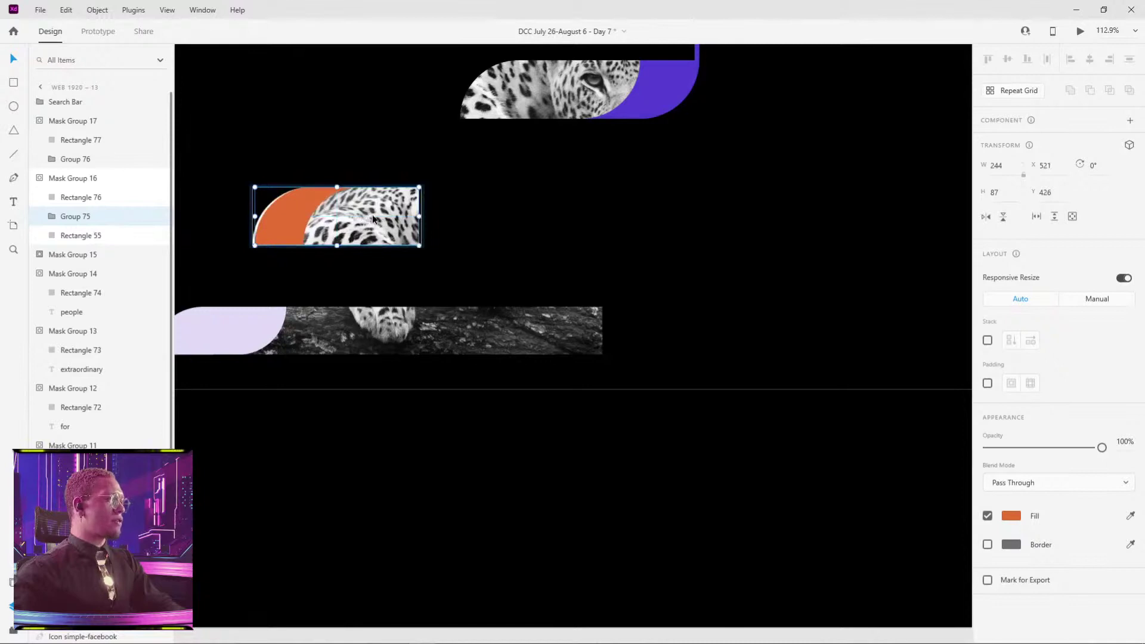
# - Try moving the orange Rectangle 64 inside Group 75, undo the move, and select Rectangle 65
pyautogui.click(49, 217)
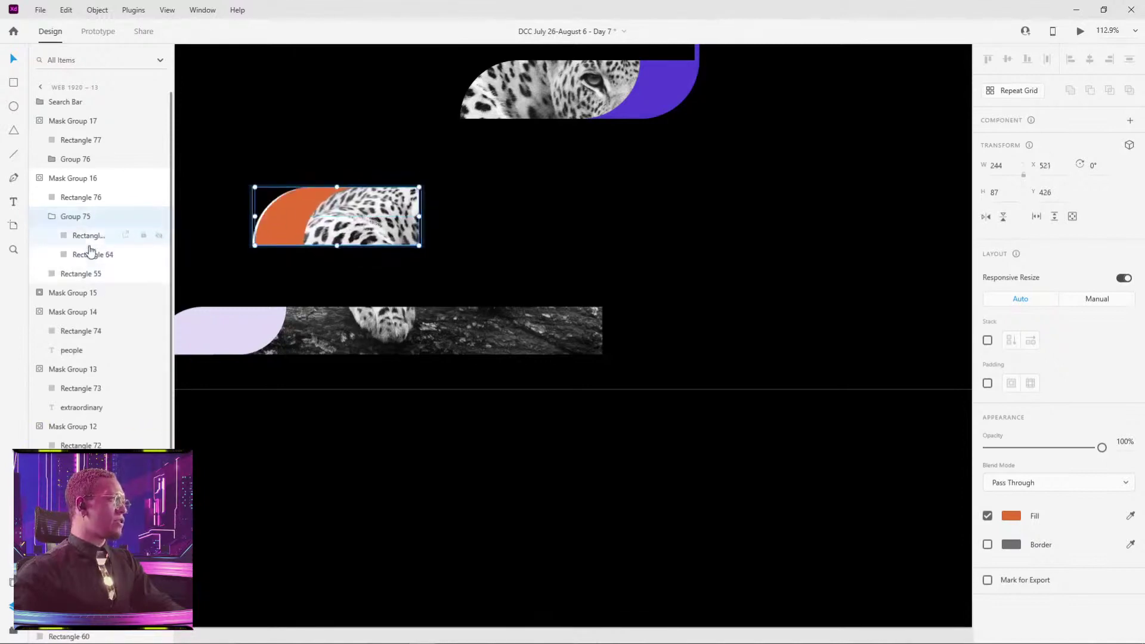
pyautogui.click(89, 253)
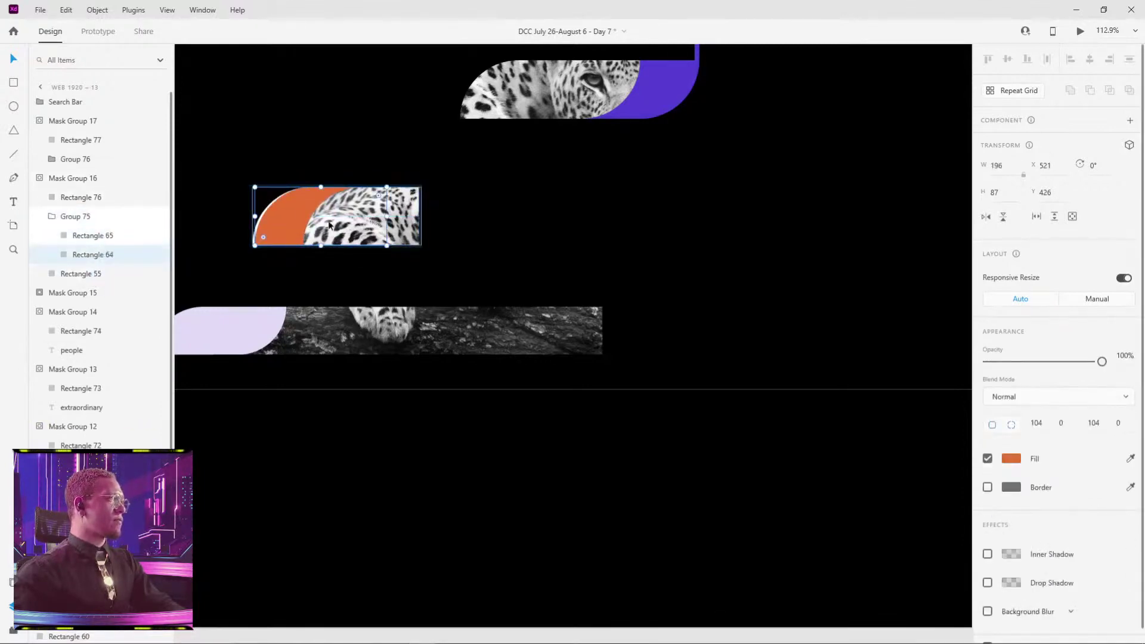
pyautogui.moveTo(329, 224); pyautogui.dragTo(273, 208)
pyautogui.hotkey('ctrl', 'z')
pyautogui.click(89, 235)
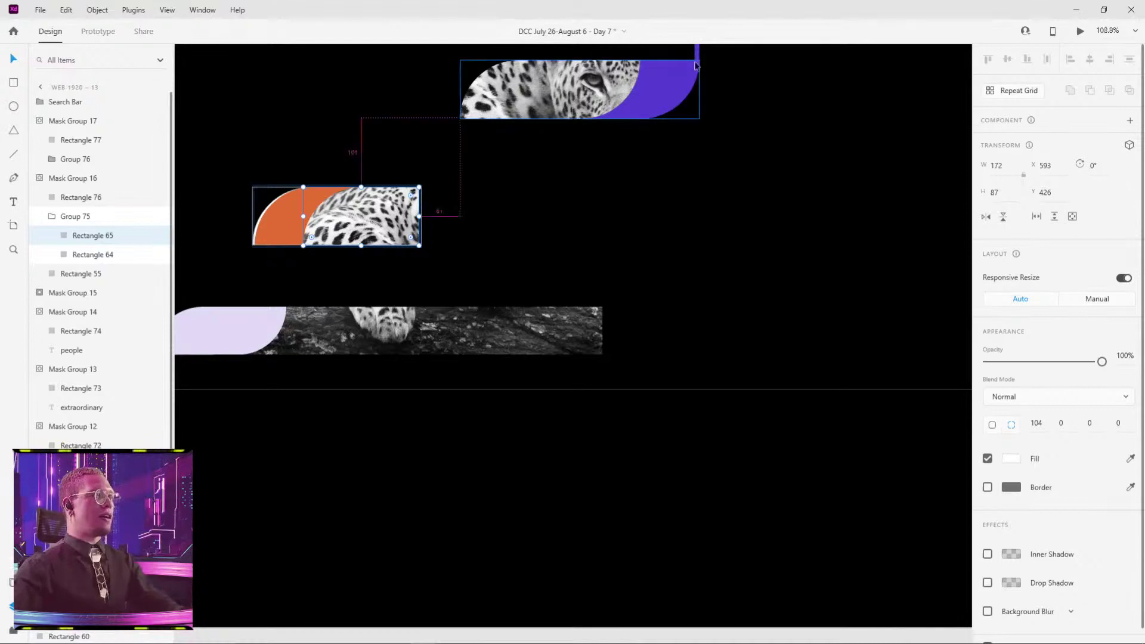
# - Try out a rectangle on the empty pasteboard above Web 1920 – 13, undo it, and cut its pasted copy
pyautogui.scroll(-5, 692, 59)
pyautogui.moveTo(592, 116); pyautogui.dragTo(600, 372)
pyautogui.moveTo(454, 88); pyautogui.dragTo(593, 186)
pyautogui.hotkey('ctrl', 'z')
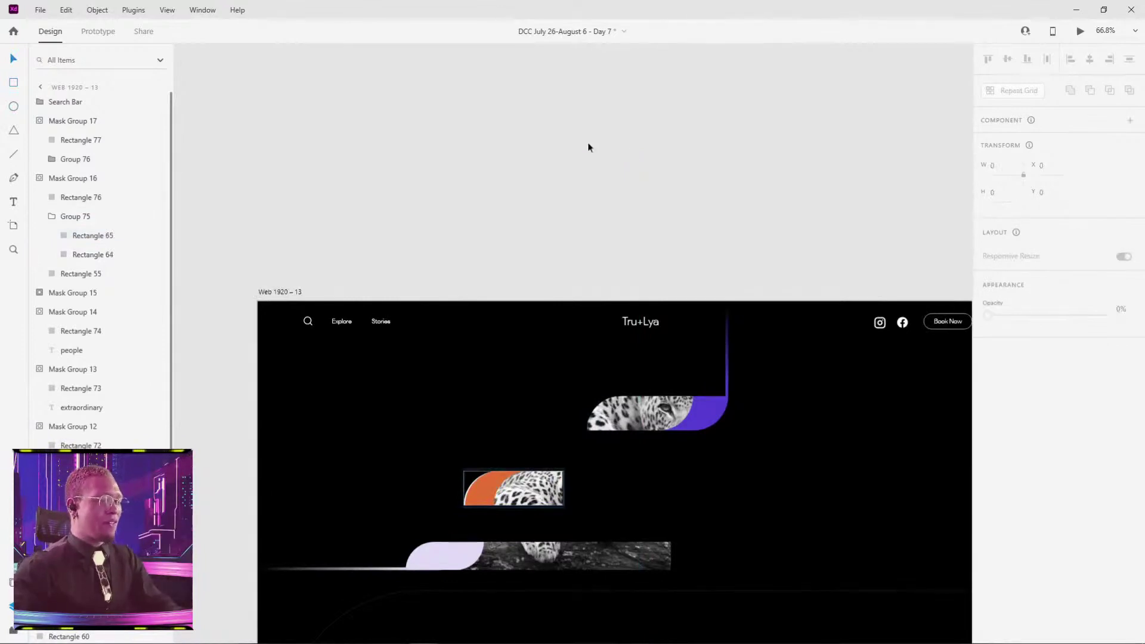
pyautogui.hotkey('ctrl', 'v')
pyautogui.hotkey('ctrl', 'x')
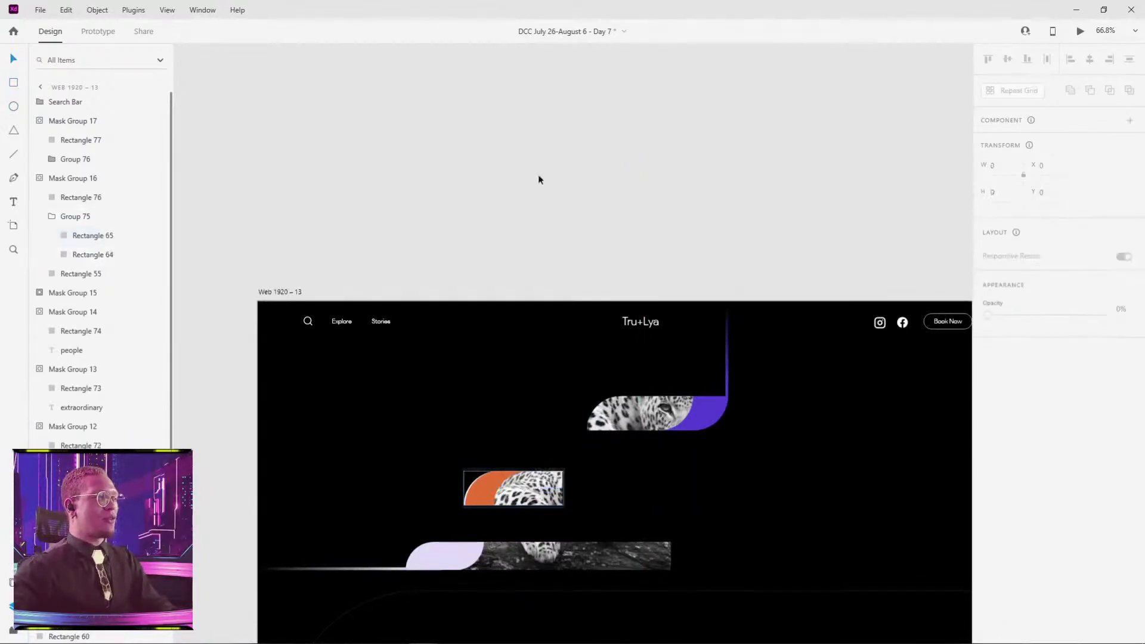
# - Place a white rectangle measuring 383 × 77 on the empty pasteboard above Web 1920 – 13
pyautogui.click(539, 175)
pyautogui.hotkey('ctrl', 'v')
pyautogui.moveTo(580, 473); pyautogui.dragTo(539, 209)
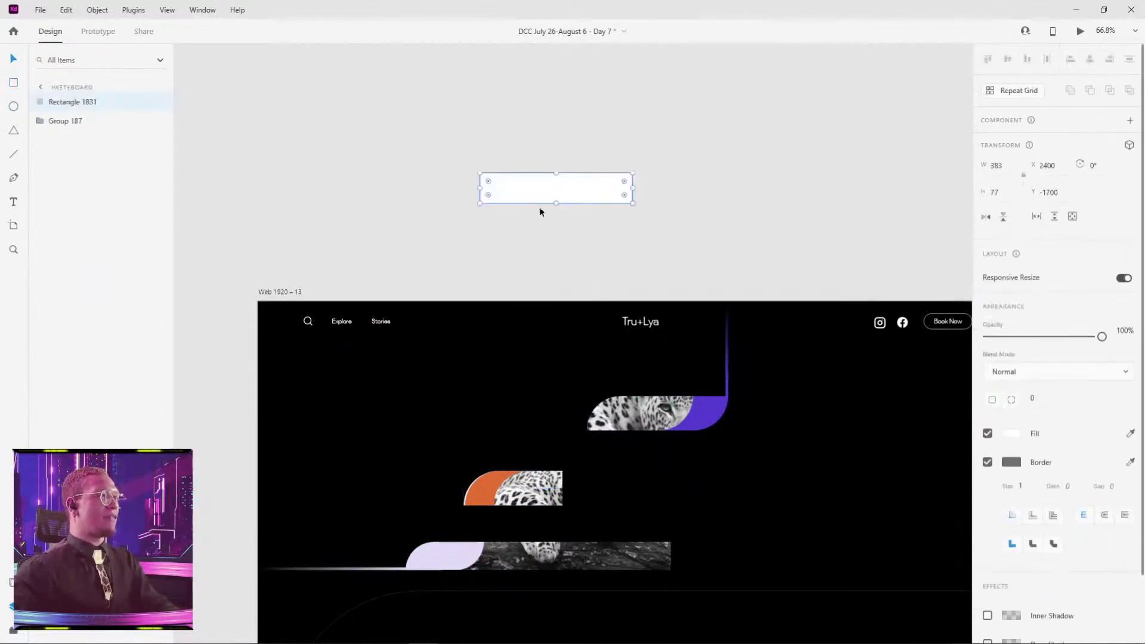
# - Shape the pasteboard rectangle with a single 77 rounded corner at its upper left, a width of 209 and no border
pyautogui.scroll(3, 539, 209)
pyautogui.moveTo(440, 158)
pyautogui.mouseDown()
pyautogui.moveTo(482, 166)
pyautogui.moveTo(455, 161)
pyautogui.mouseUp()
pyautogui.hotkey('ctrl', 'z')
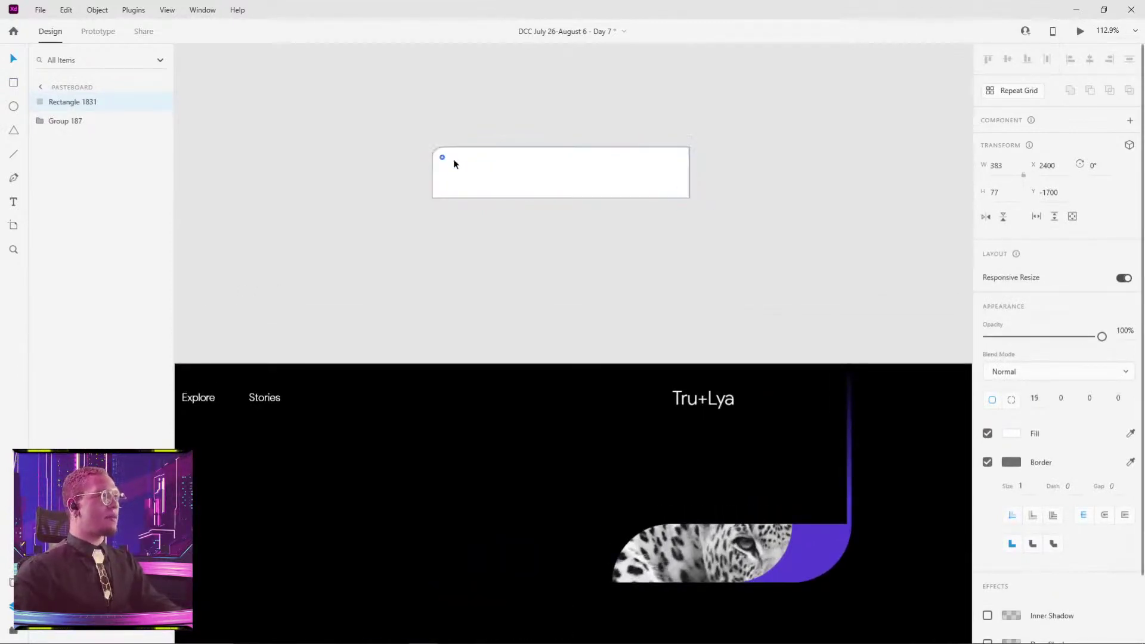
pyautogui.moveTo(517, 177); pyautogui.dragTo(573, 181)
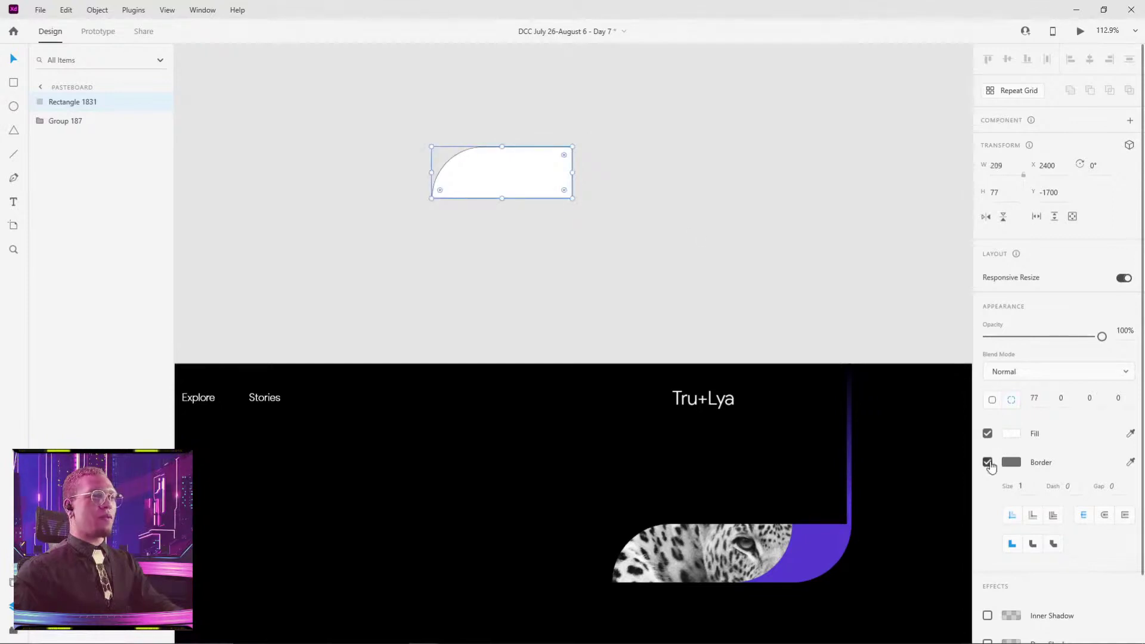
pyautogui.click(720, 217)
pyautogui.doubleClick(703, 554)
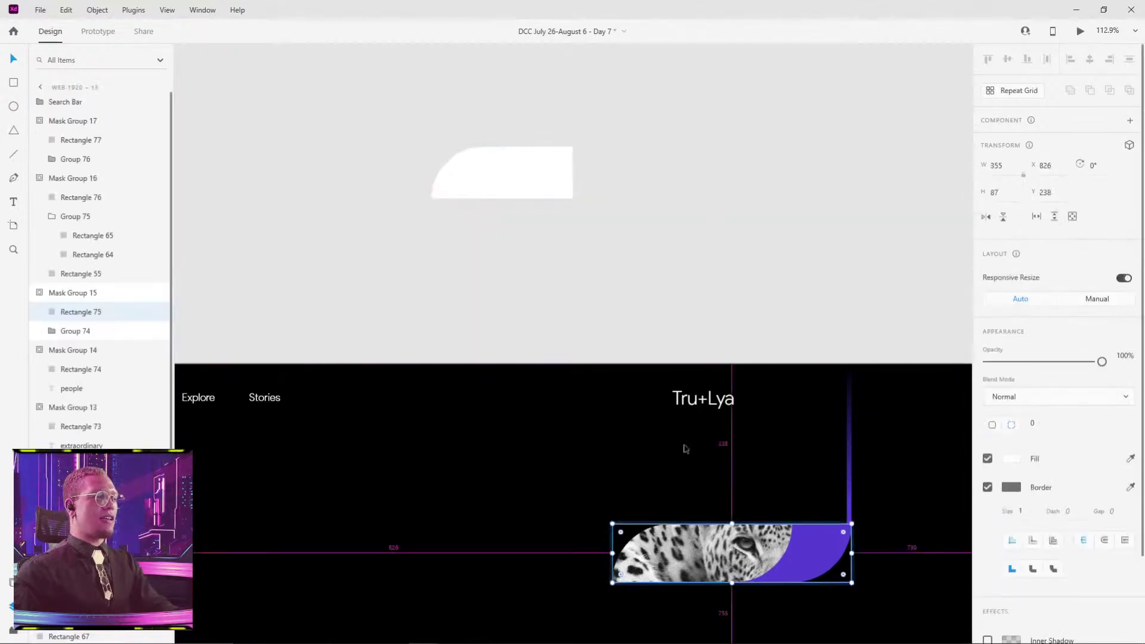
pyautogui.scroll(-5, 685, 449)
pyautogui.moveTo(504, 412); pyautogui.dragTo(942, 201)
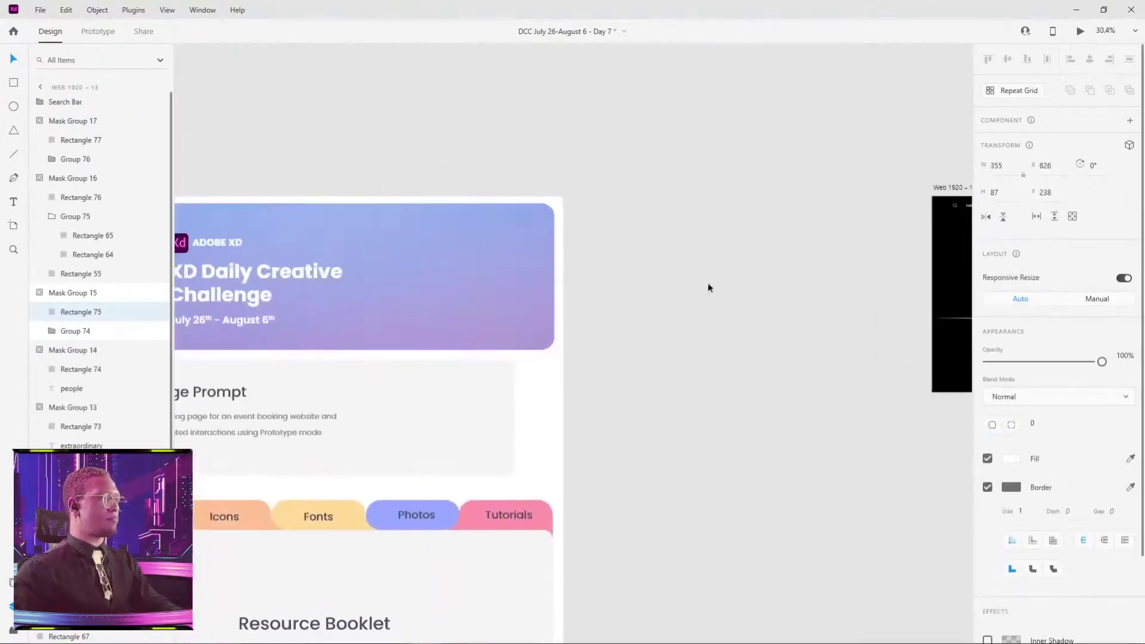
pyautogui.moveTo(406, 300); pyautogui.dragTo(417, 195)
pyautogui.moveTo(950, 161); pyautogui.dragTo(87, 391)
pyautogui.moveTo(580, 211); pyautogui.dragTo(529, 225)
pyautogui.scroll(4, 528, 224)
# - Copy leopard-filled Rectangle 66 from Group 74 in Mask Group 15 and place the copy on the pasteboard beside the white shape at X 2825, Y -1740
pyautogui.click(594, 454)
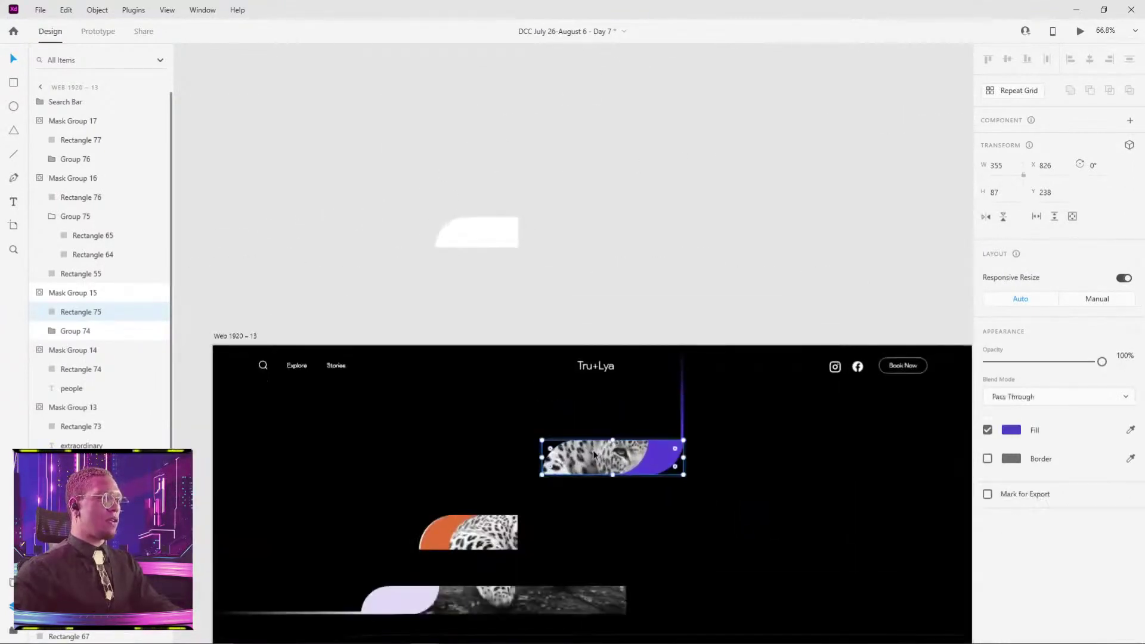
pyautogui.doubleClick(594, 454)
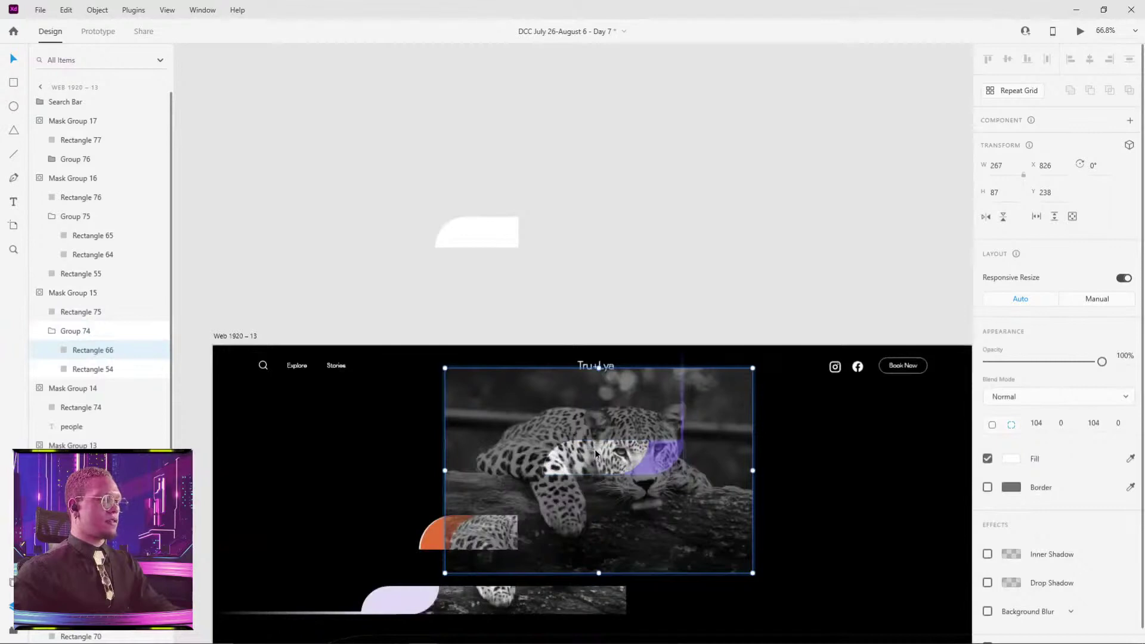
pyautogui.click(430, 224)
pyautogui.click(476, 237)
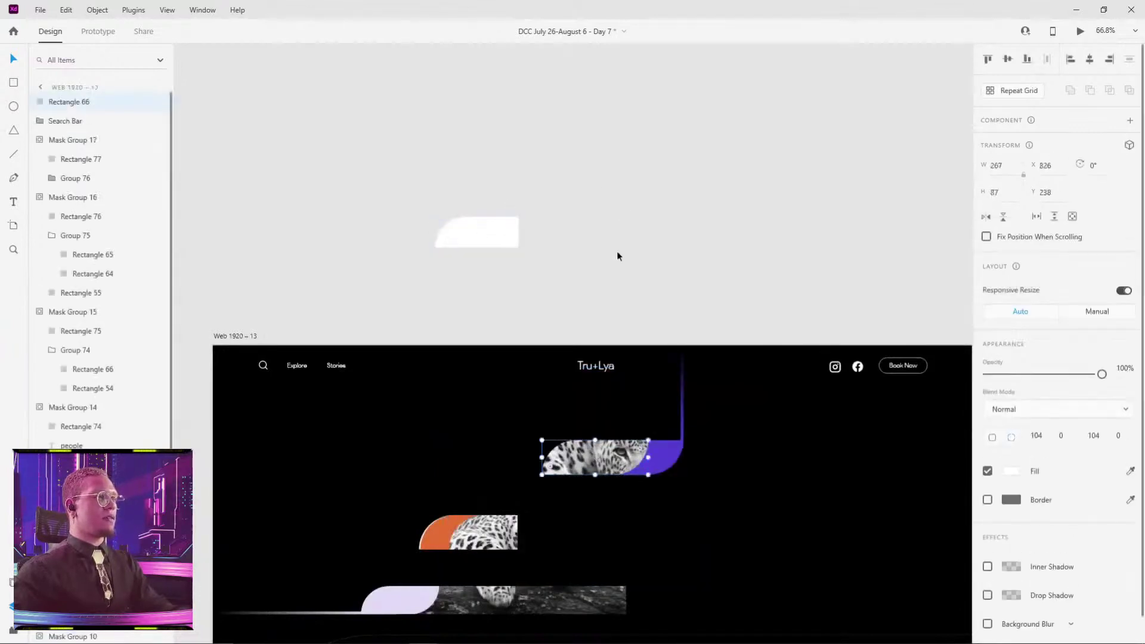
pyautogui.click(684, 191)
pyautogui.click(595, 457)
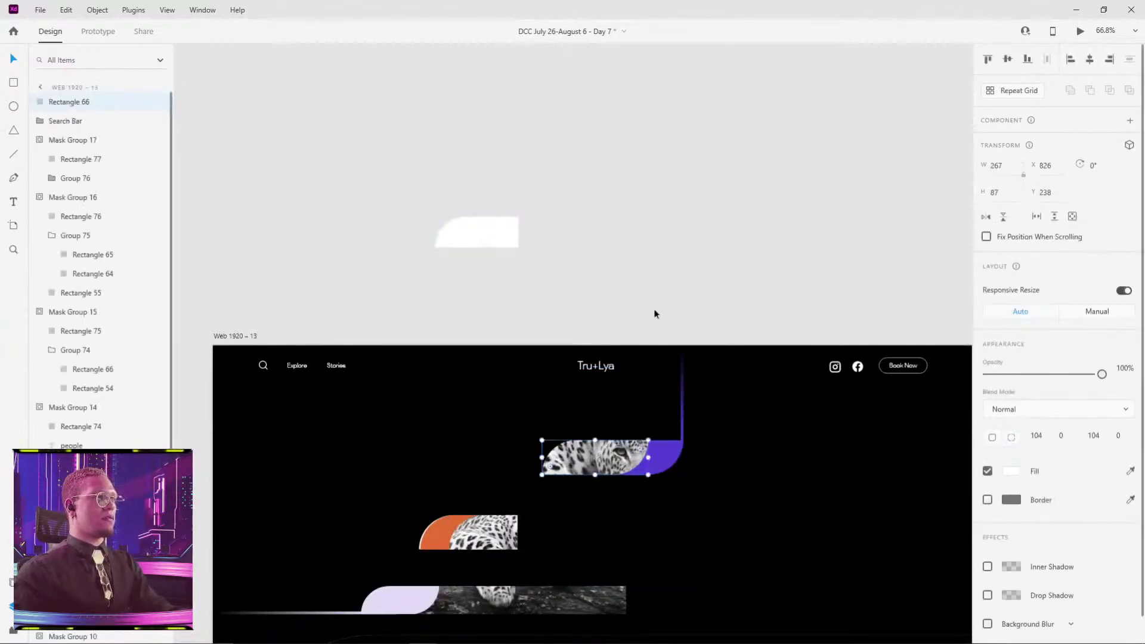
pyautogui.moveTo(588, 469); pyautogui.dragTo(614, 222)
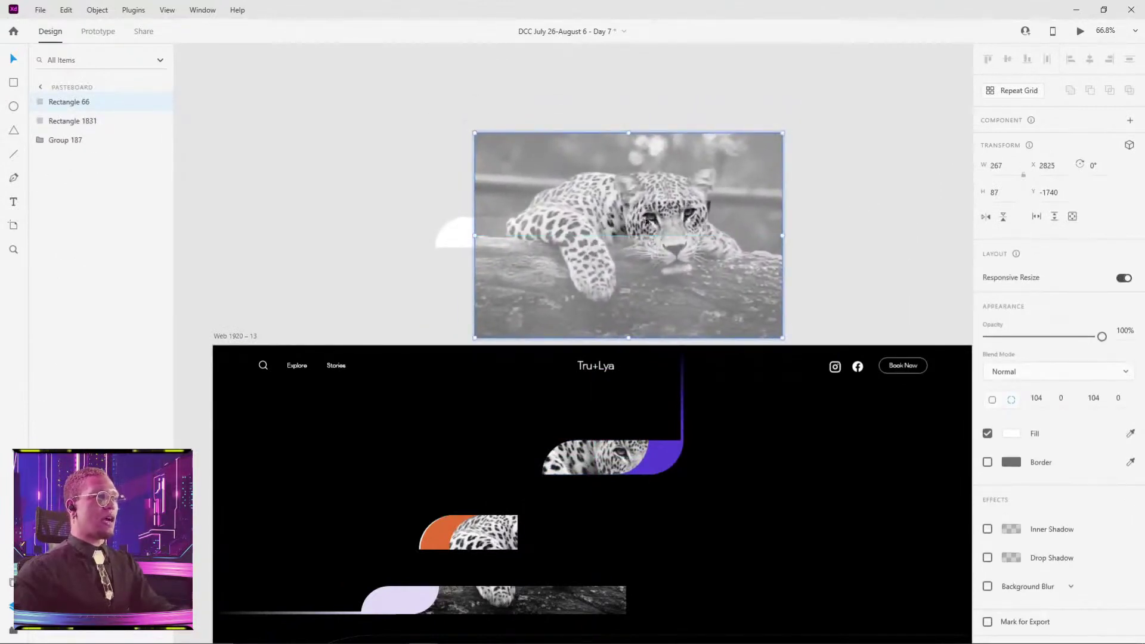
# - Apply the copied leopard shape's appearance to the white Rectangle 1831 on the pasteboard
pyautogui.click(406, 229)
pyautogui.click(455, 235)
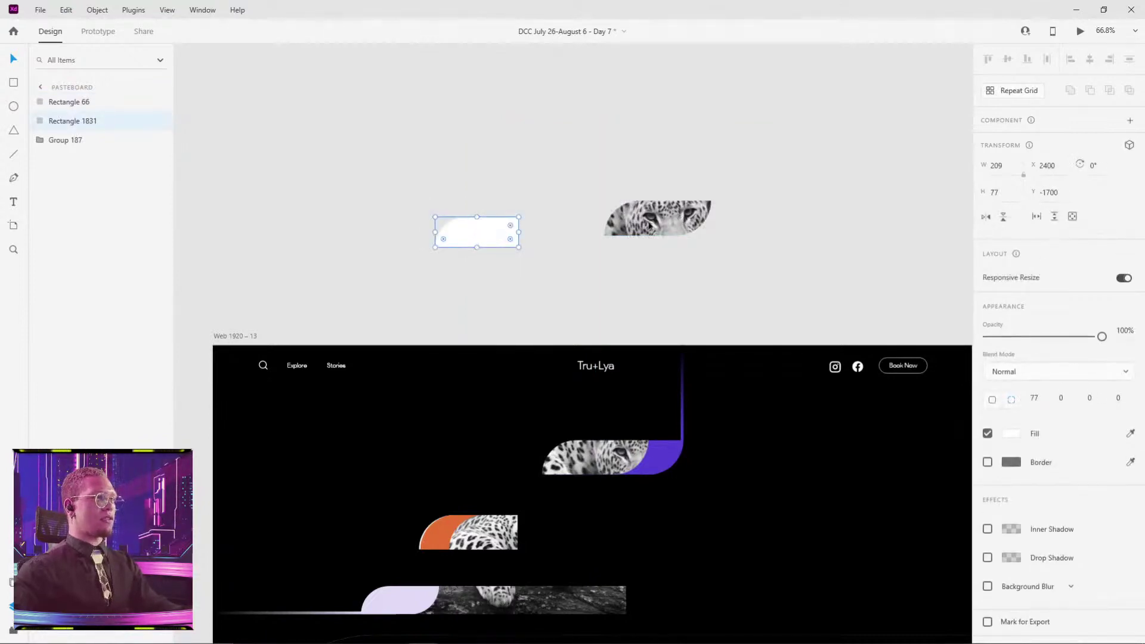
pyautogui.click(775, 138)
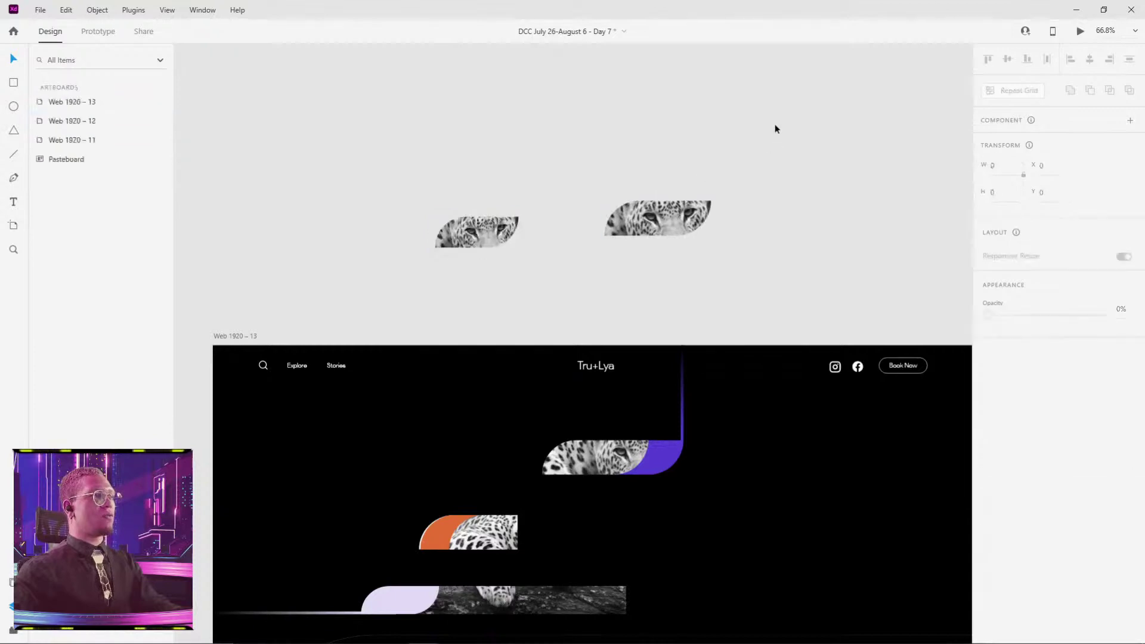
pyautogui.doubleClick(793, 7)
pyautogui.doubleClick(787, 20)
# - Enlarge the leopard-filled Rectangle 1831 to 444 × 164 and move it to X 2055, Y -1890
pyautogui.click(637, 231)
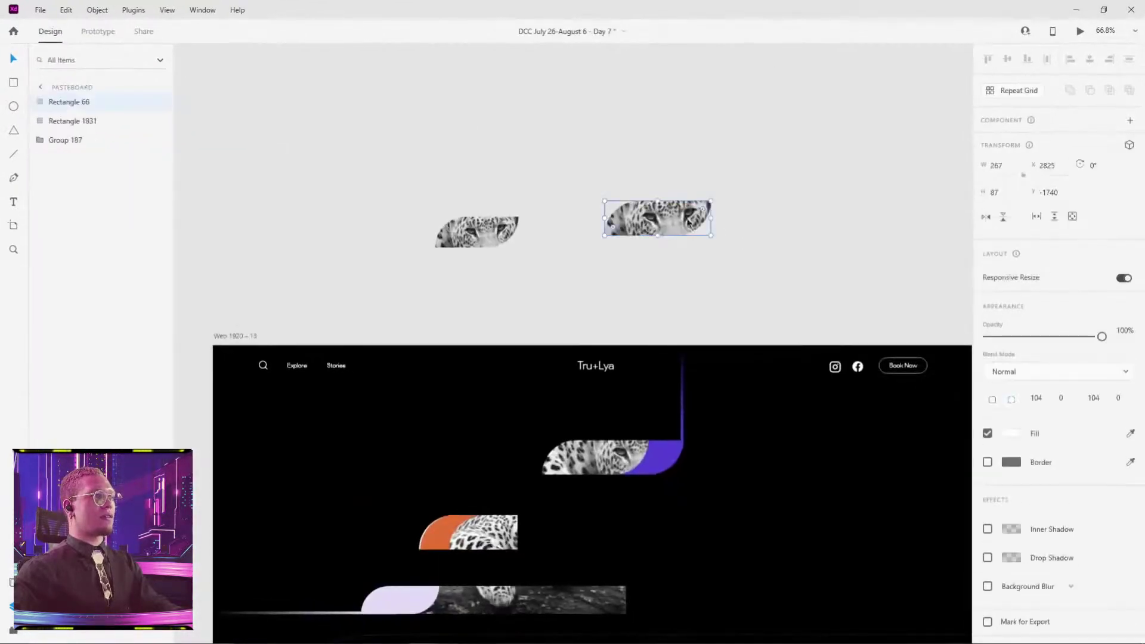
pyautogui.moveTo(492, 237); pyautogui.dragTo(605, 215)
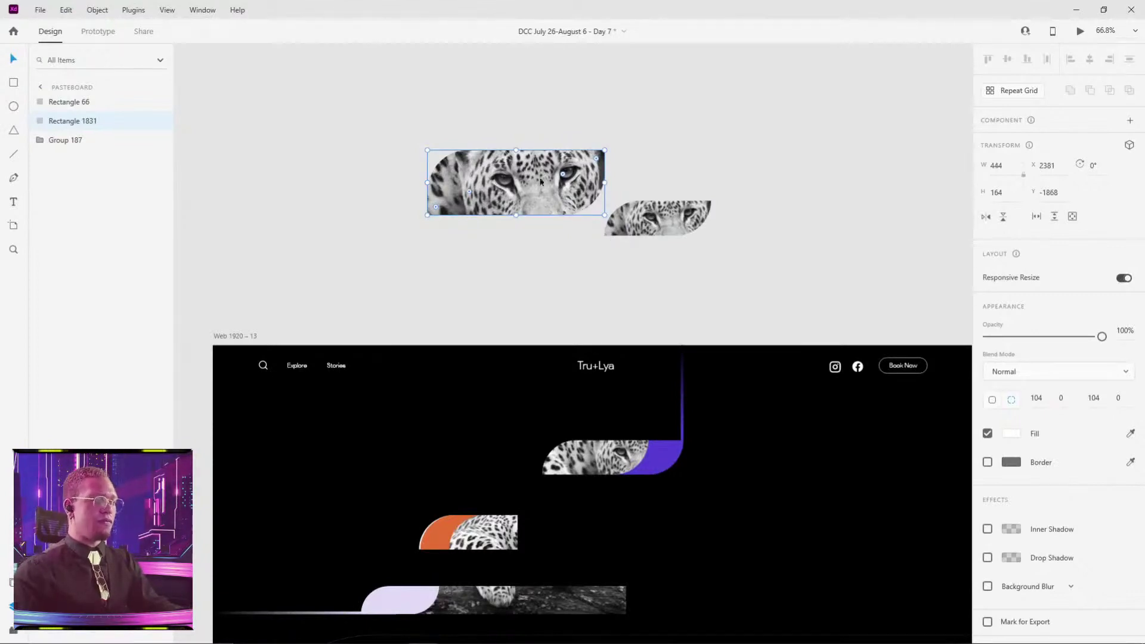
pyautogui.moveTo(578, 204); pyautogui.dragTo(450, 195)
pyautogui.click(542, 92)
pyautogui.click(426, 170)
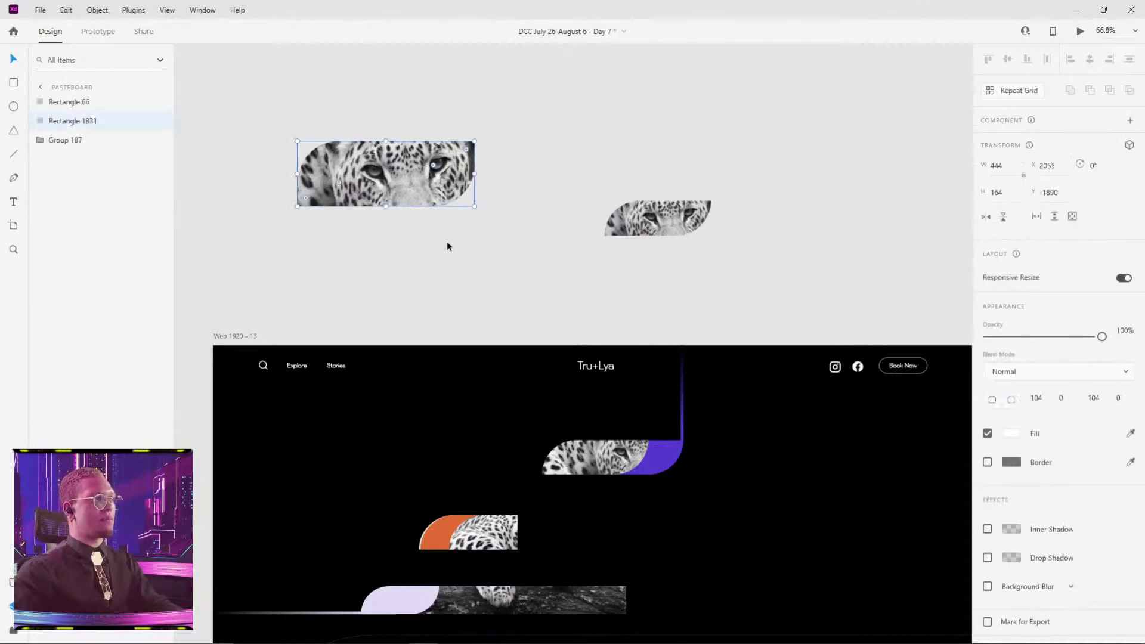
# - Shift Group 75 inside Mask Group 16 on Web 1920 – 13 so its orange shape is flush with the mask's left edge
pyautogui.click(524, 248)
pyautogui.moveTo(524, 248); pyautogui.dragTo(612, 138)
pyautogui.scroll(-2, 467, 312)
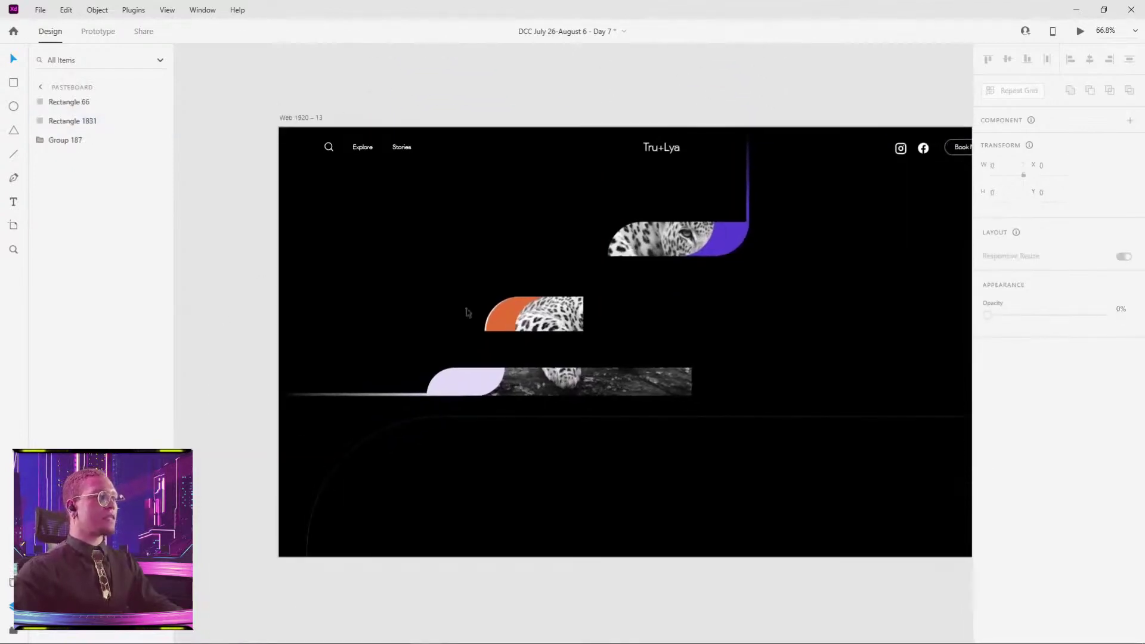
pyautogui.scroll(5, 506, 320)
pyautogui.doubleClick(505, 319)
pyautogui.moveTo(518, 308); pyautogui.dragTo(512, 305)
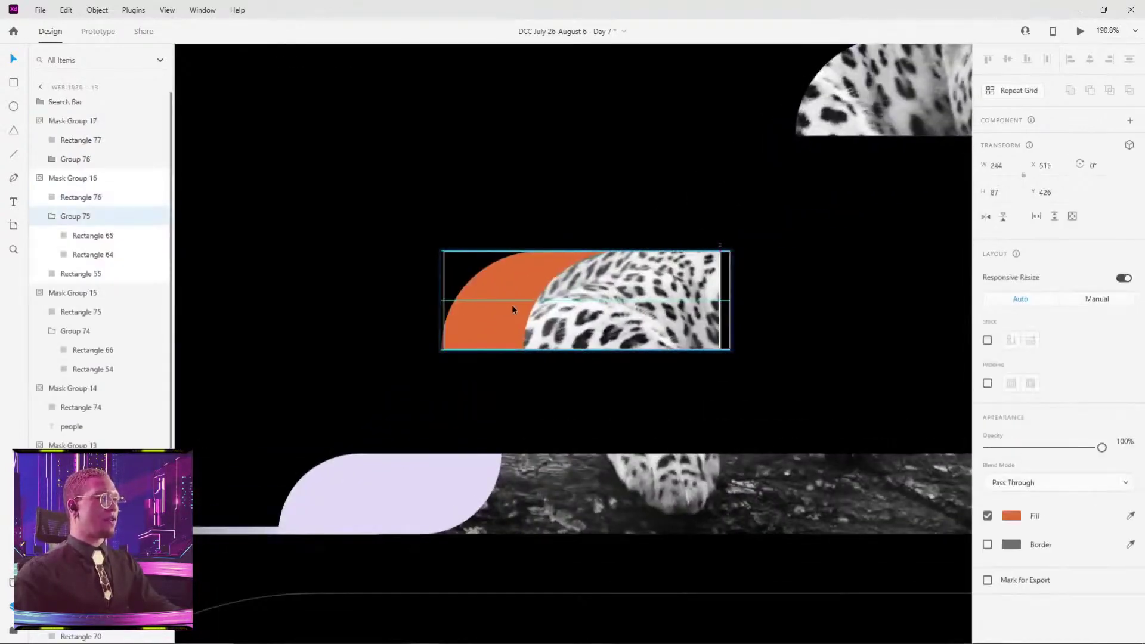
pyautogui.click(587, 152)
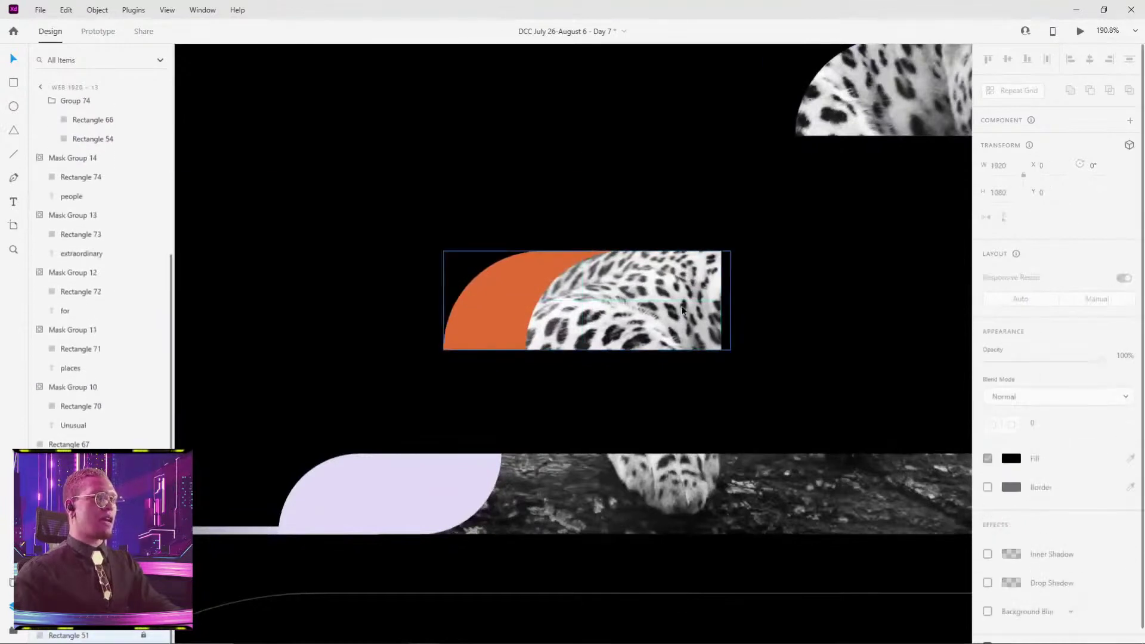
# - Try shrinking mask Rectangle 75 in Mask Group 15 from its upper edge to a height of about 50, and undo it
pyautogui.scroll(4, 740, 166)
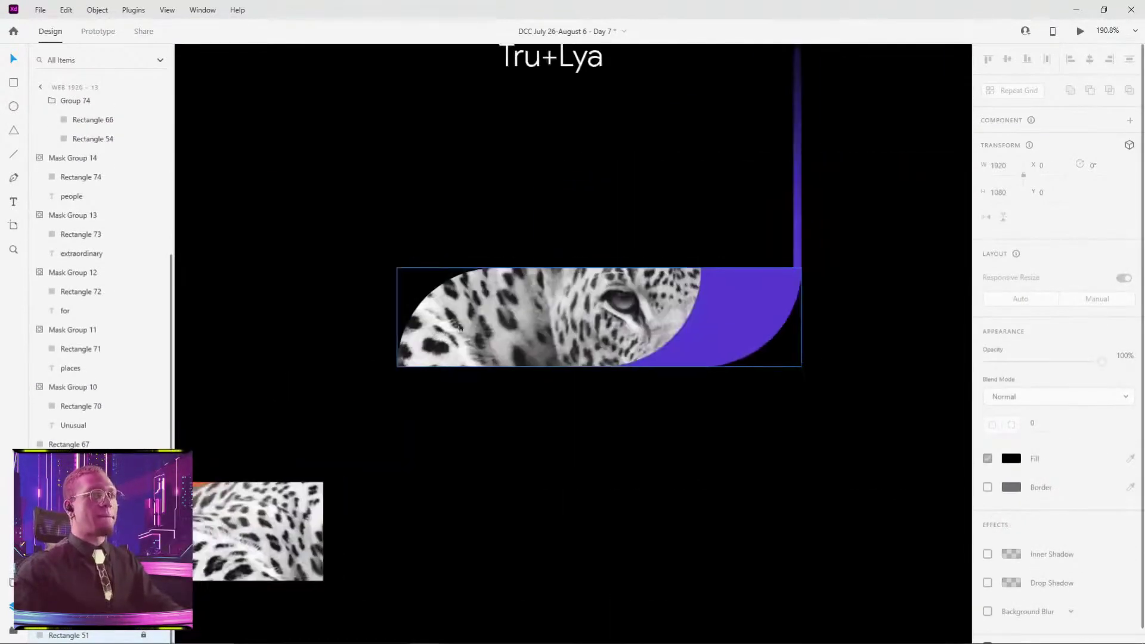
pyautogui.click(599, 308)
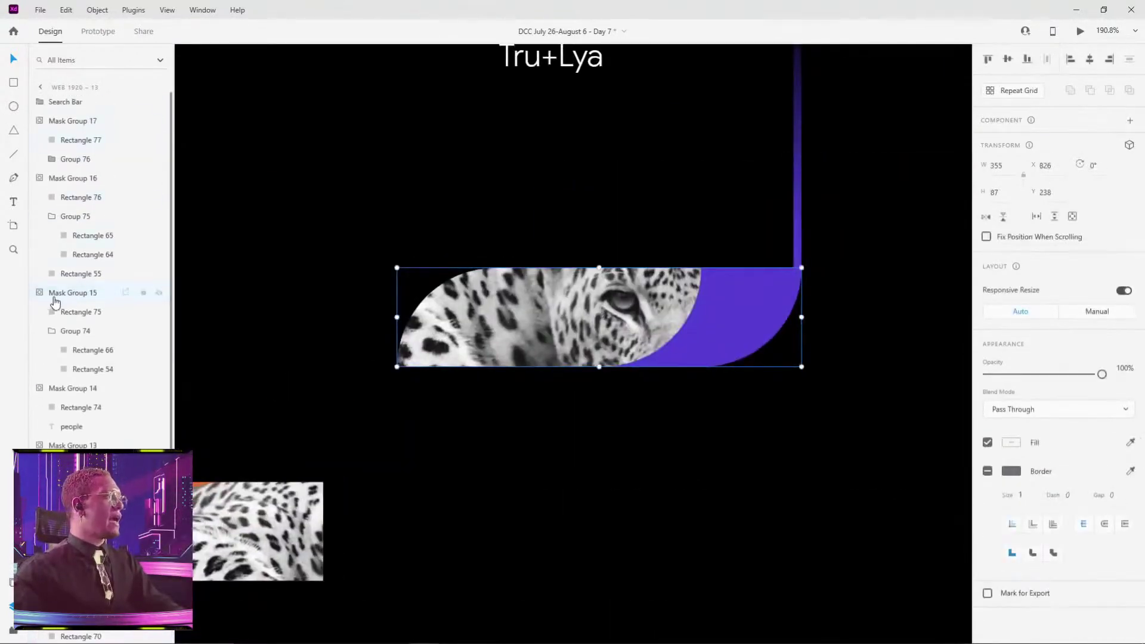
pyautogui.click(75, 315)
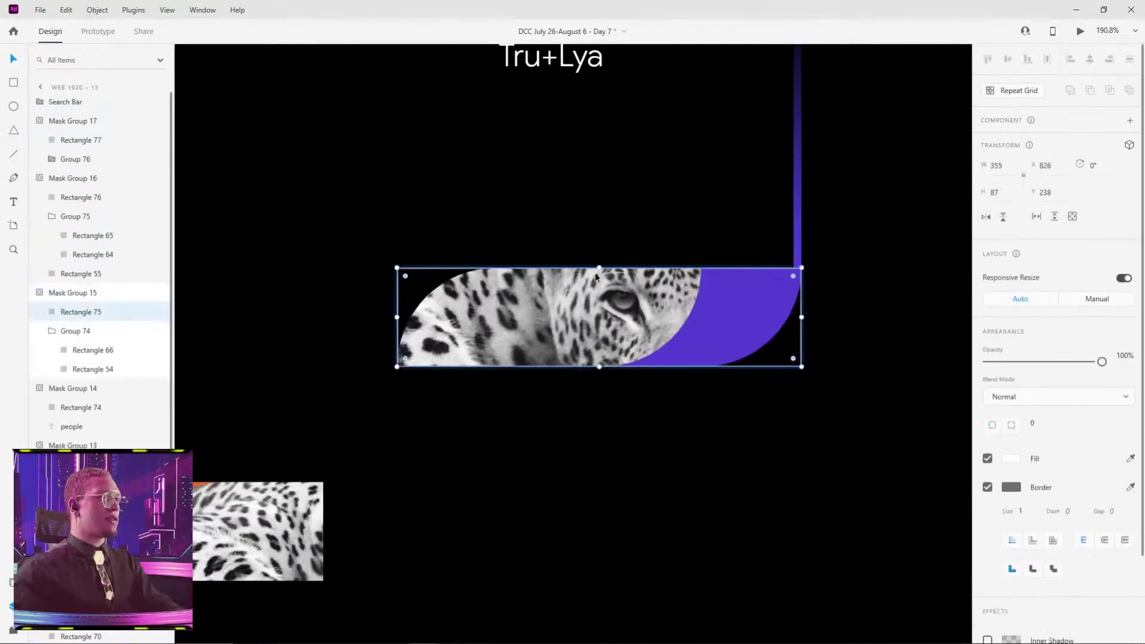
pyautogui.moveTo(599, 267); pyautogui.dragTo(602, 307)
pyautogui.hotkey('ctrl', 'z')
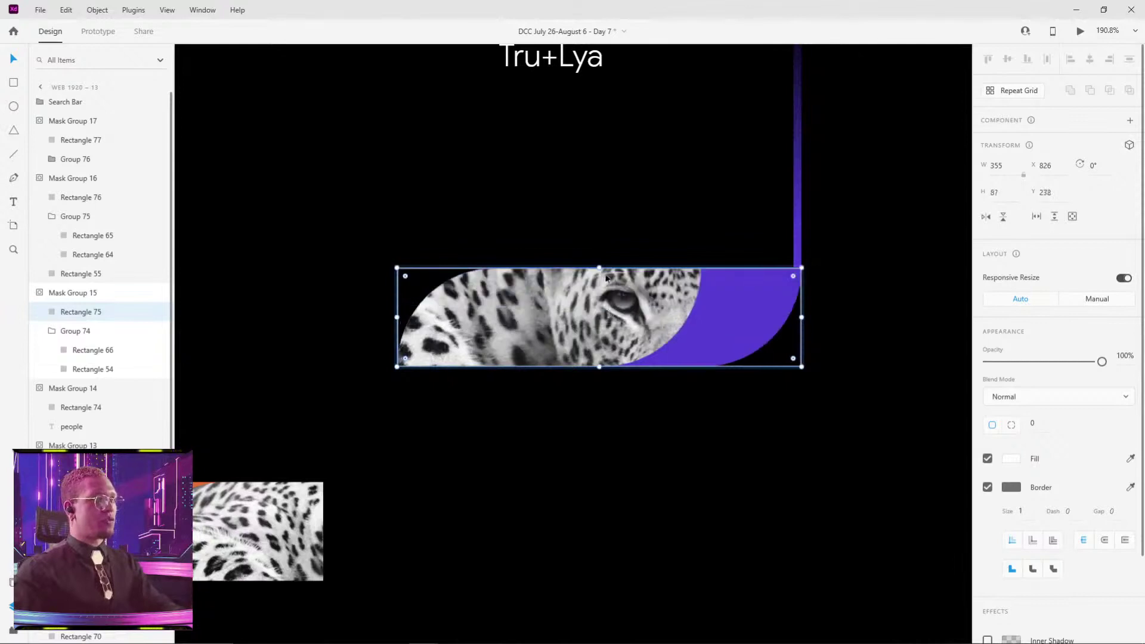
pyautogui.moveTo(599, 268); pyautogui.dragTo(599, 307)
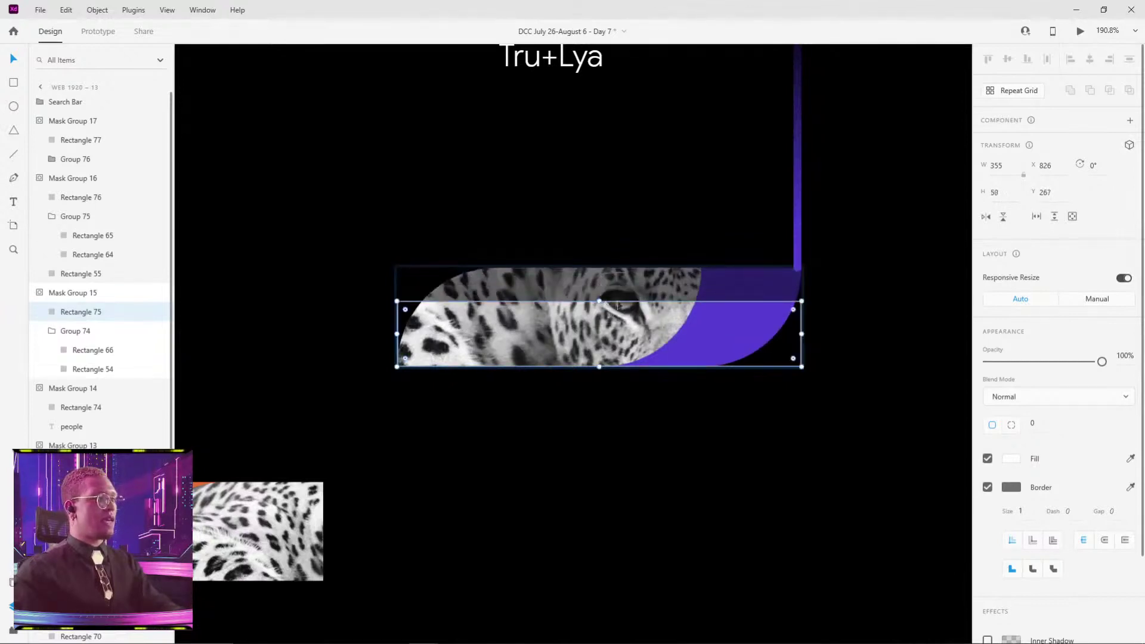
pyautogui.hotkey('ctrl', 'z')
pyautogui.click(884, 295)
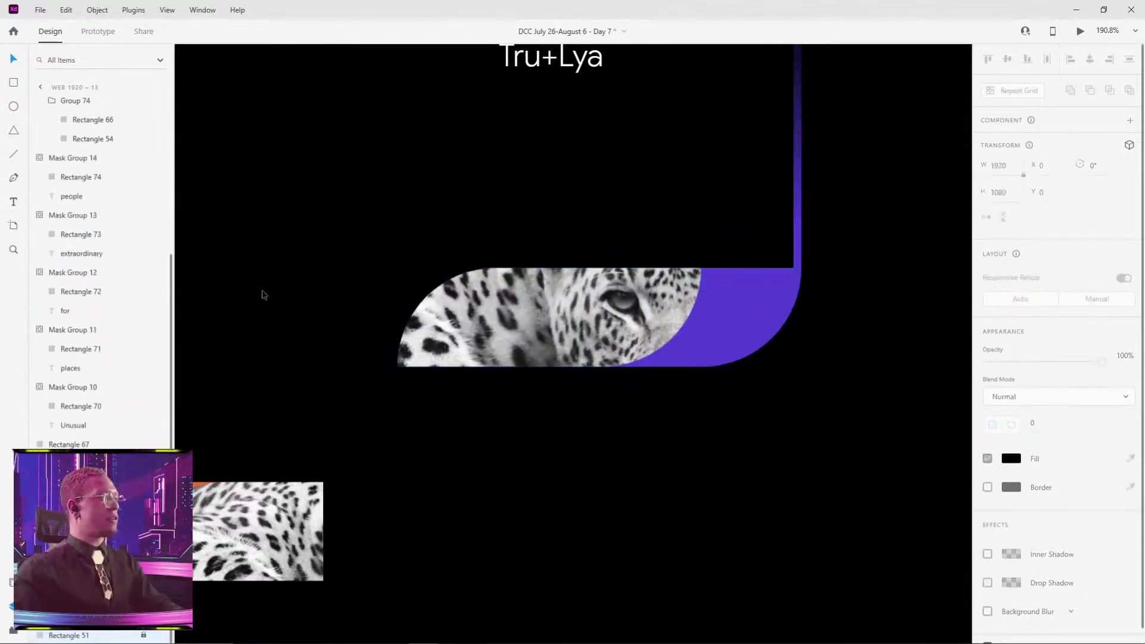
# - Collapse mask Rectangle 75 in Mask Group 15 down to its lower edge and set its height to 0.5
pyautogui.click(478, 289)
pyautogui.click(80, 313)
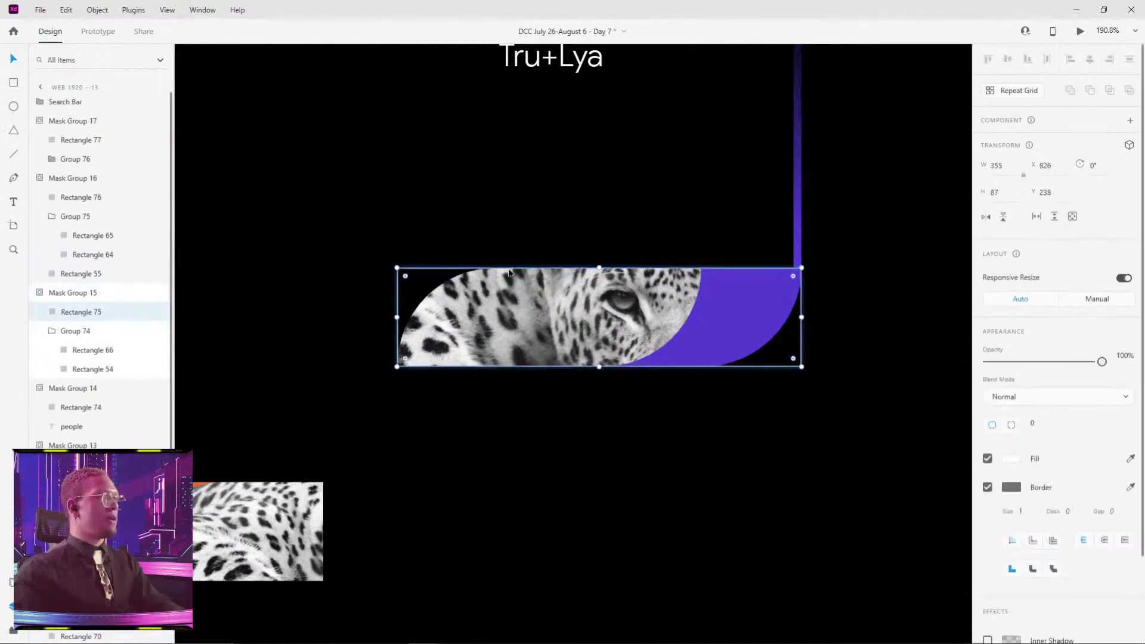
pyautogui.moveTo(599, 266); pyautogui.dragTo(603, 366)
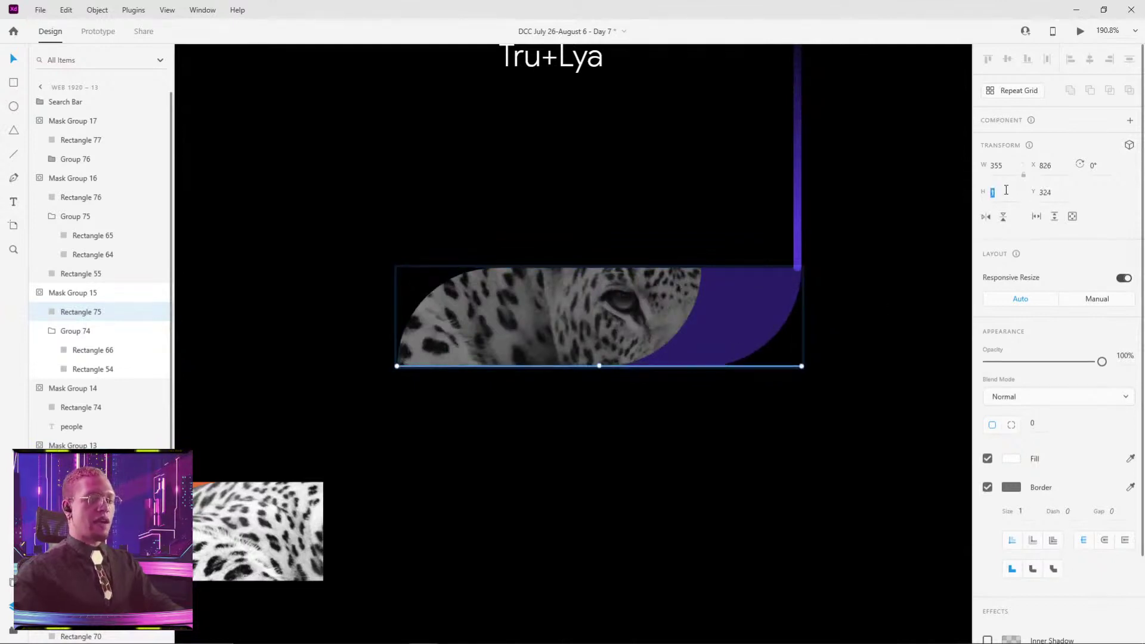
pyautogui.click(856, 176)
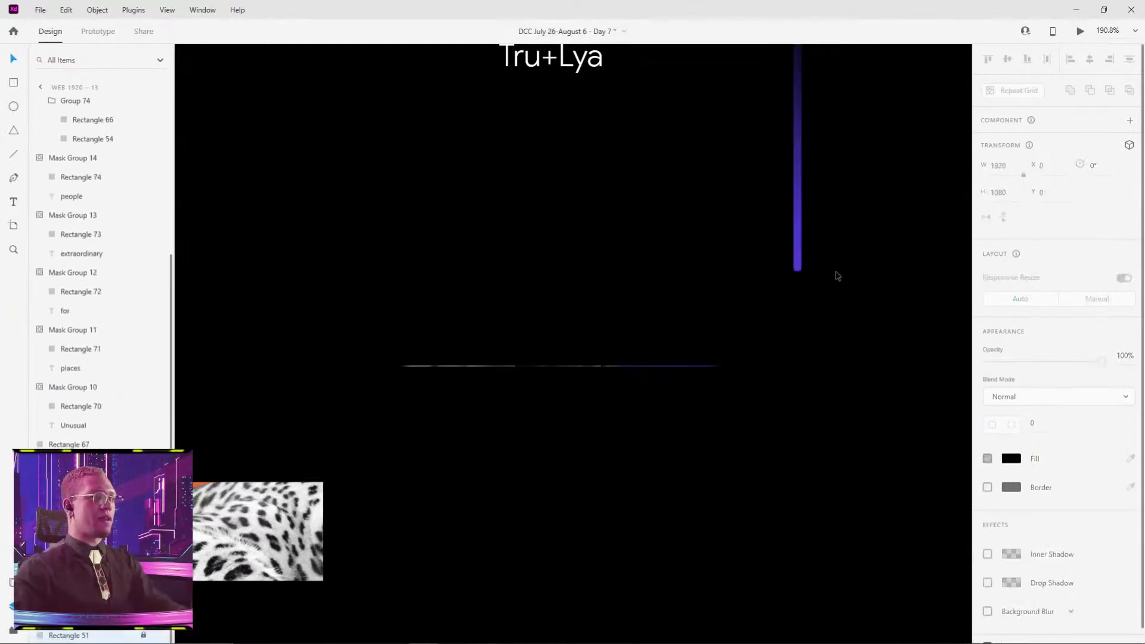
# - Squeeze Mask Group 15 further toward its lower edge to a height of 0.07
pyautogui.click(689, 366)
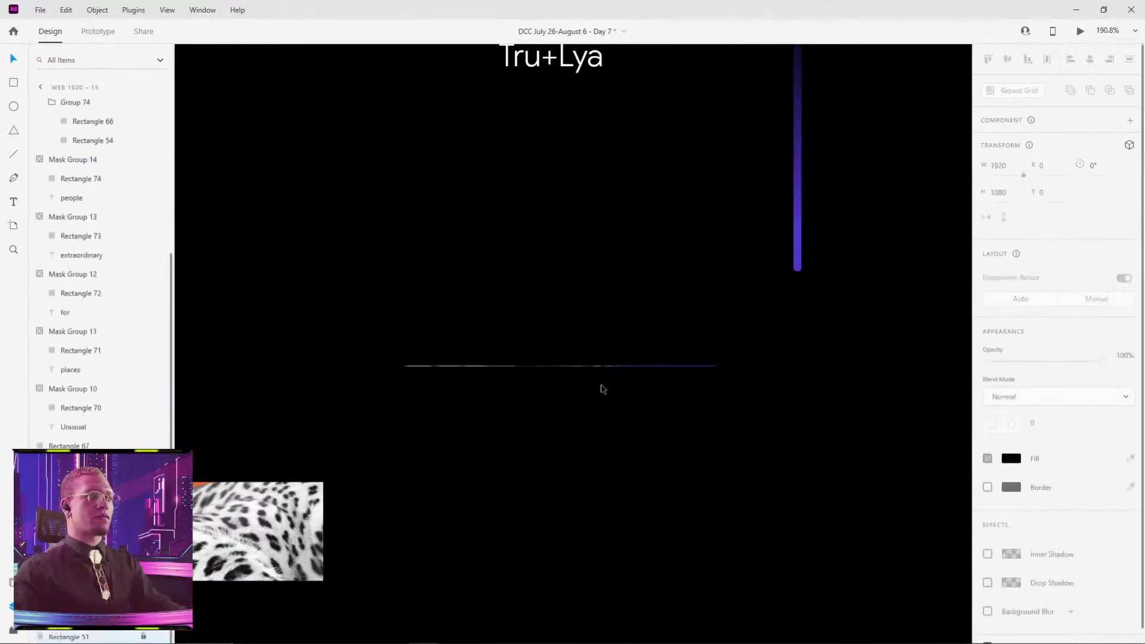
pyautogui.scroll(5, 599, 366)
pyautogui.scroll(6, 590, 368)
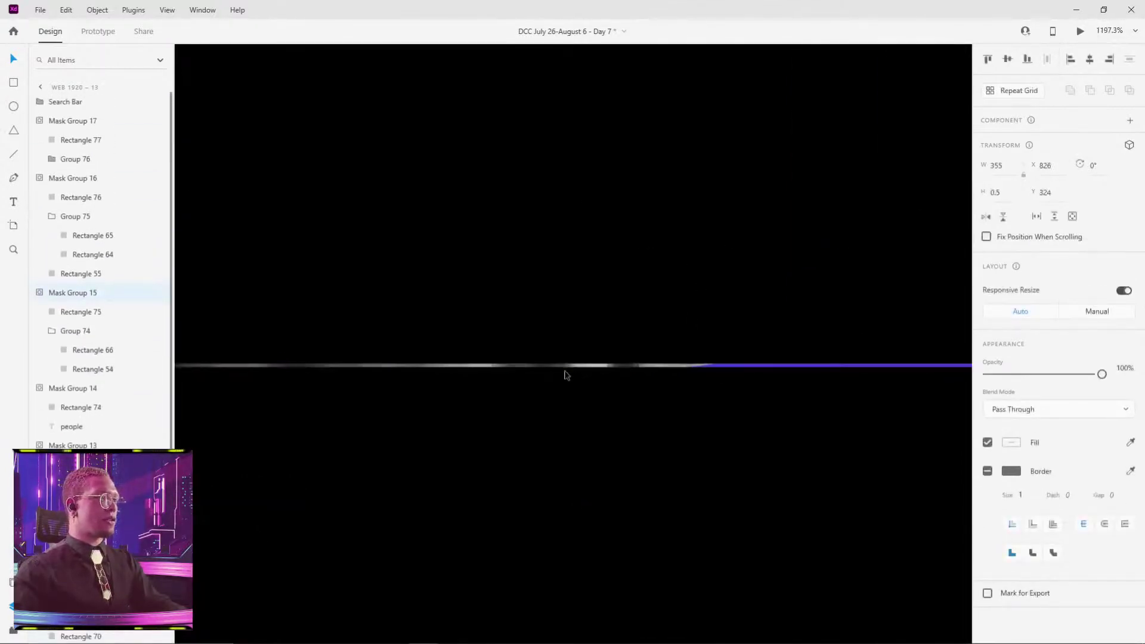
pyautogui.moveTo(604, 363); pyautogui.dragTo(607, 367)
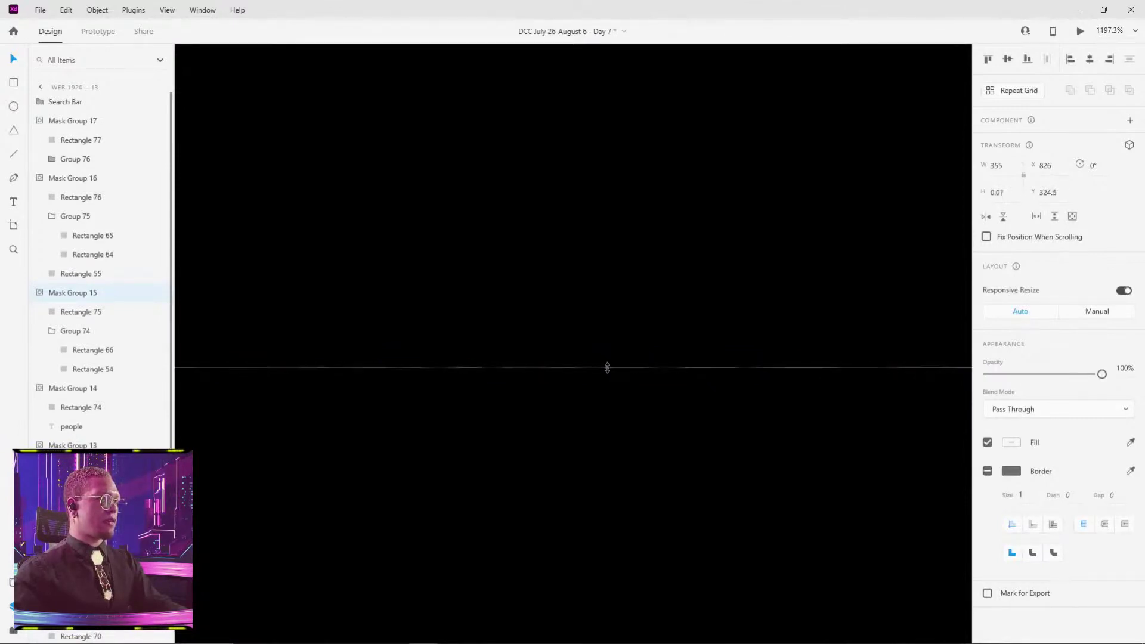
pyautogui.scroll(-5, 620, 340)
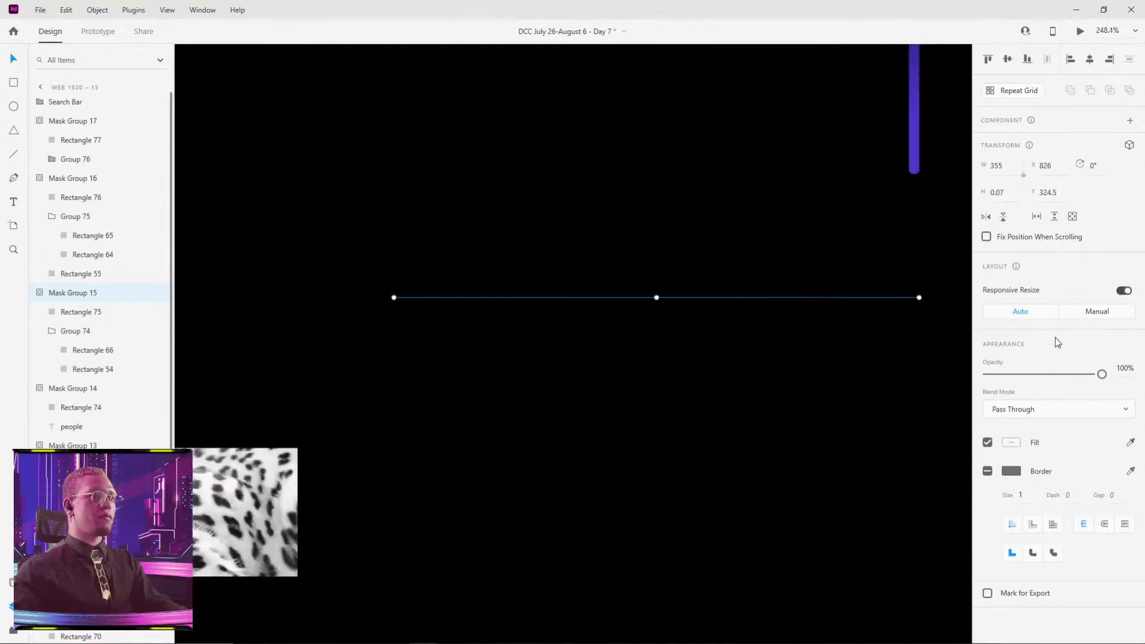
pyautogui.scroll(-5, 626, 312)
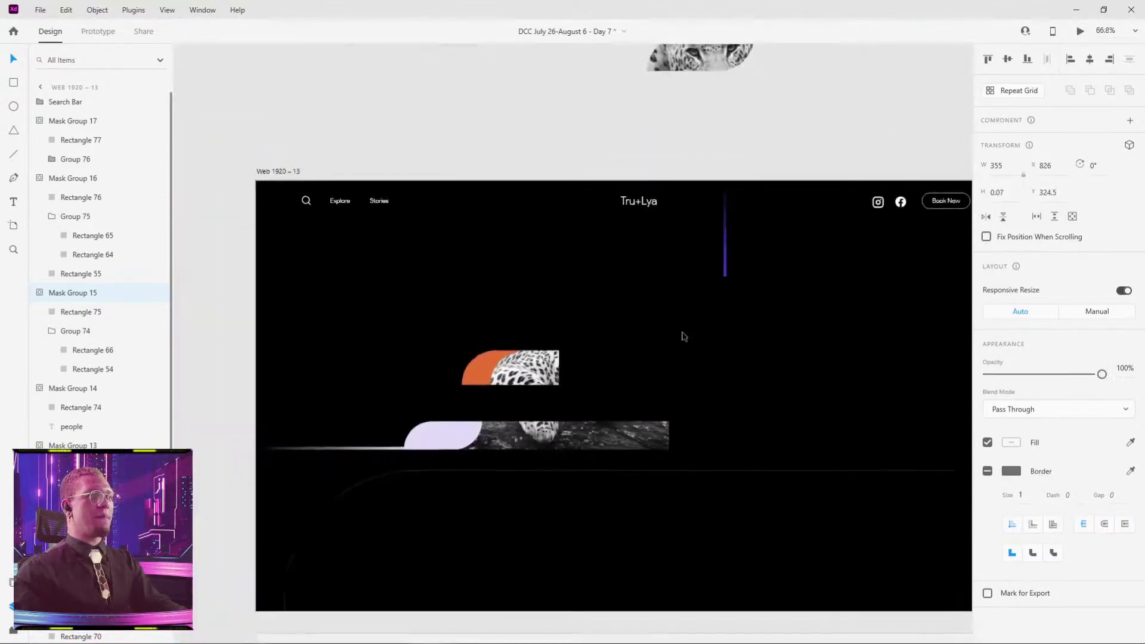
pyautogui.click(719, 346)
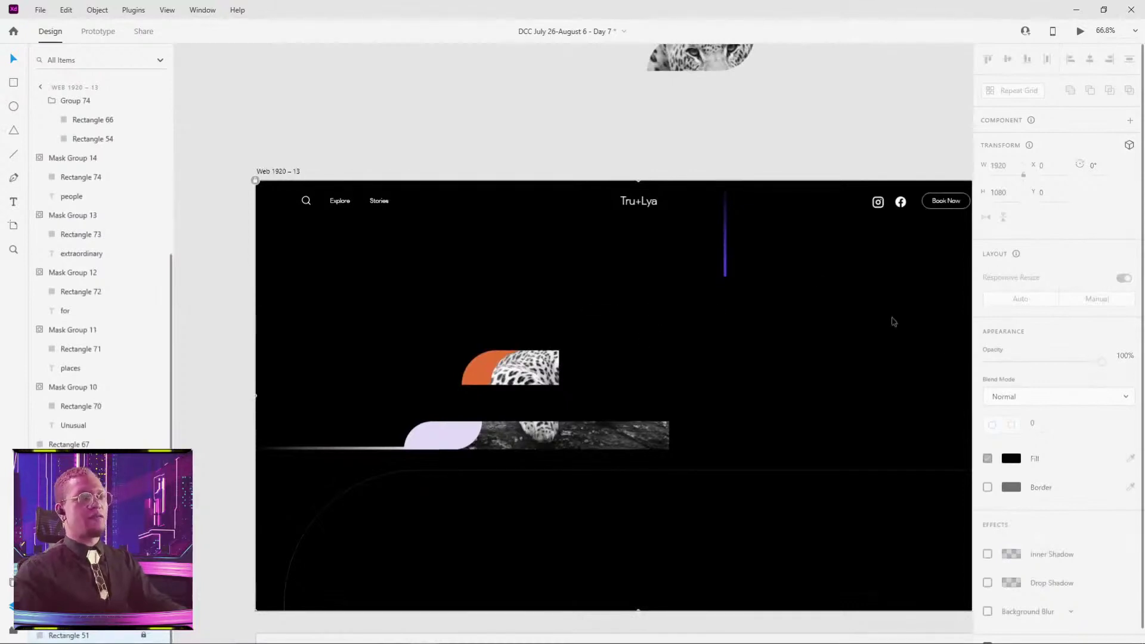
# - Collapse mask Rectangle 76 in Mask Group 16 down to its lower edge, to a height of 1
pyautogui.click(513, 367)
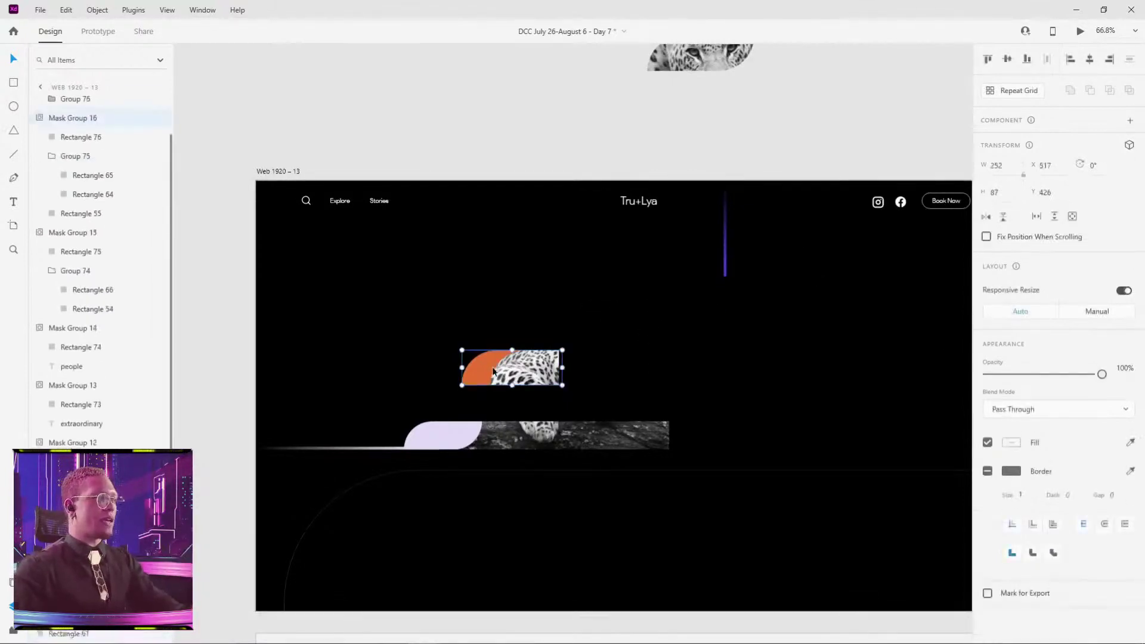
pyautogui.click(80, 197)
pyautogui.scroll(5, 477, 293)
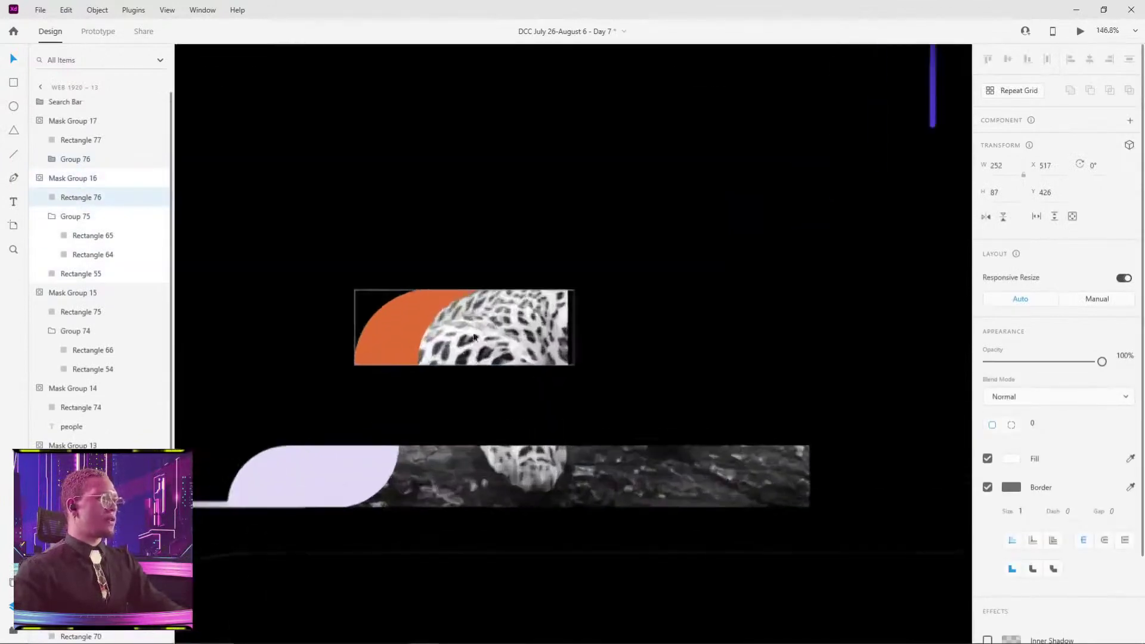
pyautogui.moveTo(470, 270); pyautogui.dragTo(454, 402)
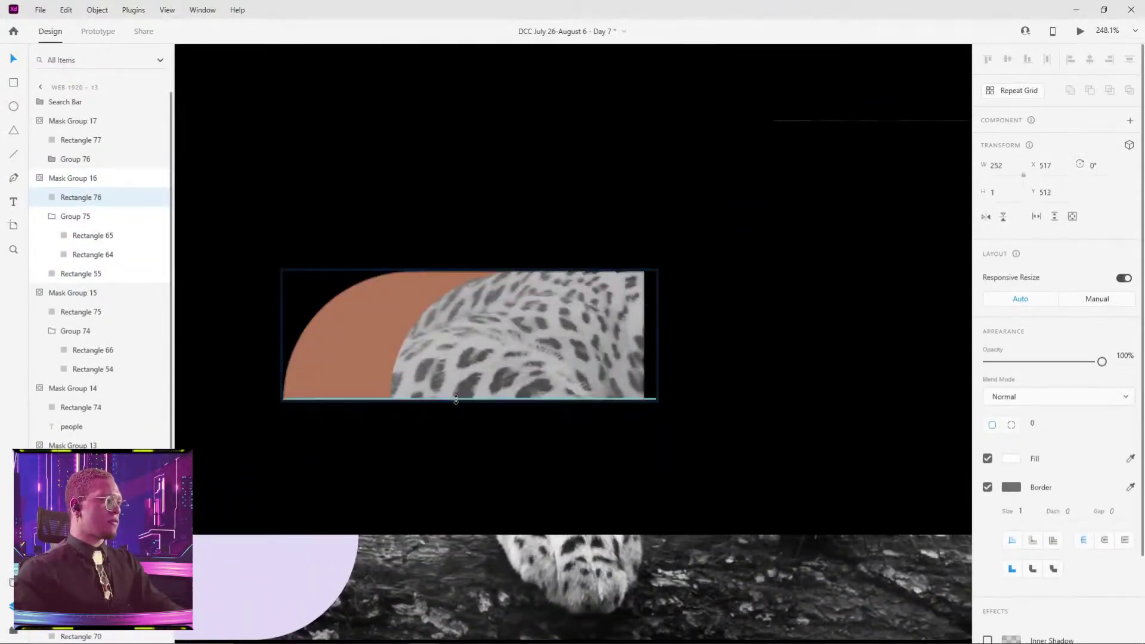
# - Squeeze Mask Group 16 on Web 1920 – 13 further toward its lower edge to a height of 0
pyautogui.scroll(10, 489, 402)
pyautogui.scroll(-6, 560, 412)
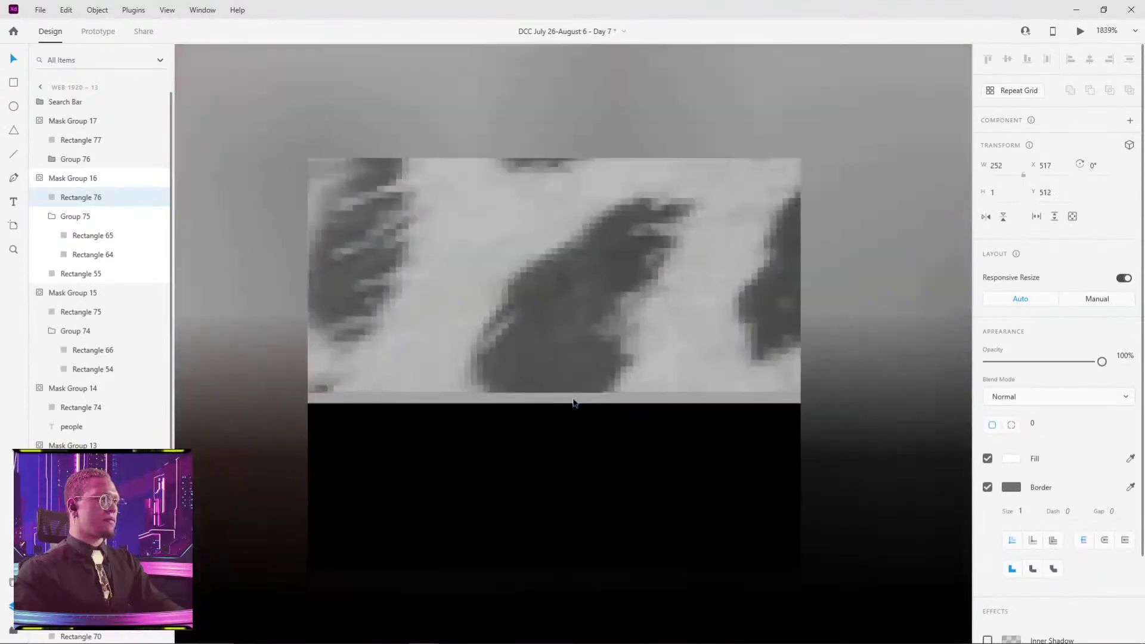
pyautogui.click(658, 491)
pyautogui.click(627, 447)
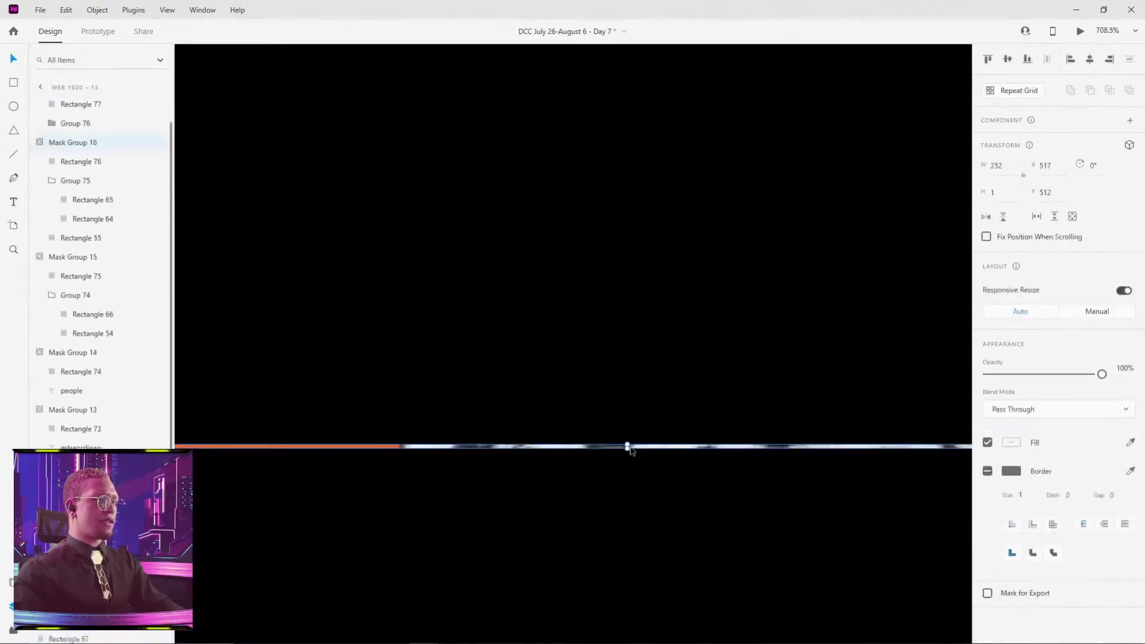
# - Collapse mask Rectangle 77 in Mask Group 17 down to a thin strip along its lower edge
pyautogui.scroll(-8, 654, 458)
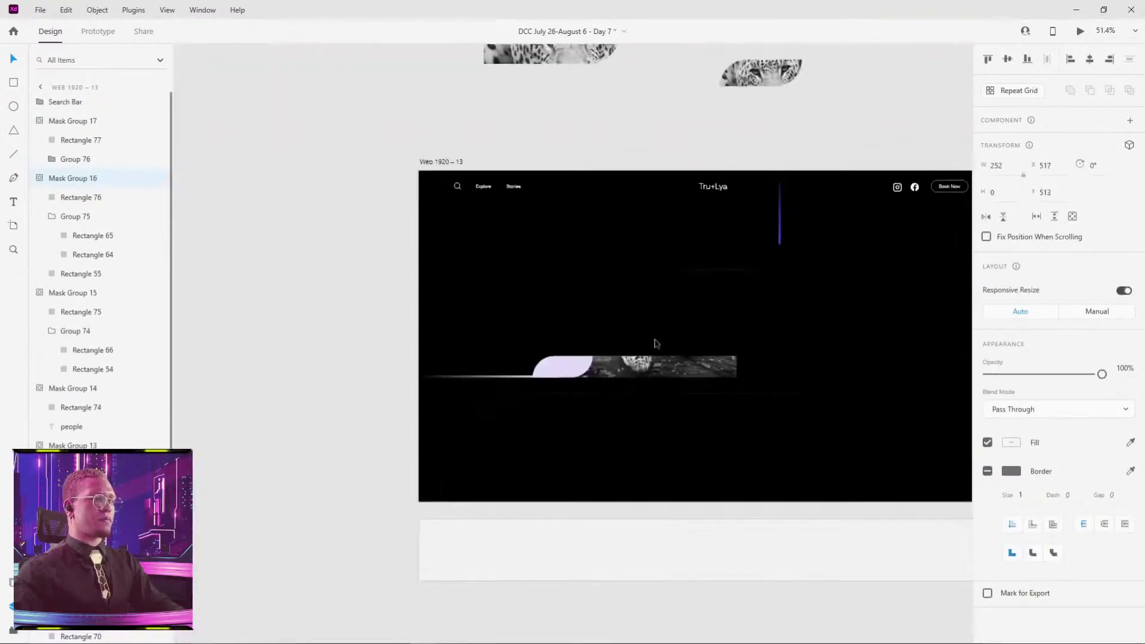
pyautogui.scroll(4, 662, 381)
pyautogui.scroll(2, 662, 382)
pyautogui.click(661, 374)
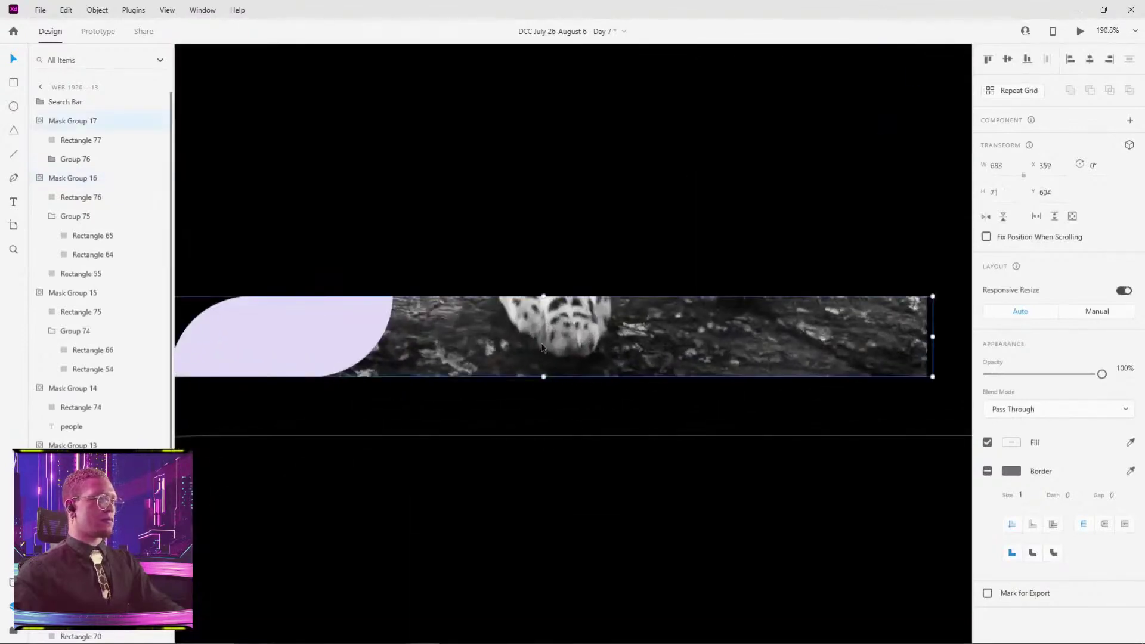
pyautogui.click(71, 143)
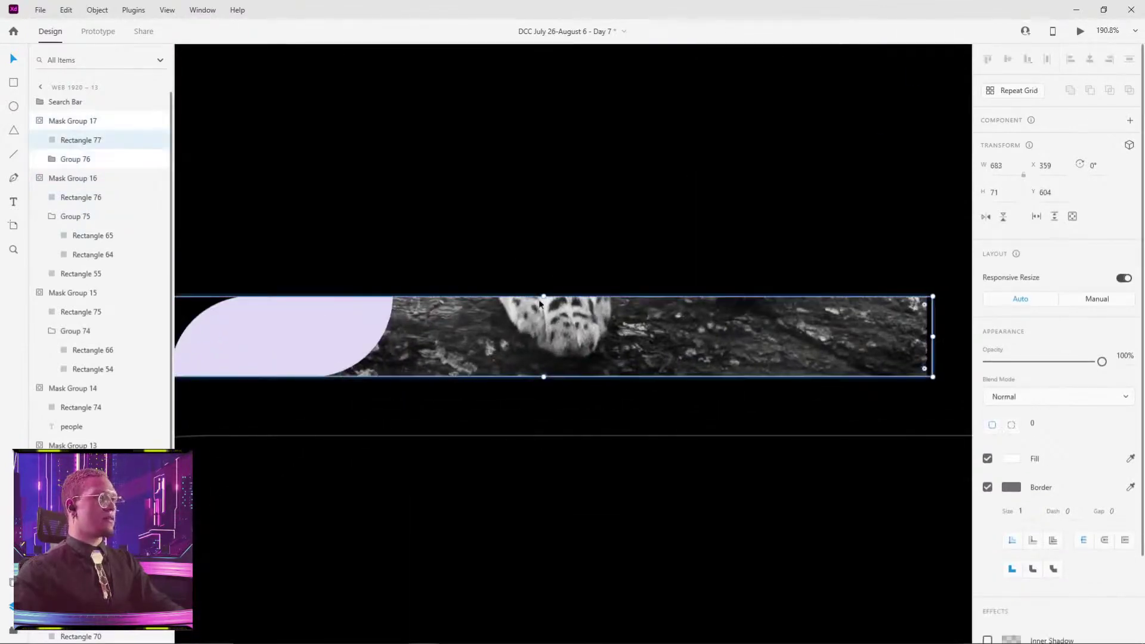
pyautogui.moveTo(543, 297); pyautogui.dragTo(544, 376)
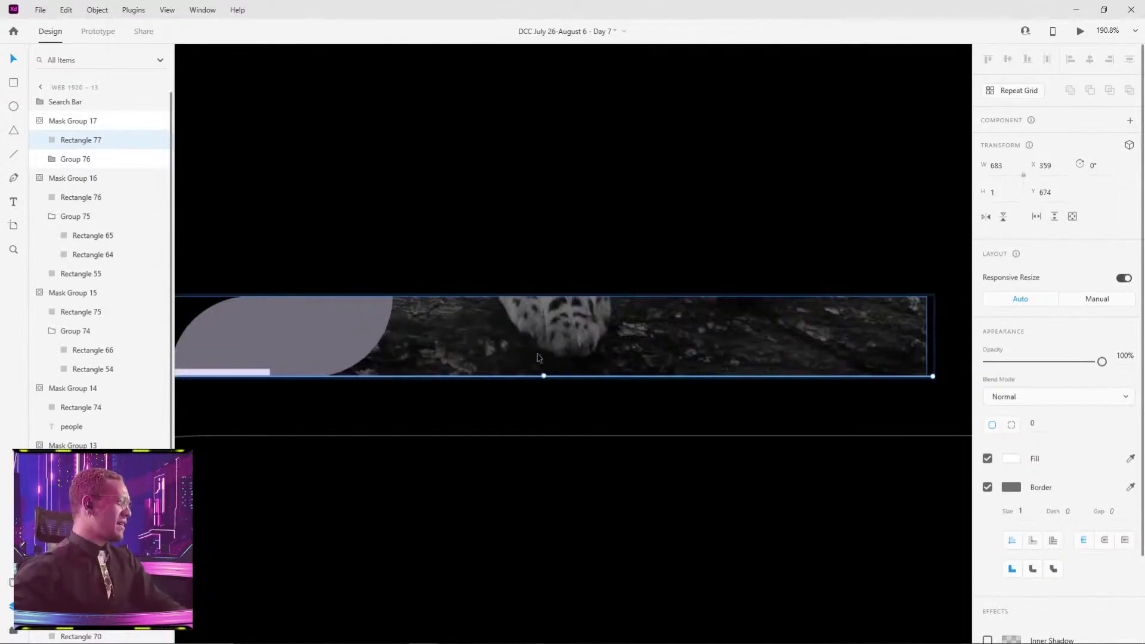
pyautogui.scroll(5, 610, 439)
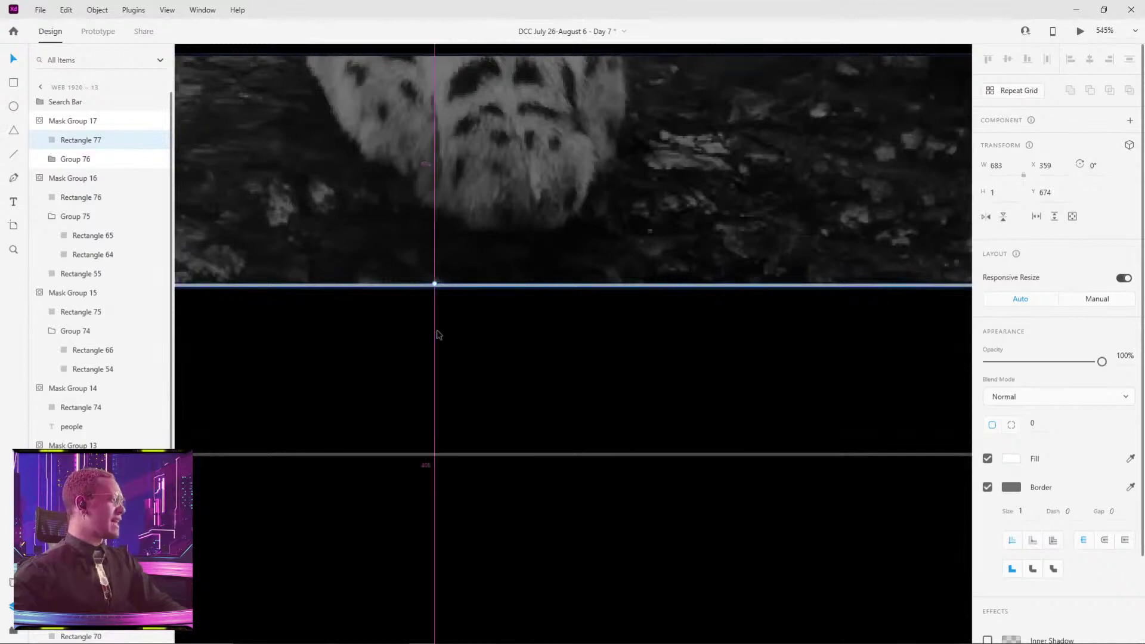
pyautogui.scroll(-2, 435, 326)
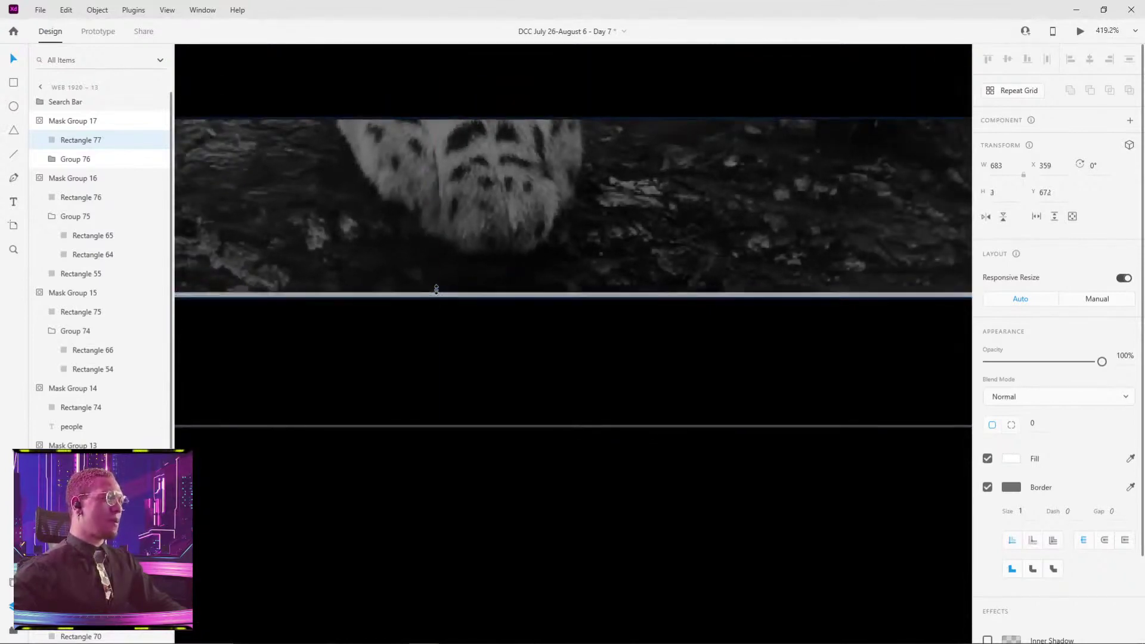
# - Squeeze Mask Group 17 on Web 1920 – 13 further toward its lower edge to a height of 0
pyautogui.click(441, 320)
pyautogui.scroll(3, 441, 320)
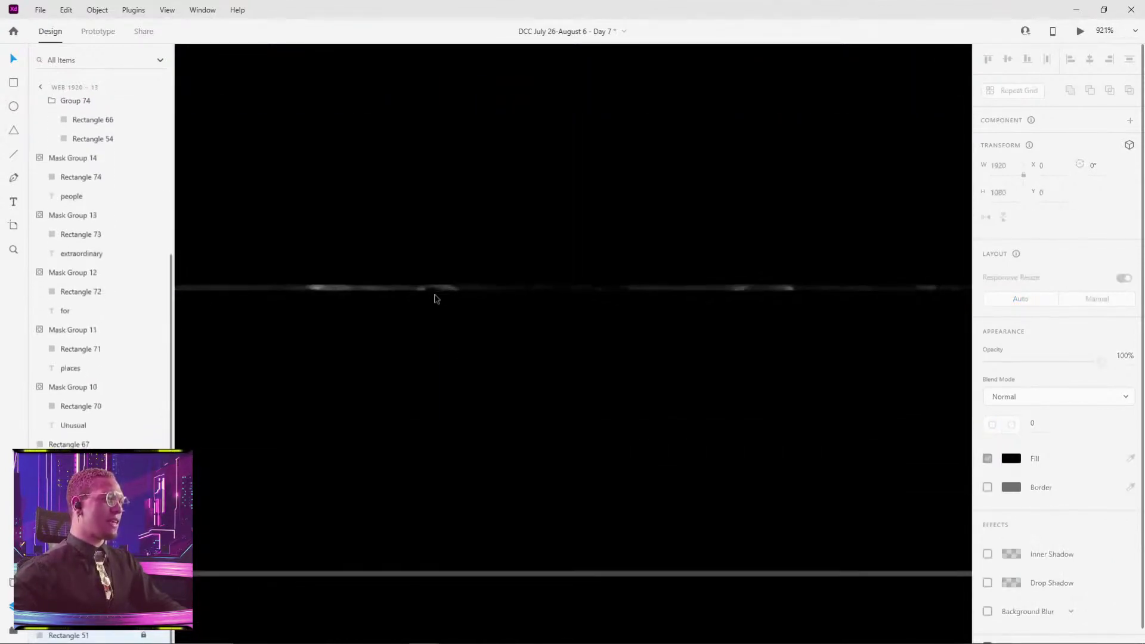
pyautogui.click(435, 287)
pyautogui.moveTo(435, 287); pyautogui.dragTo(435, 289)
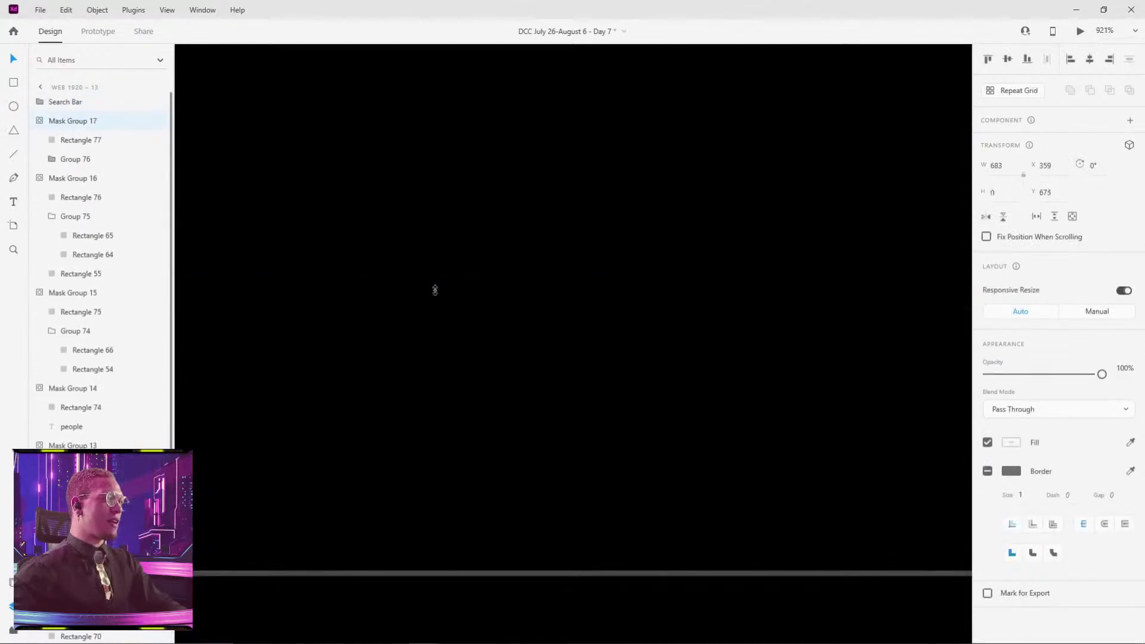
# - Preview the prototype animation starting from the Web 1920 – 13 artboard and close the preview
pyautogui.scroll(-10, 481, 382)
pyautogui.scroll(-5, 484, 383)
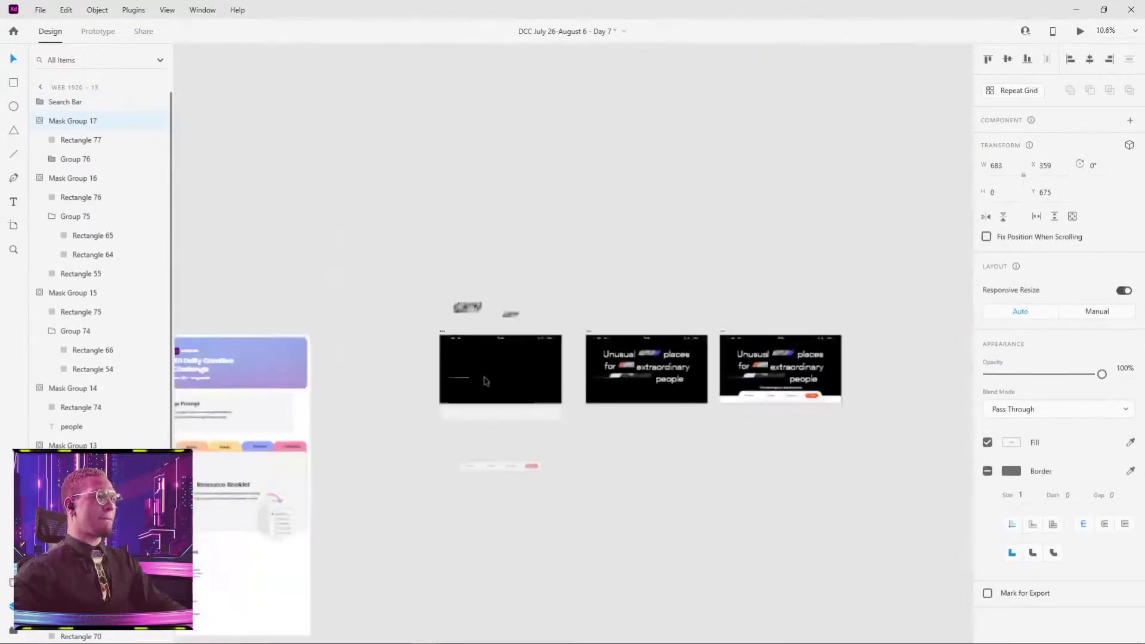
pyautogui.scroll(3, 541, 424)
pyautogui.click(428, 370)
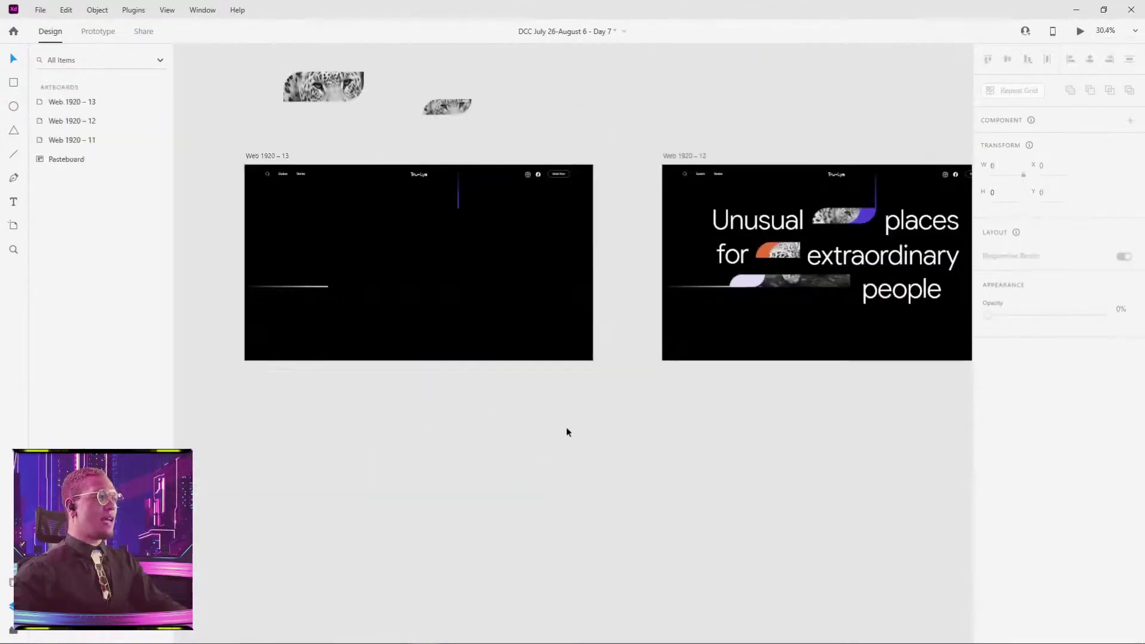
pyautogui.hscroll(-3, 585, 420)
pyautogui.scroll(1, 585, 420)
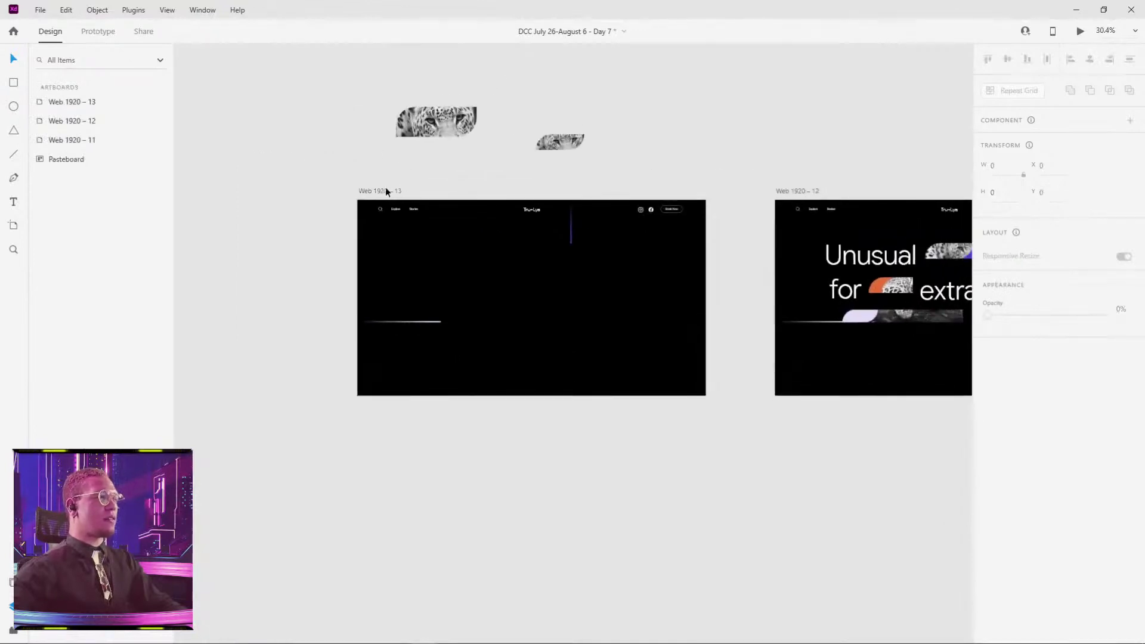
pyautogui.click(387, 191)
pyautogui.click(1081, 32)
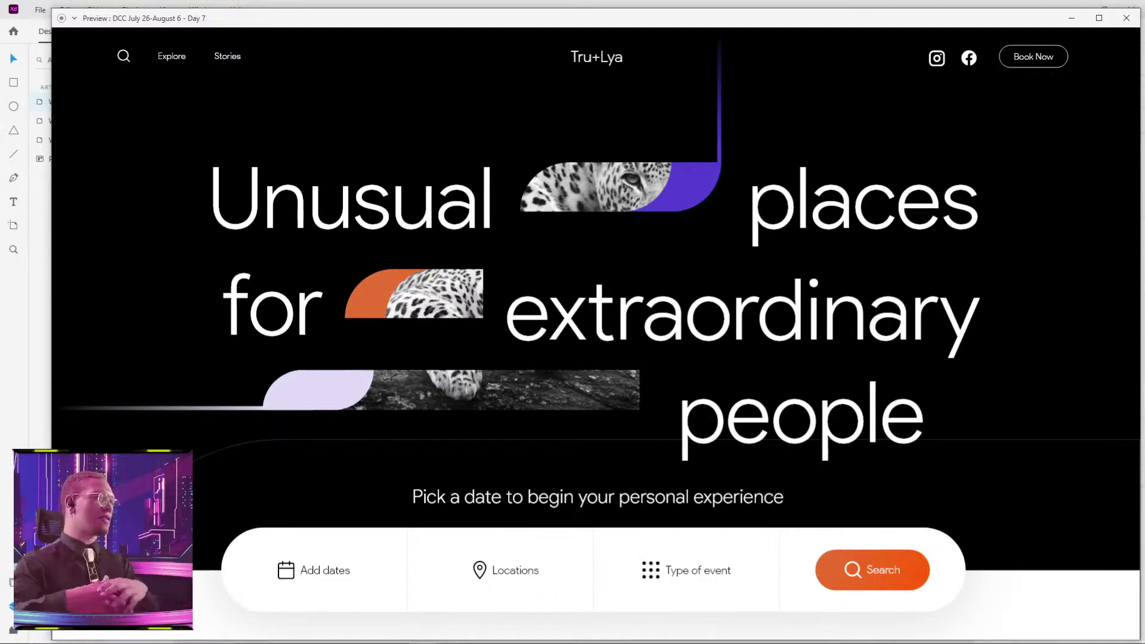
pyautogui.click(1124, 19)
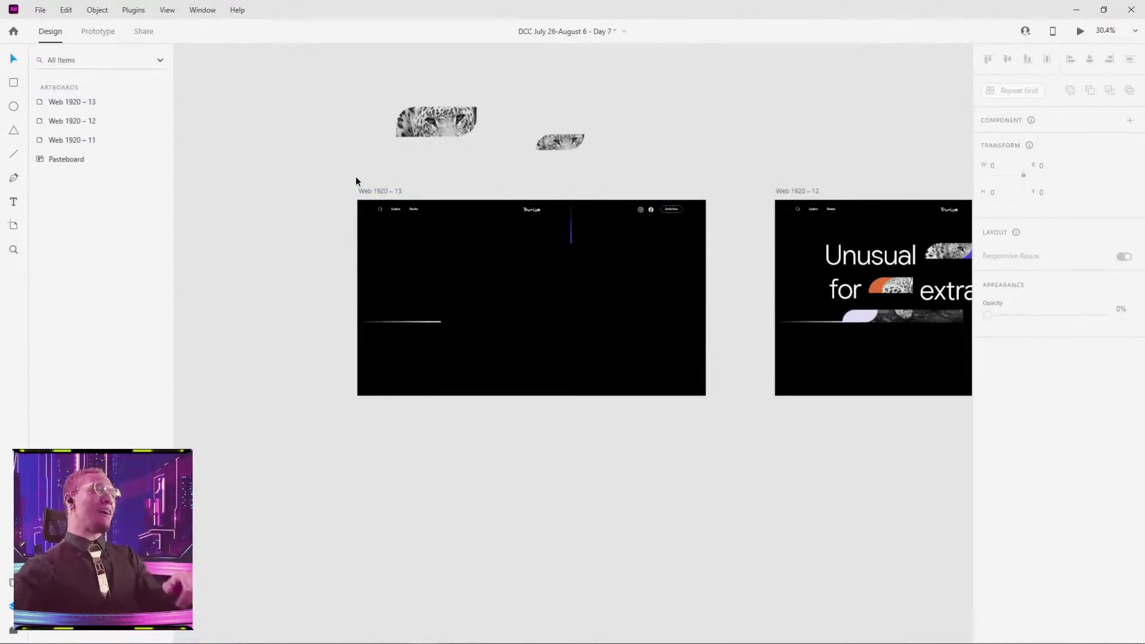
# - Duplicate the Web 1920 – 13 artboard and place the copy directly to its left
pyautogui.scroll(-3, 410, 180)
pyautogui.moveTo(409, 184); pyautogui.dragTo(429, 218)
pyautogui.click(493, 158)
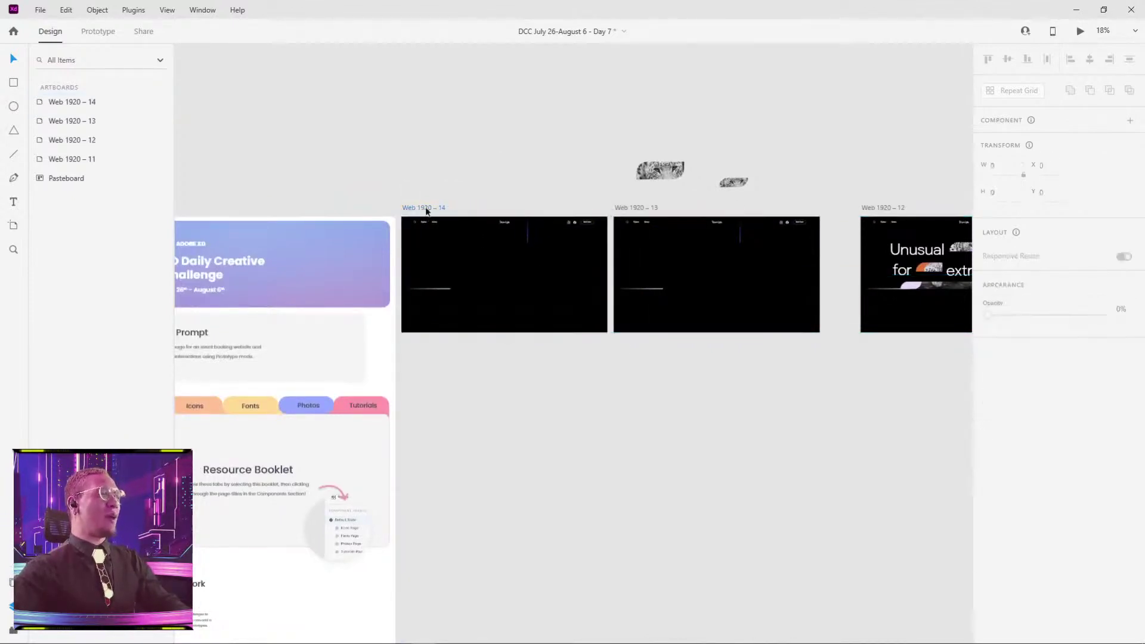
# - Move Web 1920 – 14 and Web 1920 – 13 together to the right, close beside the Web 1920 – 12 artboard
pyautogui.click(424, 207)
pyautogui.keyDown('shift'); pyautogui.click(631, 207); pyautogui.keyUp('shift')
pyautogui.hscroll(5, 597, 191)
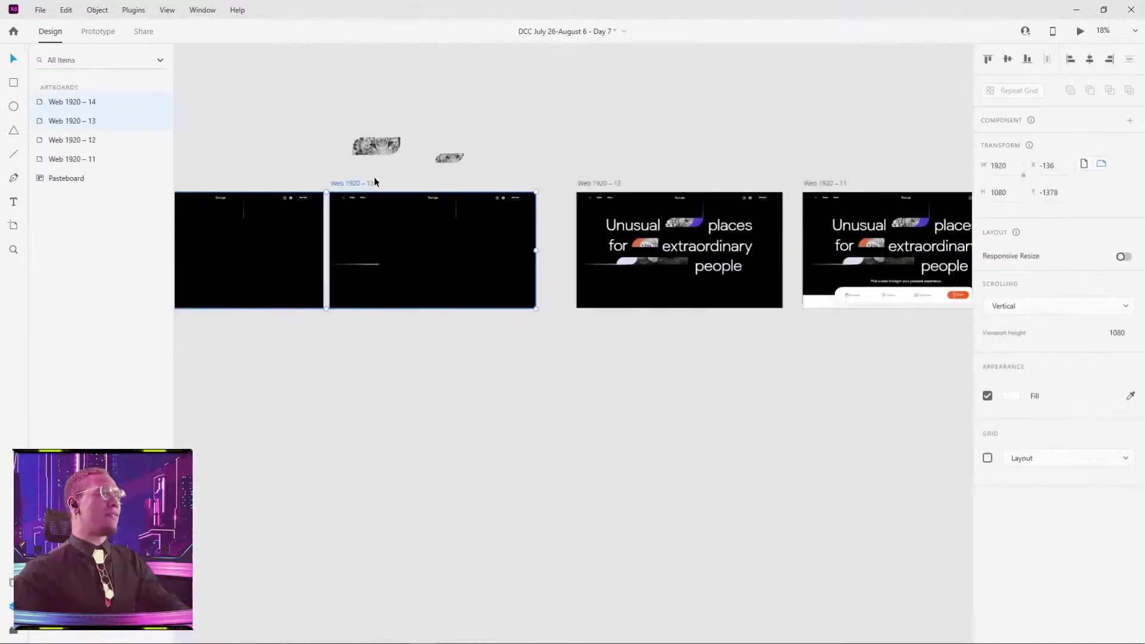
pyautogui.moveTo(350, 186); pyautogui.dragTo(383, 185)
pyautogui.click(406, 136)
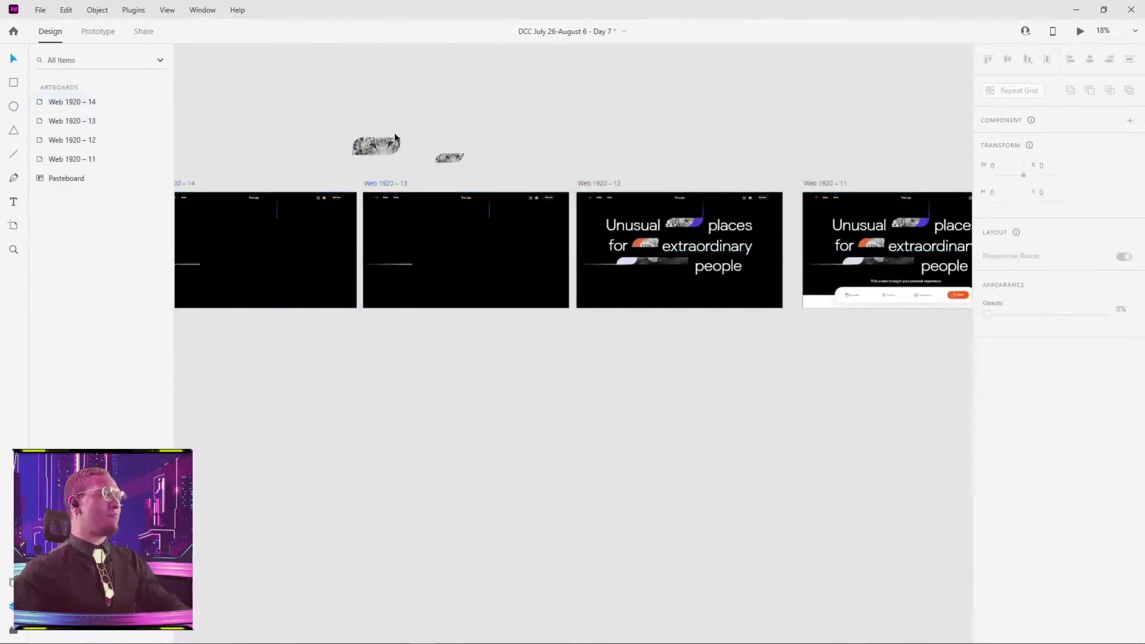
pyautogui.moveTo(409, 133); pyautogui.dragTo(479, 130)
pyautogui.scroll(3, 739, 131)
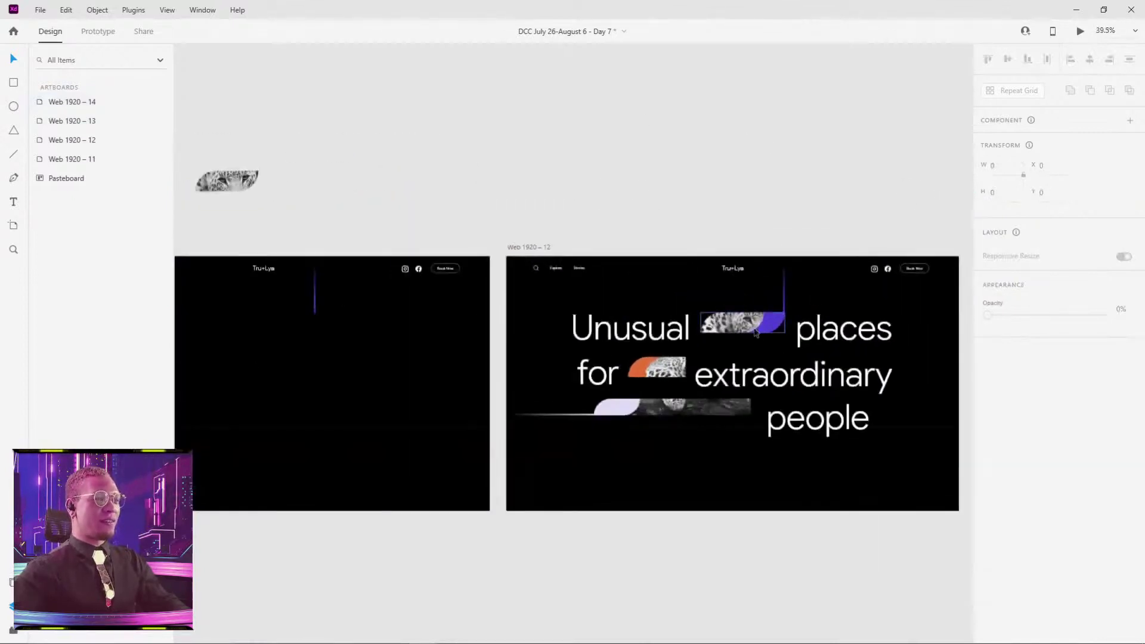
pyautogui.click(741, 326)
pyautogui.hscroll(-6, 590, 120)
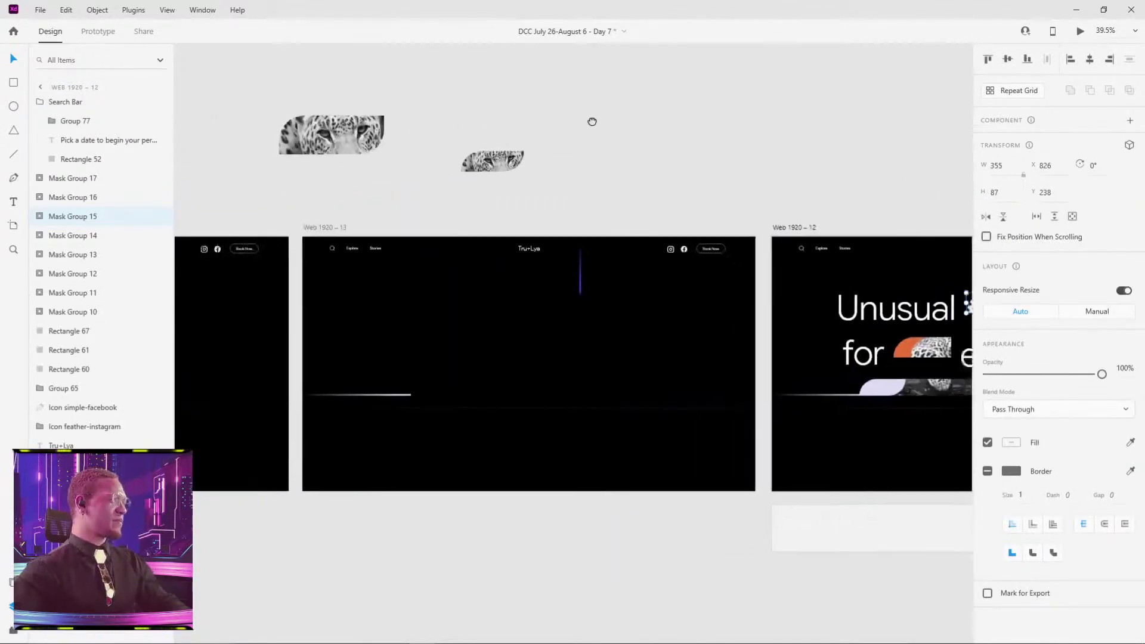
pyautogui.hscroll(-5, 633, 572)
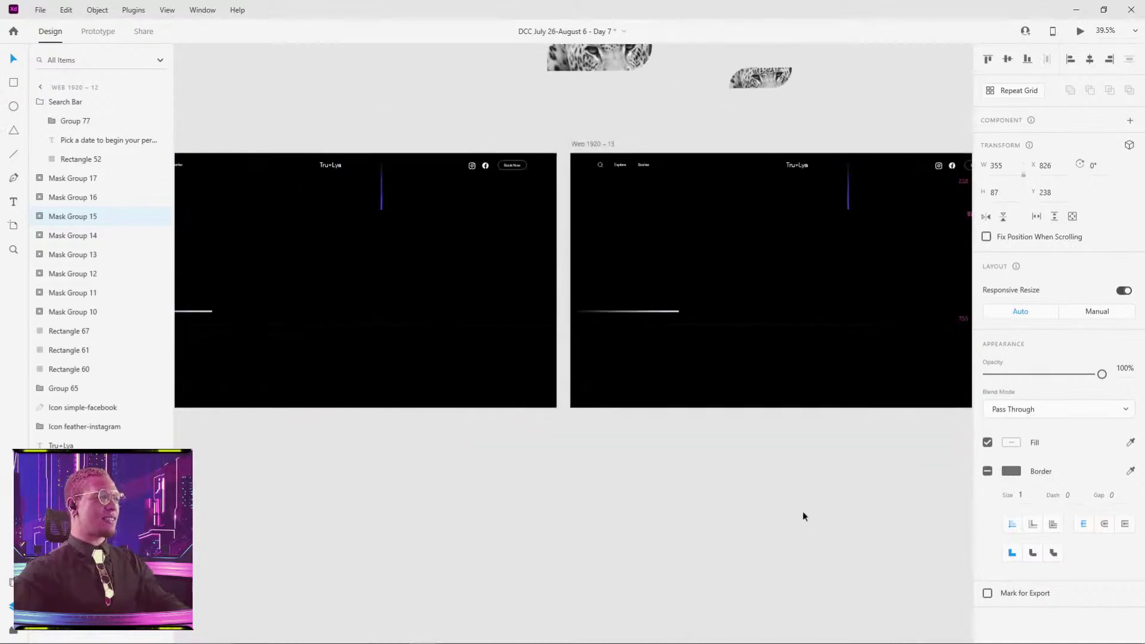
# - Switch to the other open XD document, examine the artboards beside Web 1920 – 10, and return to the Day 7 document
pyautogui.hotkey('alt', 'Tab')
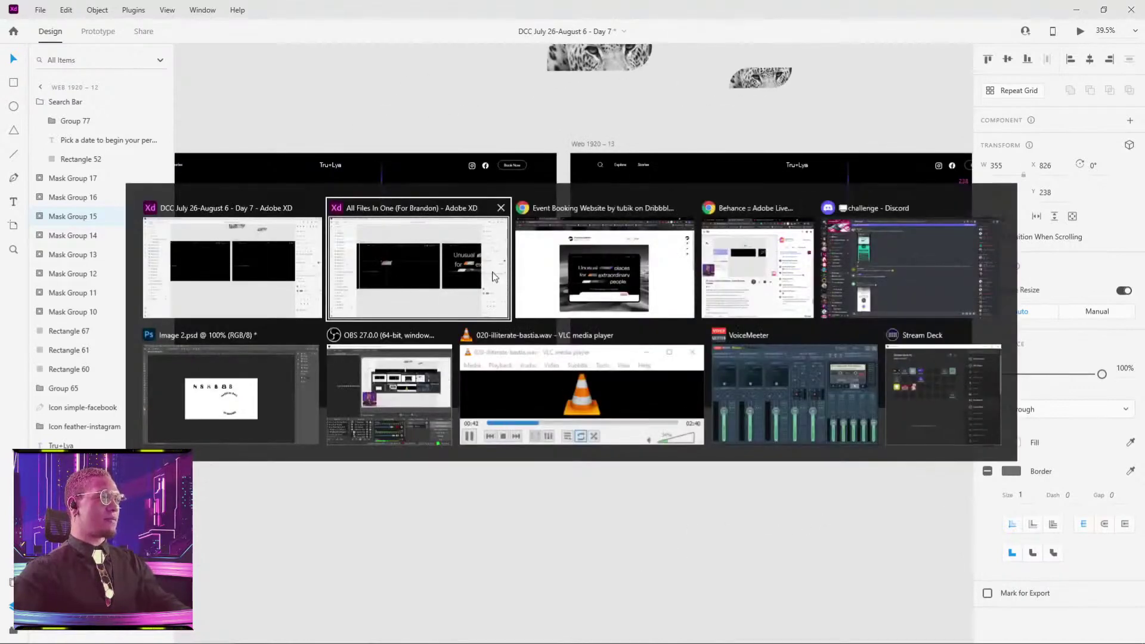
pyautogui.click(405, 289)
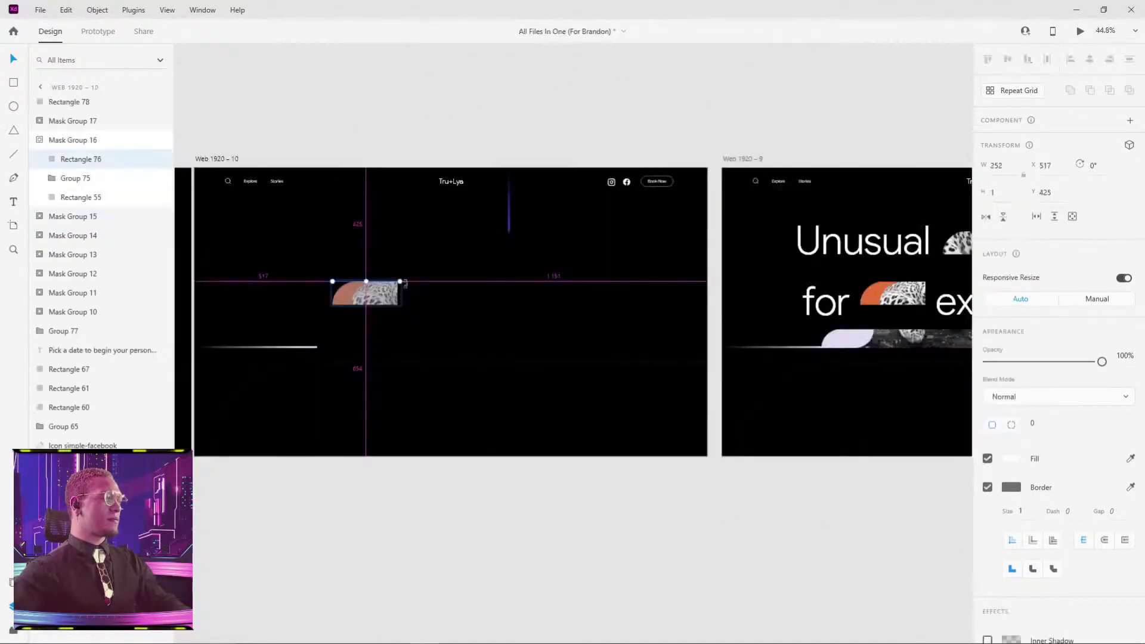
pyautogui.moveTo(468, 365); pyautogui.dragTo(689, 359)
pyautogui.hscroll(-5, 592, 310)
pyautogui.scroll(3, 695, 248)
pyautogui.hscroll(6, 695, 248)
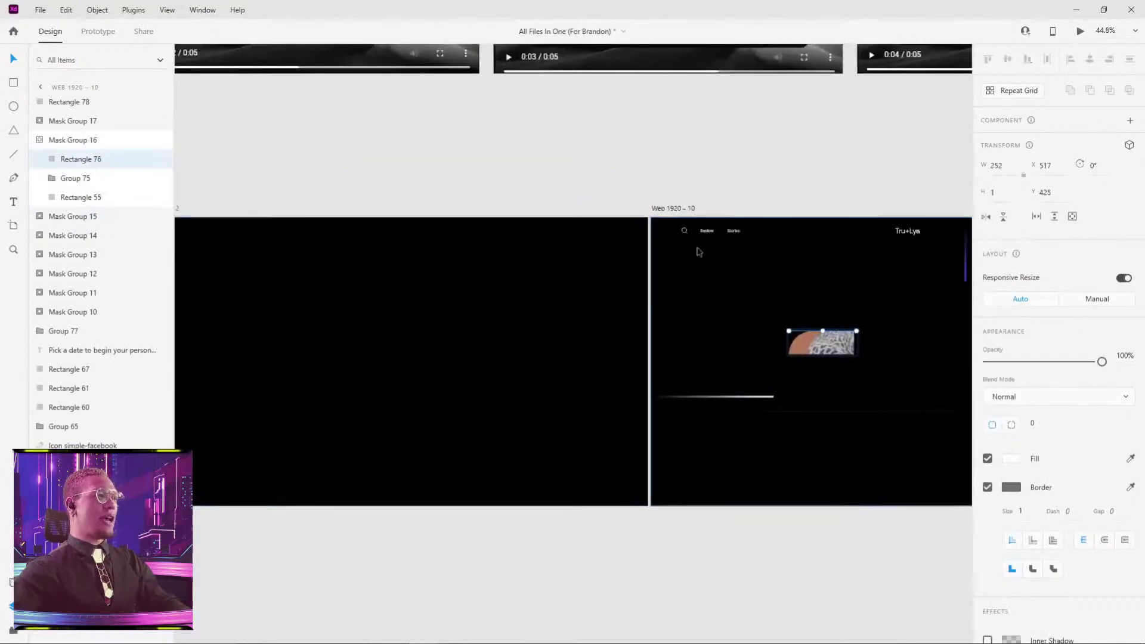
pyautogui.hscroll(6, 697, 236)
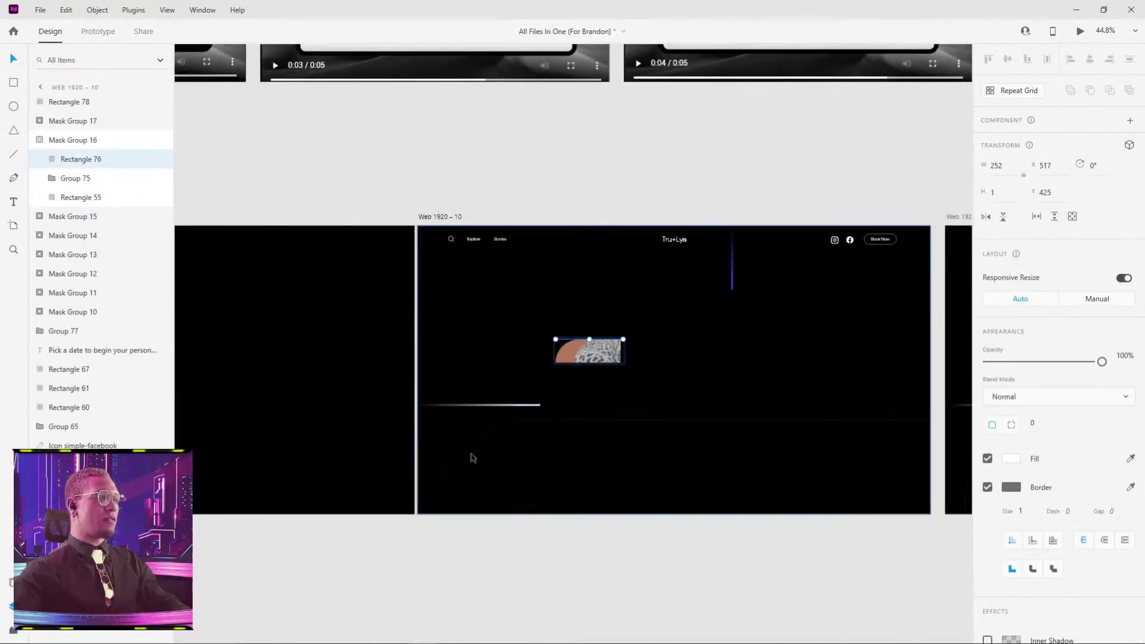
pyautogui.hotkey('alt', 'Tab')
# - Move the horizontal gradient line Rectangle 61 on Web 1920 – 14 off the artboard's left edge to X -459, keeping Y at 668
pyautogui.moveTo(232, 343); pyautogui.dragTo(475, 390)
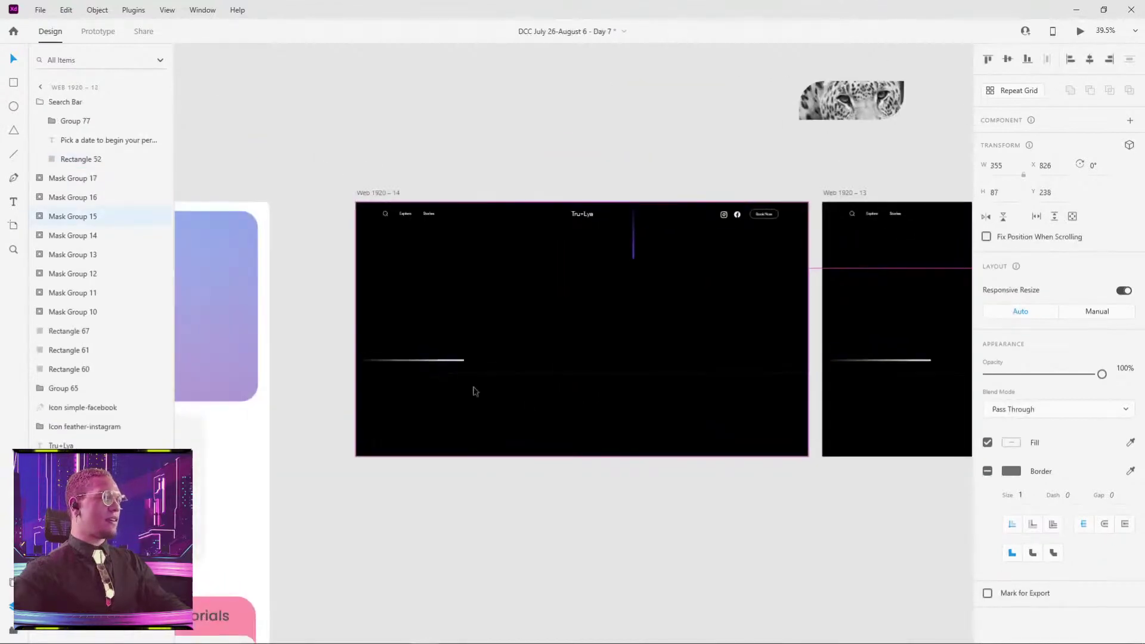
pyautogui.click(448, 360)
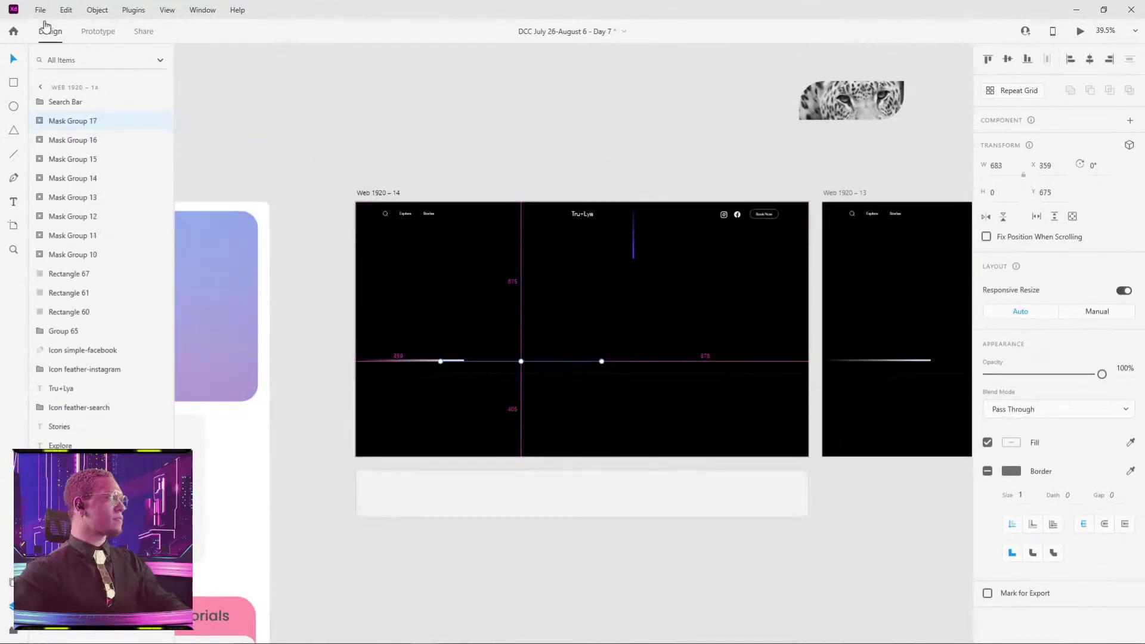
pyautogui.click(582, 123)
pyautogui.click(429, 360)
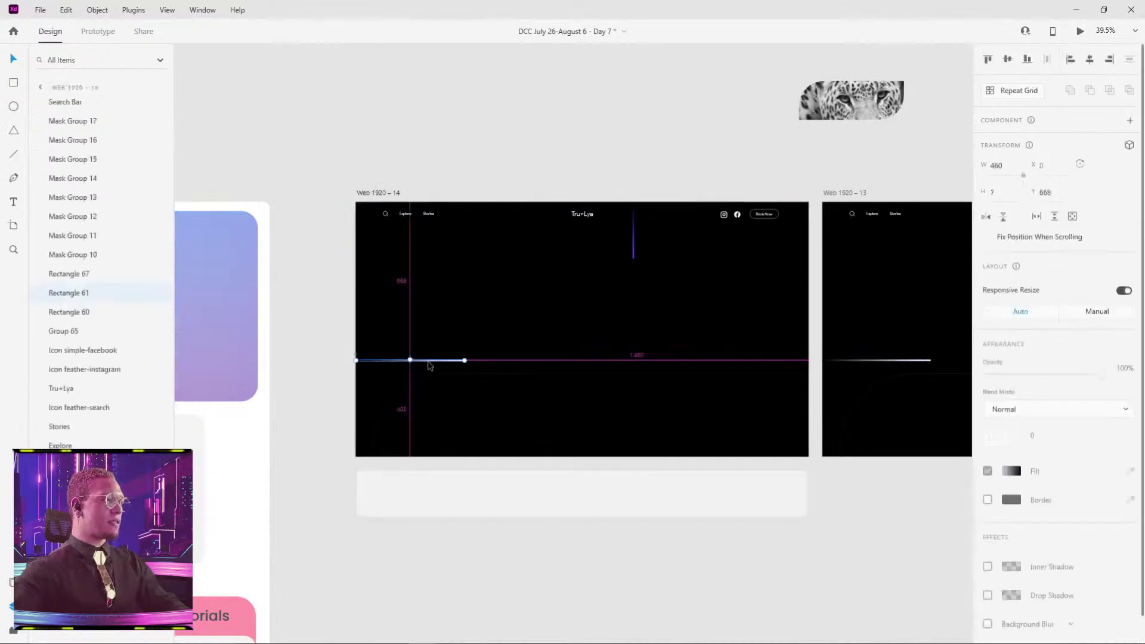
pyautogui.scroll(5, 397, 392)
pyautogui.hscroll(-5, 357, 374)
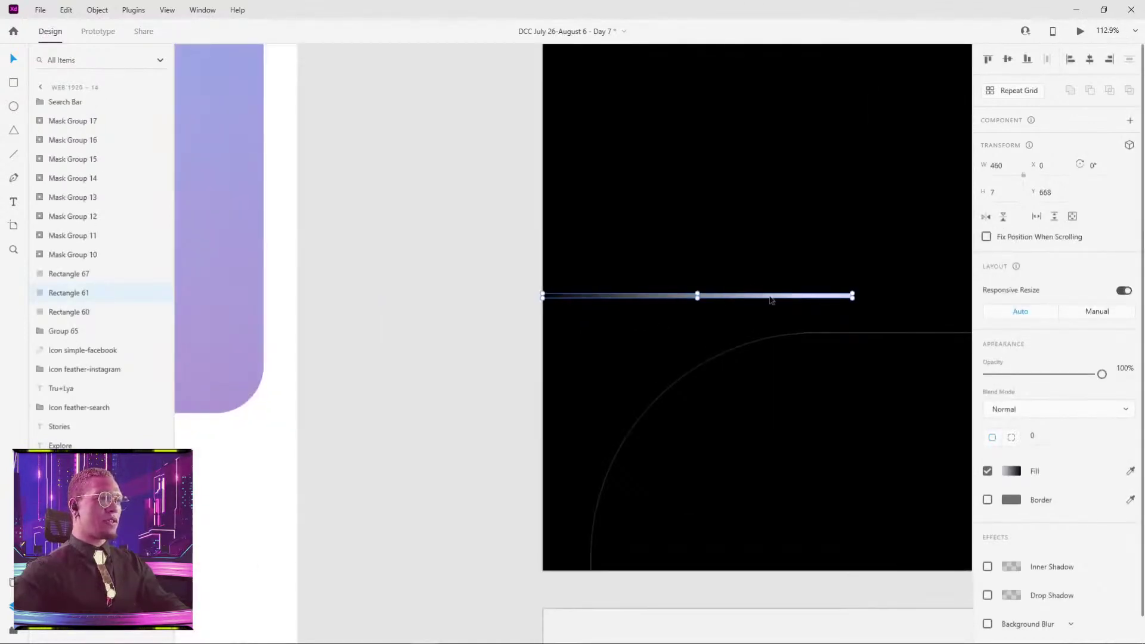
pyautogui.moveTo(769, 298); pyautogui.dragTo(465, 309)
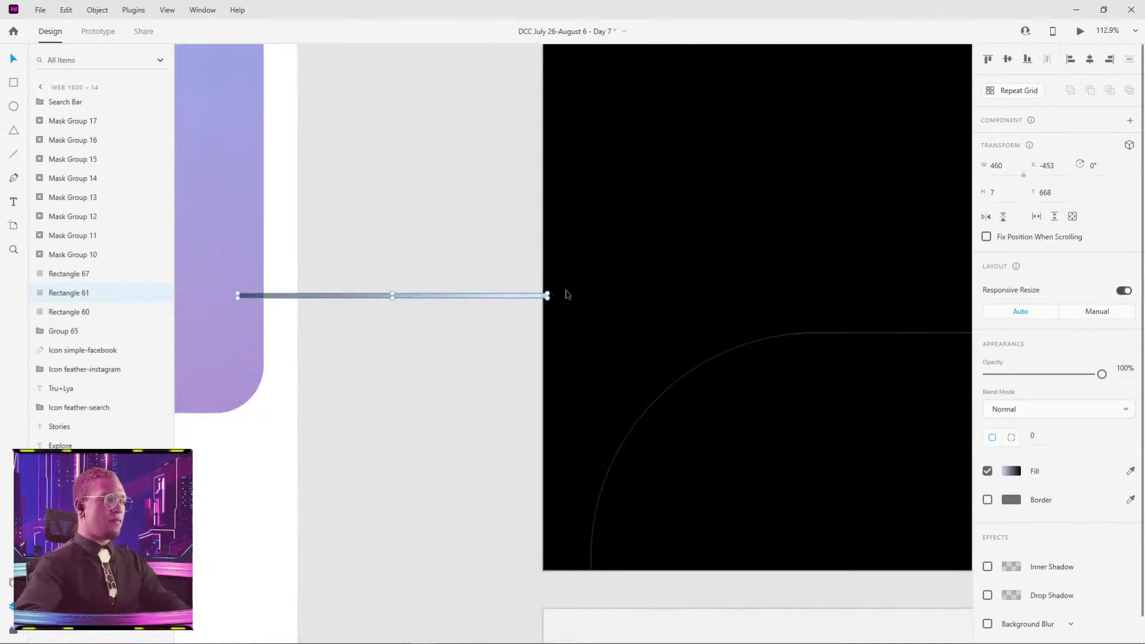
pyautogui.moveTo(565, 294); pyautogui.dragTo(567, 295)
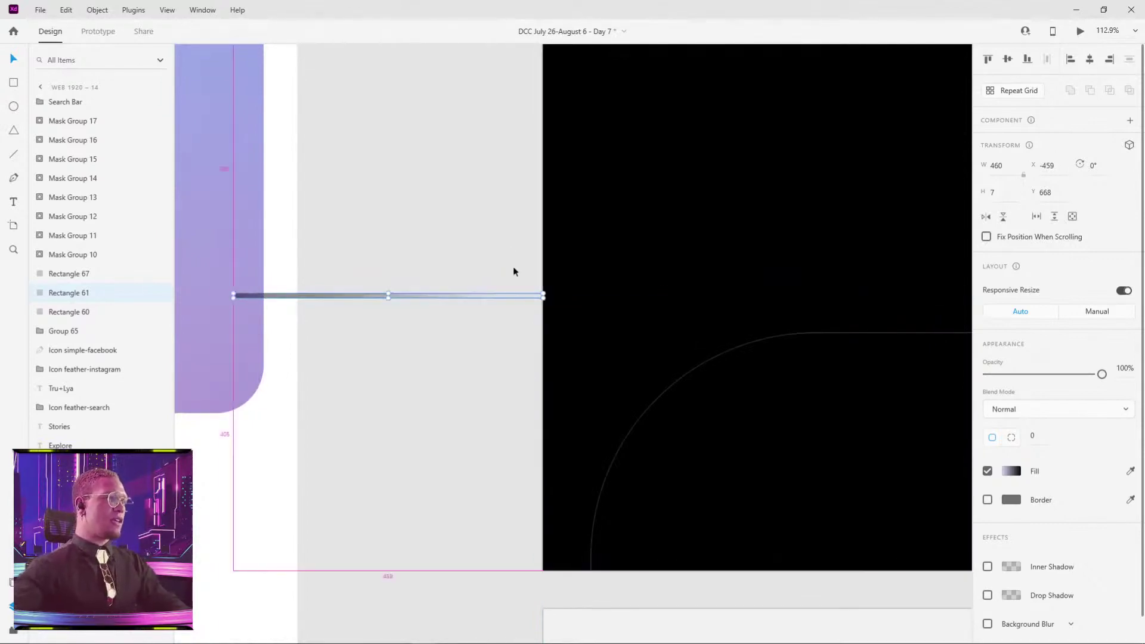
pyautogui.scroll(10, 559, 294)
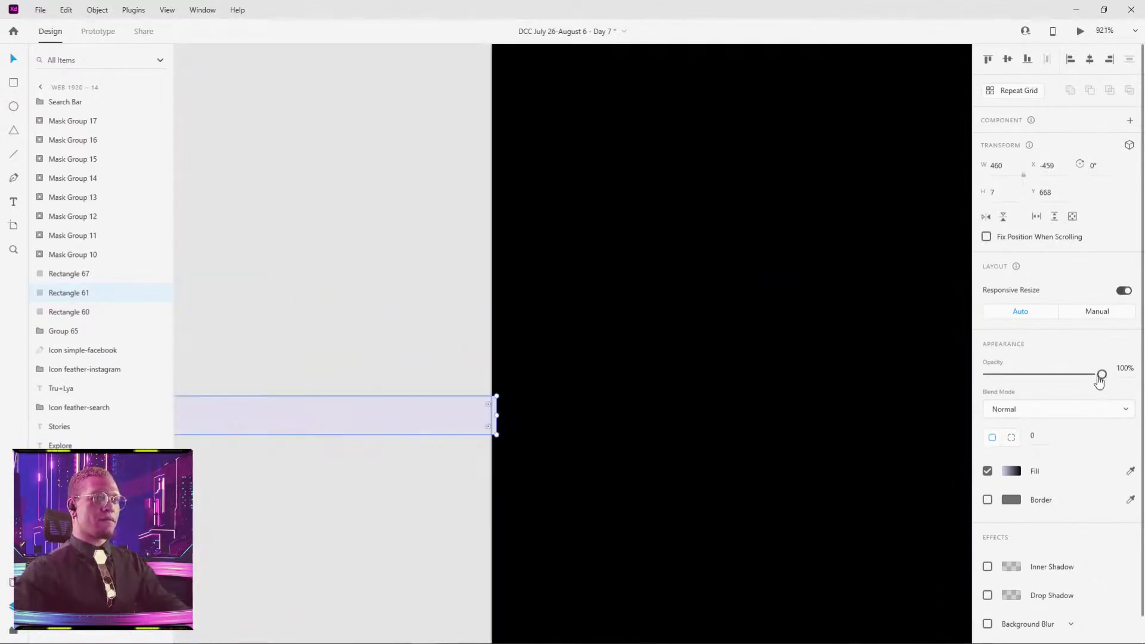
# - Set the opacity of the off-canvas horizontal line Rectangle 61 on Web 1920 – 14 to 0%
pyautogui.moveTo(1101, 374); pyautogui.dragTo(835, 378)
pyautogui.scroll(-5, 729, 266)
pyautogui.scroll(-8, 729, 266)
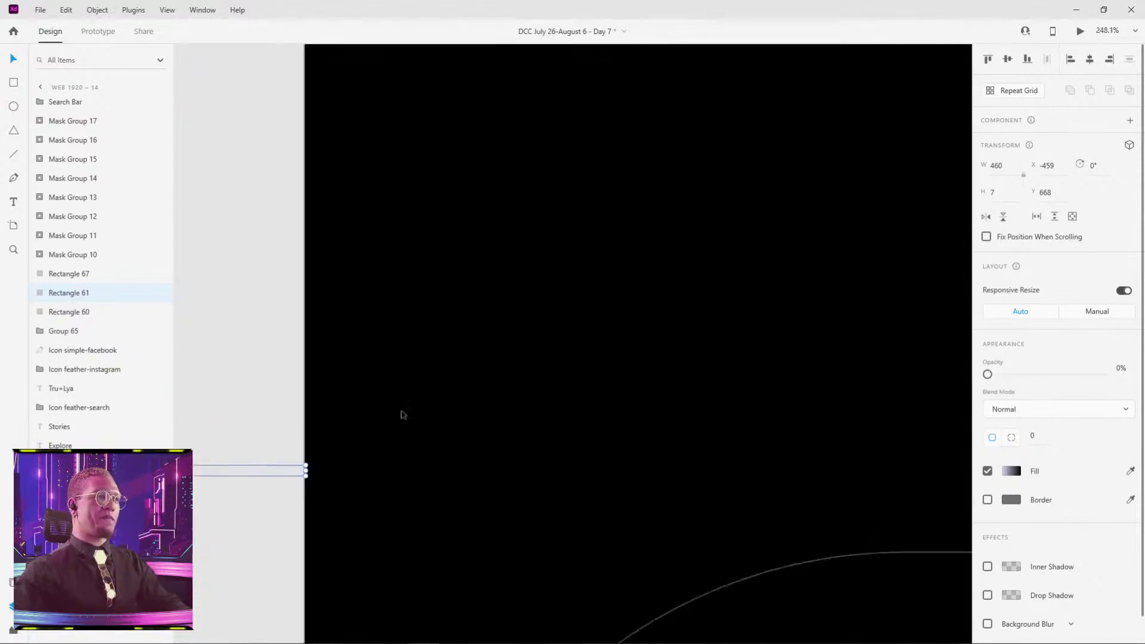
# - Move the vertical gradient line Rectangle 67 above the artboard's upper edge to Y -240, keeping X at 1174, and set its opacity to 0%
pyautogui.scroll(8, 662, 346)
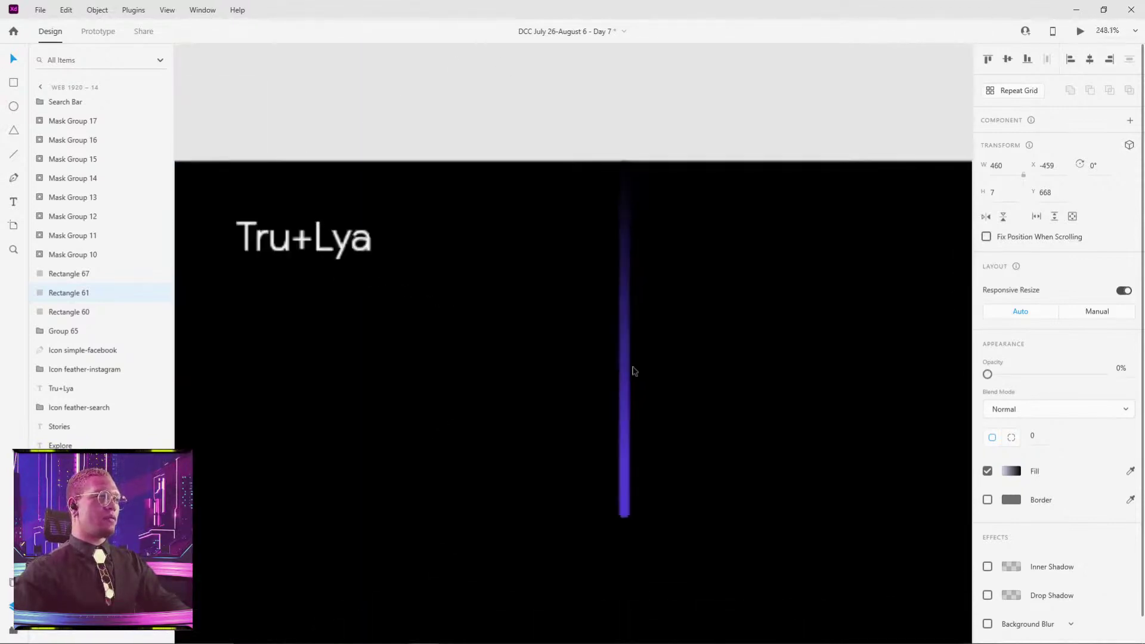
pyautogui.moveTo(626, 378); pyautogui.dragTo(625, 81)
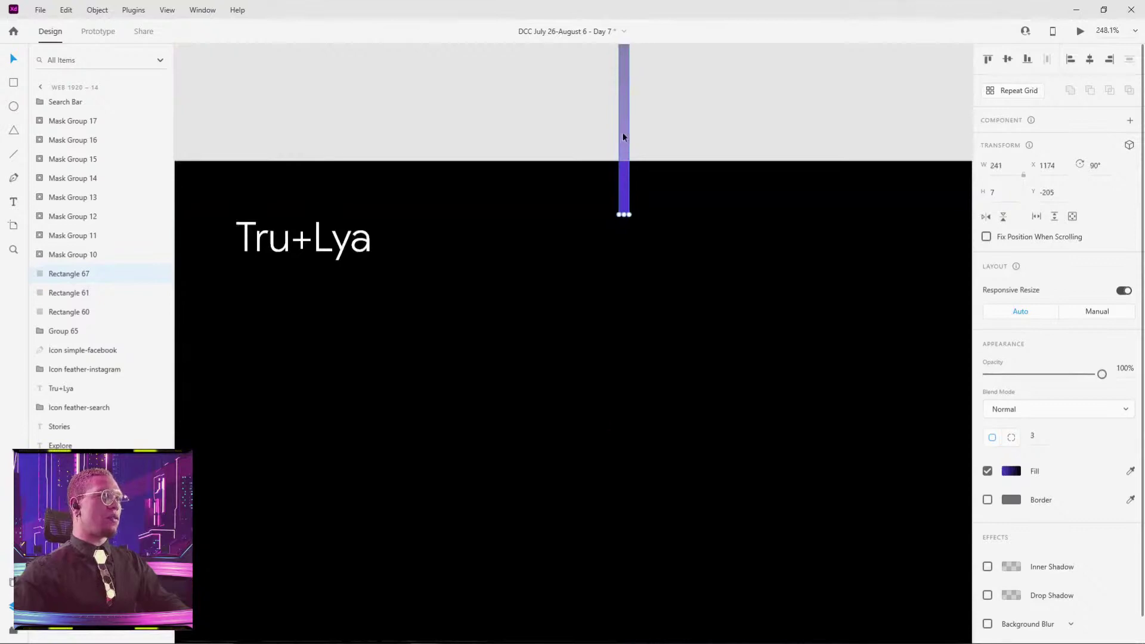
pyautogui.moveTo(623, 137); pyautogui.dragTo(621, 87)
pyautogui.scroll(10, 625, 137)
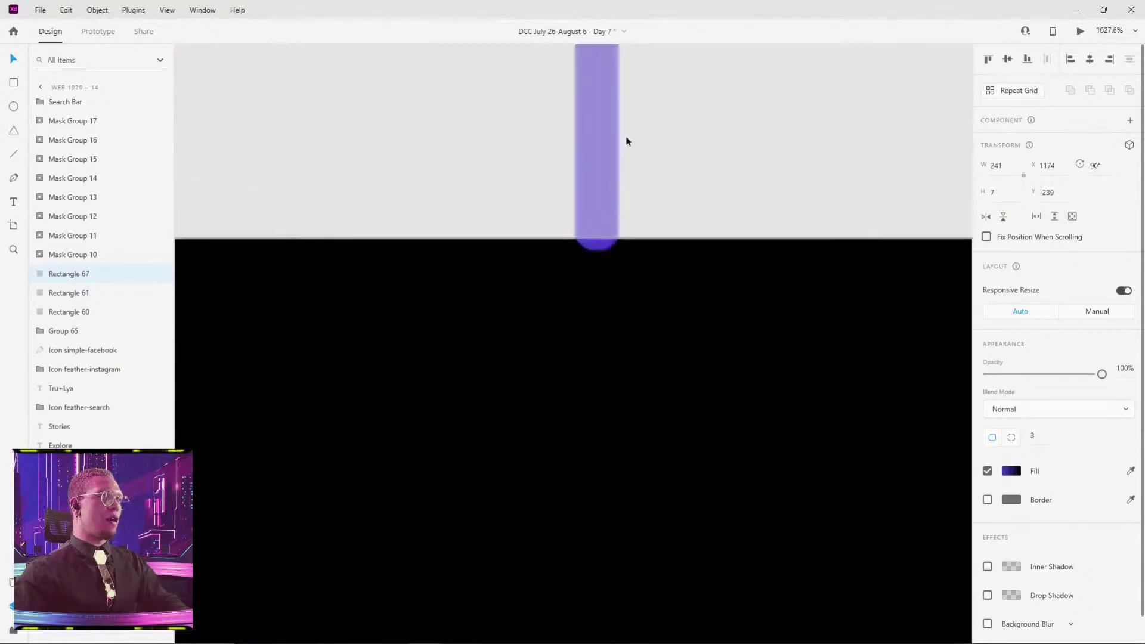
pyautogui.scroll(3, 626, 141)
pyautogui.moveTo(583, 247); pyautogui.dragTo(581, 233)
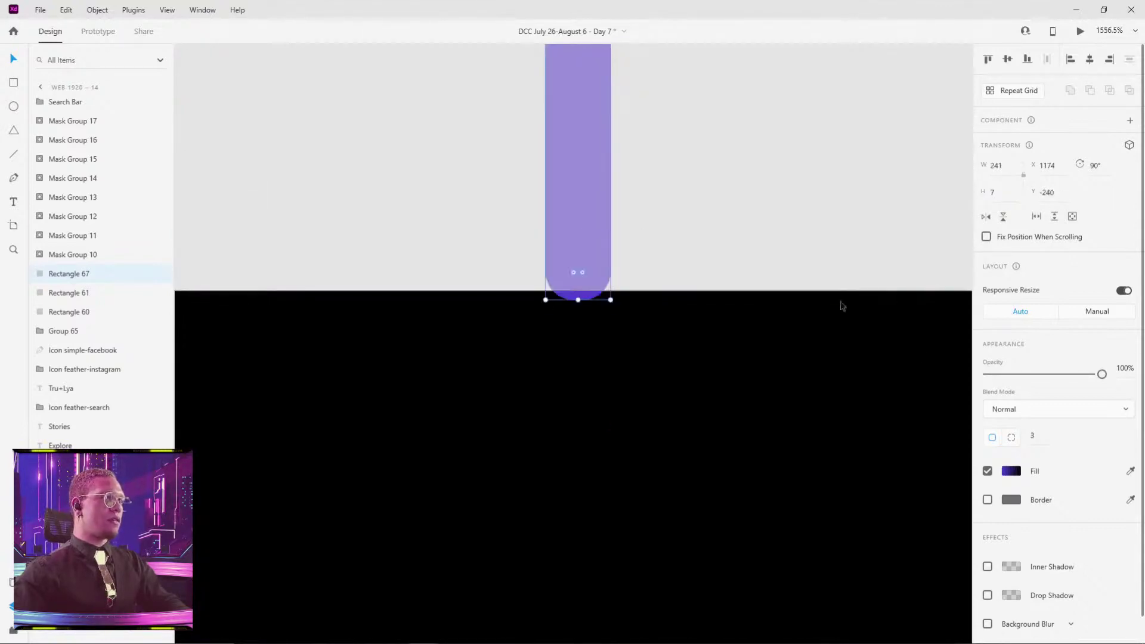
pyautogui.moveTo(1047, 376); pyautogui.dragTo(884, 396)
pyautogui.scroll(-11, 660, 294)
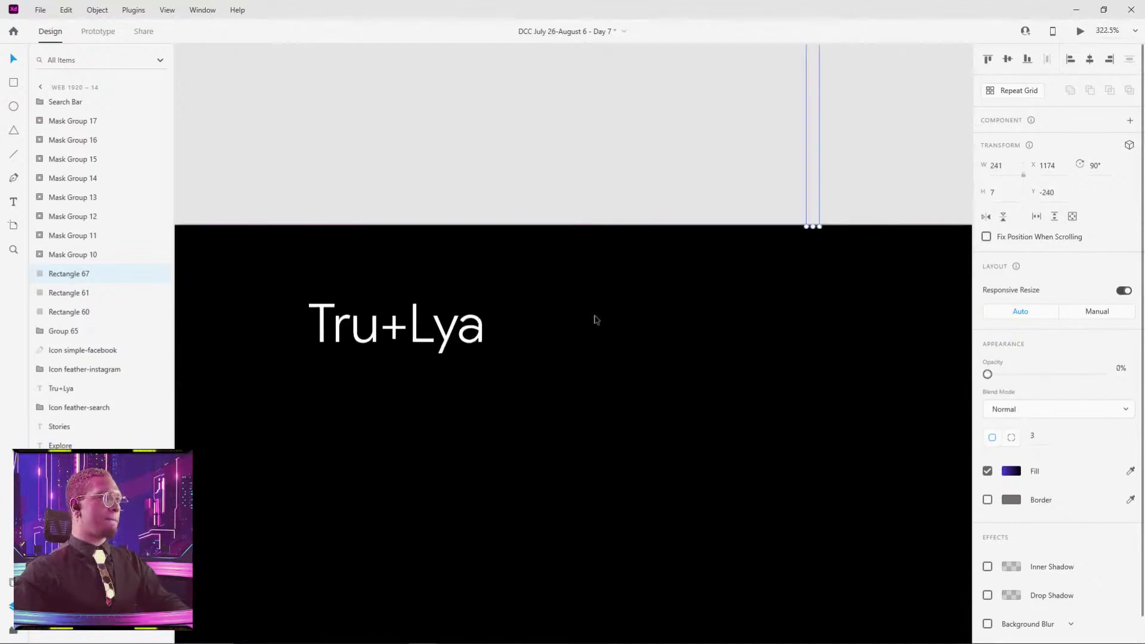
# - Move the Tru+Lya logo, Stories, Explore, the search, Instagram and Facebook icons and the Book Now button on Web 1920 – 14 together up to Y 6
pyautogui.scroll(-10, 595, 321)
pyautogui.click(543, 323)
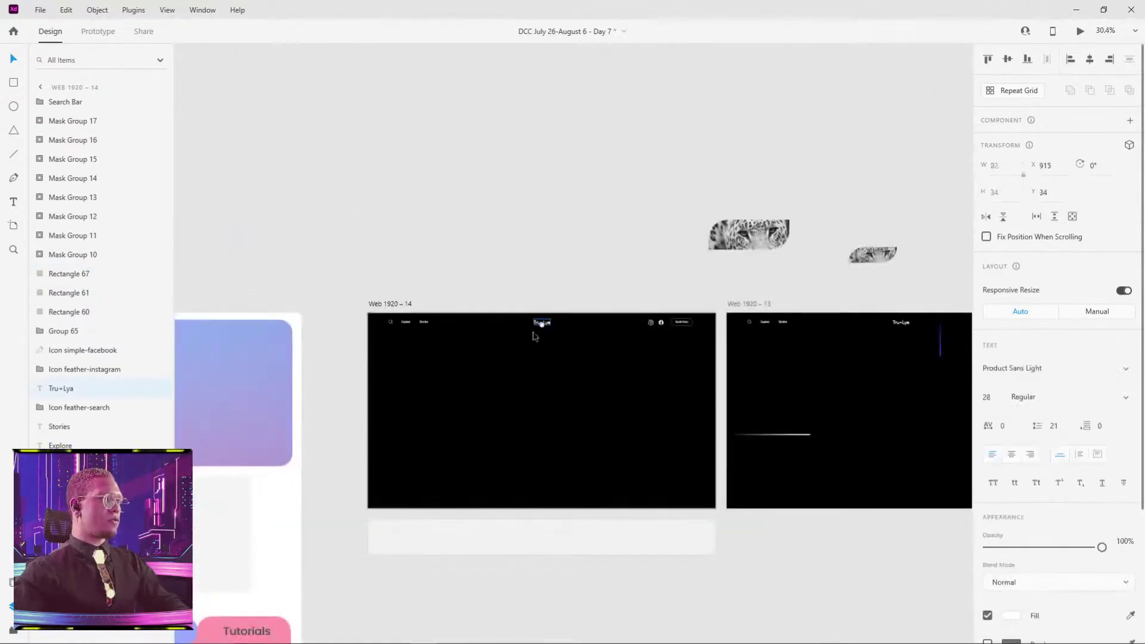
pyautogui.scroll(3, 459, 340)
pyautogui.keyDown('shift'); pyautogui.click(396, 309); pyautogui.keyUp('shift')
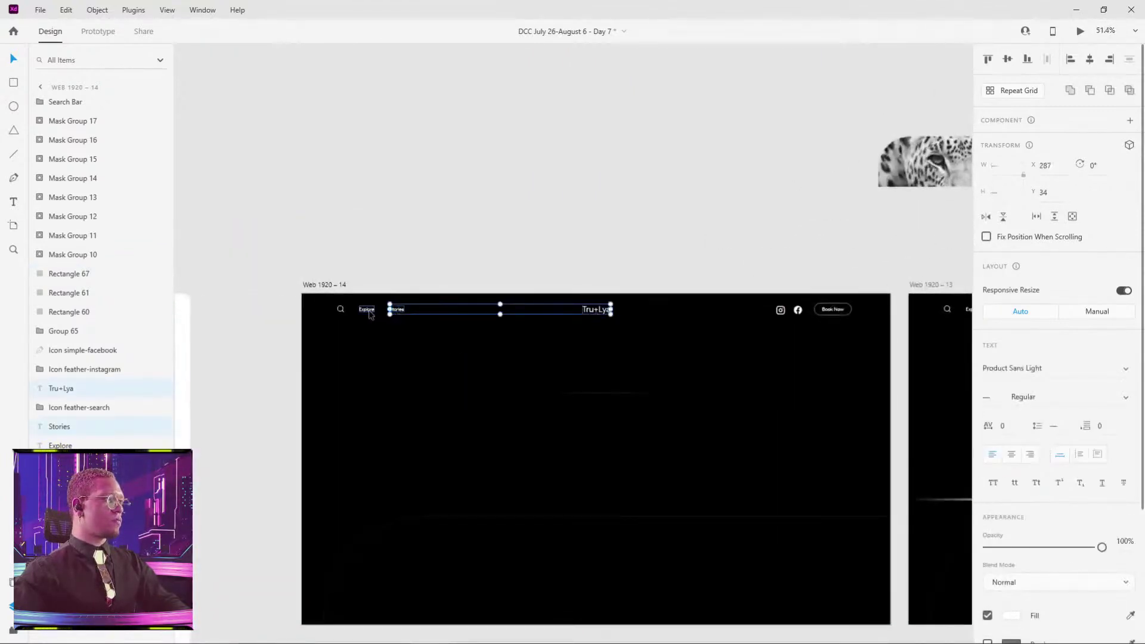
pyautogui.keyDown('shift'); pyautogui.click(368, 310); pyautogui.keyUp('shift')
pyautogui.keyDown('shift'); pyautogui.click(340, 310); pyautogui.keyUp('shift')
pyautogui.scroll(4, 730, 333)
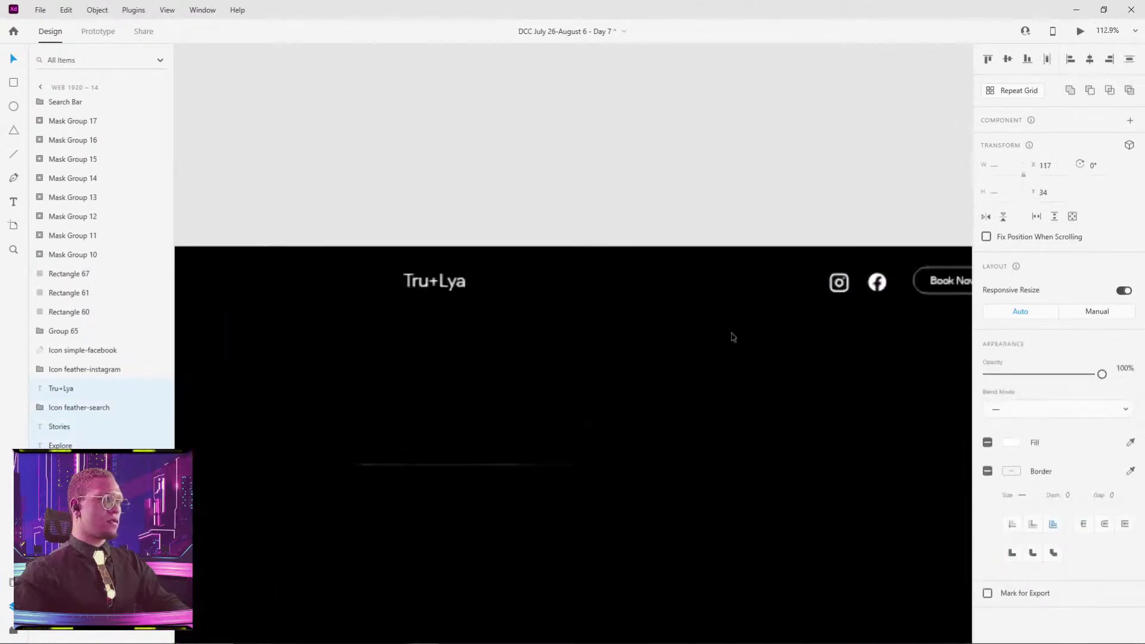
pyautogui.keyDown('shift'); pyautogui.click(838, 285); pyautogui.keyUp('shift')
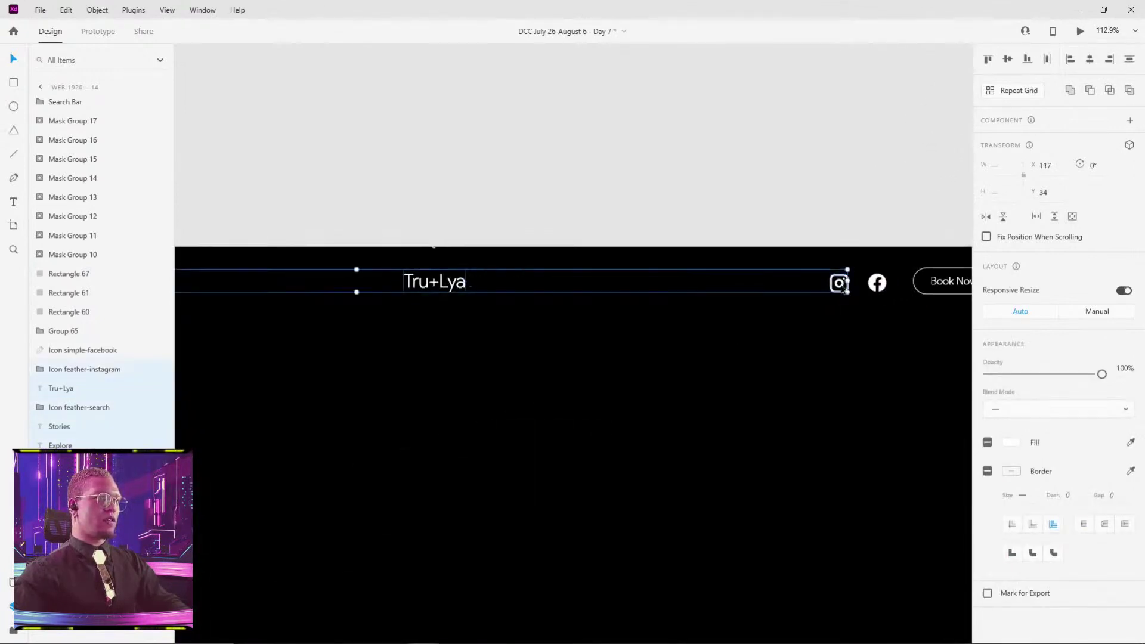
pyautogui.hscroll(3, 833, 304)
pyautogui.keyDown('shift'); pyautogui.click(699, 311); pyautogui.keyUp('shift')
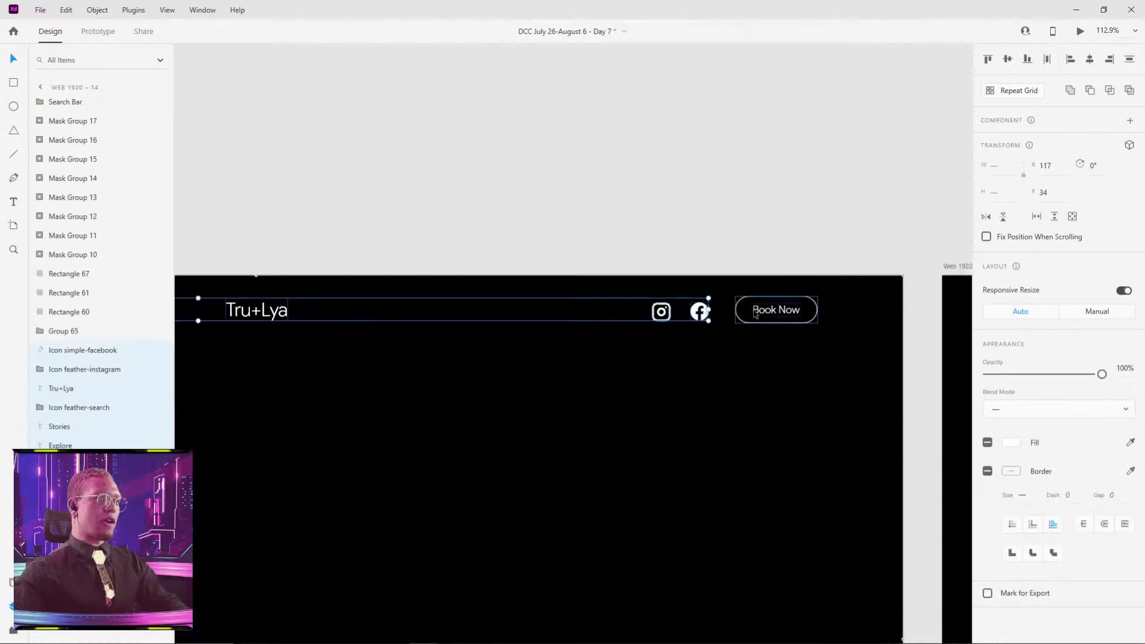
pyautogui.keyDown('shift'); pyautogui.click(775, 310); pyautogui.keyUp('shift')
pyautogui.scroll(-4, 691, 341)
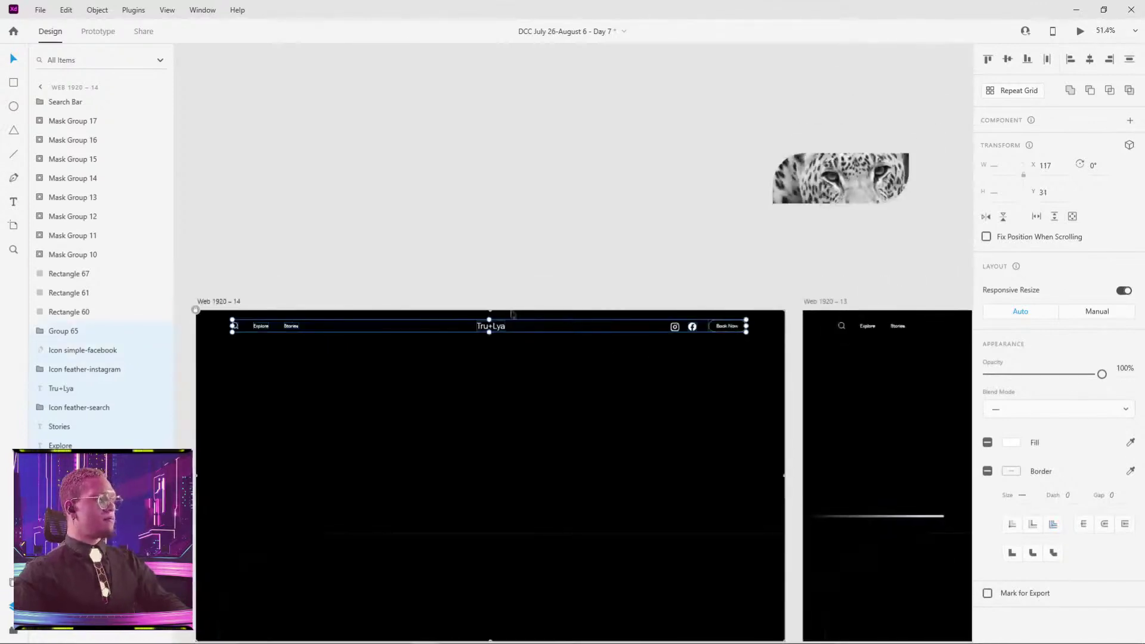
pyautogui.moveTo(516, 310); pyautogui.dragTo(593, 228)
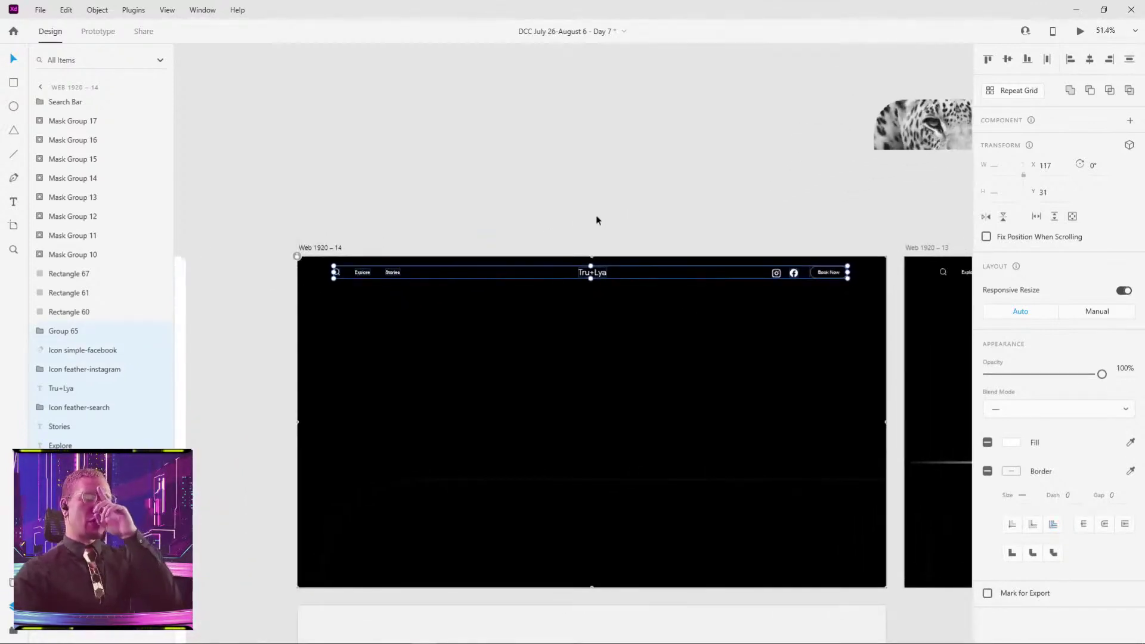
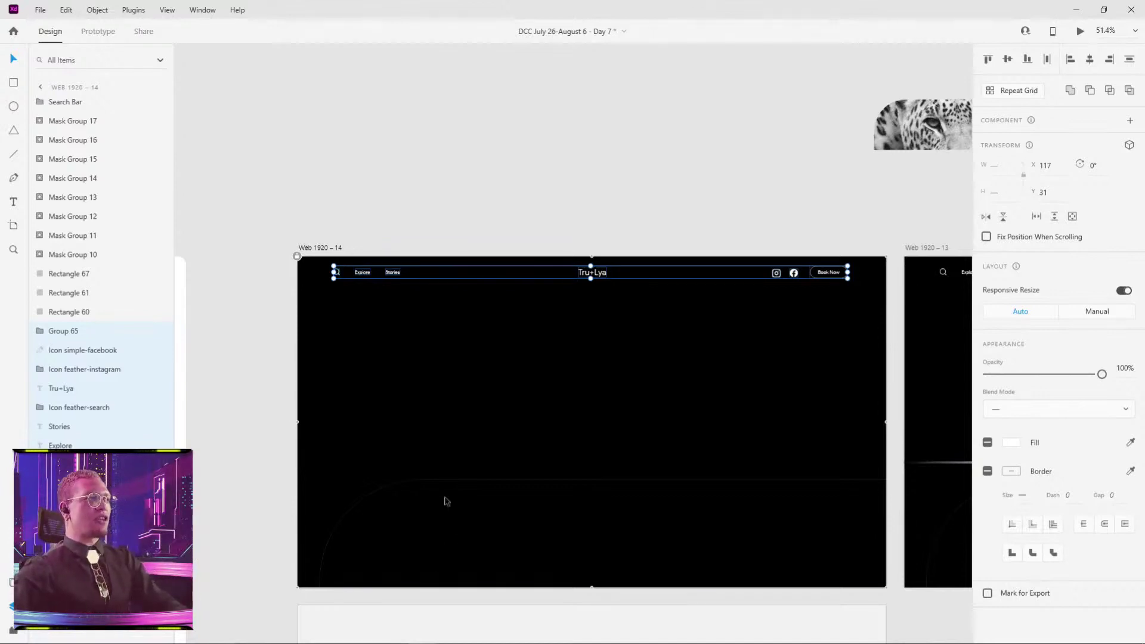
pyautogui.scroll(4, 563, 307)
pyautogui.moveTo(574, 218); pyautogui.dragTo(574, 200)
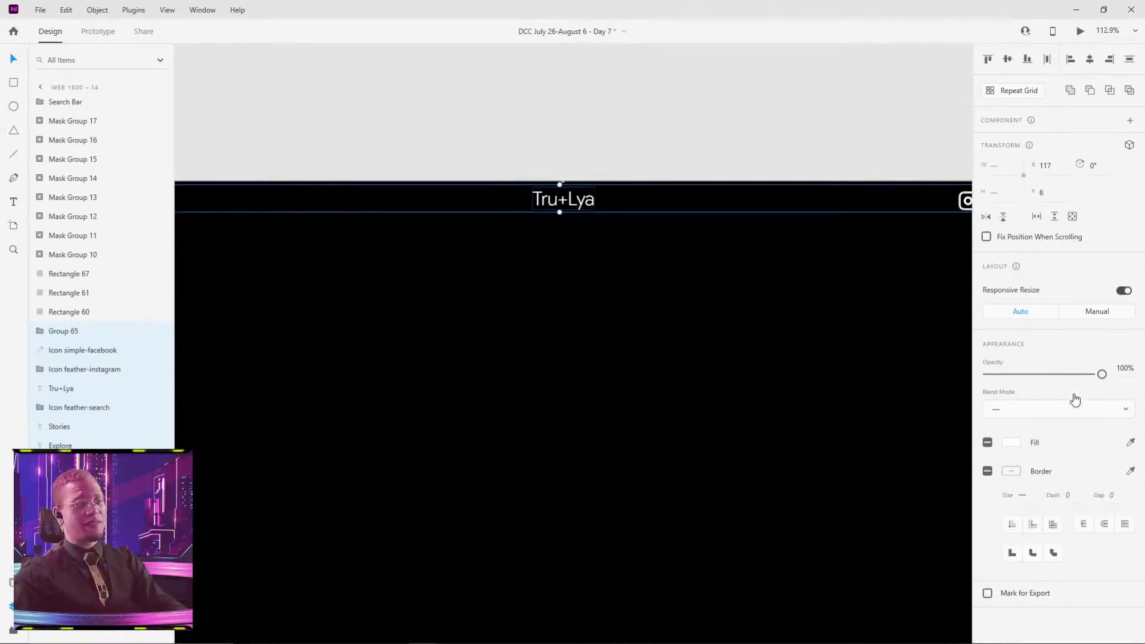
# - Set the opacity of all the selected header elements on Web 1920 – 14 to 0%
pyautogui.moveTo(1101, 374); pyautogui.dragTo(654, 415)
pyautogui.scroll(-5, 519, 427)
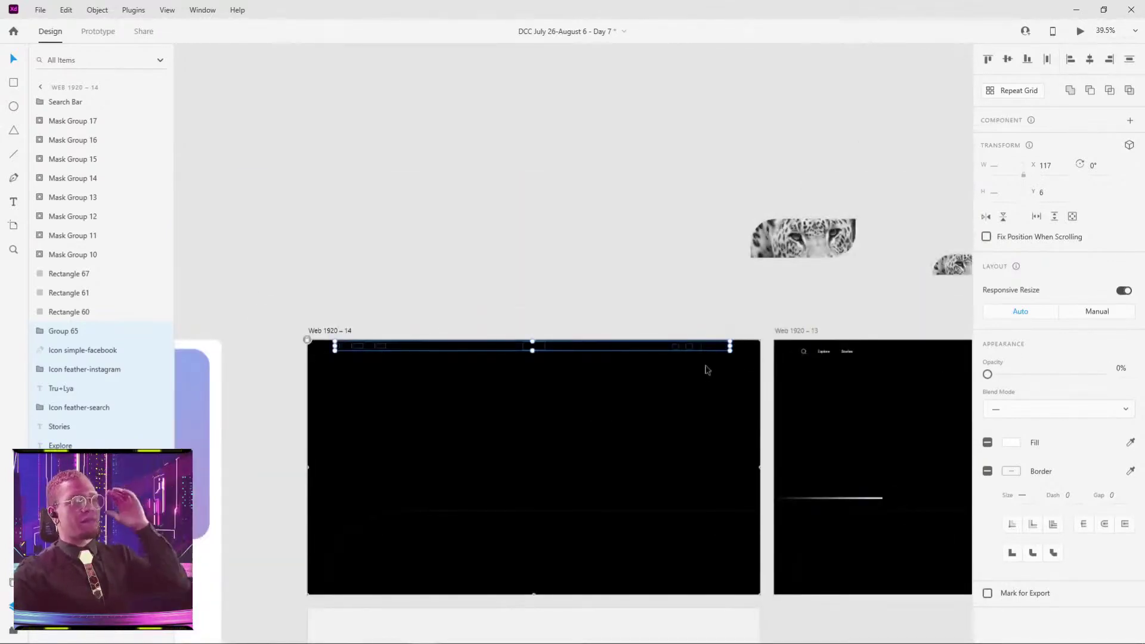
pyautogui.click(410, 306)
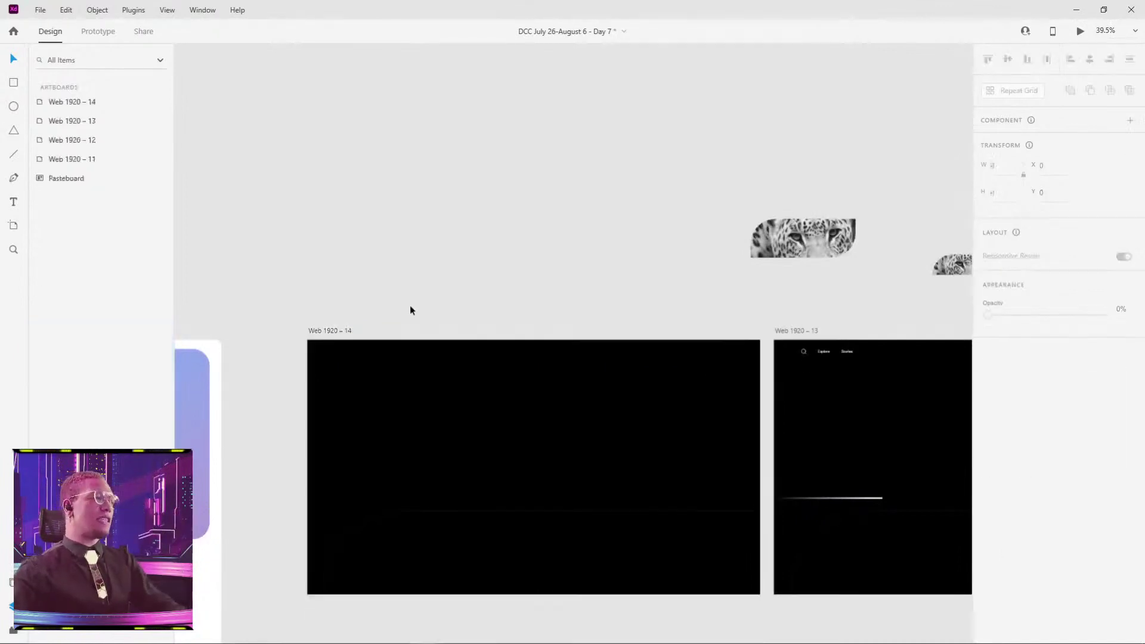
# - Preview the Web 1920 – 14 artboard on the desktop and close the preview
pyautogui.click(345, 331)
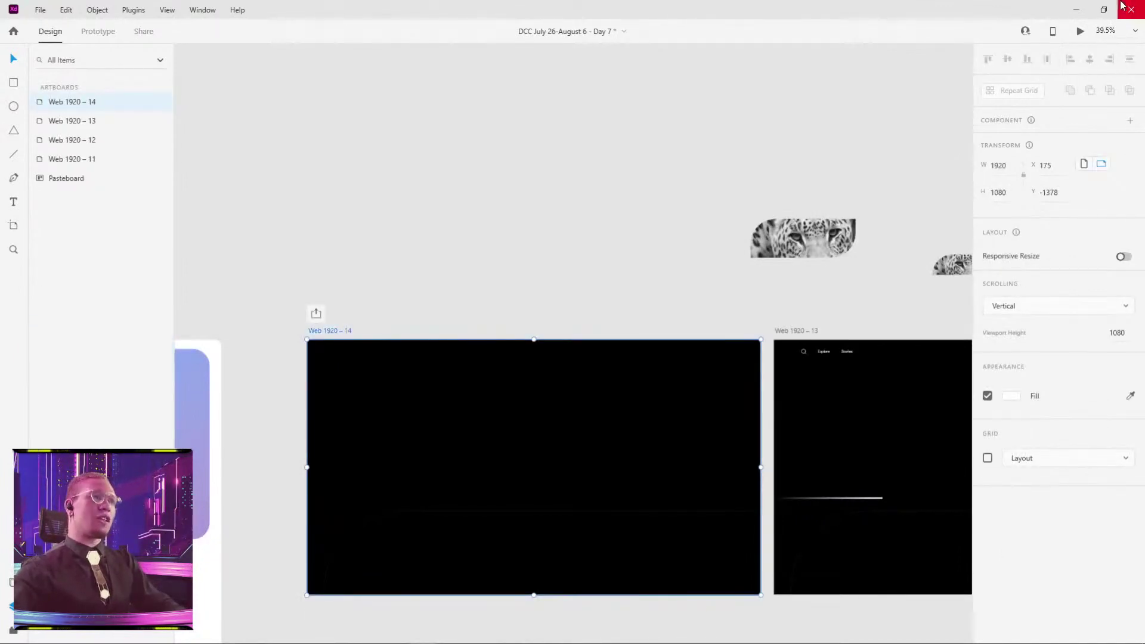
pyautogui.click(1079, 34)
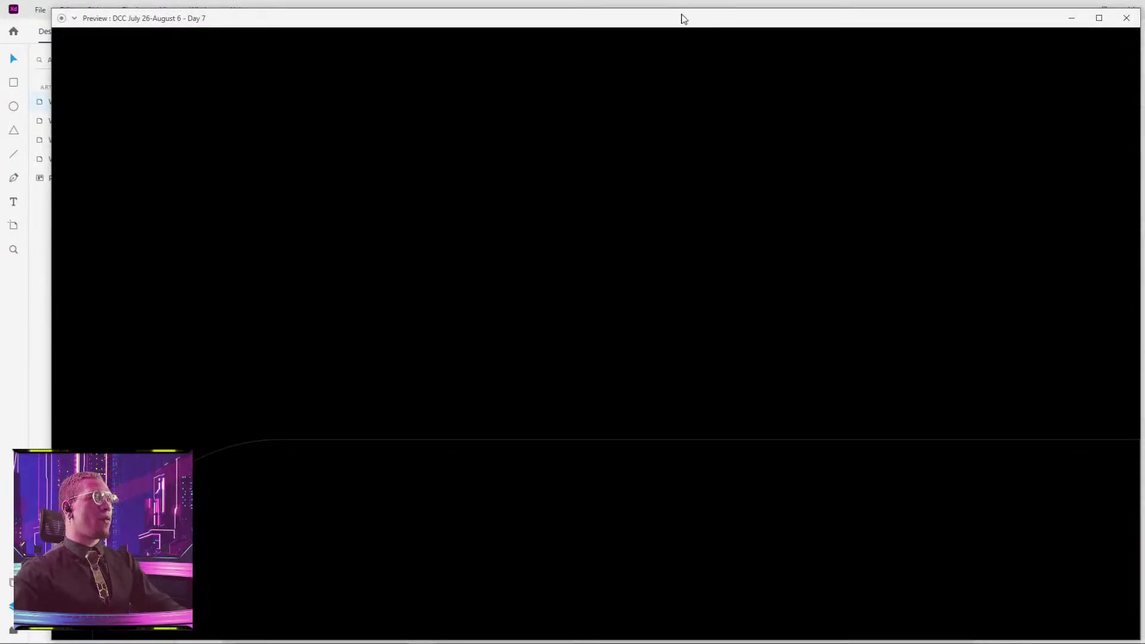
pyautogui.click(1126, 18)
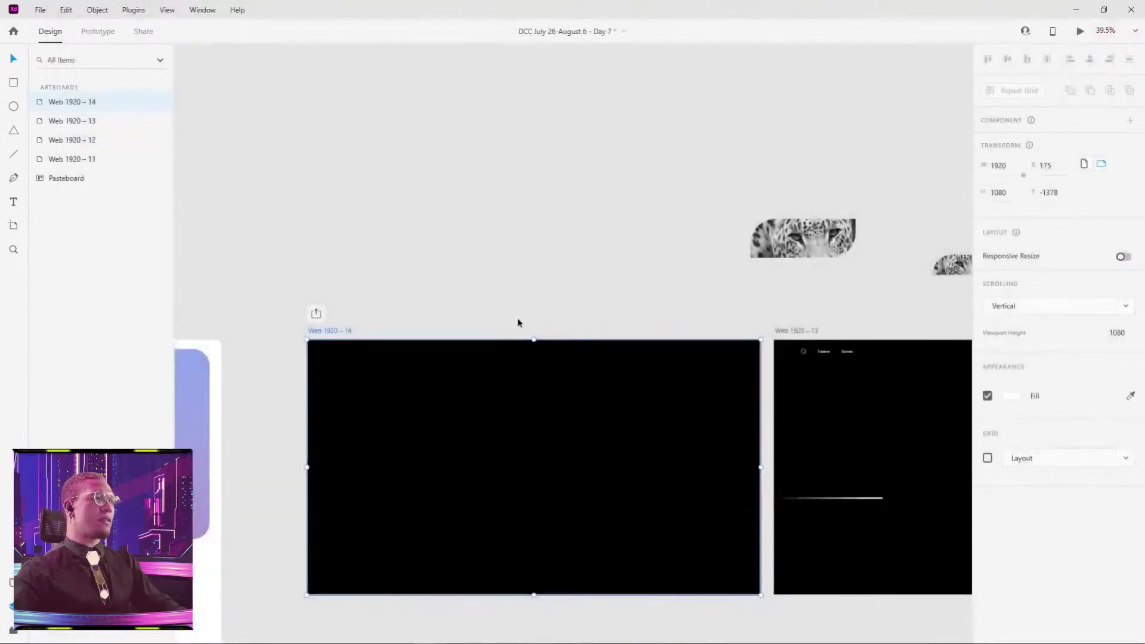
# - Link Web 1920 – 14 to Web 1920 – 13 with a Time-triggered Auto-Animate, Snap easing, 0.8 s duration and a 1 s delay
pyautogui.click(95, 33)
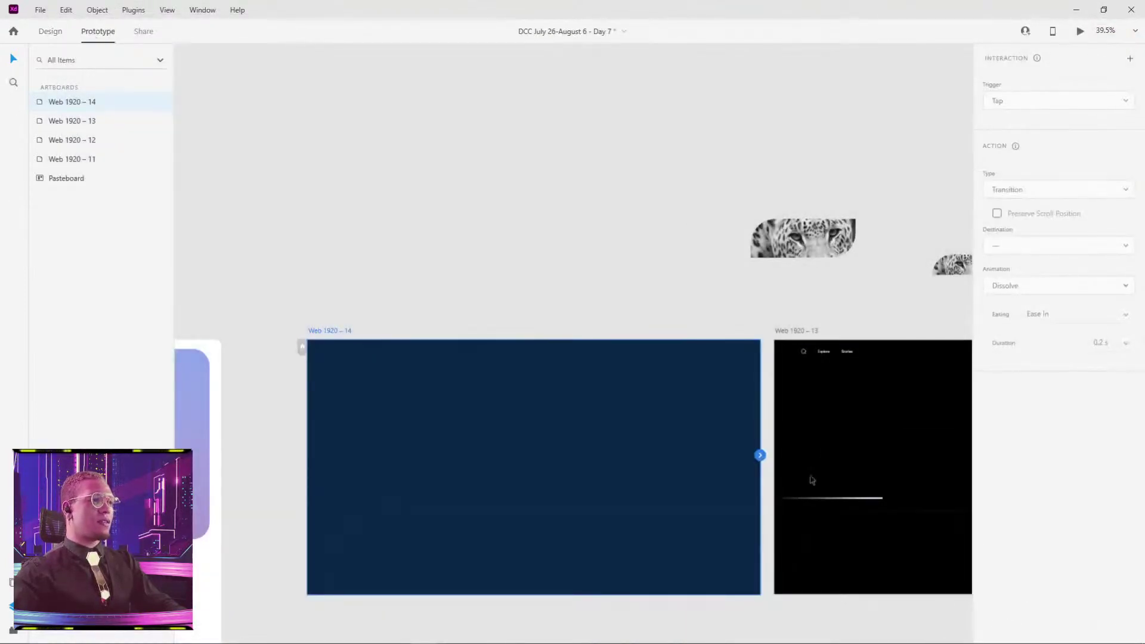
pyautogui.moveTo(760, 455); pyautogui.dragTo(800, 416)
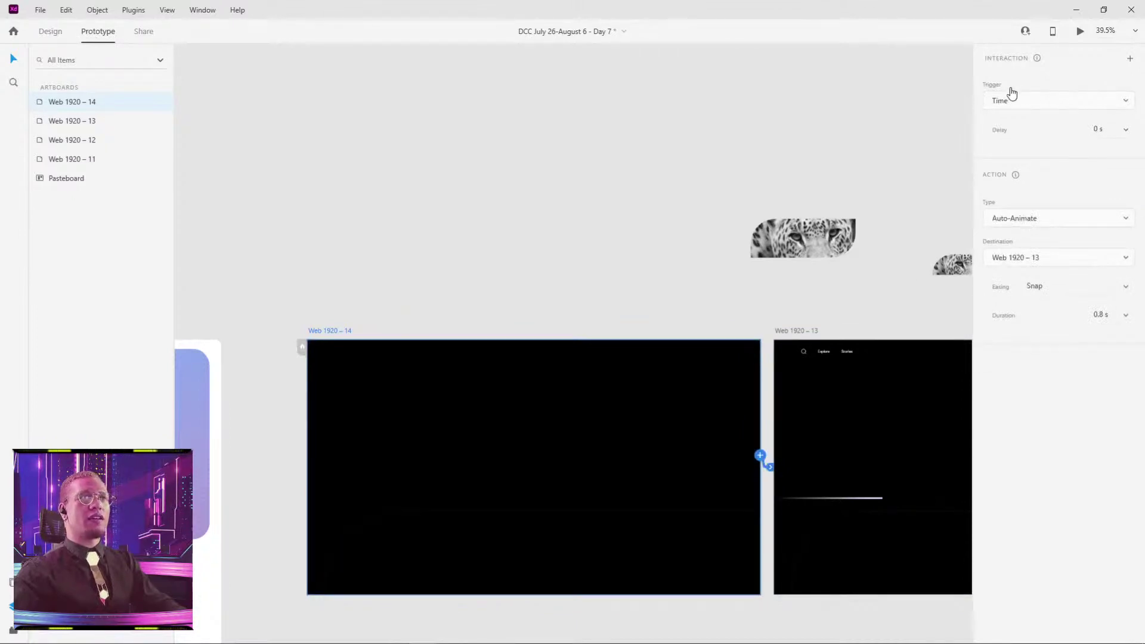
pyautogui.click(1099, 128)
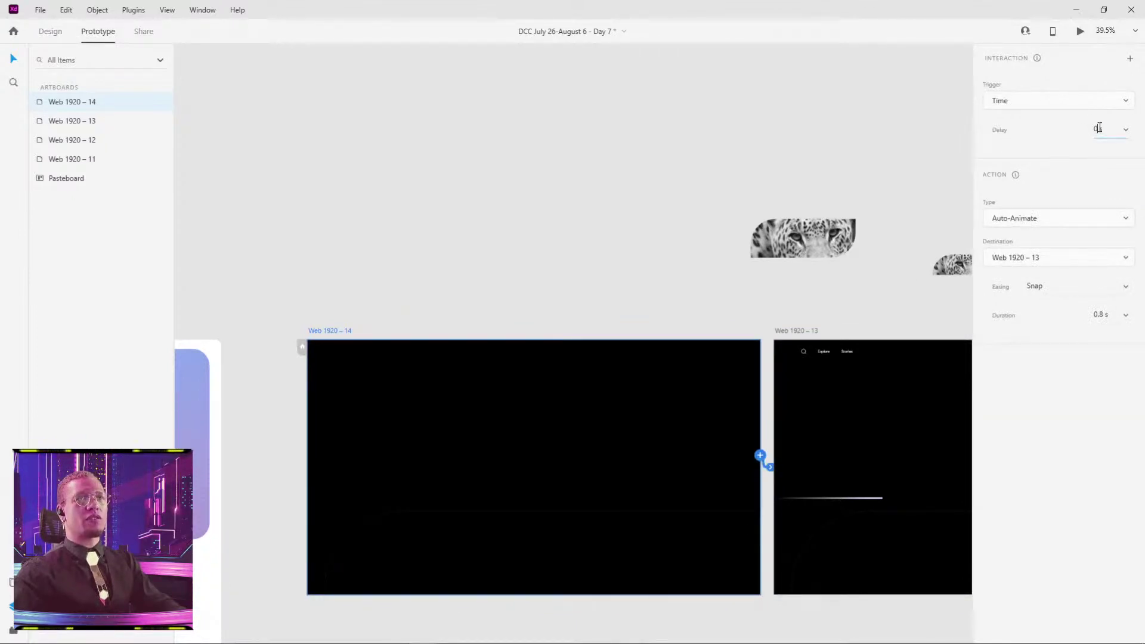
pyautogui.hscroll(5, 596, 239)
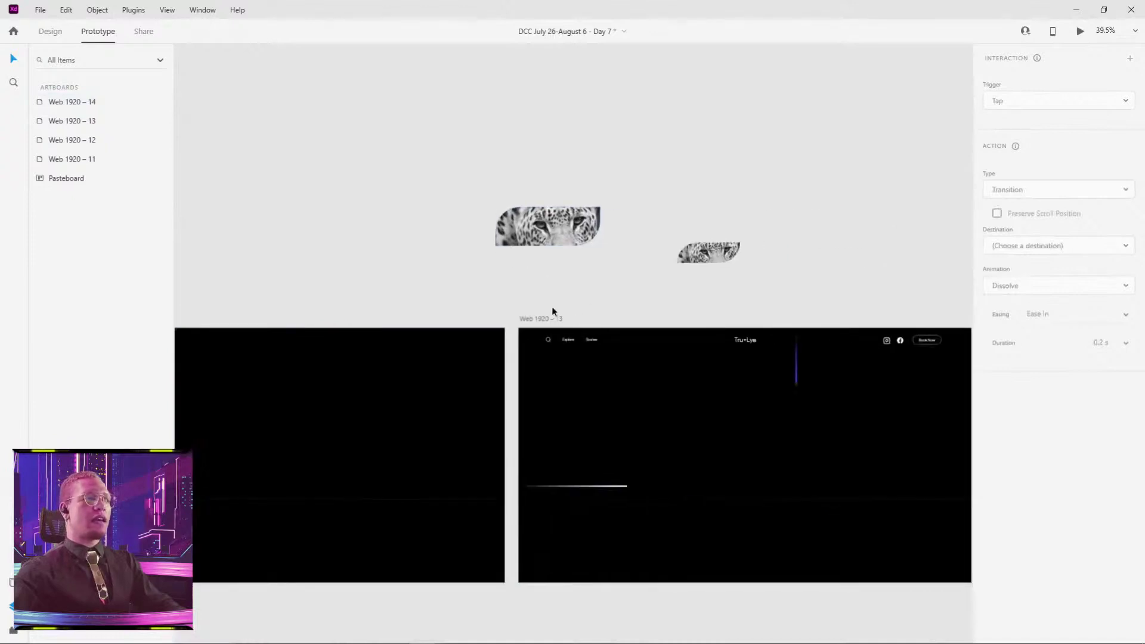
# - Set the delay of the Web 1920 – 13 time interaction to 0 s
pyautogui.click(547, 317)
pyautogui.click(1092, 127)
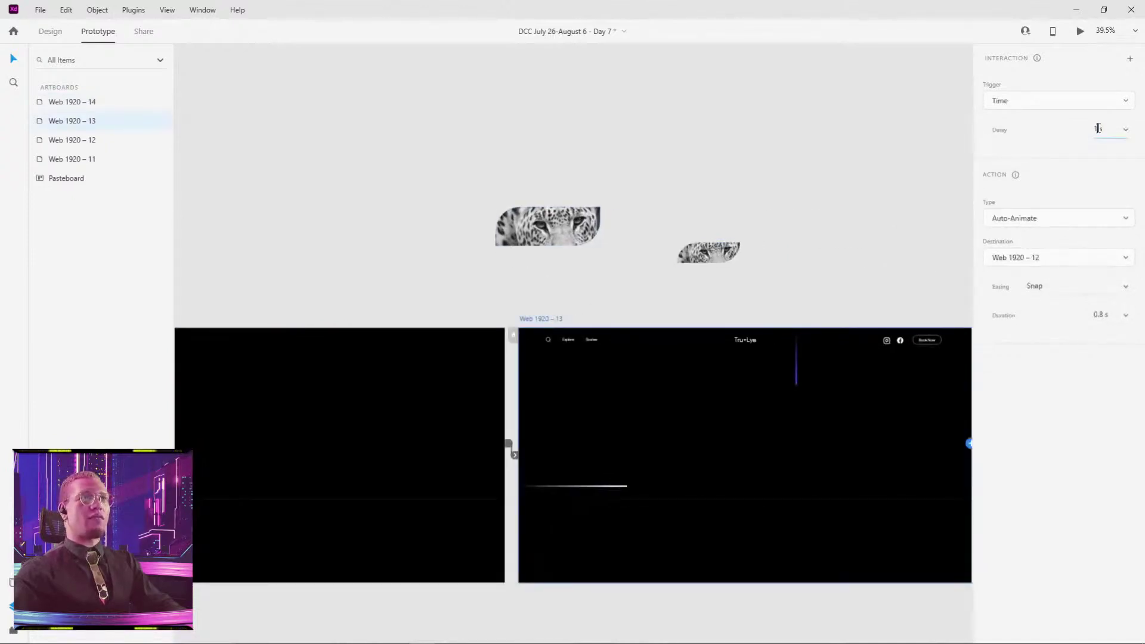
pyautogui.doubleClick(1094, 129)
pyautogui.press('Return')
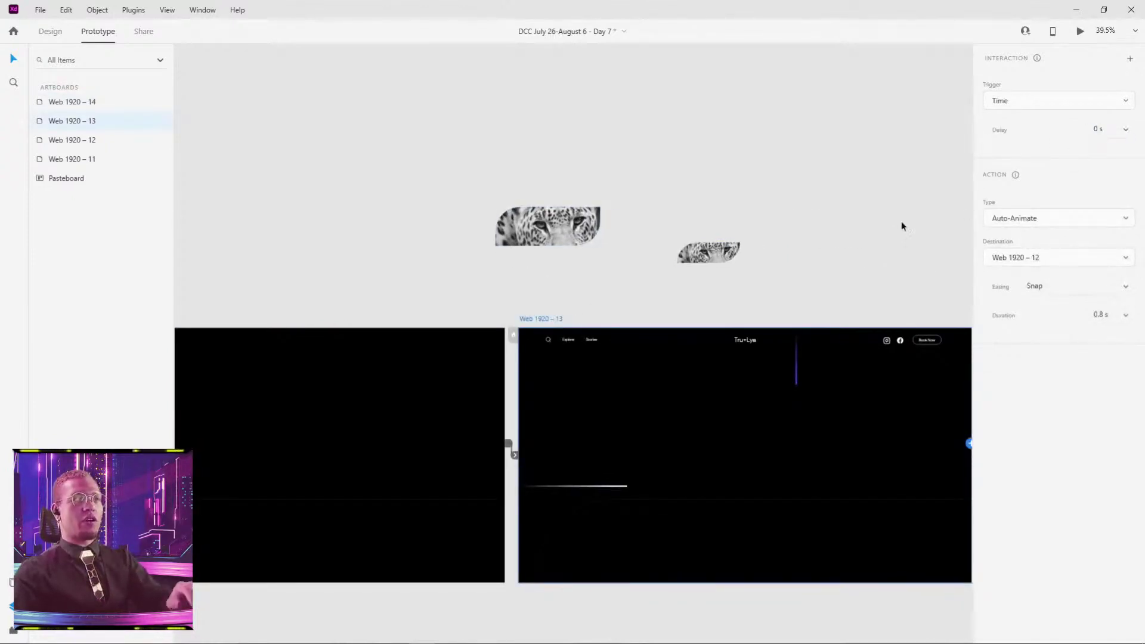
pyautogui.click(634, 179)
# - Preview the prototype animation starting from the Web 1920 – 14 artboard
pyautogui.scroll(-2, 251, 173)
pyautogui.hscroll(-5, 252, 172)
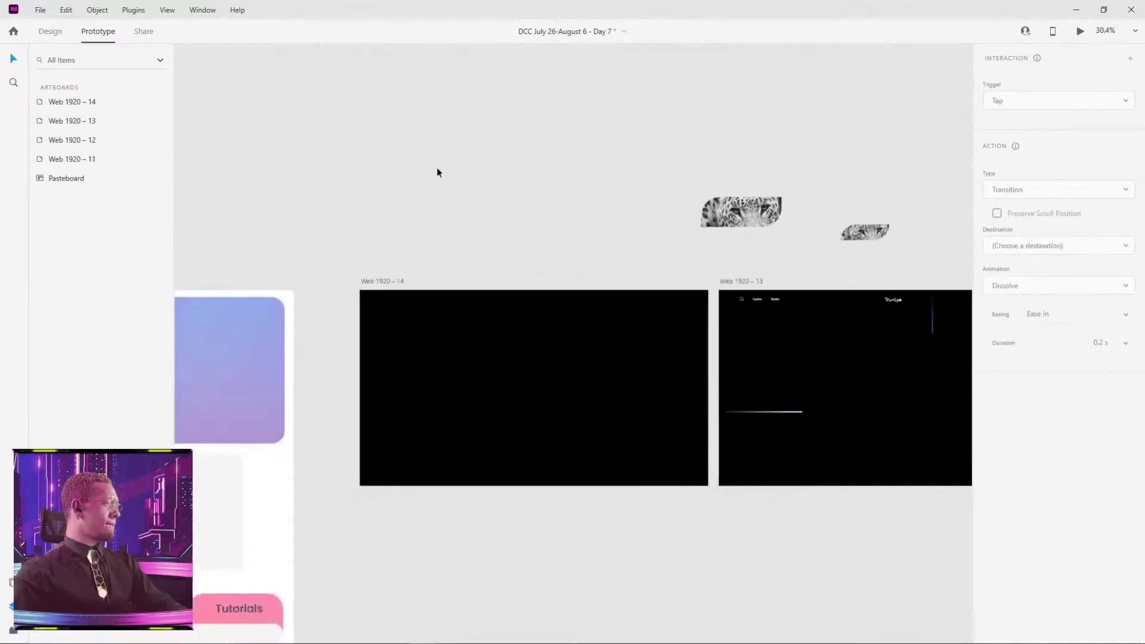
pyautogui.click(372, 284)
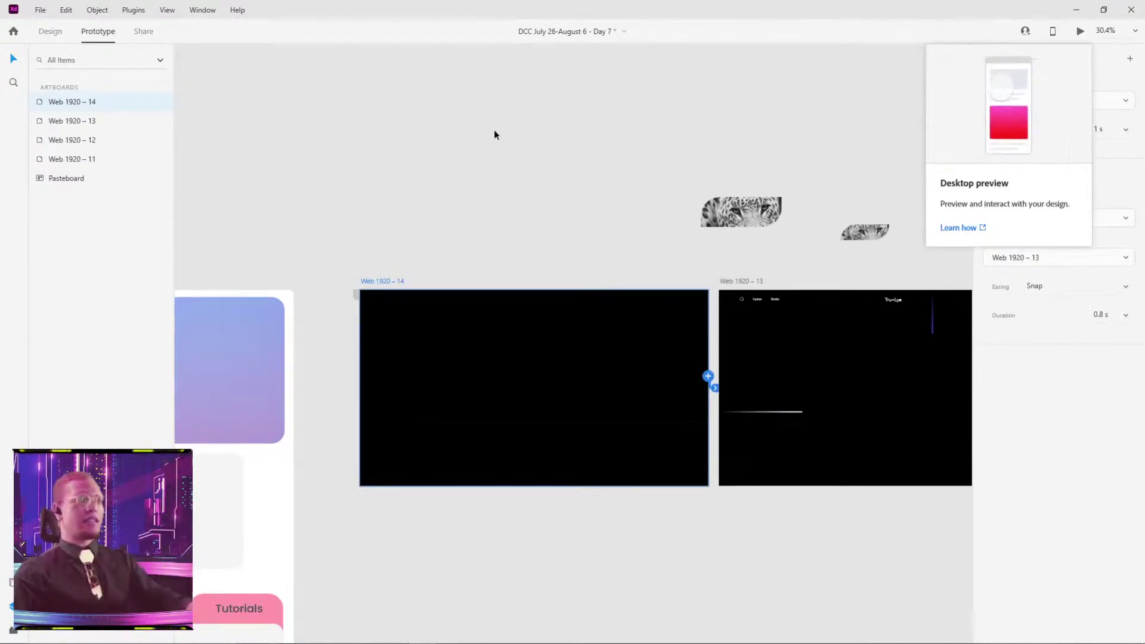
# - Return to design mode and draw a new artboard about 1137 × 963 in the empty area above Web 1920 – 14
pyautogui.moveTo(494, 132); pyautogui.dragTo(492, 243)
pyautogui.click(411, 149)
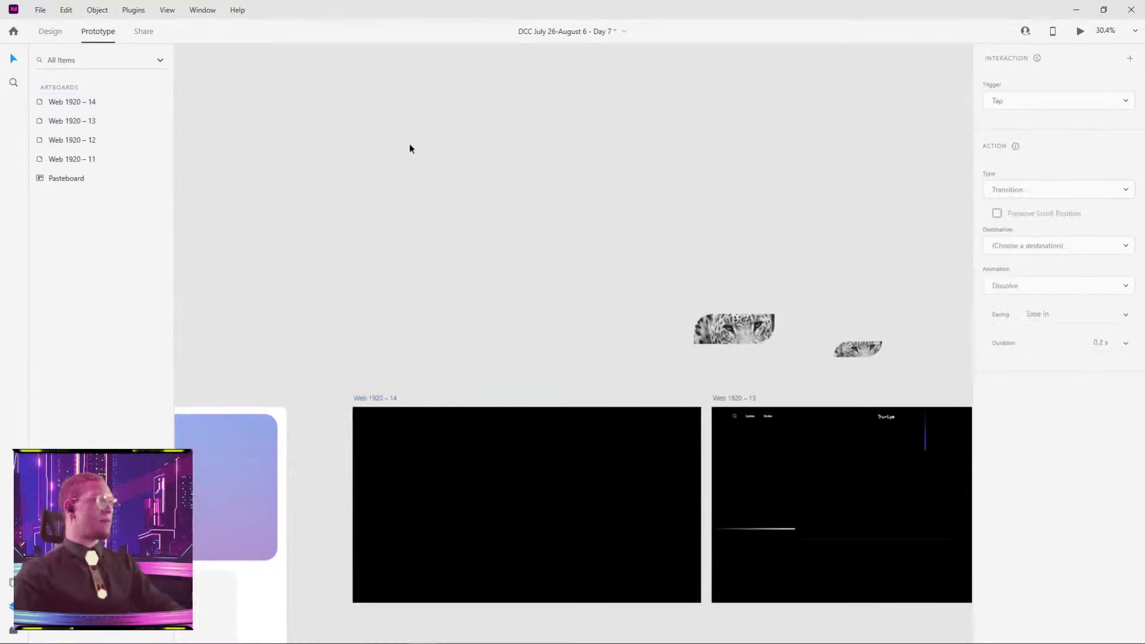
pyautogui.click(53, 32)
pyautogui.press('a')
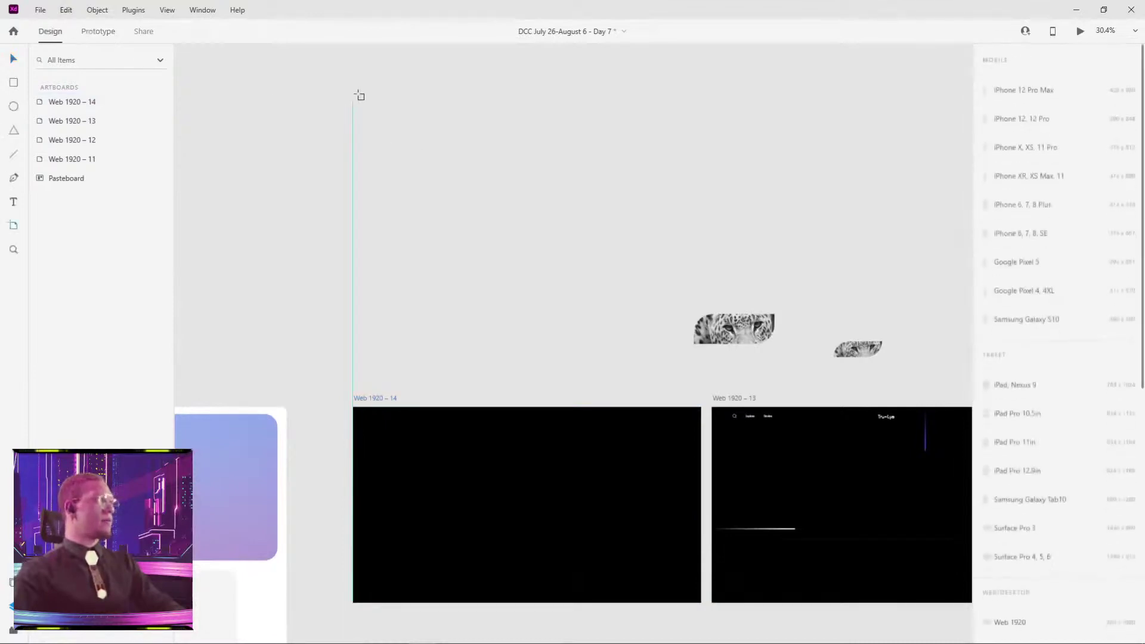
pyautogui.moveTo(357, 94); pyautogui.dragTo(564, 268)
# - Draw a circle about 322 × 322 in the upper-left area of the new artboard and fill it with solid red
pyautogui.moveTo(375, 128); pyautogui.dragTo(434, 187)
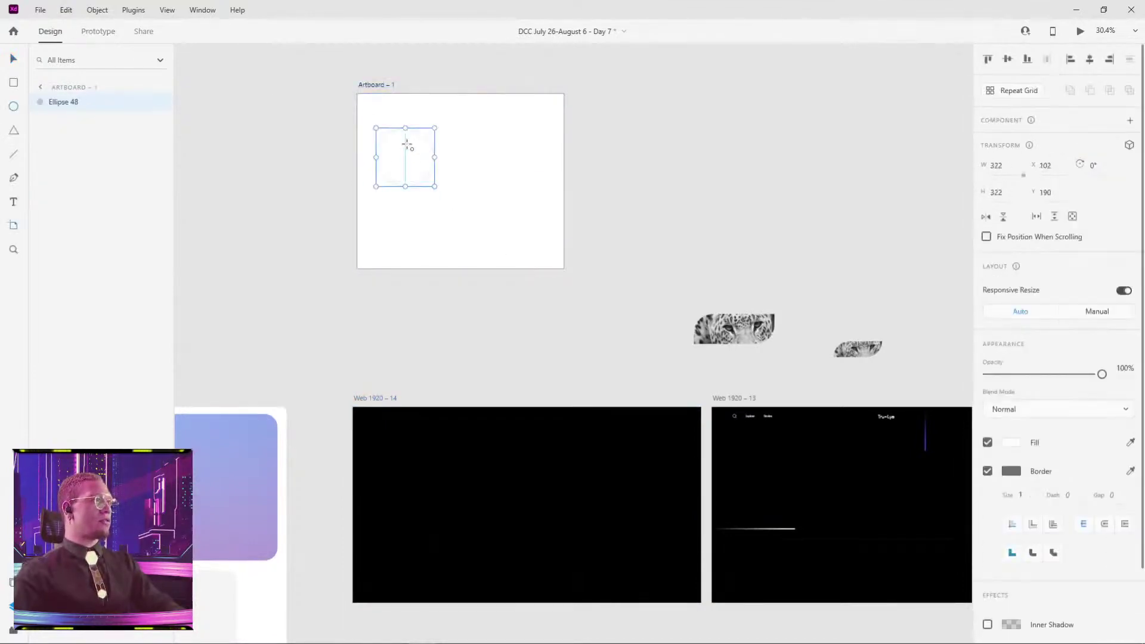
pyautogui.click(1015, 445)
pyautogui.moveTo(906, 408); pyautogui.dragTo(941, 379)
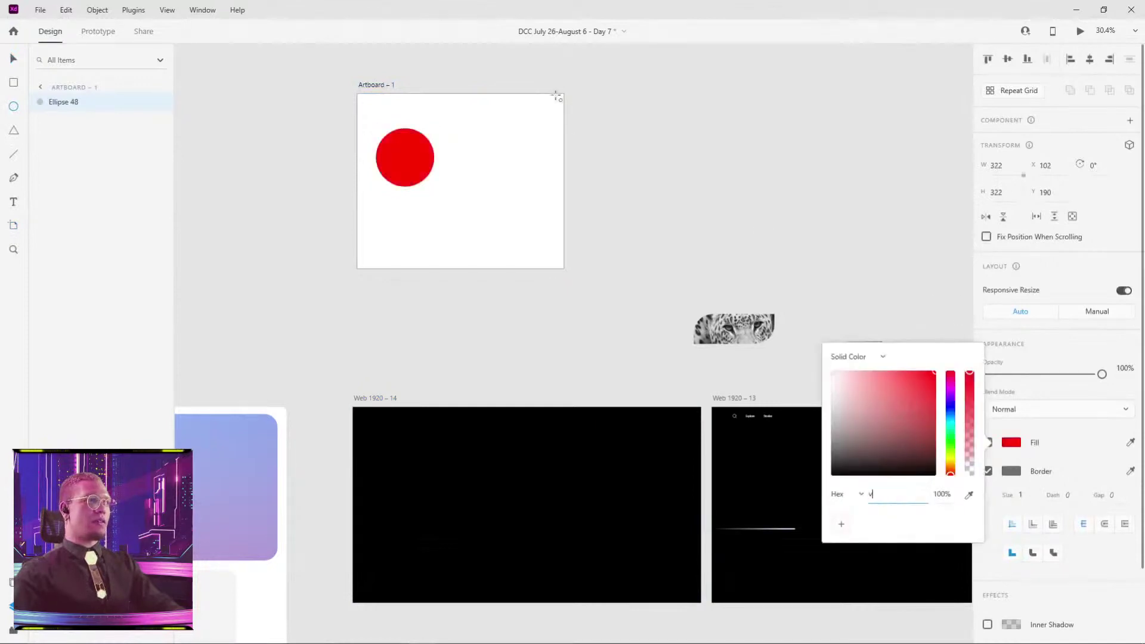
# - Duplicate the artboard with the red circle and place the copy directly to its right
pyautogui.press('v')
pyautogui.click(375, 87)
pyautogui.keyDown('alt'); pyautogui.moveTo(374, 87); pyautogui.dragTo(603, 86); pyautogui.keyUp('alt')
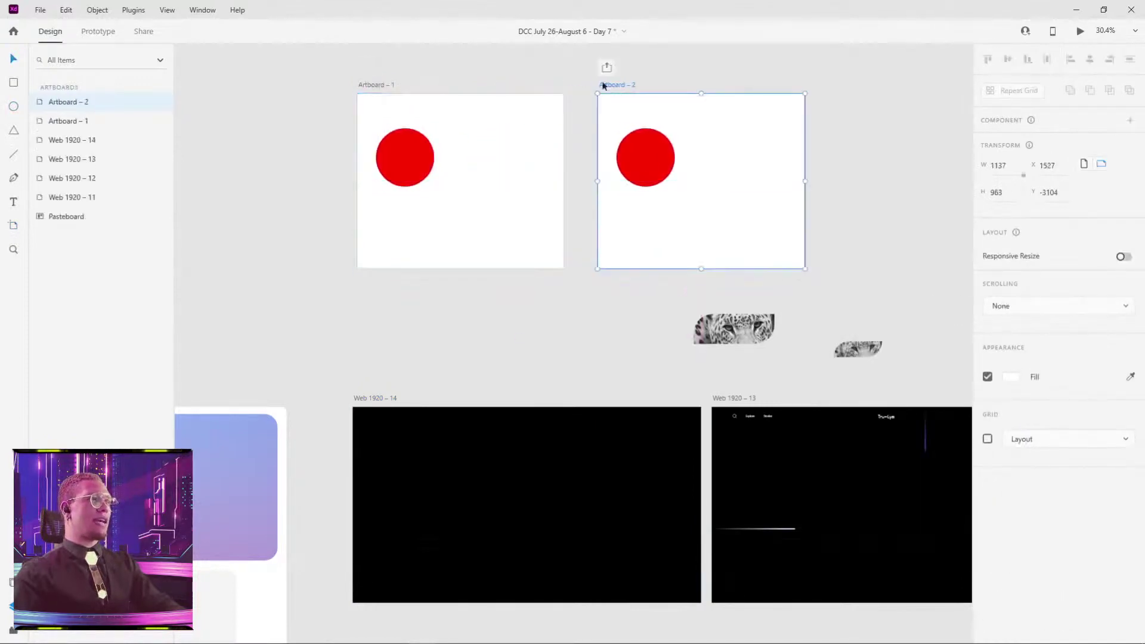
pyautogui.click(375, 88)
pyautogui.click(606, 84)
# - Move the red circle on Artboard – 2 to the artboard's lower-right area and shrink it to less than half its size
pyautogui.click(654, 166)
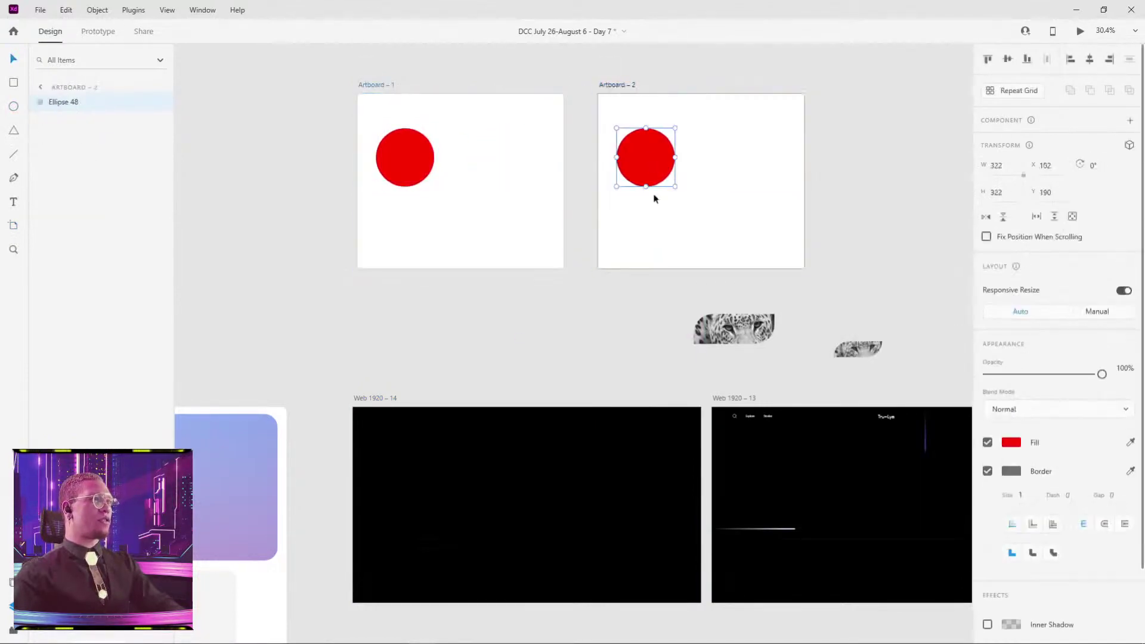
pyautogui.moveTo(651, 173); pyautogui.dragTo(775, 211)
pyautogui.click(413, 145)
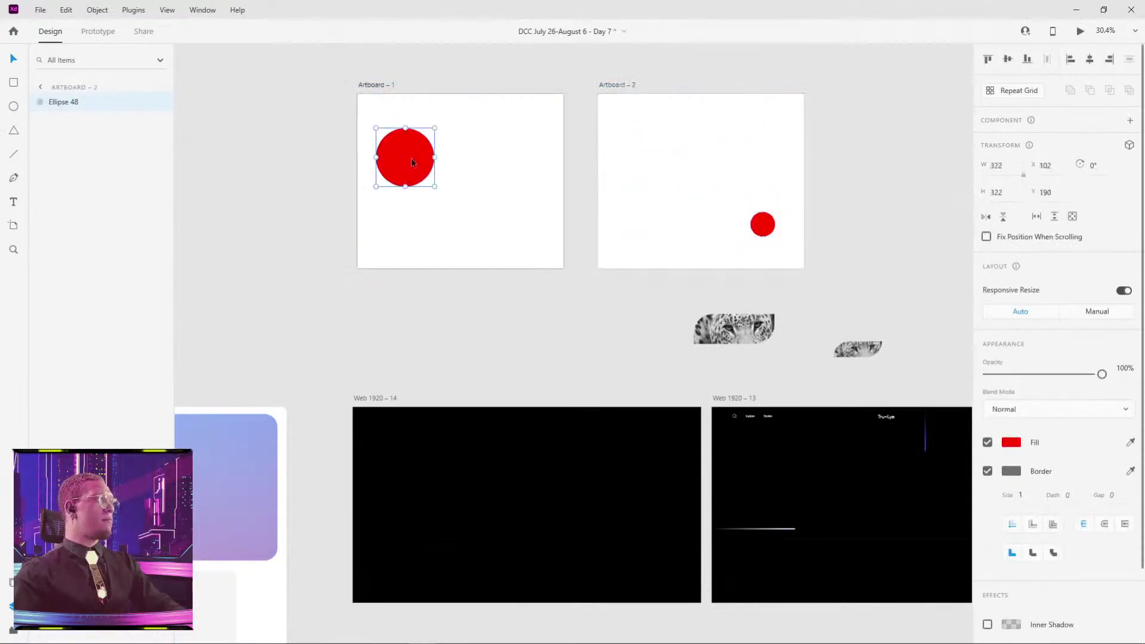
# - Rename the circle on Artboard – 1 as c1 and compare its layer name with the circle on Artboard – 2
pyautogui.doubleClick(67, 102)
pyautogui.write('c')
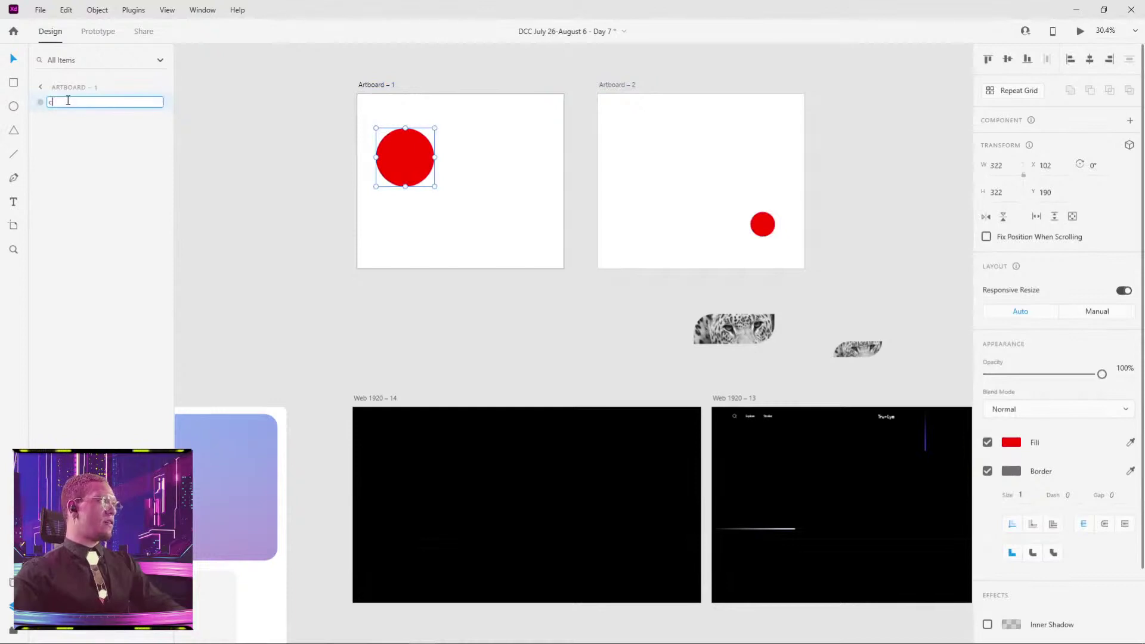
pyautogui.write('1')
pyautogui.press('Return')
pyautogui.click(763, 227)
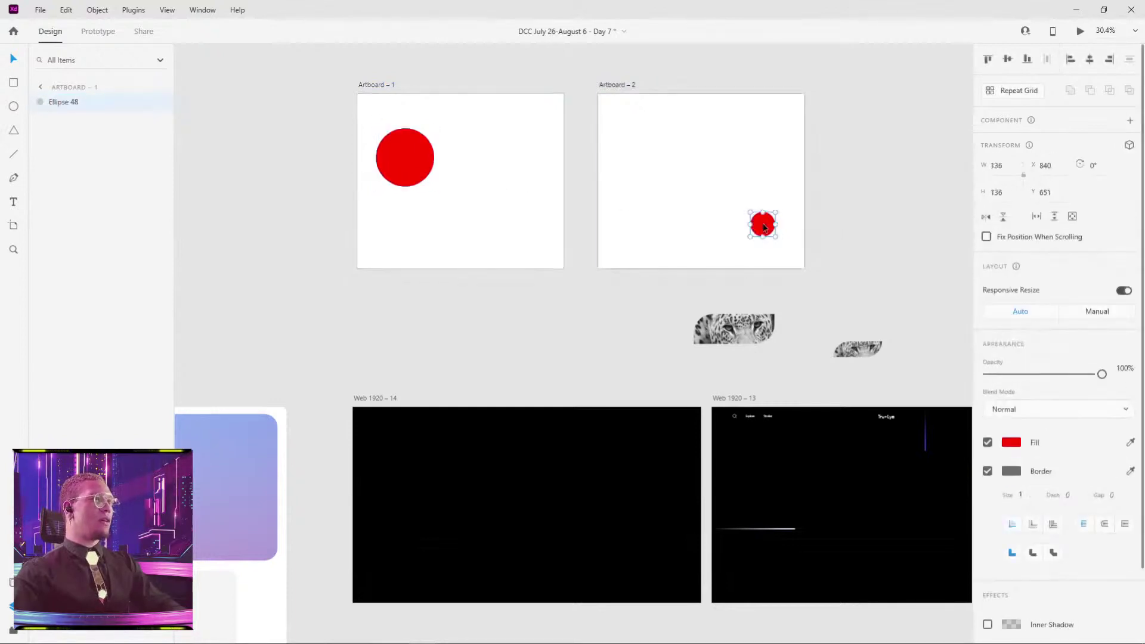
pyautogui.click(393, 174)
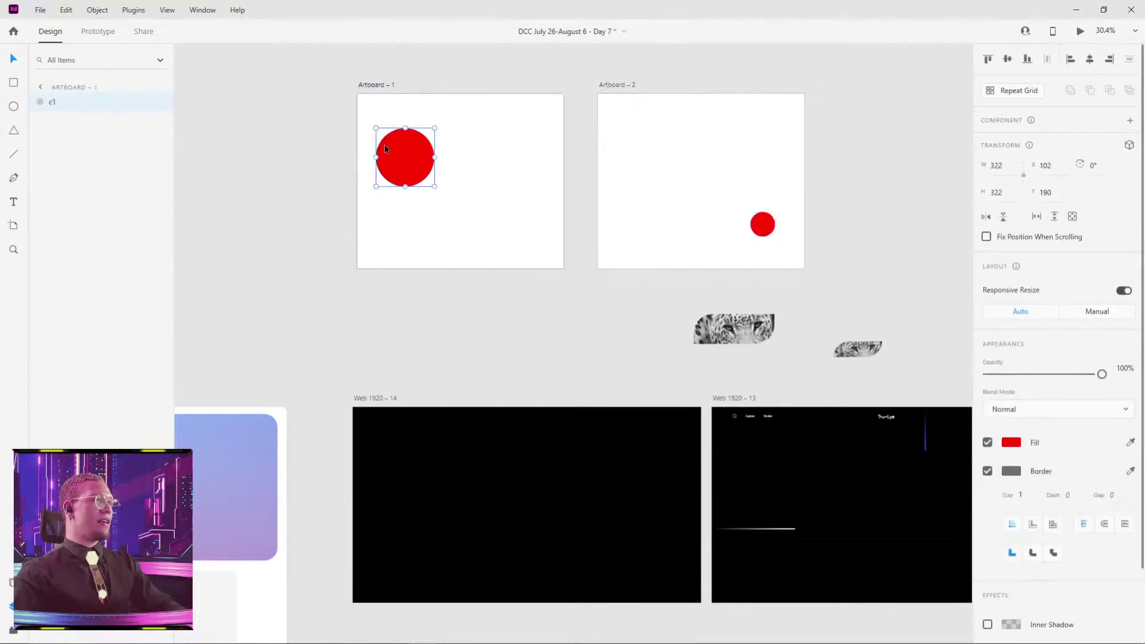
pyautogui.click(760, 224)
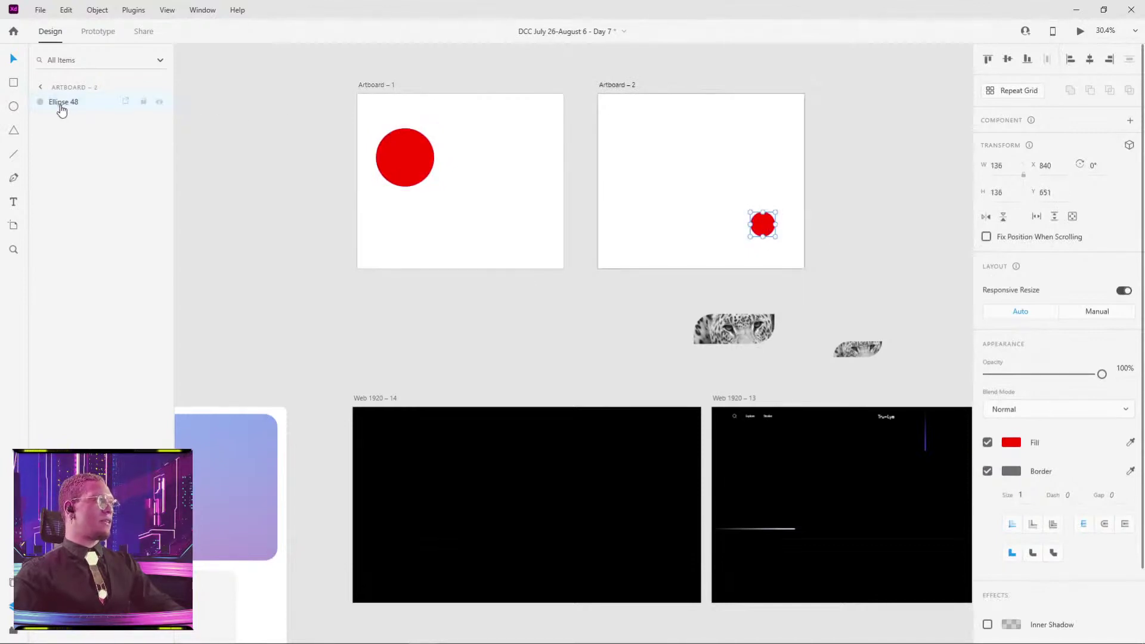
pyautogui.click(375, 86)
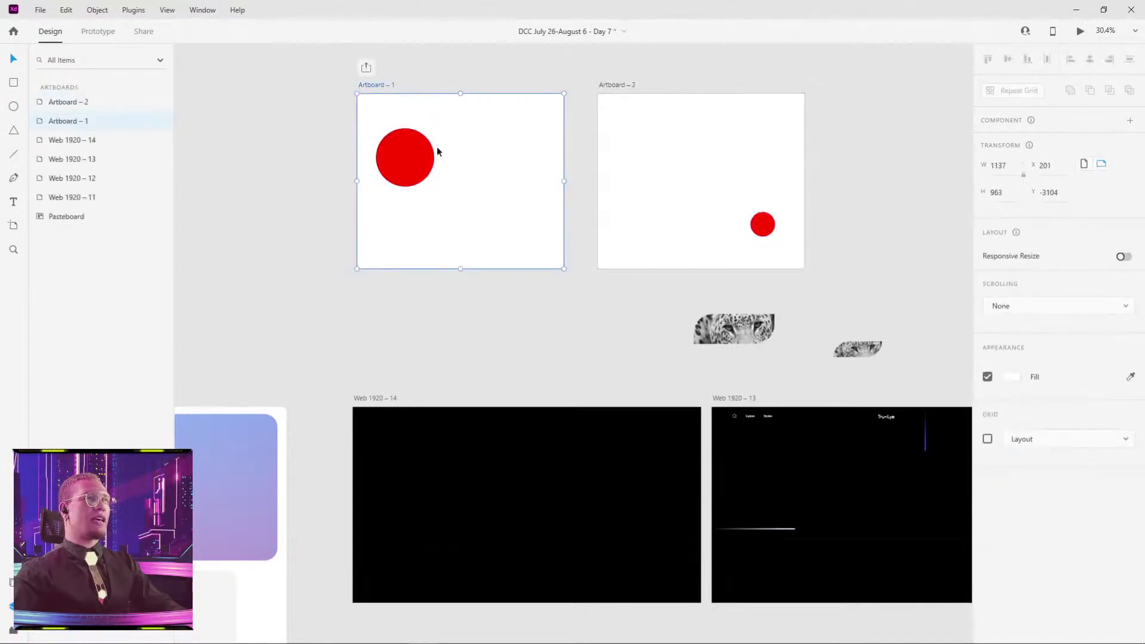
pyautogui.click(411, 157)
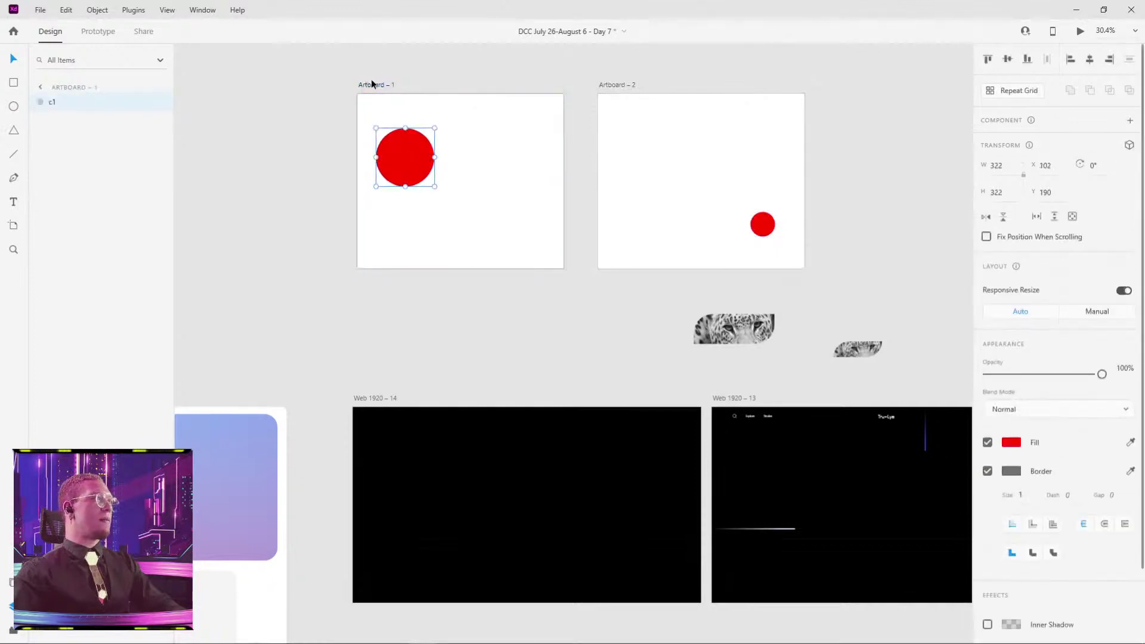
# - Link the c1 circle to Artboard – 2 as a Tap-triggered Auto-Animate with Snap easing and 0.8 s duration, and review the interaction settings
pyautogui.click(84, 33)
pyautogui.moveTo(435, 157); pyautogui.dragTo(742, 202)
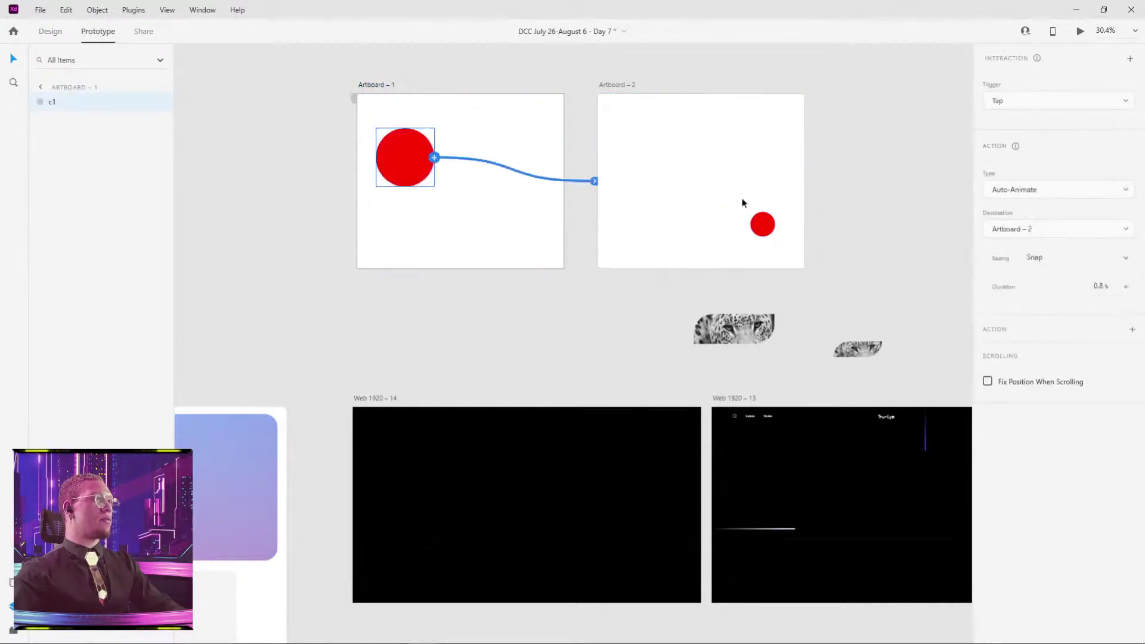
pyautogui.click(400, 85)
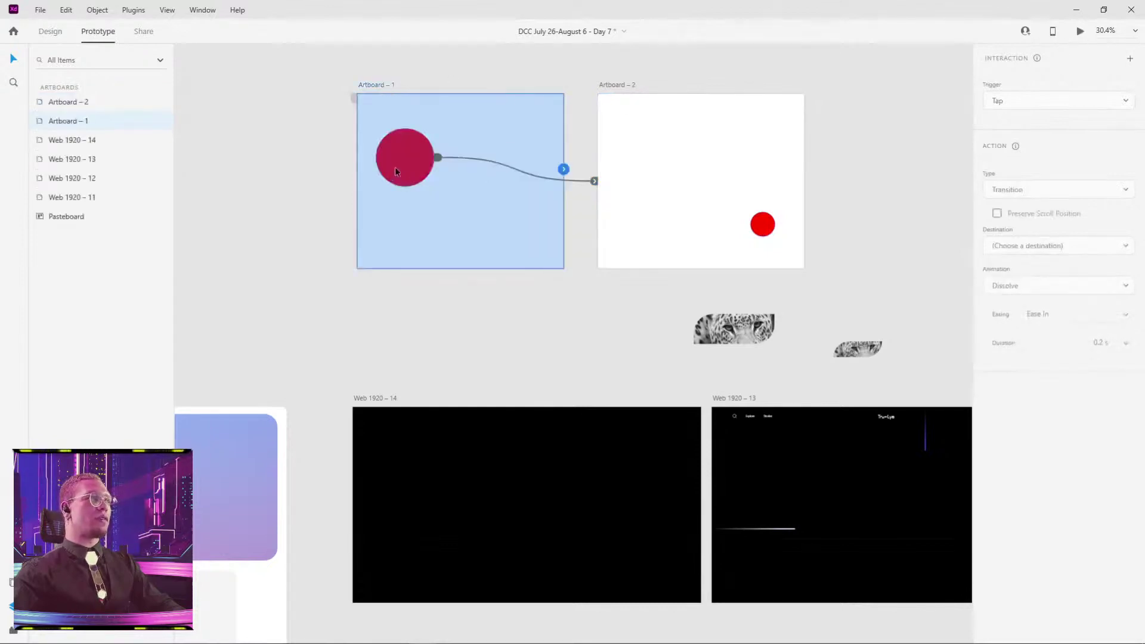
pyautogui.click(490, 160)
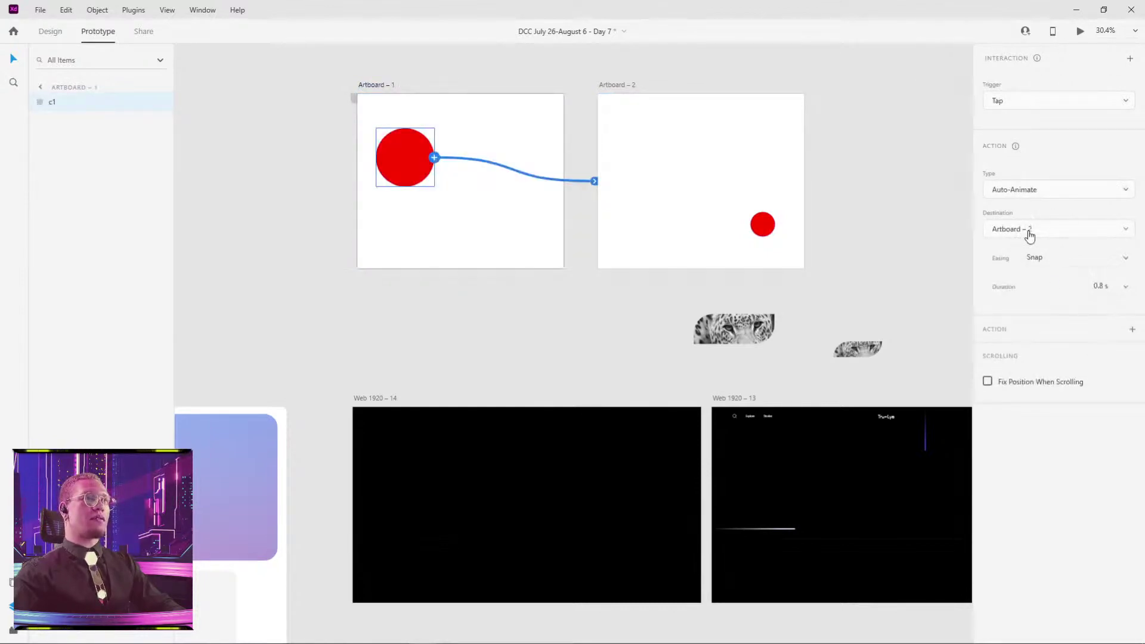
pyautogui.click(391, 86)
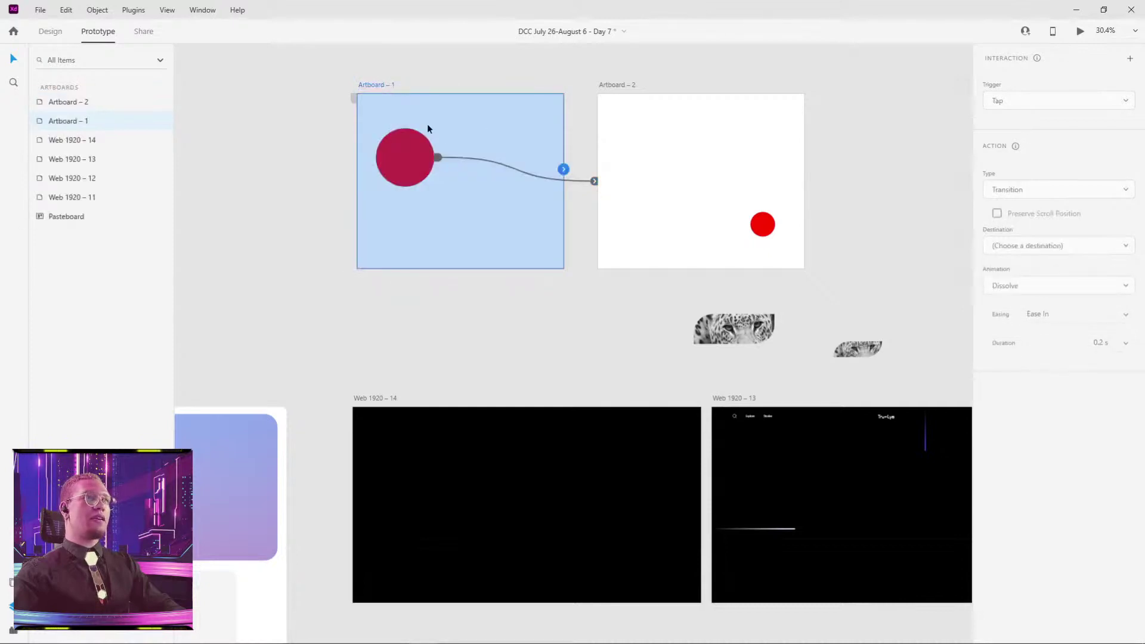
pyautogui.click(434, 158)
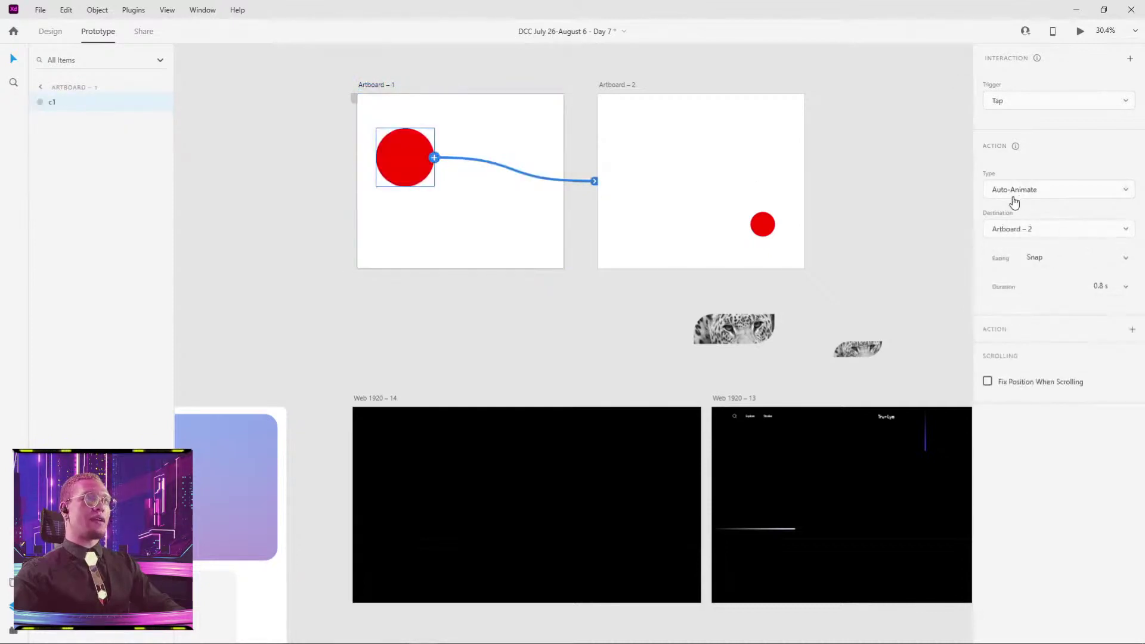
# - Preview the prototype from Artboard – 1, trigger the red circle's transition and close the preview
pyautogui.click(425, 90)
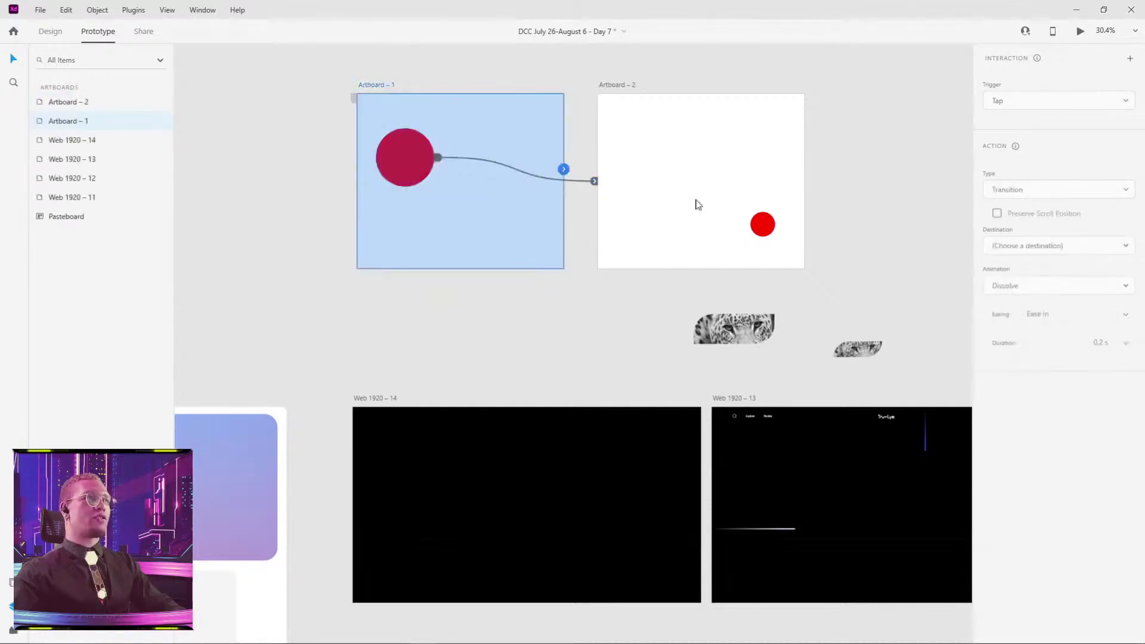
pyautogui.hotkey('ctrl', 'Return')
pyautogui.moveTo(766, 34); pyautogui.dragTo(565, 25)
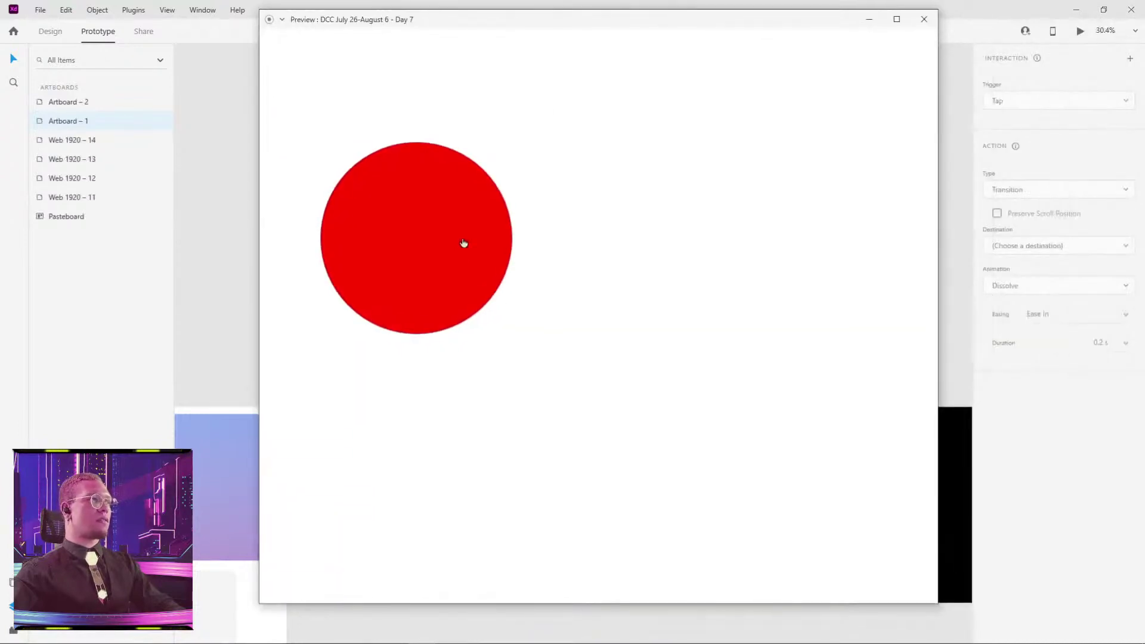
pyautogui.click(459, 243)
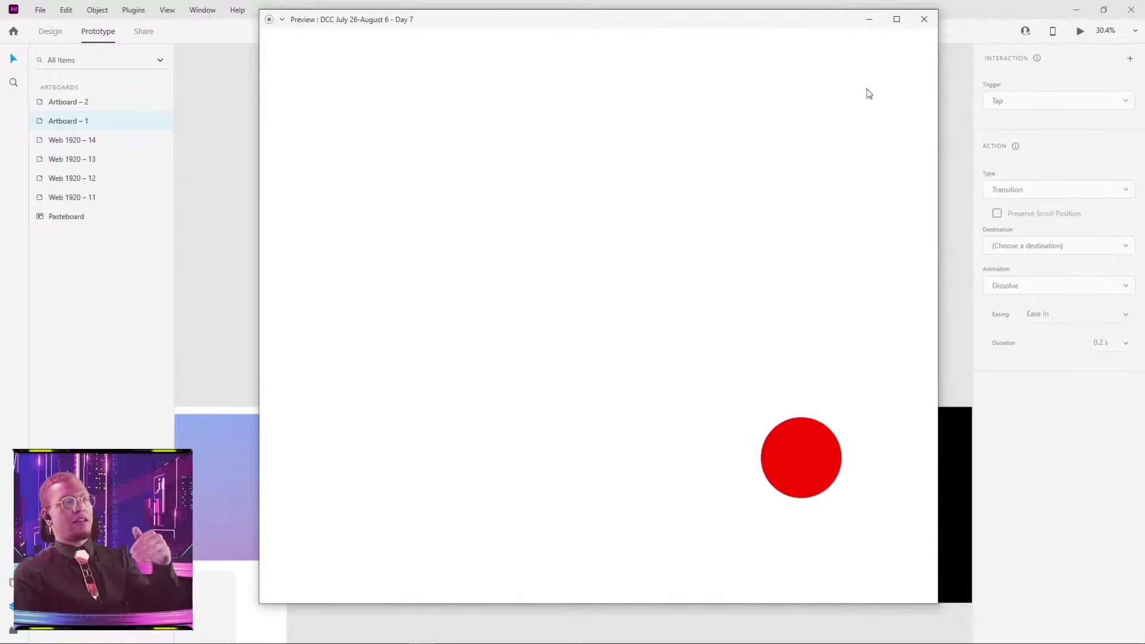
pyautogui.click(924, 19)
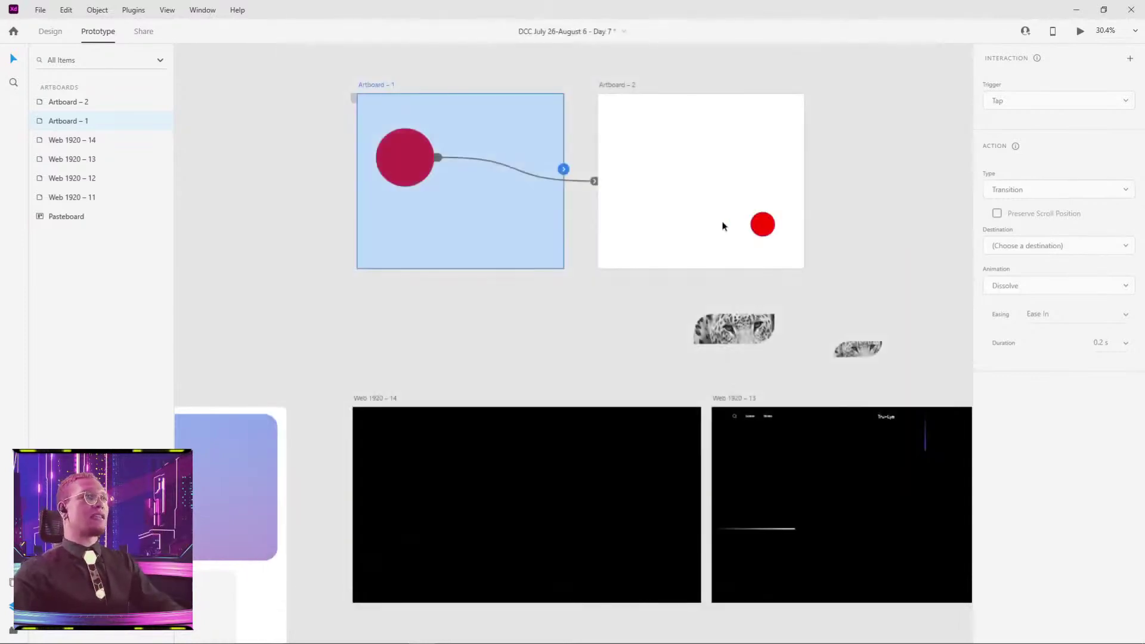
# - Return to design mode and rename the circle on Artboard – 2 to match the c1 layer name on Artboard – 1
pyautogui.click(51, 32)
pyautogui.click(405, 157)
pyautogui.doubleClick(52, 103)
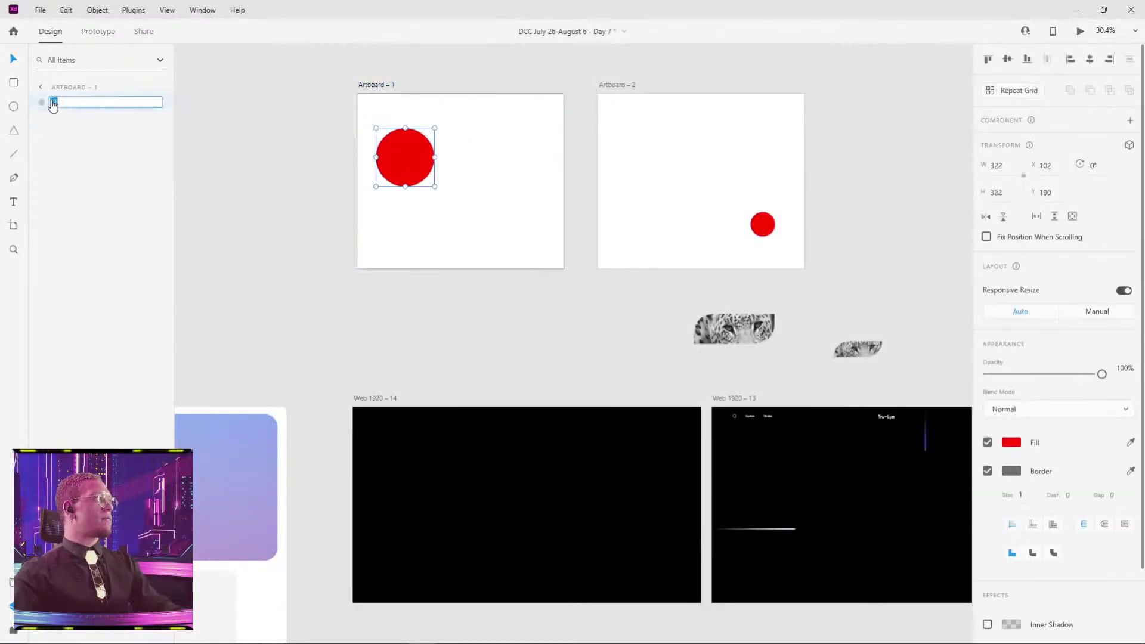
pyautogui.click(764, 224)
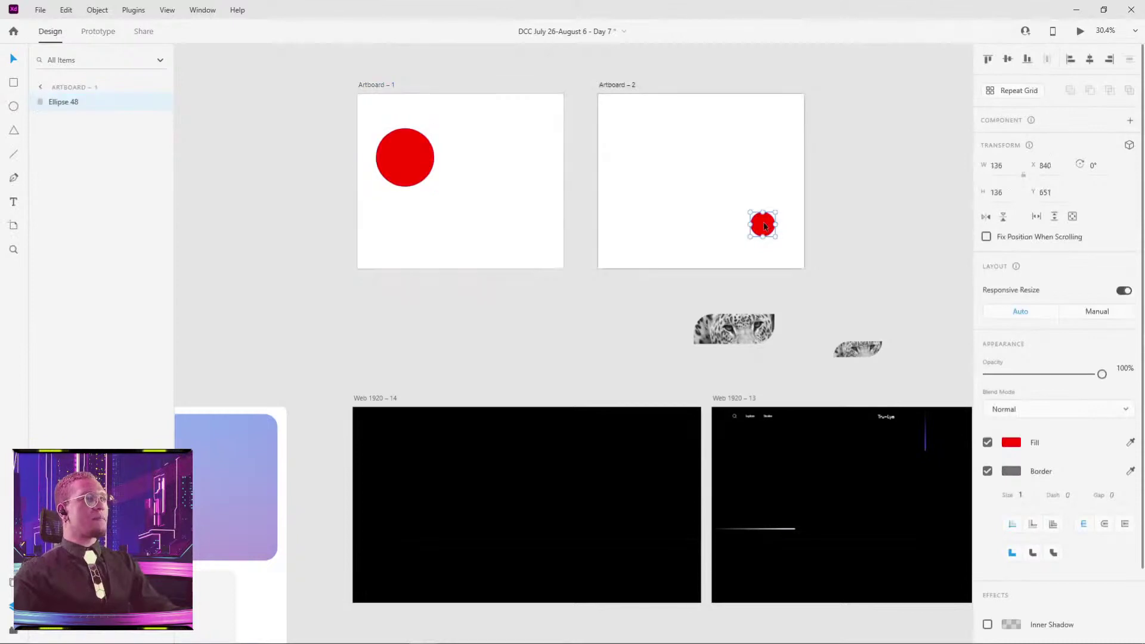
pyautogui.doubleClick(58, 111)
pyautogui.write('C')
pyautogui.click(278, 78)
# - Preview Artboard – 1 again with matching circle names, play the circle's transition and close the preview
pyautogui.click(375, 86)
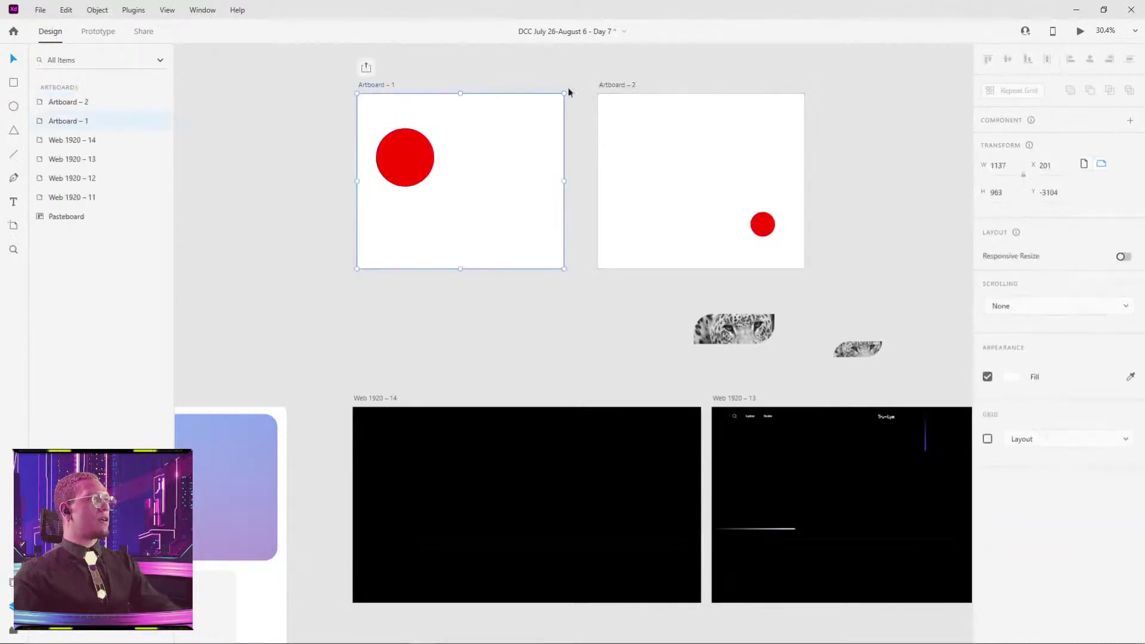
pyautogui.click(1081, 32)
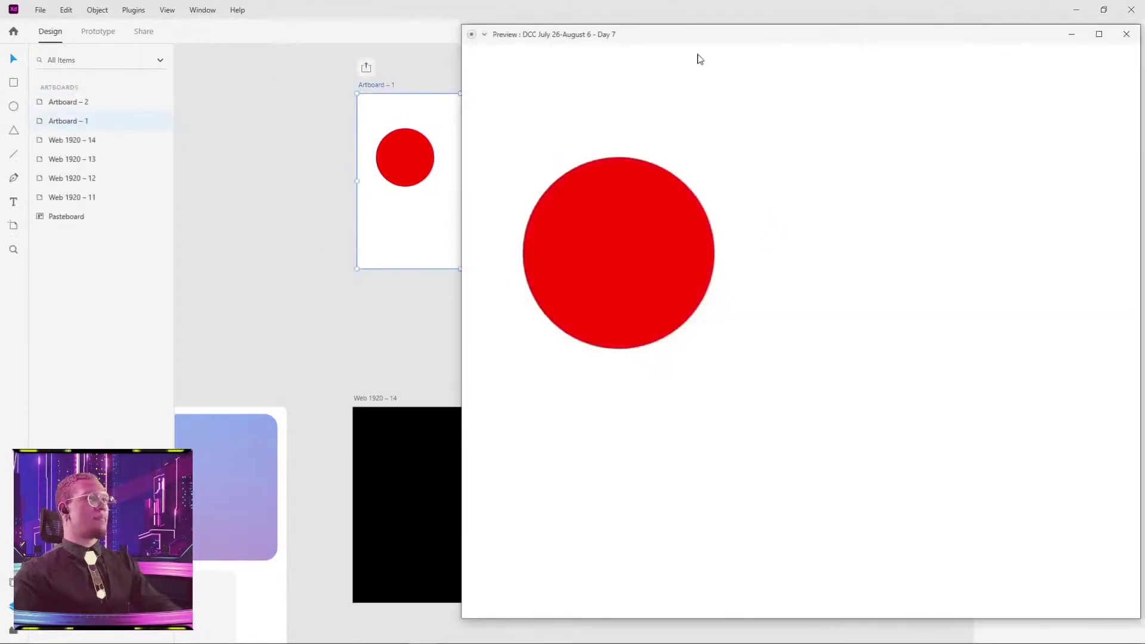
pyautogui.moveTo(708, 37); pyautogui.dragTo(475, 26)
pyautogui.click(384, 243)
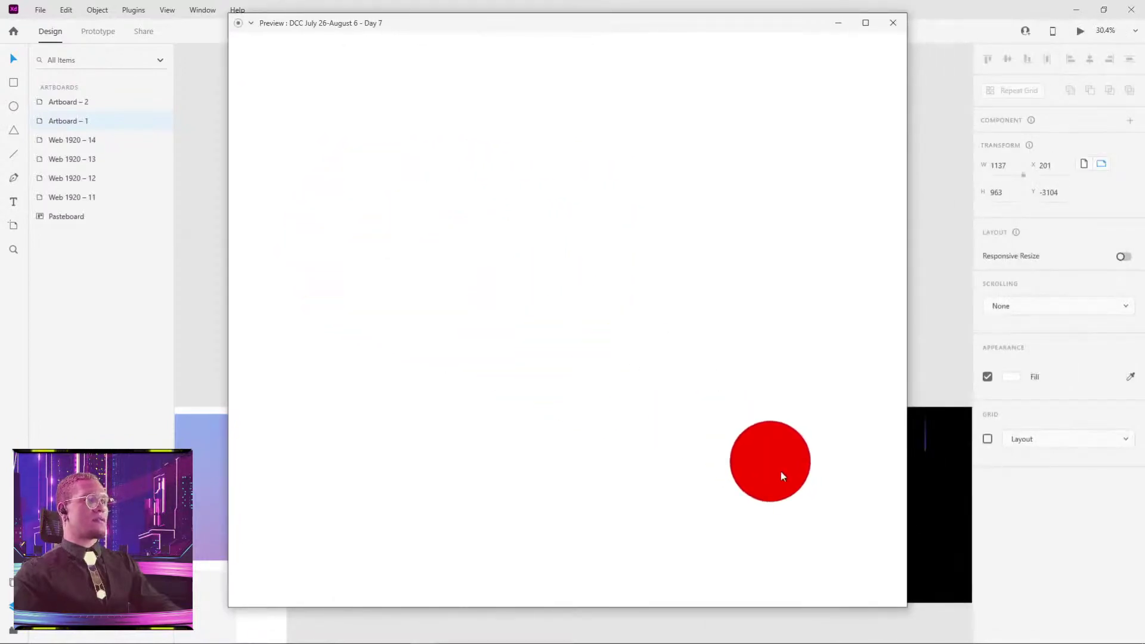
pyautogui.click(894, 23)
# - Play the landing page animation twice in a preview starting from Web 1920 – 14, closing the preview each time
pyautogui.scroll(-5, 943, 277)
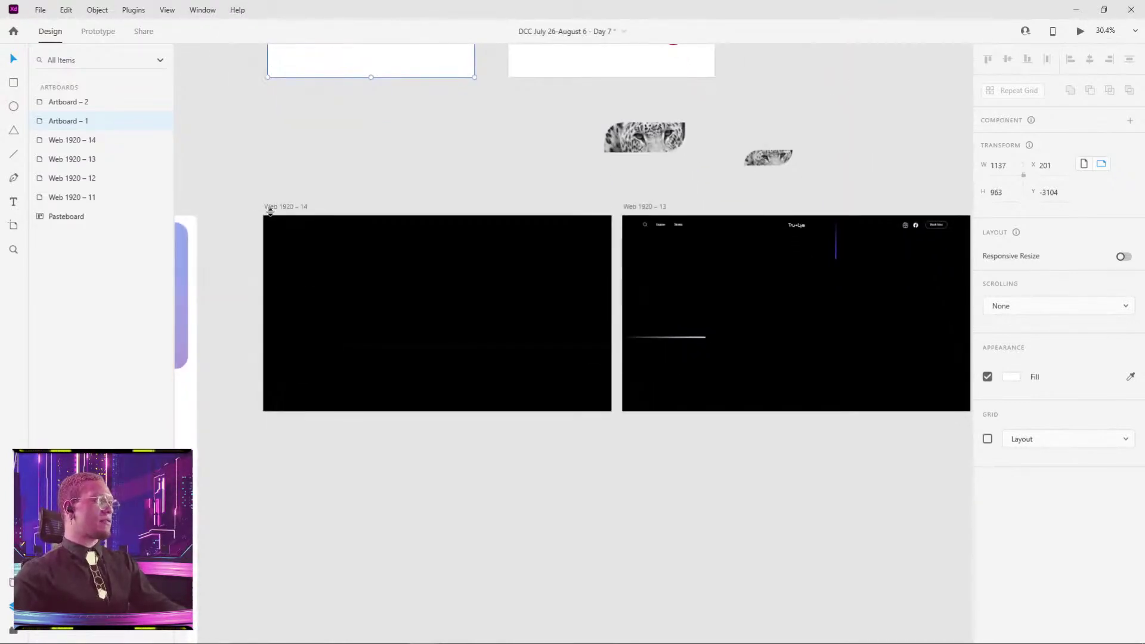
pyautogui.click(355, 207)
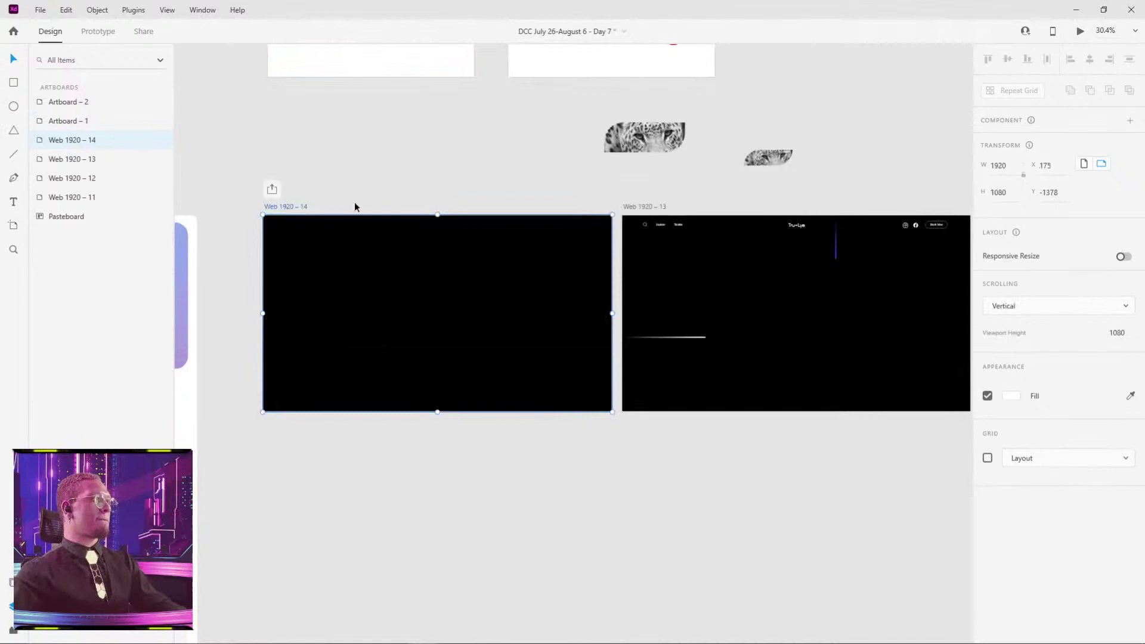
pyautogui.click(1077, 32)
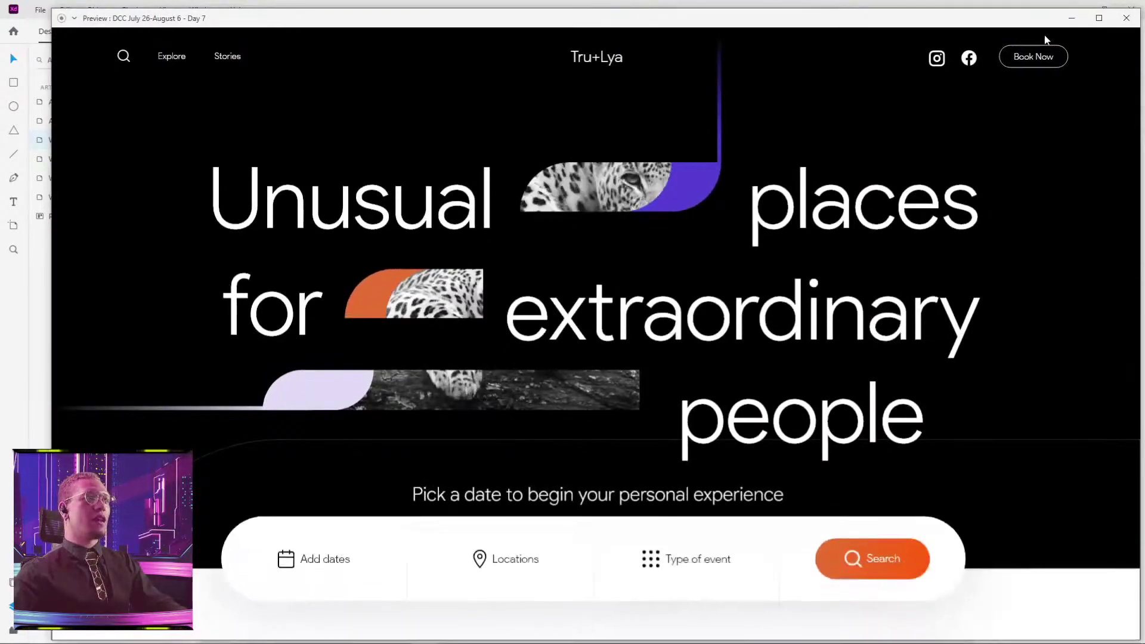
pyautogui.click(1126, 19)
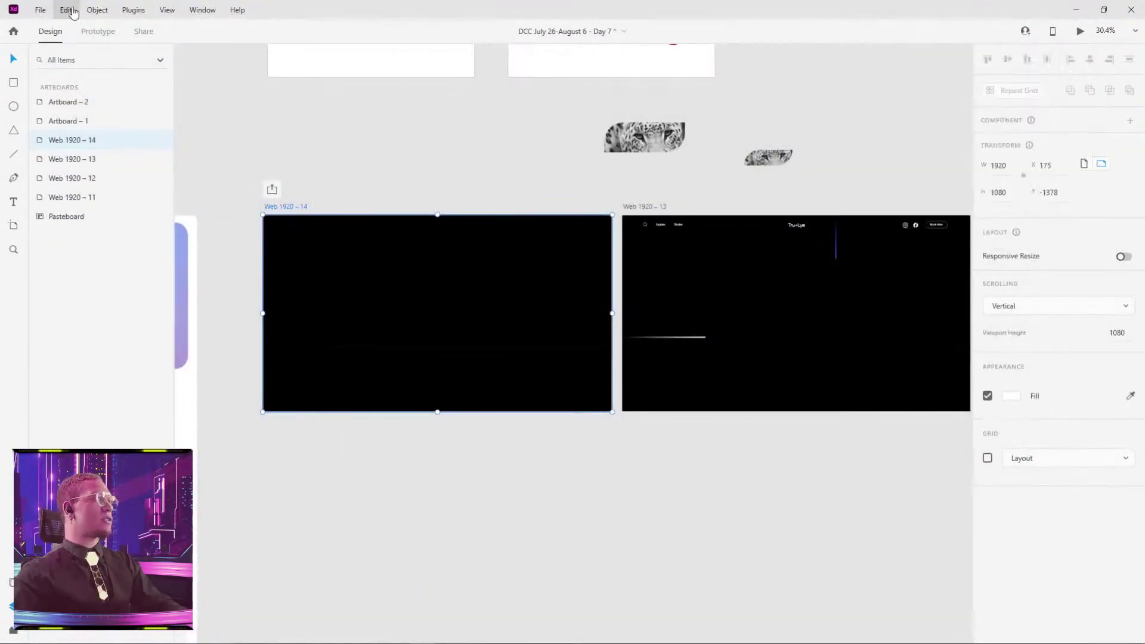
pyautogui.click(1083, 34)
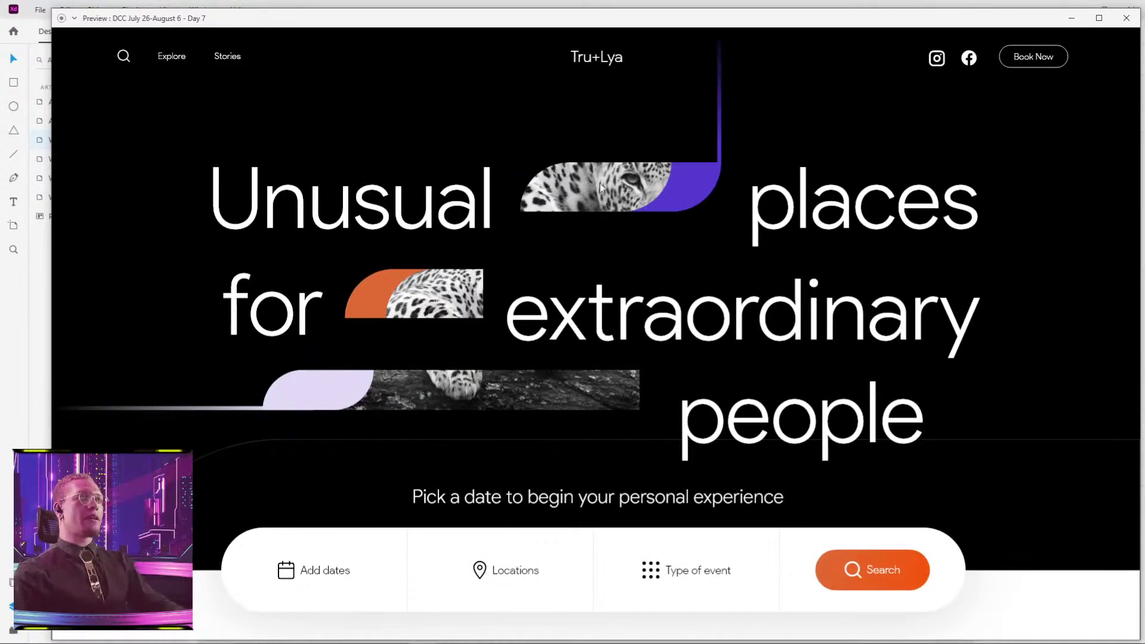
pyautogui.click(1125, 19)
# - Examine the layers nested inside the leopard image mask beside the word "Unusual" on Web 1920 – 12
pyautogui.moveTo(795, 171); pyautogui.dragTo(333, 113)
pyautogui.moveTo(757, 157); pyautogui.dragTo(696, 153)
pyautogui.scroll(5, 697, 153)
pyautogui.doubleClick(618, 212)
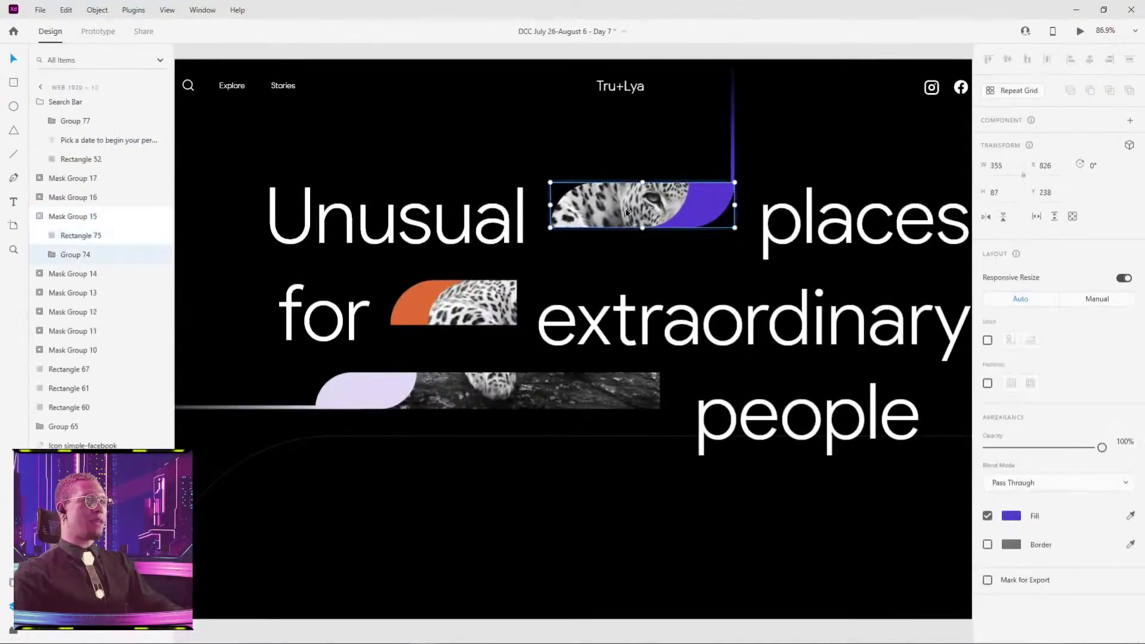
pyautogui.scroll(3, 692, 190)
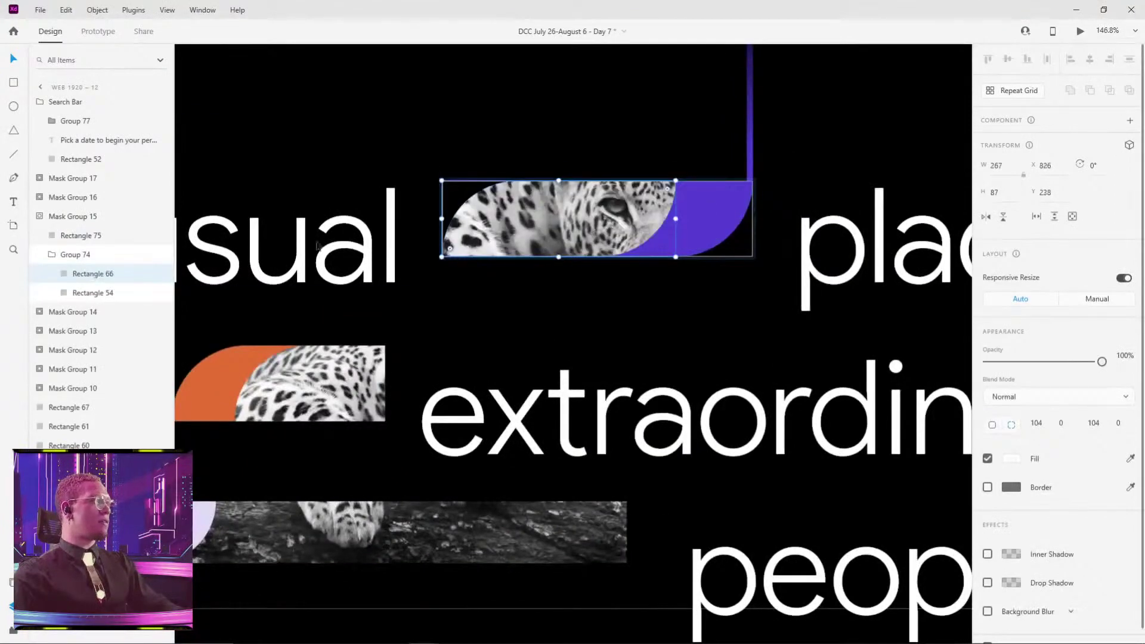
pyautogui.scroll(-7, 317, 245)
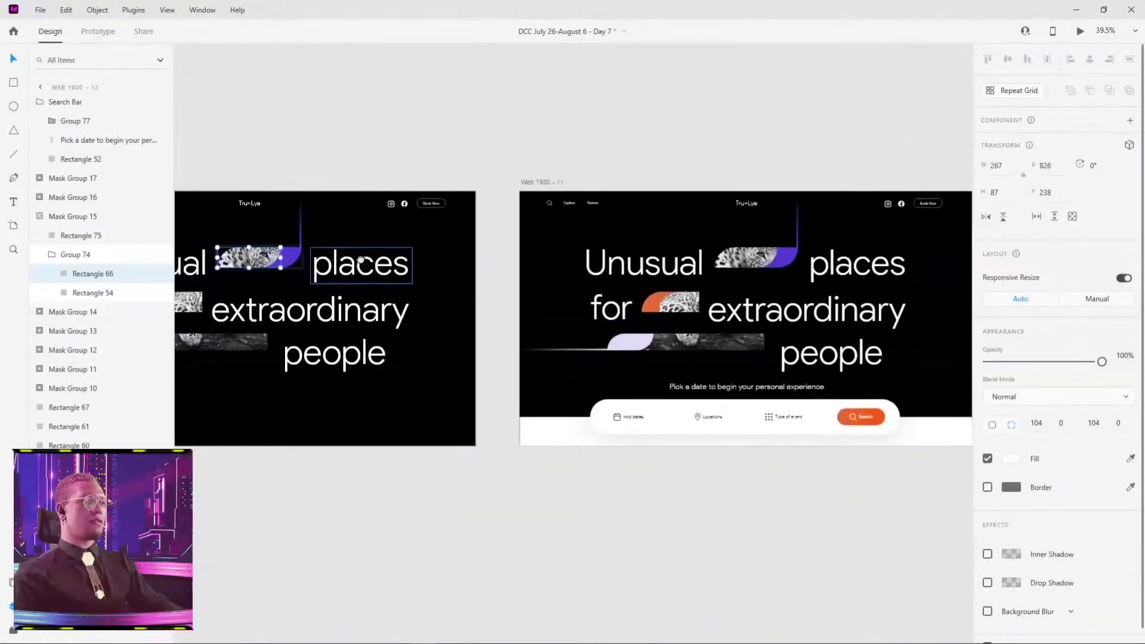
pyautogui.scroll(5, 235, 270)
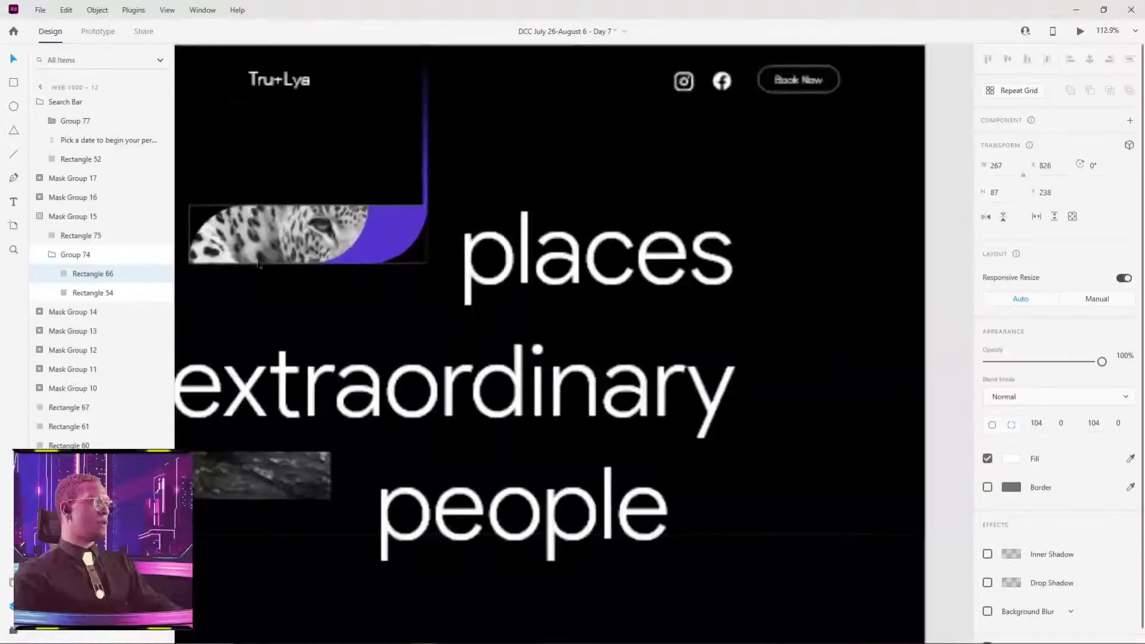
# - Compare the leopard image's layer names and grouping in the top headline line between Web 1920 – 11 and Web 1920 – 12, and deselect
pyautogui.scroll(-5, 677, 265)
pyautogui.click(659, 286)
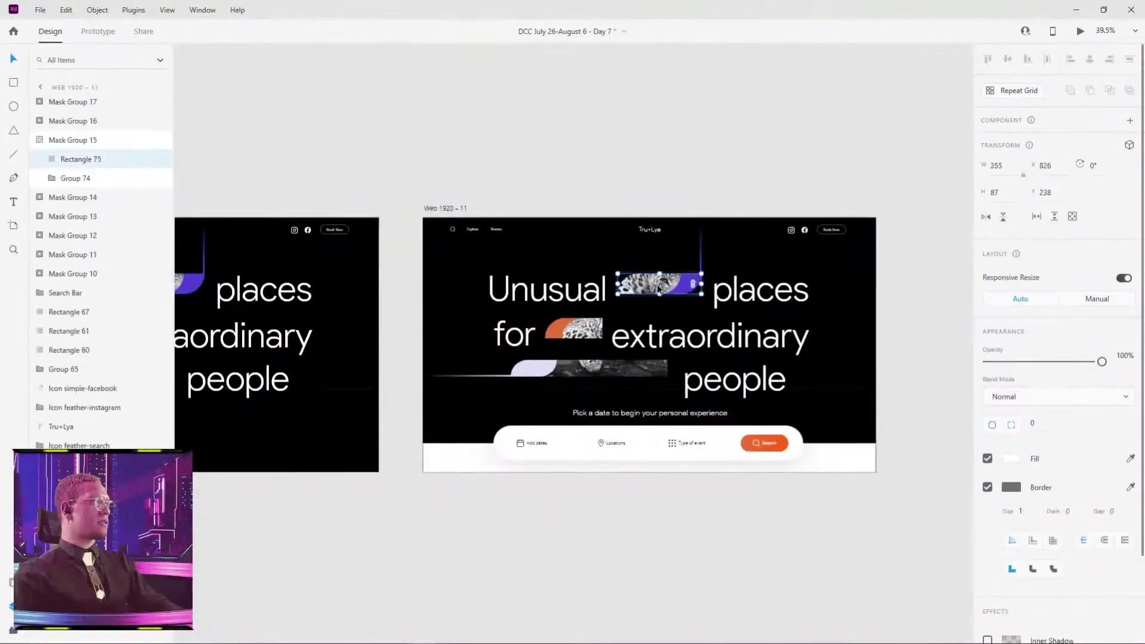
pyautogui.doubleClick(659, 286)
pyautogui.hscroll(-5, 659, 286)
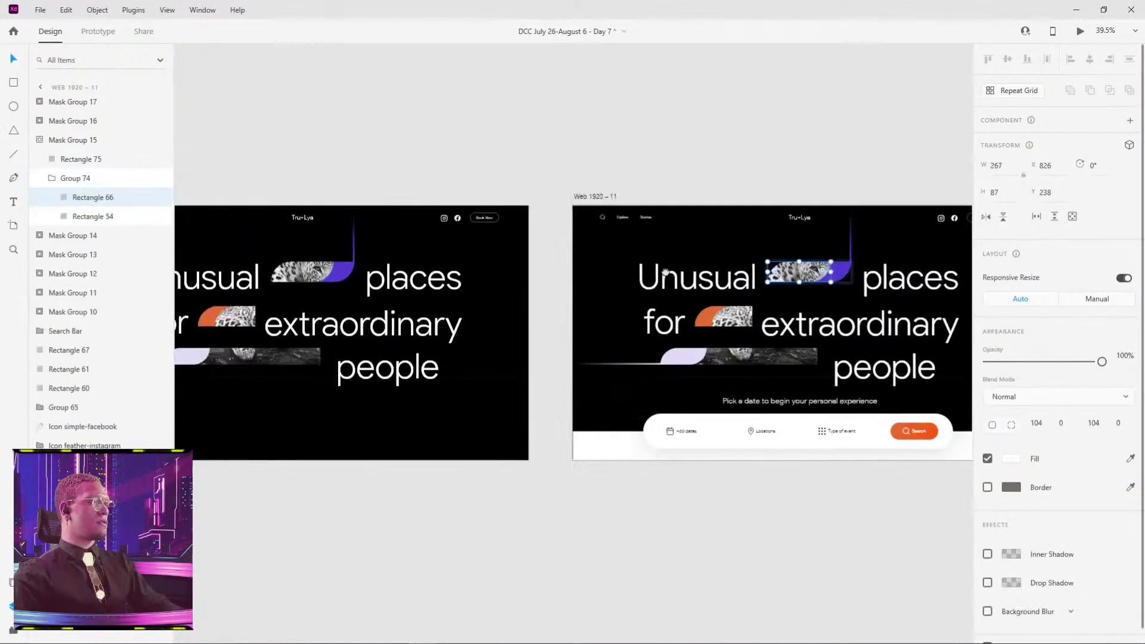
pyautogui.doubleClick(429, 271)
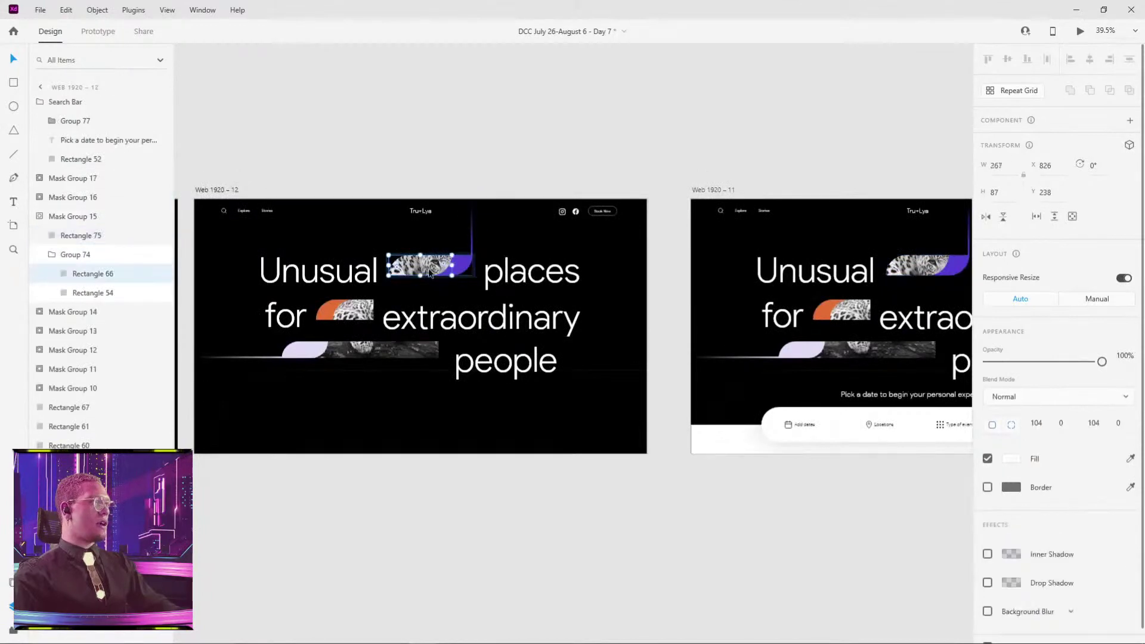
pyautogui.hscroll(4, 733, 275)
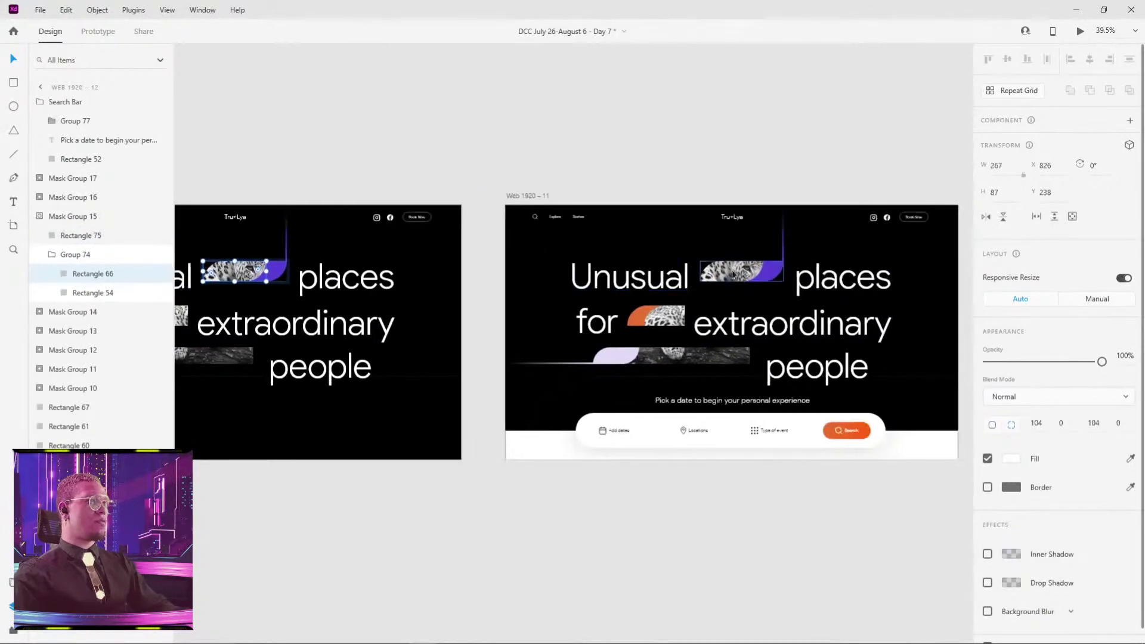
pyautogui.doubleClick(733, 273)
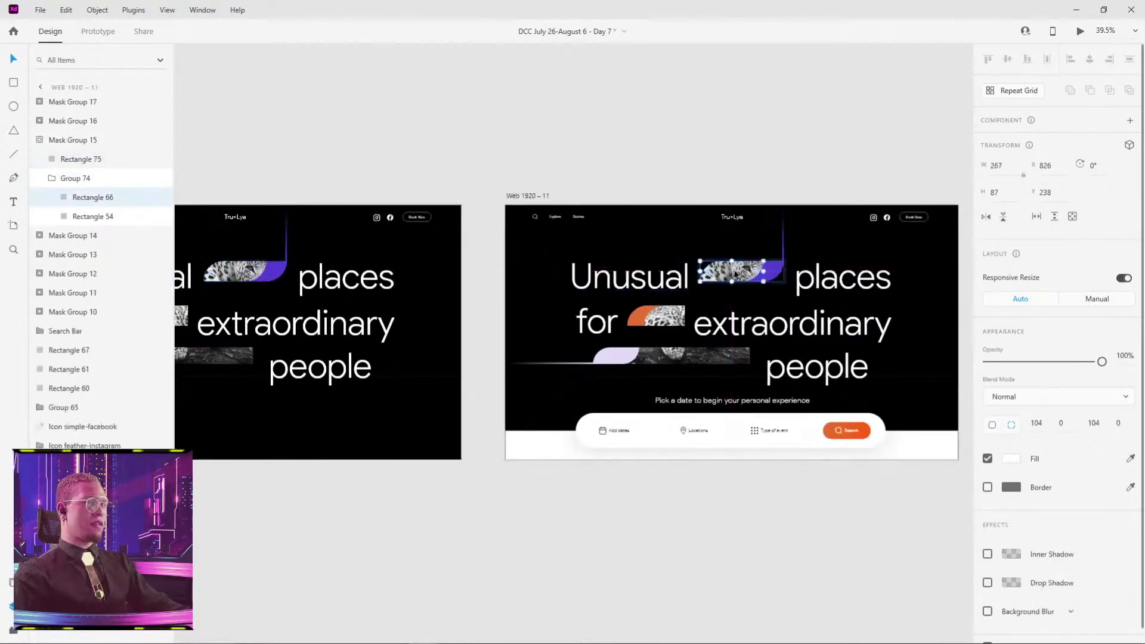
pyautogui.click(750, 172)
pyautogui.hscroll(-4, 552, 148)
pyautogui.scroll(-3, 580, 161)
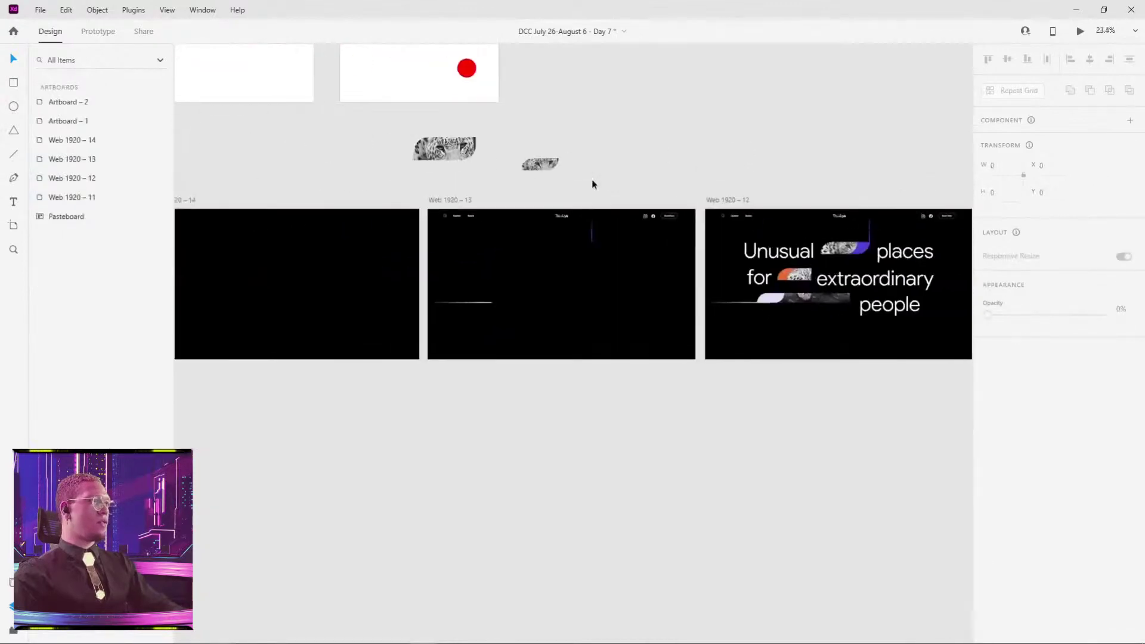
# - Play the landing page animation once in a preview starting from Web 1920 – 14, and close the preview
pyautogui.hscroll(-4, 592, 183)
pyautogui.click(438, 207)
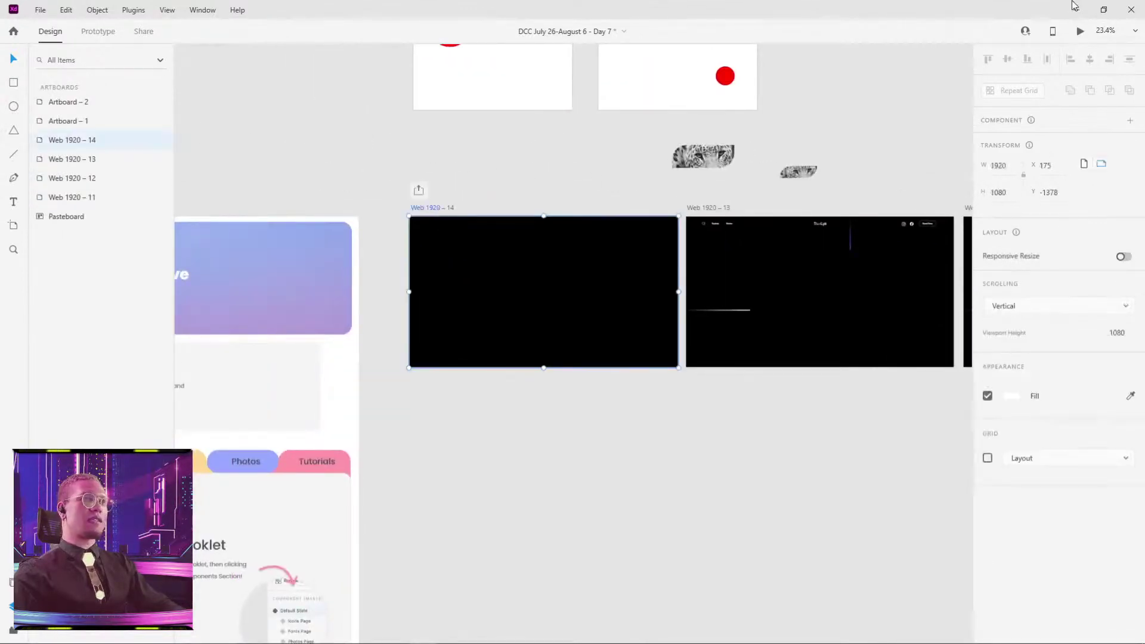
pyautogui.click(1080, 33)
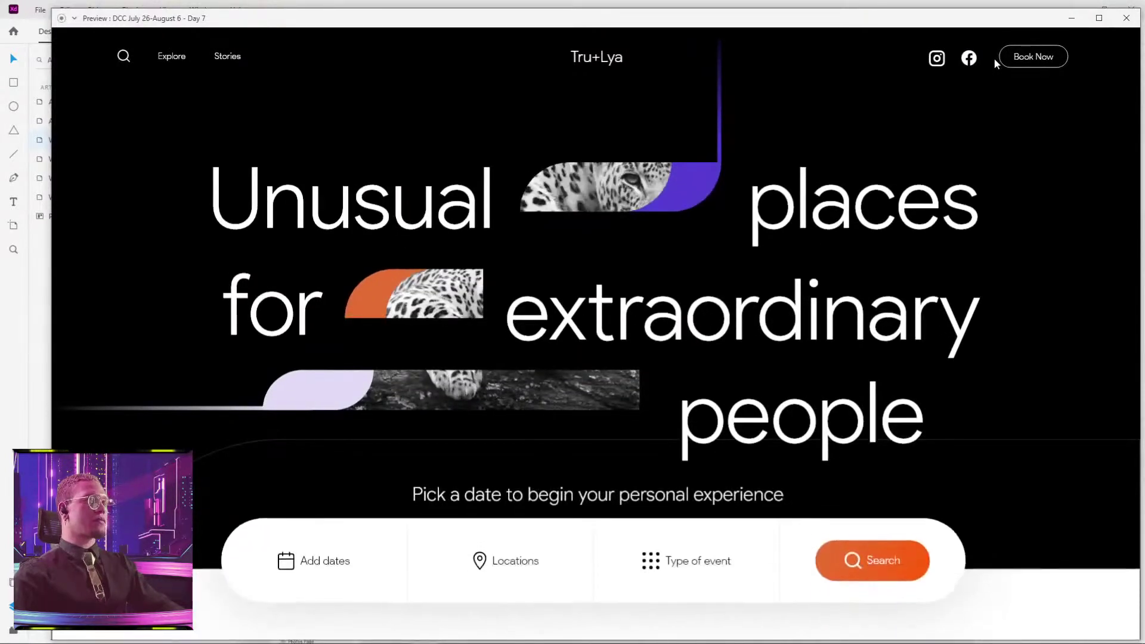
pyautogui.click(1126, 20)
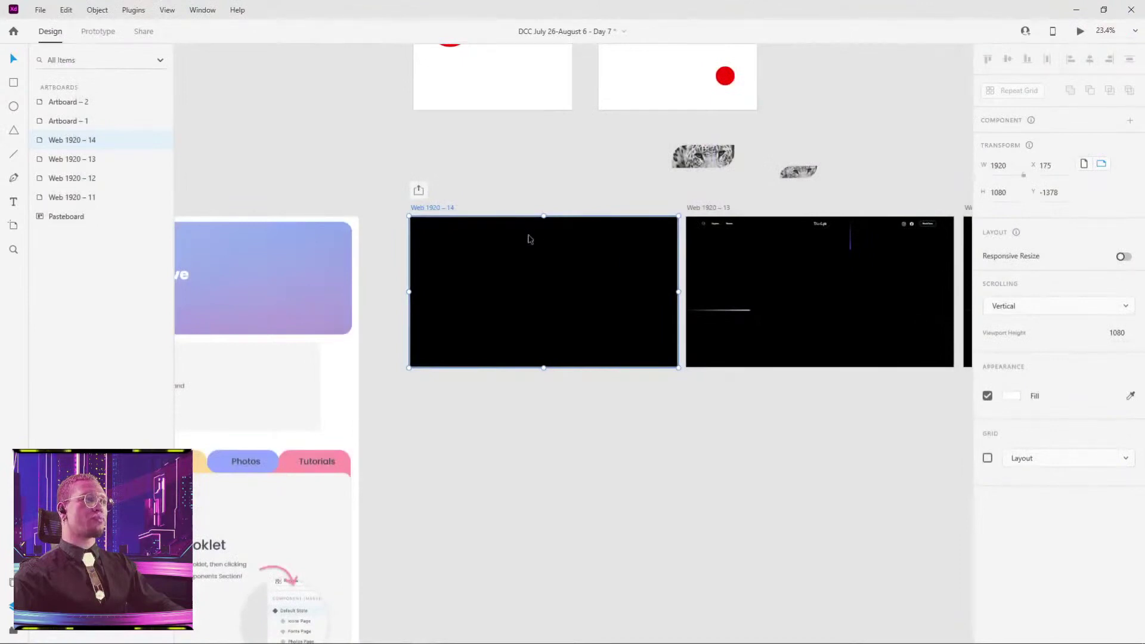
# - Try to stretch the collapsed Mask Group 15 on Web 1920 – 14 upward to a height of about 61, and undo the change
pyautogui.scroll(5, 529, 239)
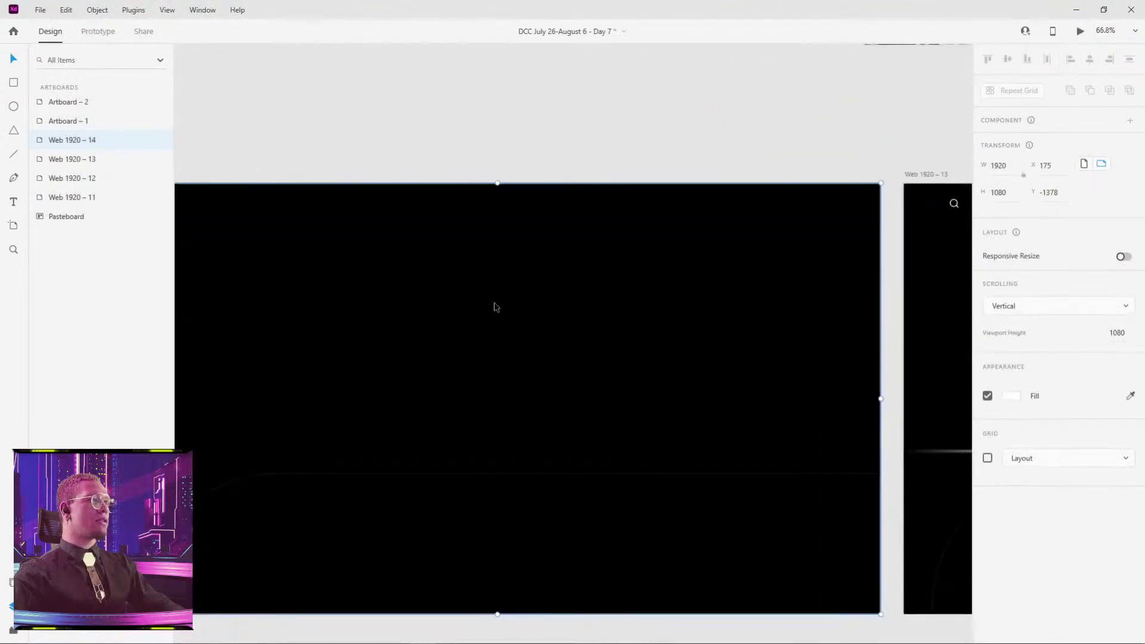
pyautogui.click(491, 313)
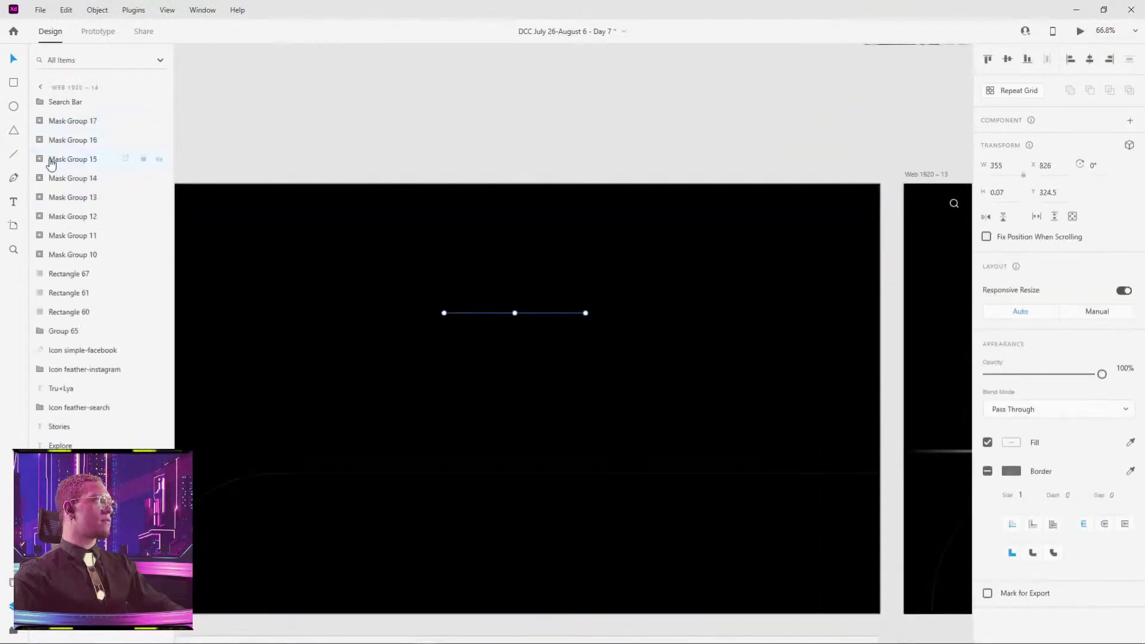
pyautogui.scroll(8, 516, 313)
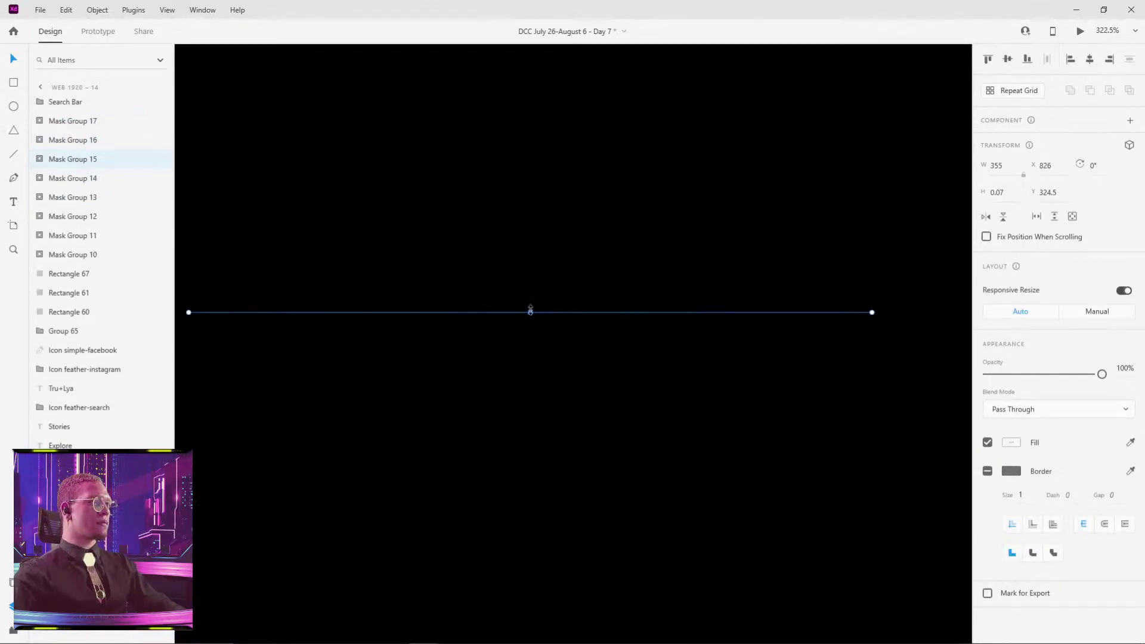
pyautogui.moveTo(530, 310); pyautogui.dragTo(564, 203)
pyautogui.scroll(-5, 564, 203)
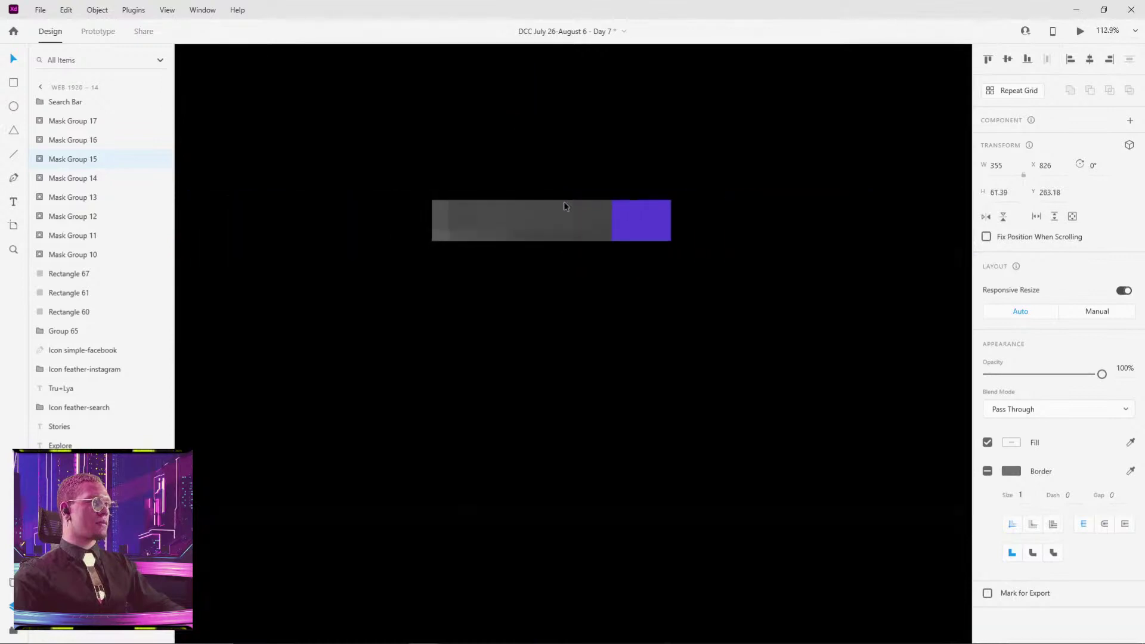
pyautogui.hotkey('ctrl', 'z')
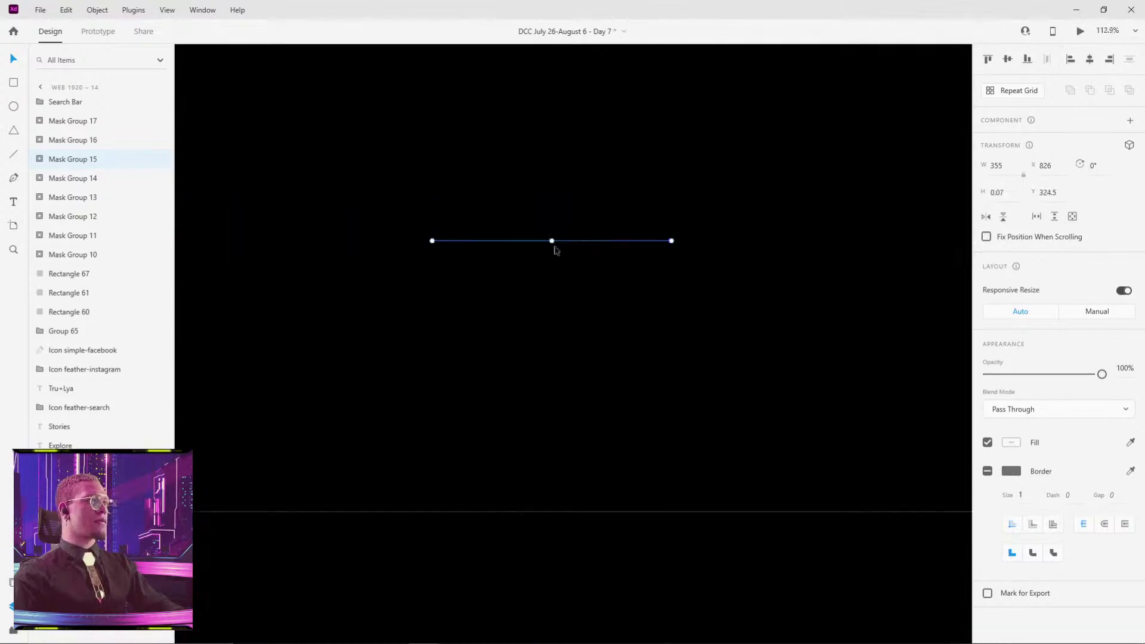
# - Try to stretch Rectangle 75 inside Mask Group 15 upward to a height of about 66 and also downward, and undo the resizing
pyautogui.click(40, 160)
pyautogui.click(84, 178)
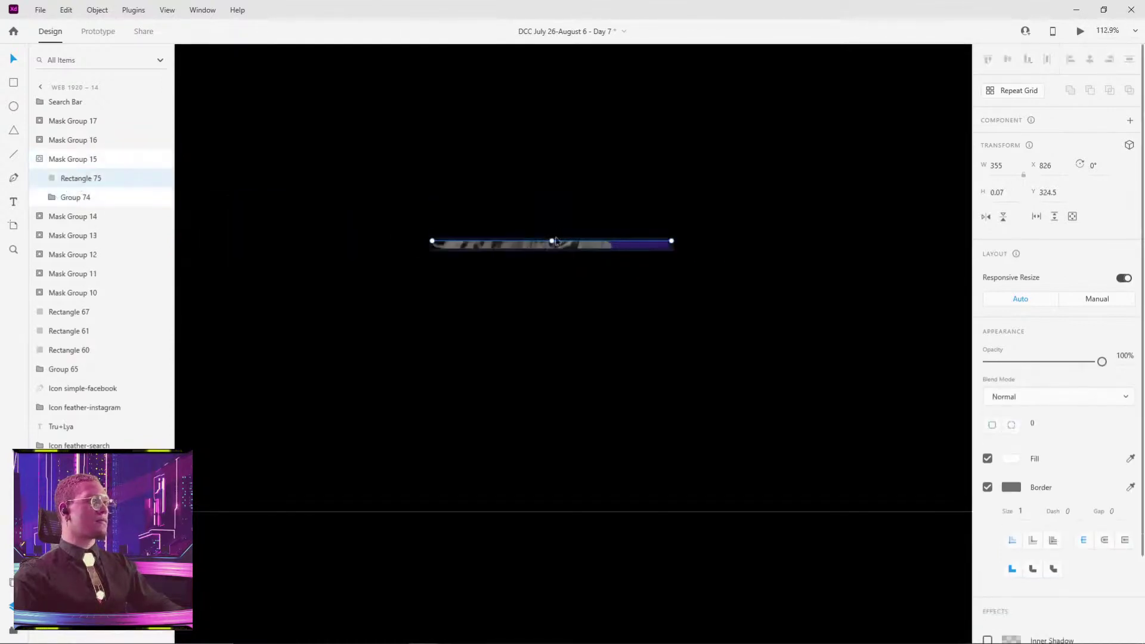
pyautogui.moveTo(558, 241); pyautogui.dragTo(559, 201)
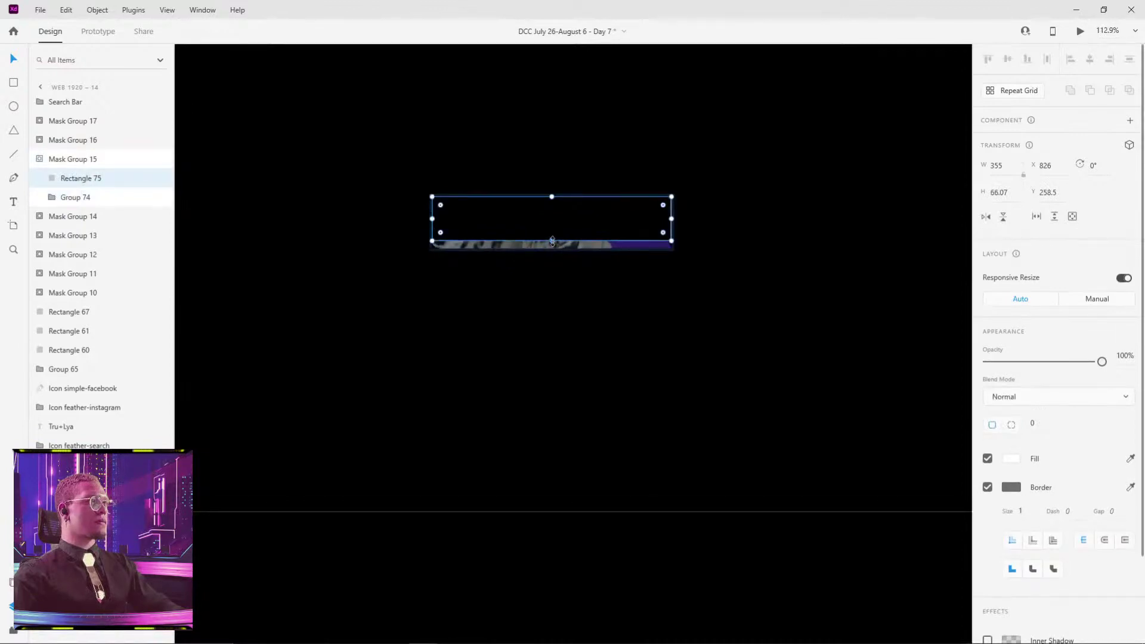
pyautogui.moveTo(552, 242); pyautogui.dragTo(549, 304)
pyautogui.hotkey('ctrl', 'z')
pyautogui.hotkey('ctrl', 'z')
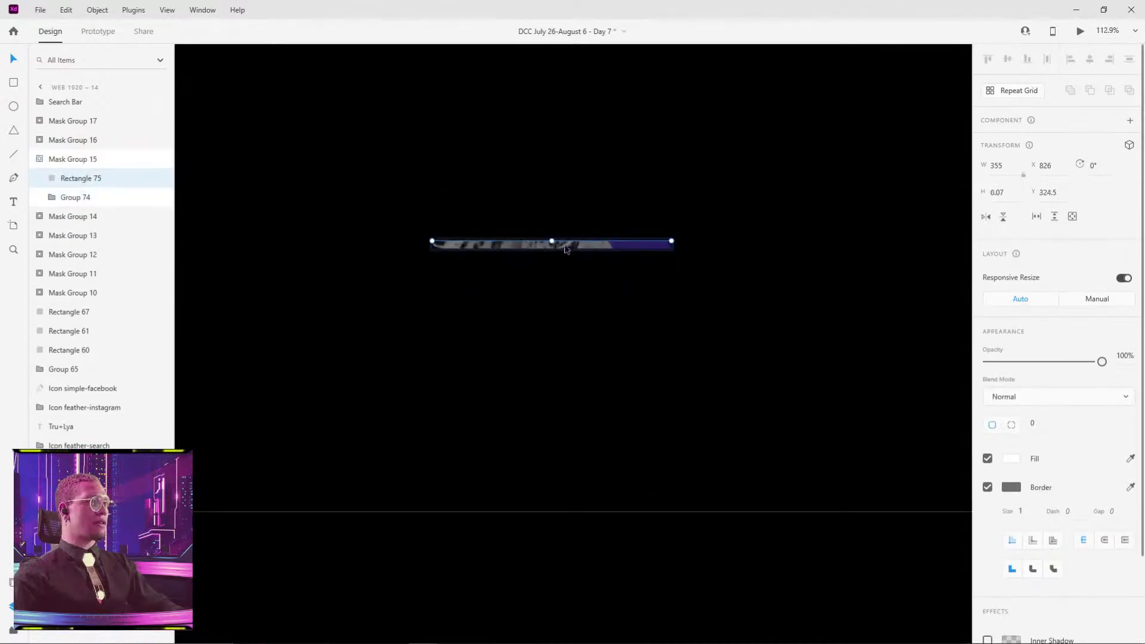
# - Stretch the leopard image Rectangle 66 inside Group 74 of Mask Group 15 upward to a height of 64
pyautogui.click(559, 244)
pyautogui.doubleClick(557, 246)
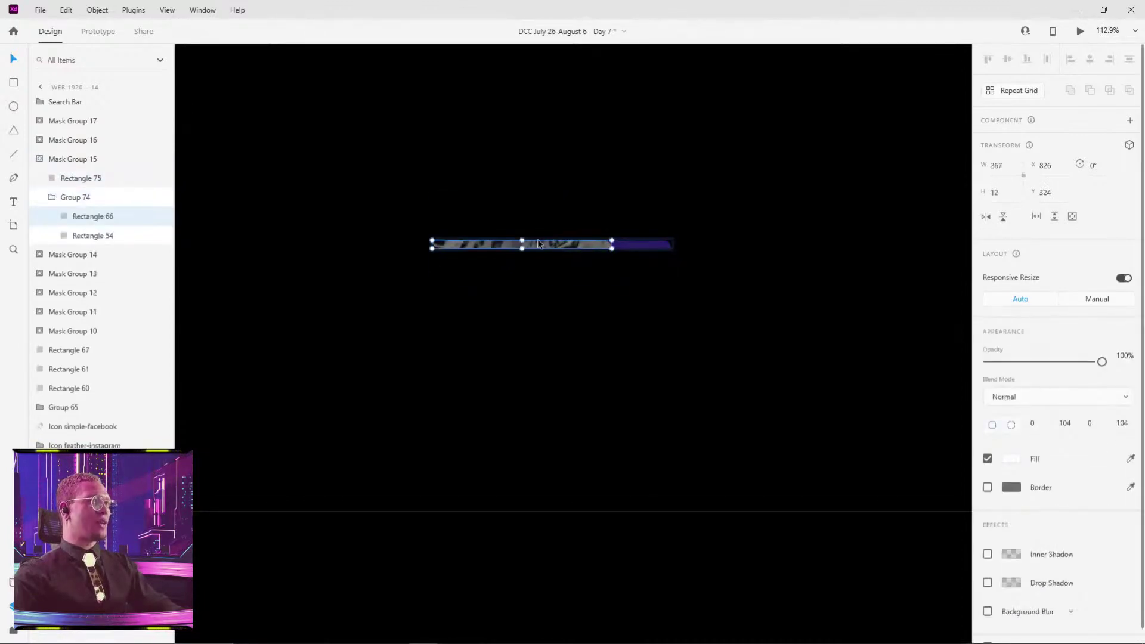
pyautogui.moveTo(523, 239); pyautogui.dragTo(528, 191)
pyautogui.hotkey('ctrl', 'z')
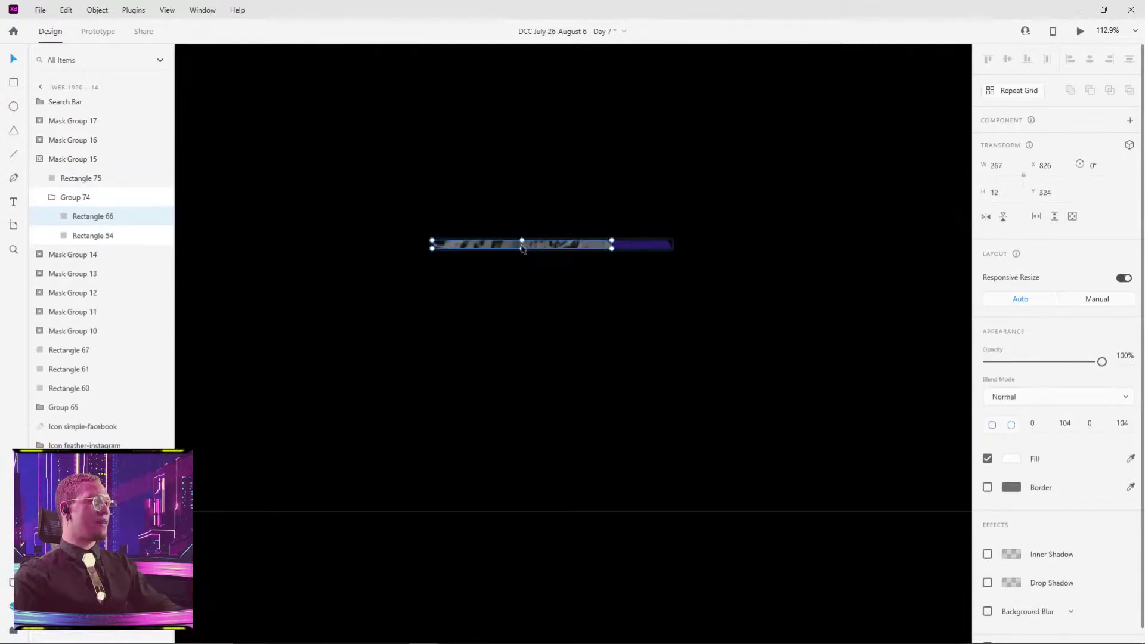
pyautogui.moveTo(522, 243); pyautogui.dragTo(559, 256)
pyautogui.hotkey('ctrl', 'z')
# - Stretch the purple Rectangle 54 in Group 74 upward to a height of 64 behind the leopard image, and select both shapes
pyautogui.click(623, 245)
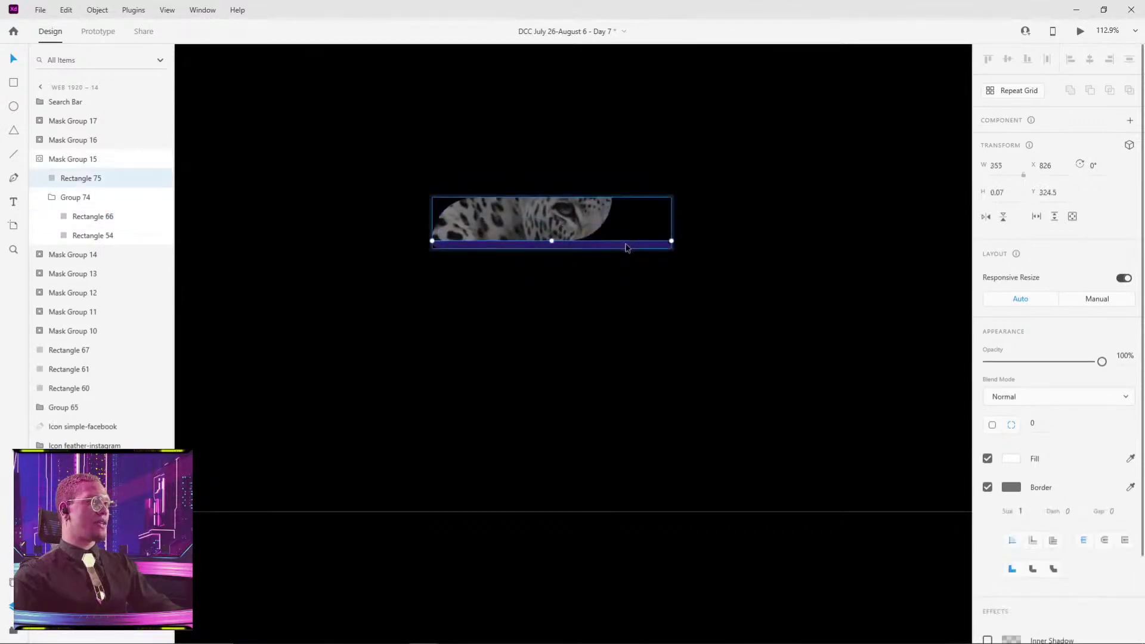
pyautogui.click(626, 247)
pyautogui.moveTo(551, 240); pyautogui.dragTo(539, 302)
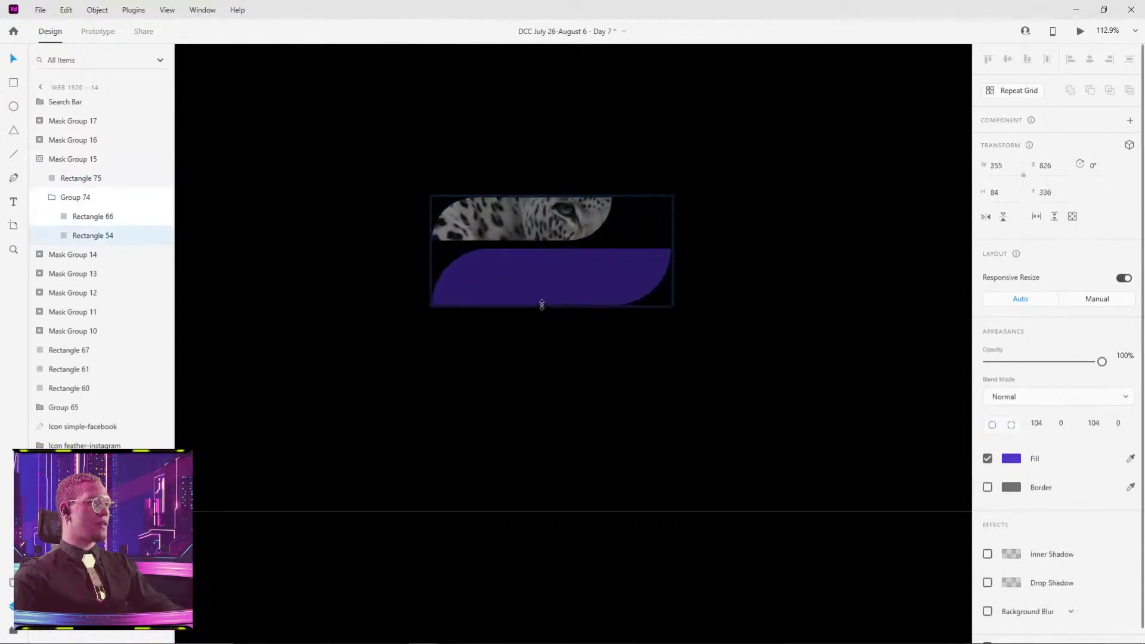
pyautogui.moveTo(567, 266); pyautogui.dragTo(578, 233)
pyautogui.keyDown('shift'); pyautogui.click(583, 231); pyautogui.keyUp('shift')
pyautogui.scroll(-5, 727, 197)
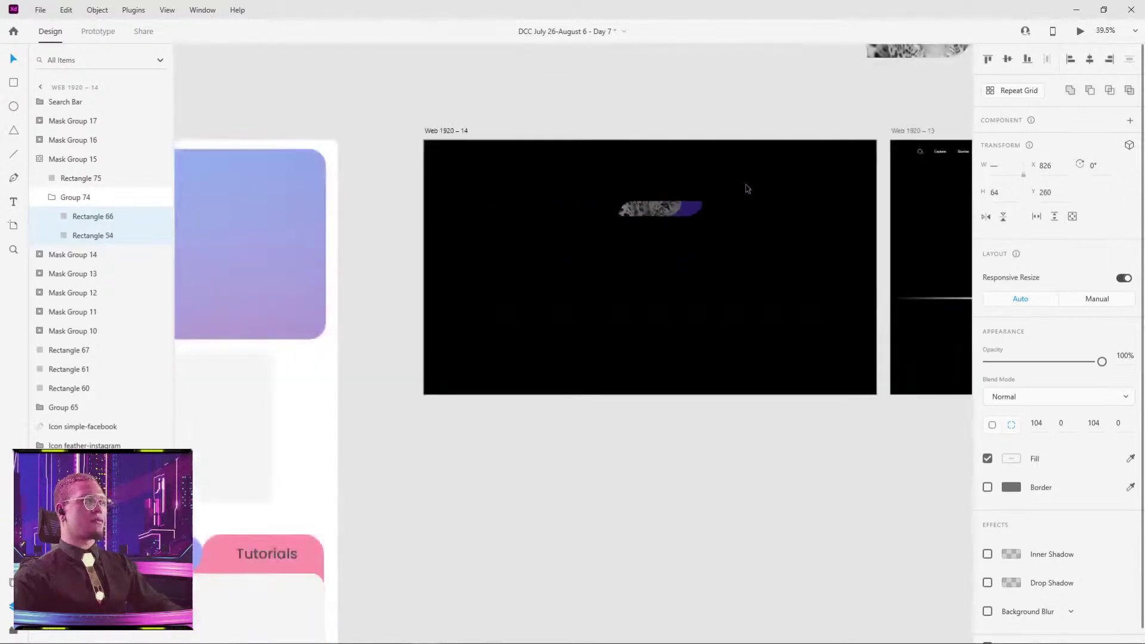
# - Deselect the shapes, preview Web 1920 – 14 with the resized leopard and purple shapes, and close the preview
pyautogui.click(783, 107)
pyautogui.scroll(-3, 567, 127)
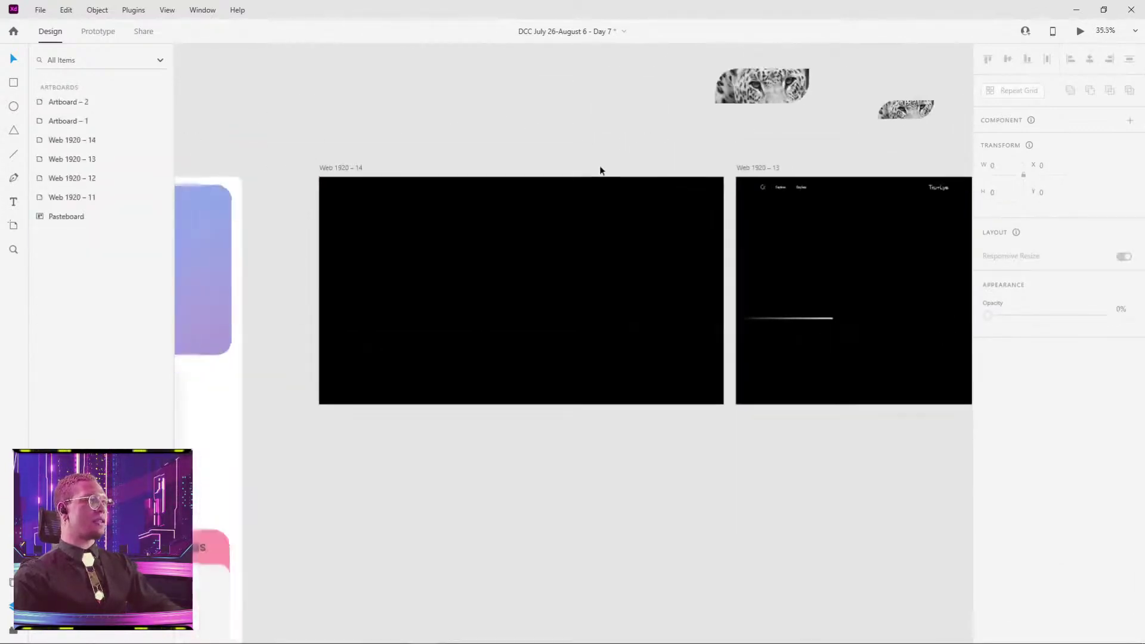
pyautogui.click(448, 165)
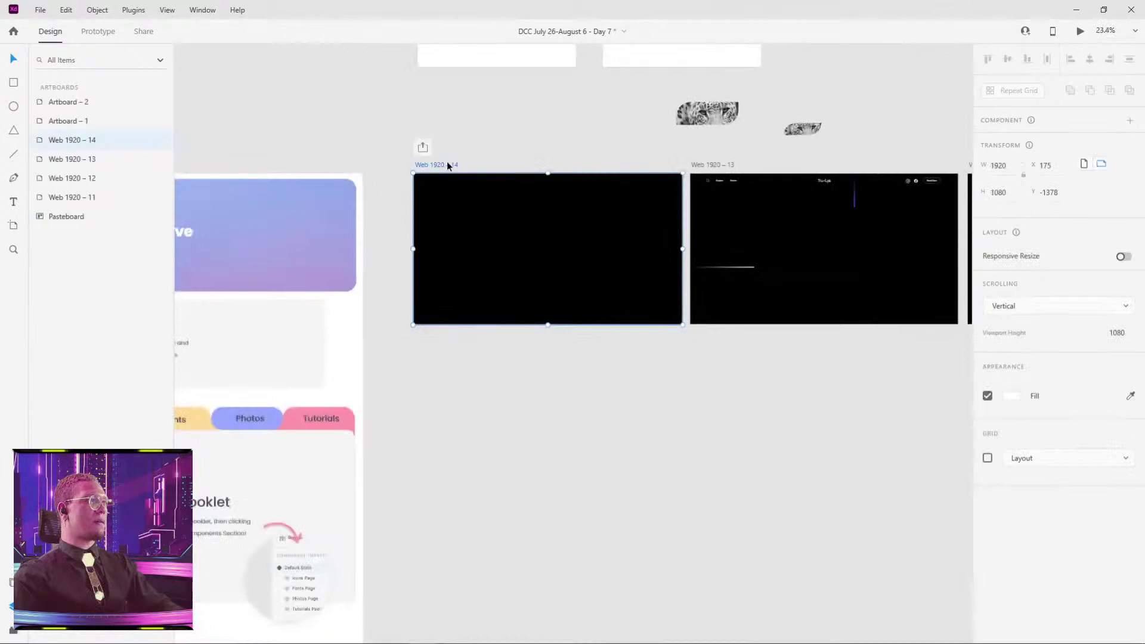
pyautogui.click(1084, 32)
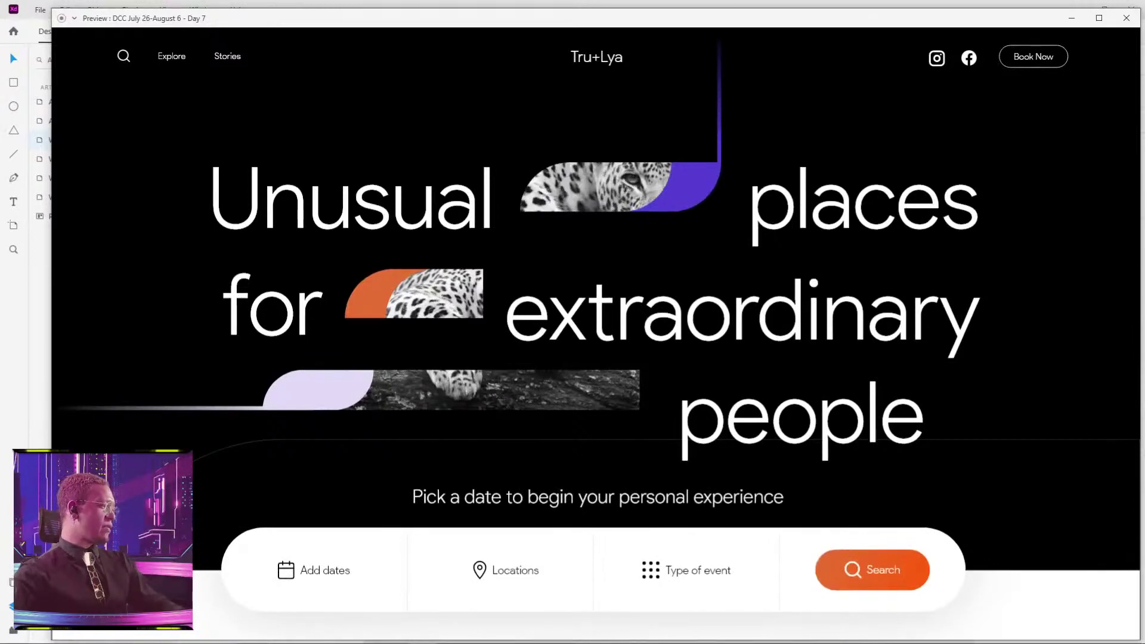
pyautogui.click(1127, 19)
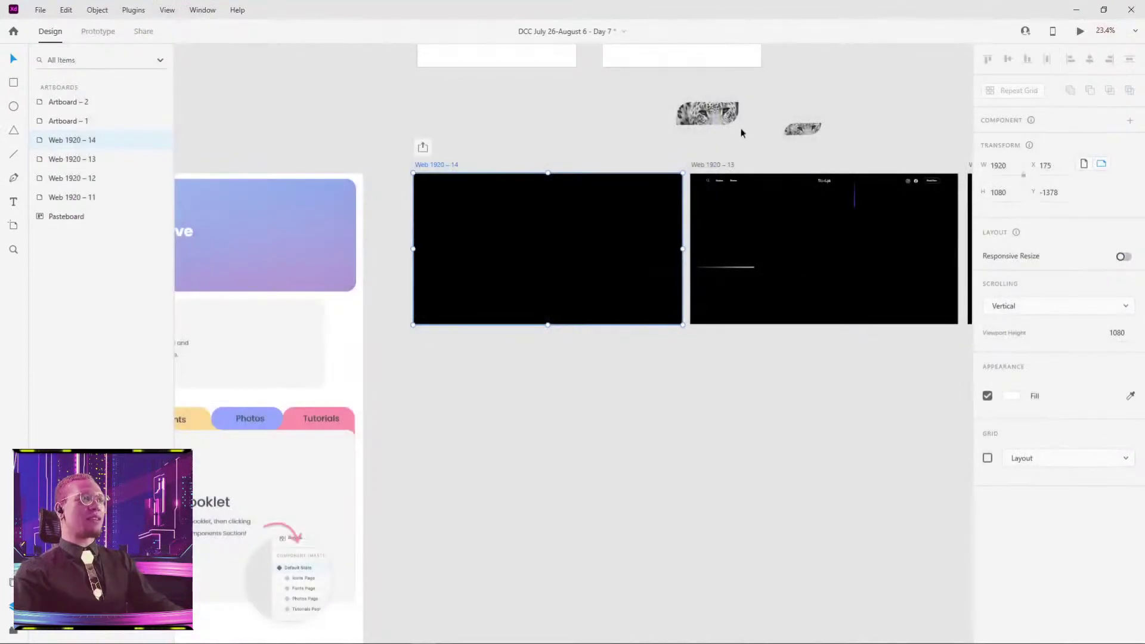
# - Examine the collapsed Mask Group 15 and its mask shape Rectangle 75 below the purple line on Web 1920 – 13
pyautogui.scroll(5, 743, 127)
pyautogui.scroll(-3, 684, 205)
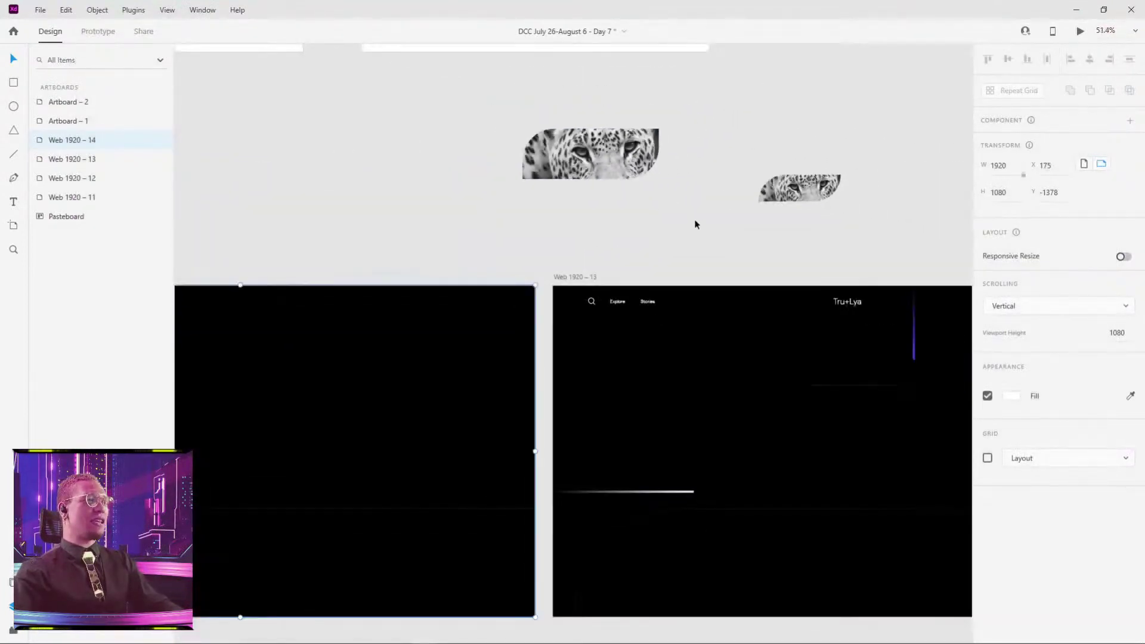
pyautogui.click(859, 388)
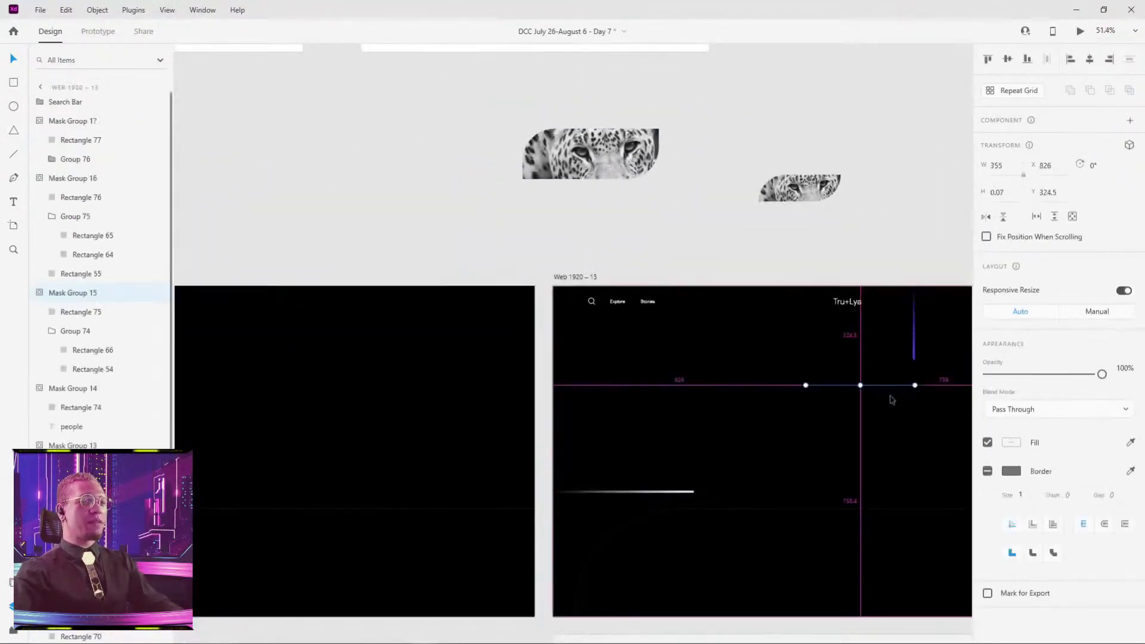
pyautogui.scroll(10, 824, 376)
pyautogui.scroll(-8, 775, 351)
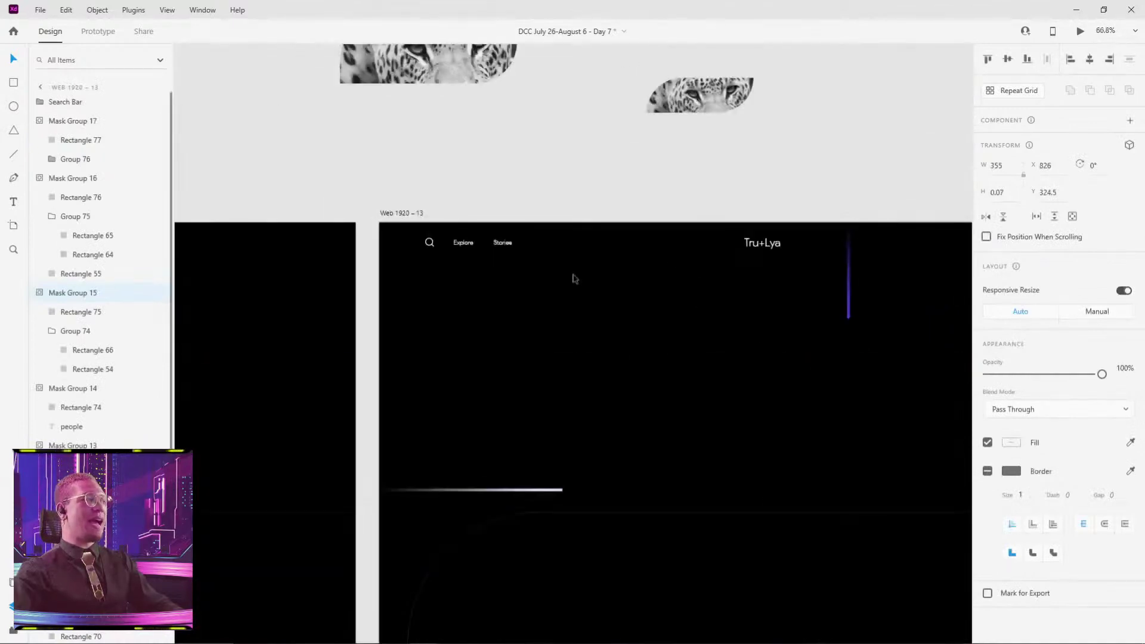
pyautogui.click(60, 316)
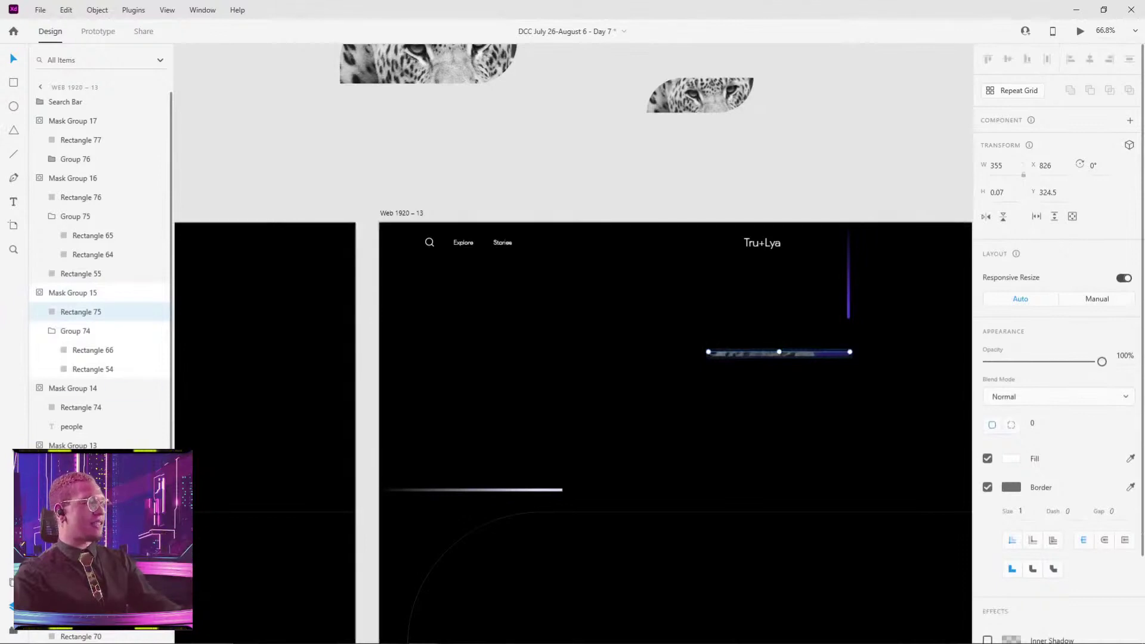
pyautogui.click(92, 295)
pyautogui.scroll(5, 678, 347)
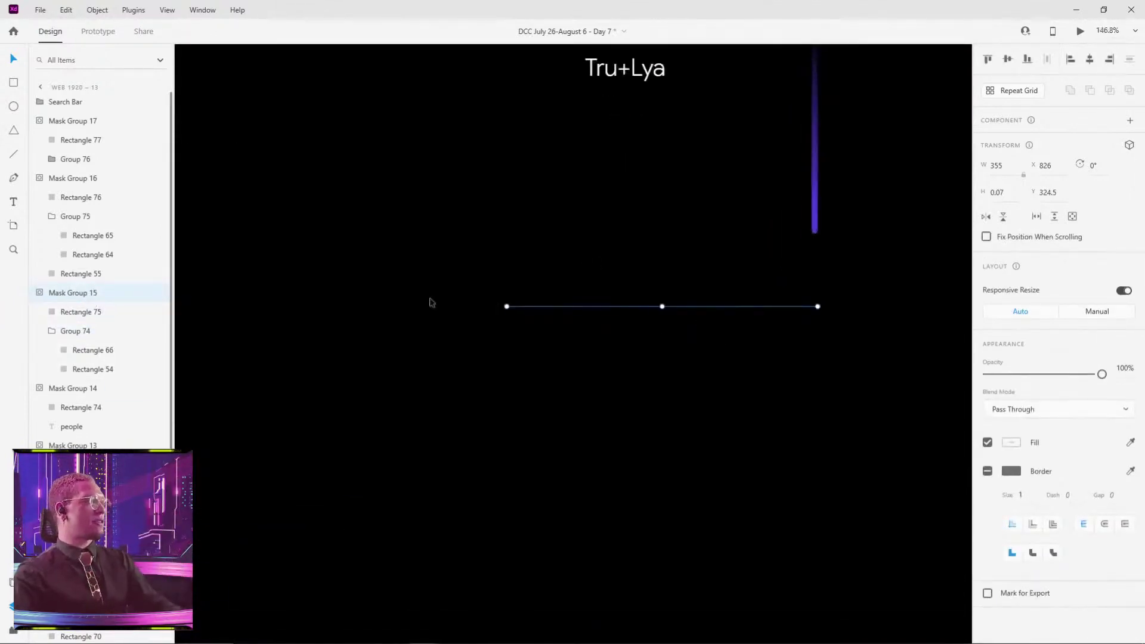
pyautogui.click(80, 313)
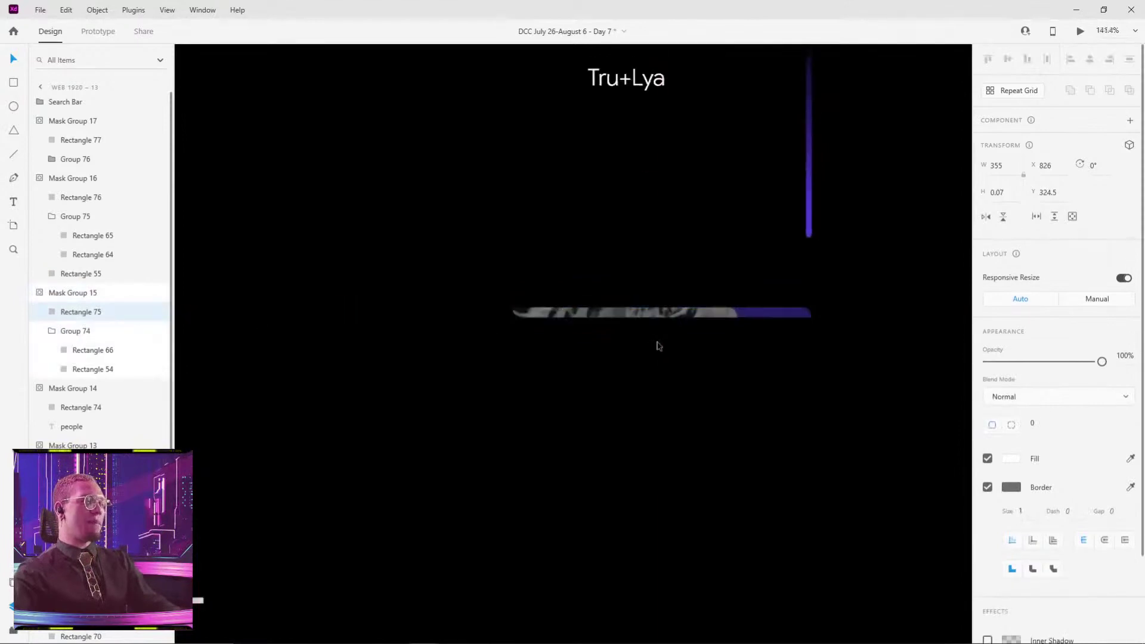
pyautogui.scroll(-5, 657, 341)
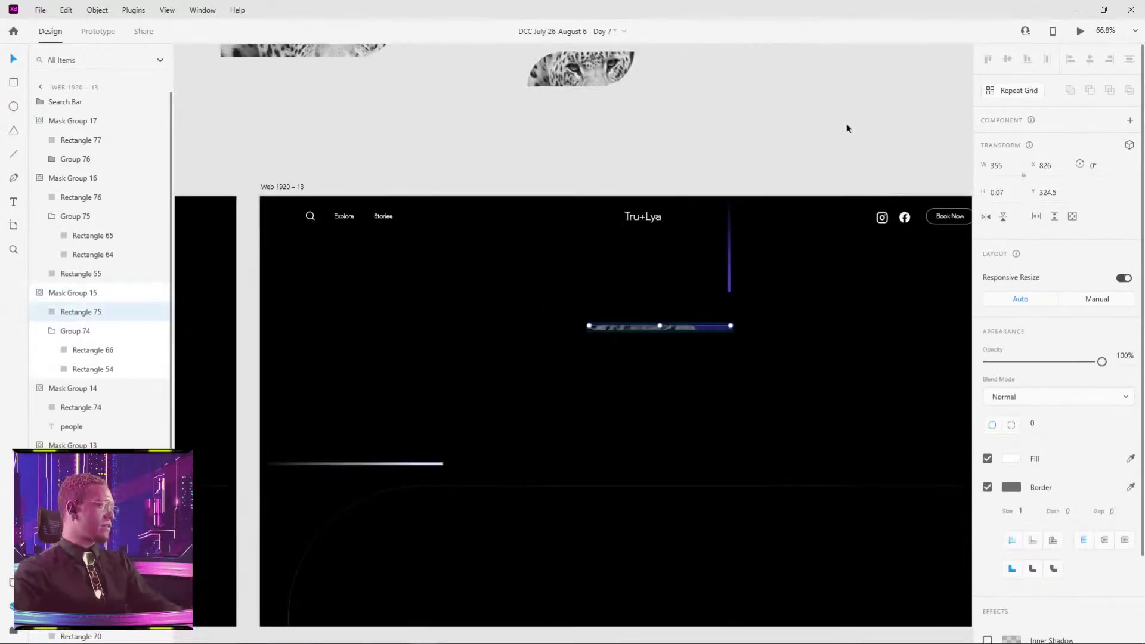
# - Try to flip and flatten the small loose leopard image above Web 1920 – 13 to a height of about 18, undo it and deselect
pyautogui.scroll(3, 563, 268)
pyautogui.scroll(5, 557, 196)
pyautogui.click(667, 212)
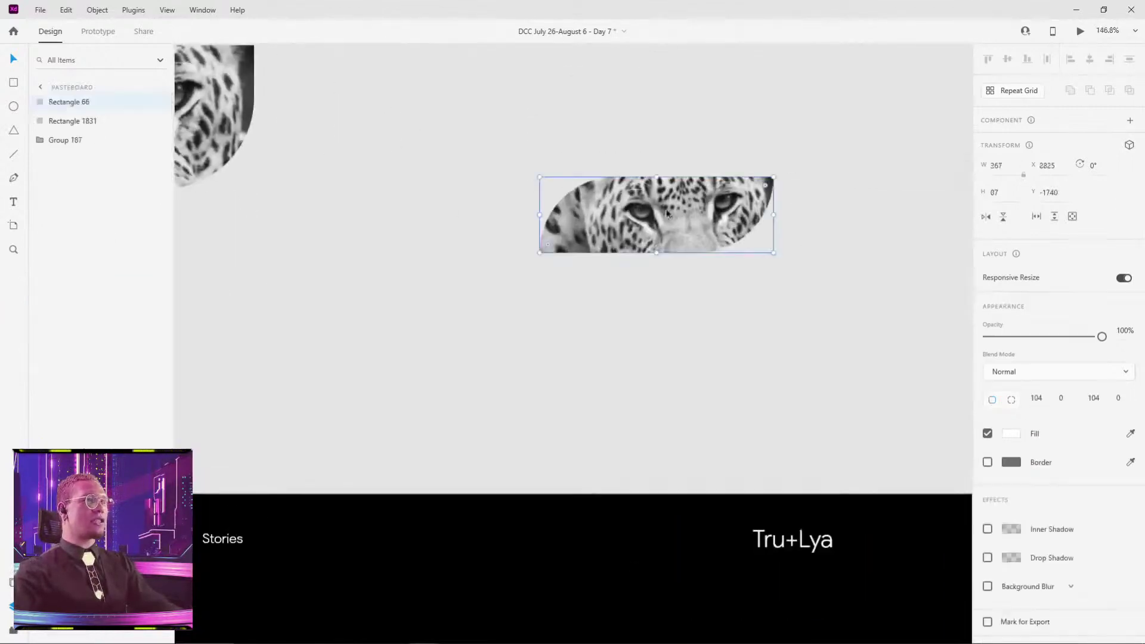
pyautogui.moveTo(656, 176); pyautogui.dragTo(657, 263)
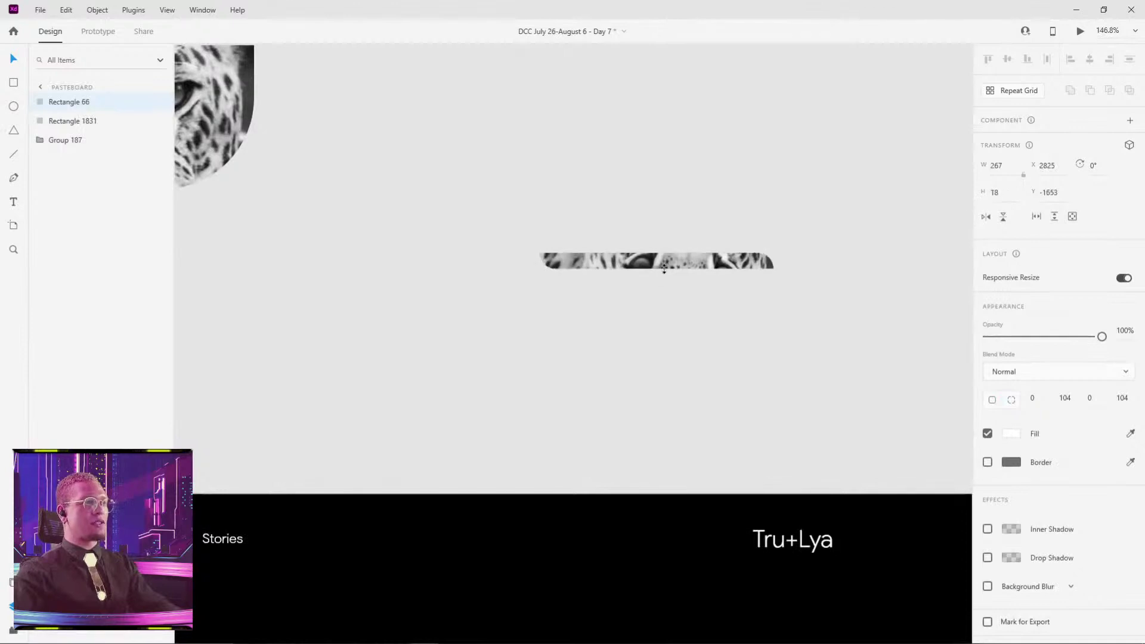
pyautogui.hotkey('ctrl', 'z')
pyautogui.click(701, 127)
pyautogui.scroll(-6, 707, 137)
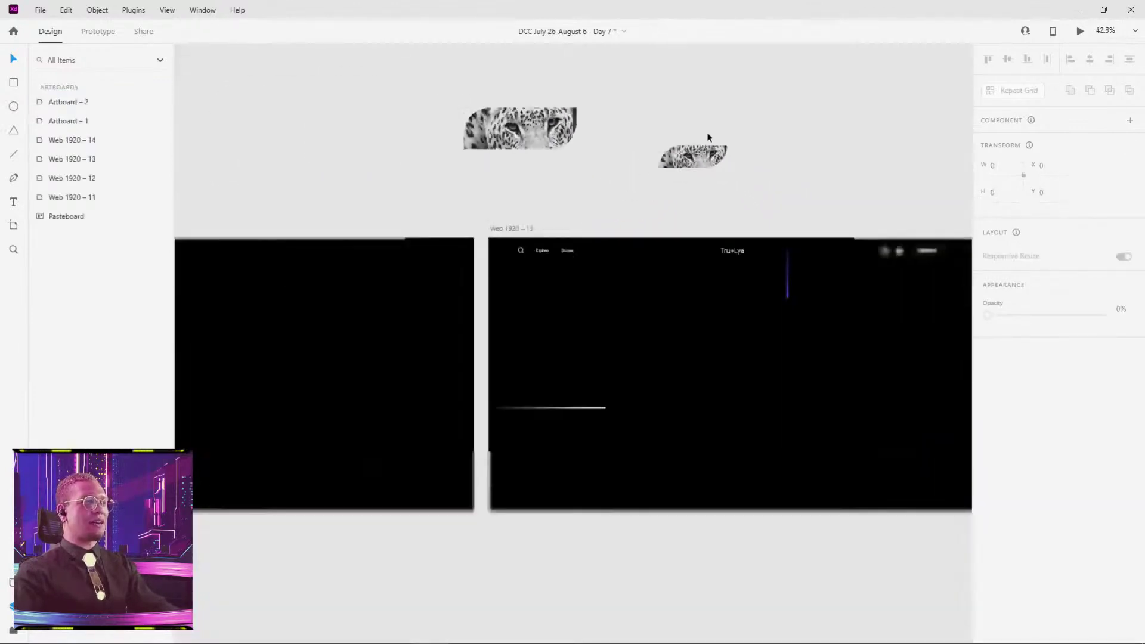
# - Select the four landing page artboards, Web 1920 – 14, 13, 12 and 11, together
pyautogui.moveTo(855, 179); pyautogui.dragTo(297, 209)
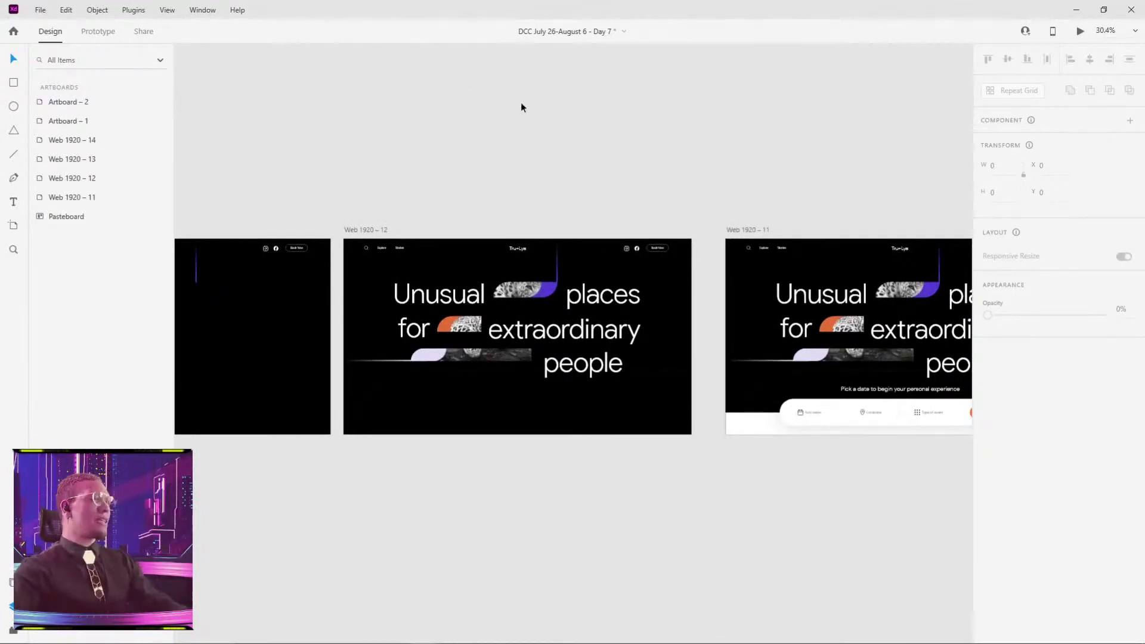
pyautogui.scroll(-5, 467, 145)
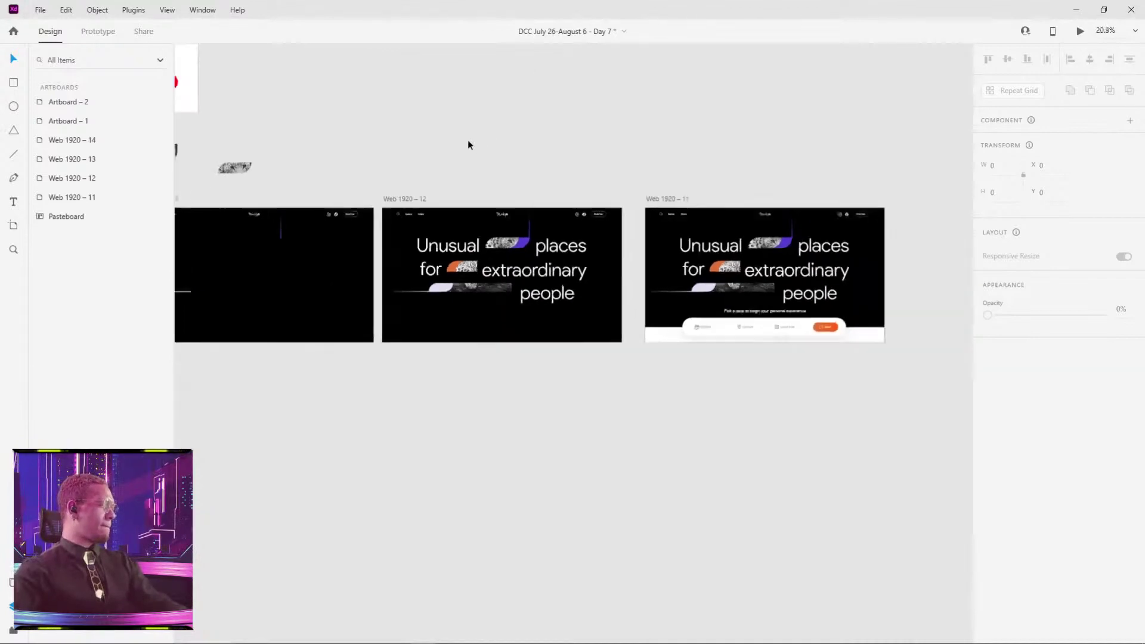
pyautogui.moveTo(450, 145); pyautogui.dragTo(818, 248)
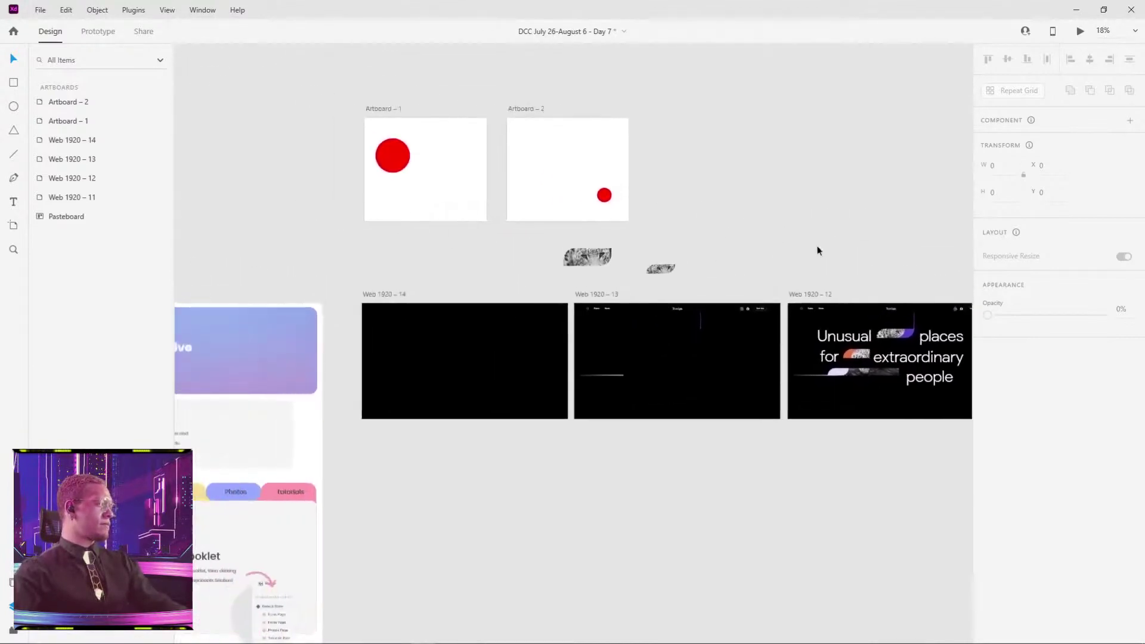
pyautogui.scroll(-5, 819, 248)
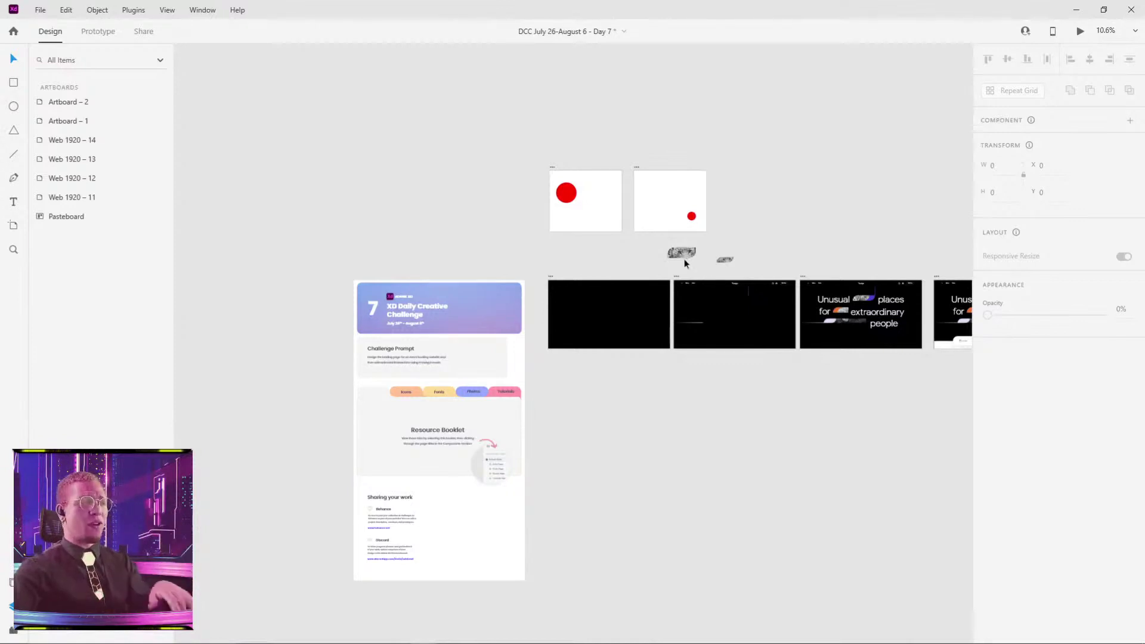
pyautogui.moveTo(685, 255); pyautogui.dragTo(435, 170)
pyautogui.moveTo(294, 192); pyautogui.dragTo(836, 285)
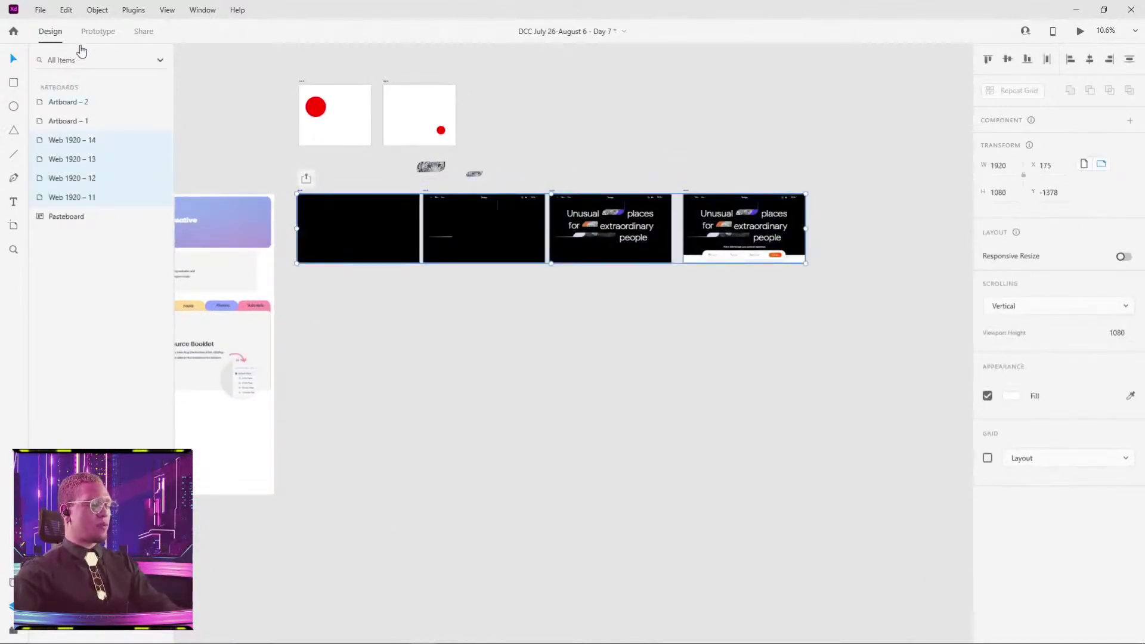
# - View the file formats offered for exporting the four selected artboards, and leave the export without saving anything
pyautogui.hotkey('ctrl', 'e')
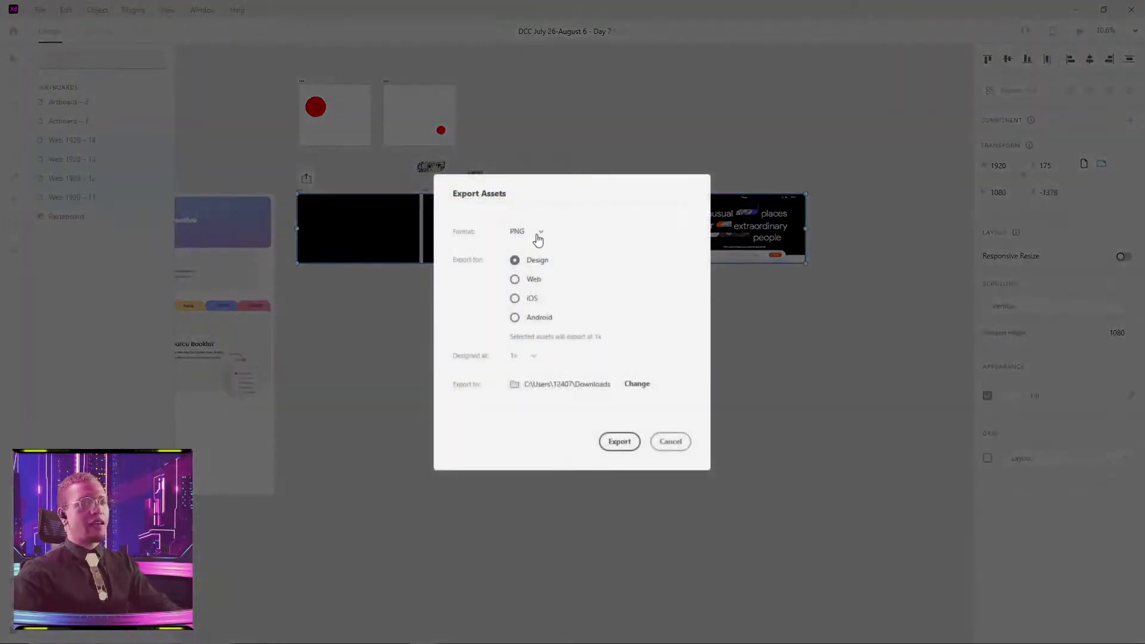
pyautogui.click(539, 235)
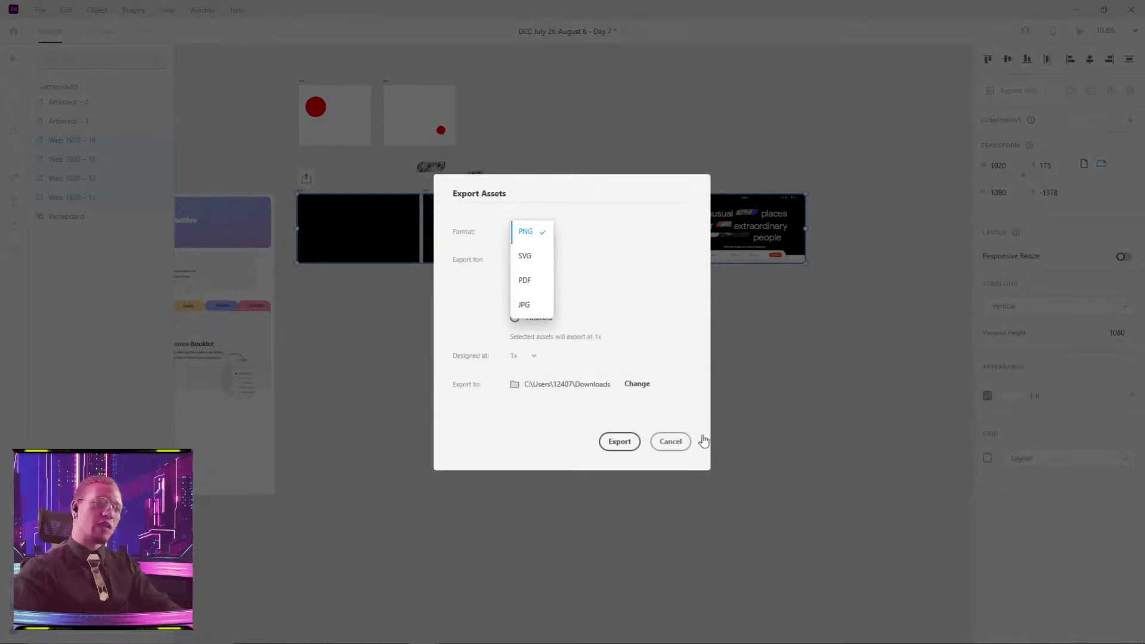
pyautogui.click(684, 444)
pyautogui.click(683, 445)
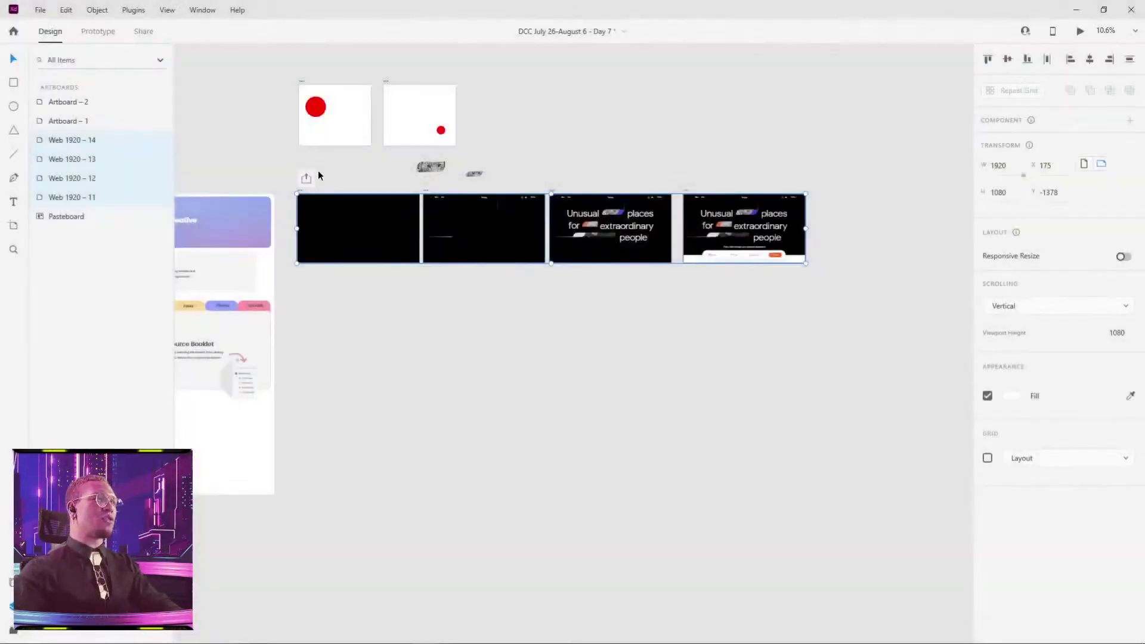
# - Preview the landing page, close the preview, and preview the page again with the Web 1920 – 14 artboard selected
pyautogui.click(1080, 31)
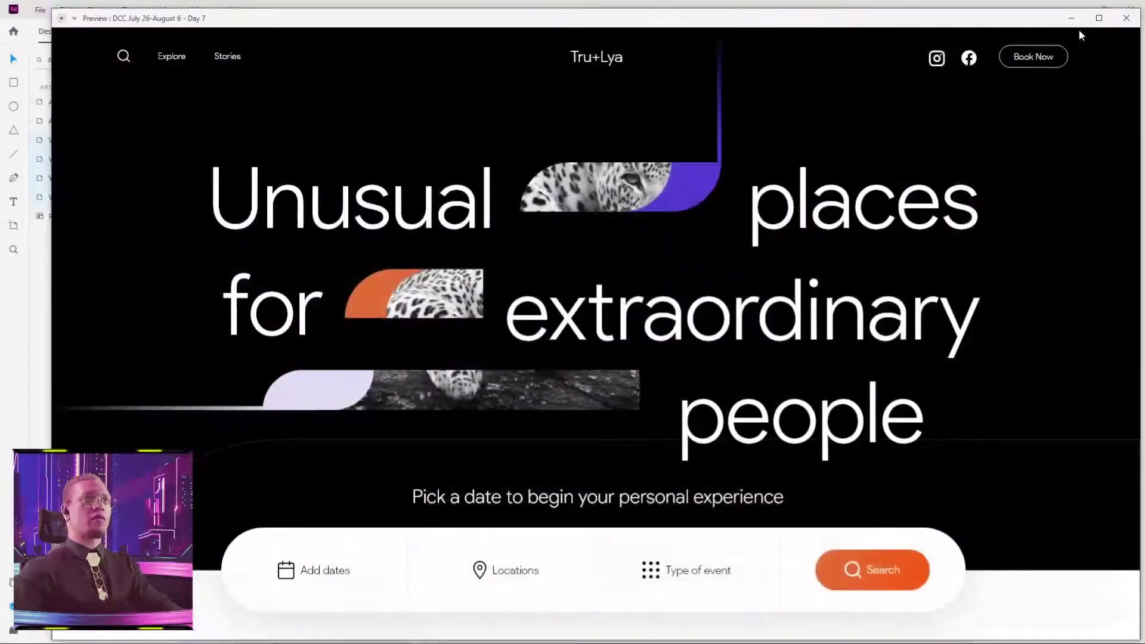
pyautogui.click(1126, 19)
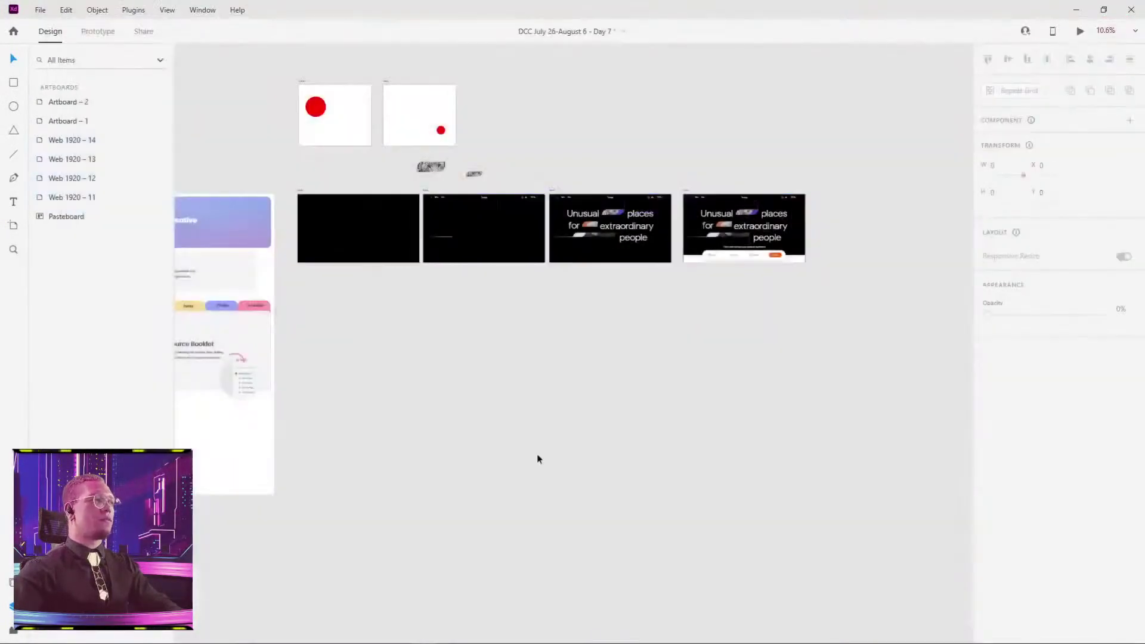
pyautogui.click(300, 193)
pyautogui.click(1080, 32)
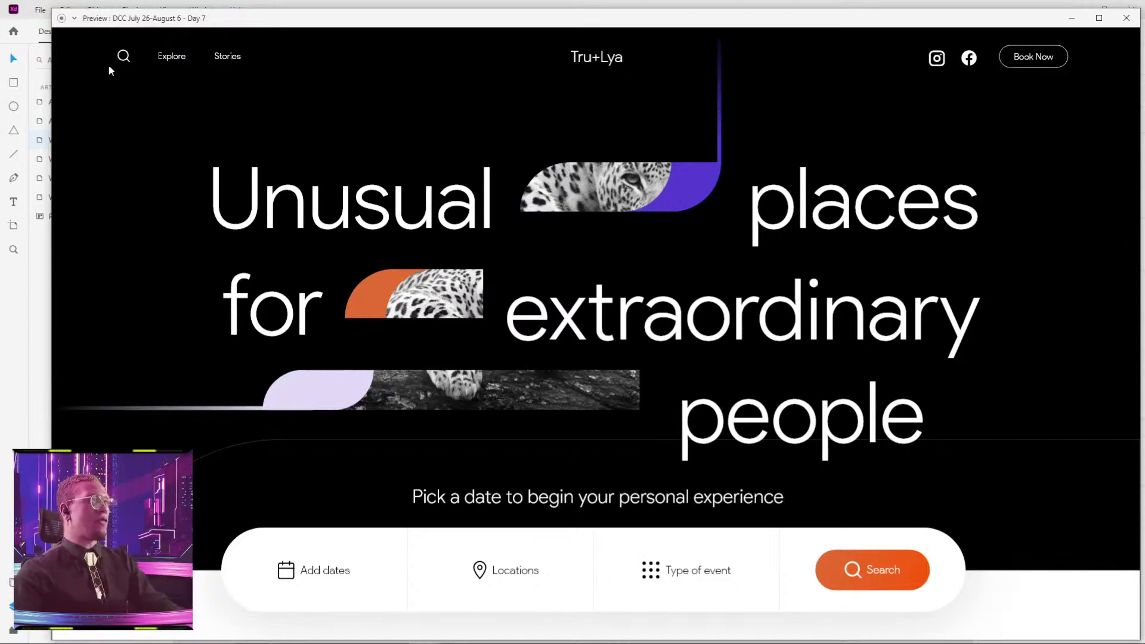
# - Mark the whole preview content, about 1820 x 1027 pixels, as a screen-capture region, and close the preview
pyautogui.press('Print')
pyautogui.moveTo(51, 28); pyautogui.dragTo(1134, 638)
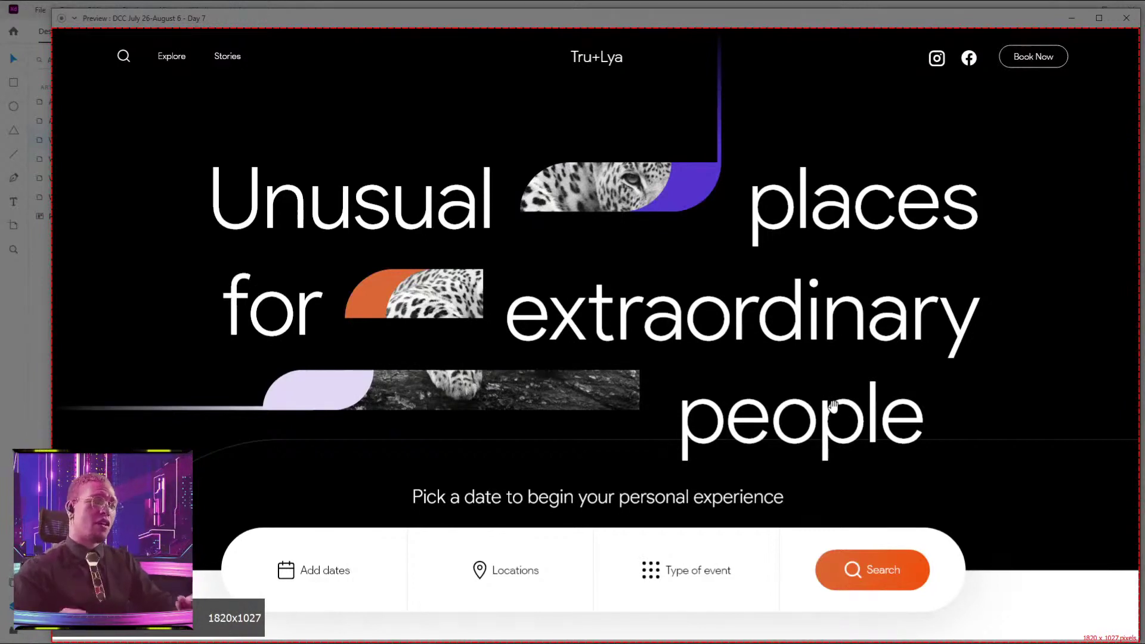
pyautogui.click(190, 632)
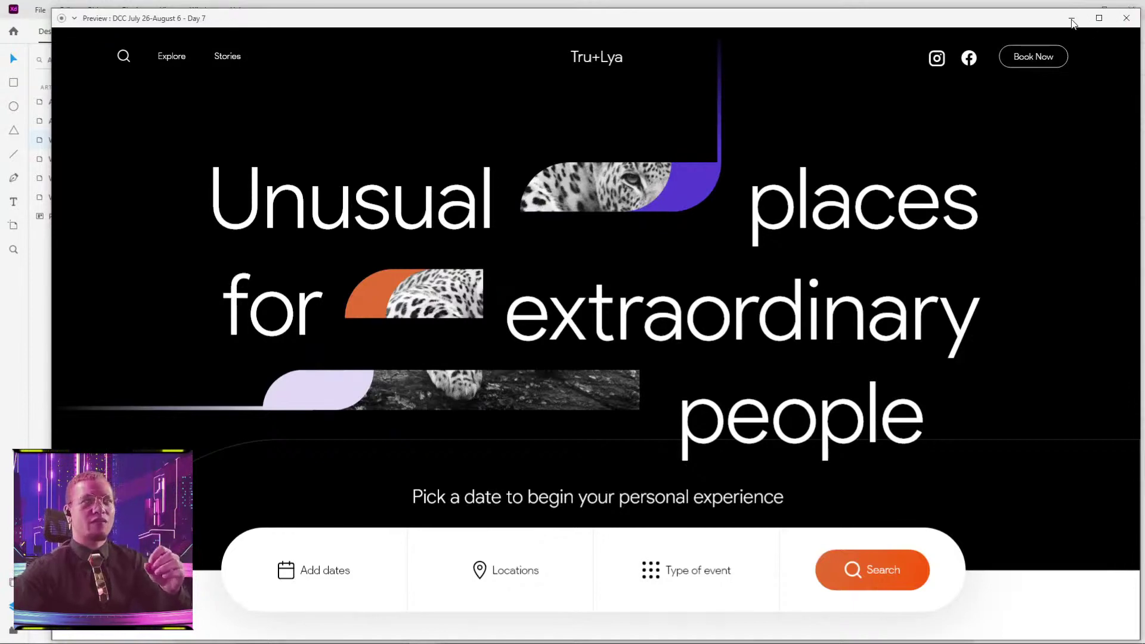
pyautogui.click(1125, 18)
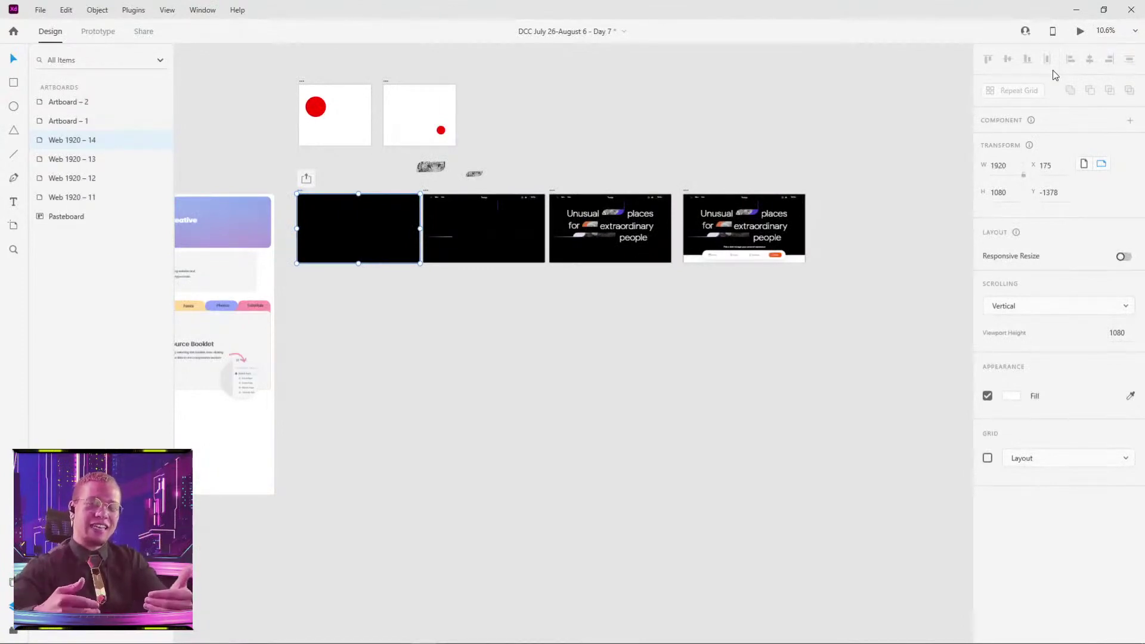
# - Switch to Discord and look through the recent submissions and feedback in the Adobe XD server's challenge channel
pyautogui.moveTo(599, 640)
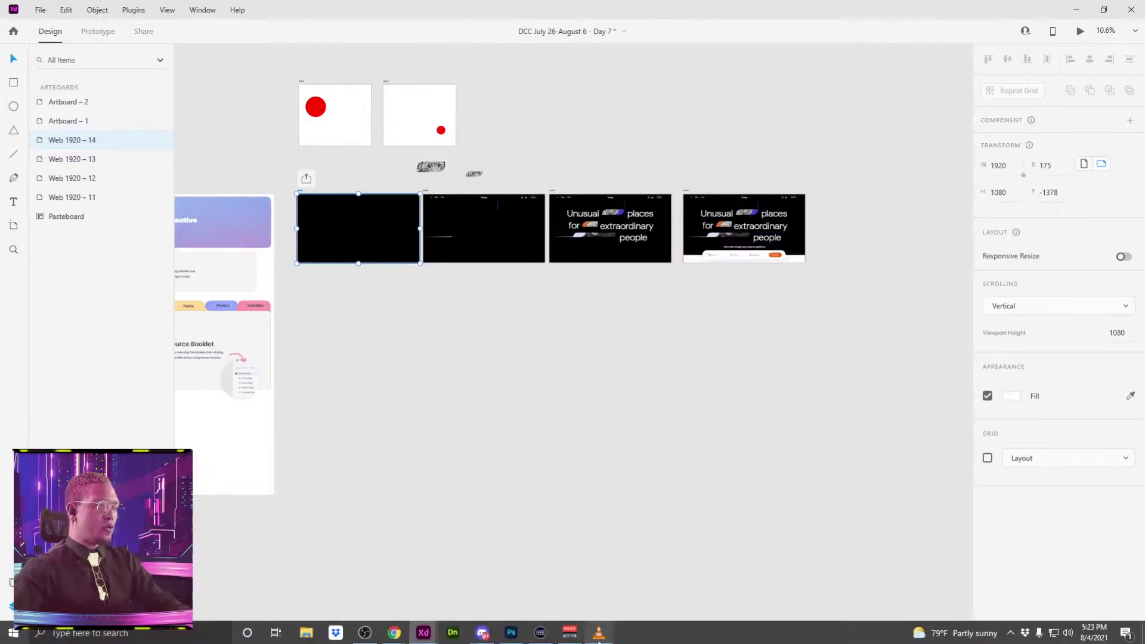
pyautogui.click(480, 633)
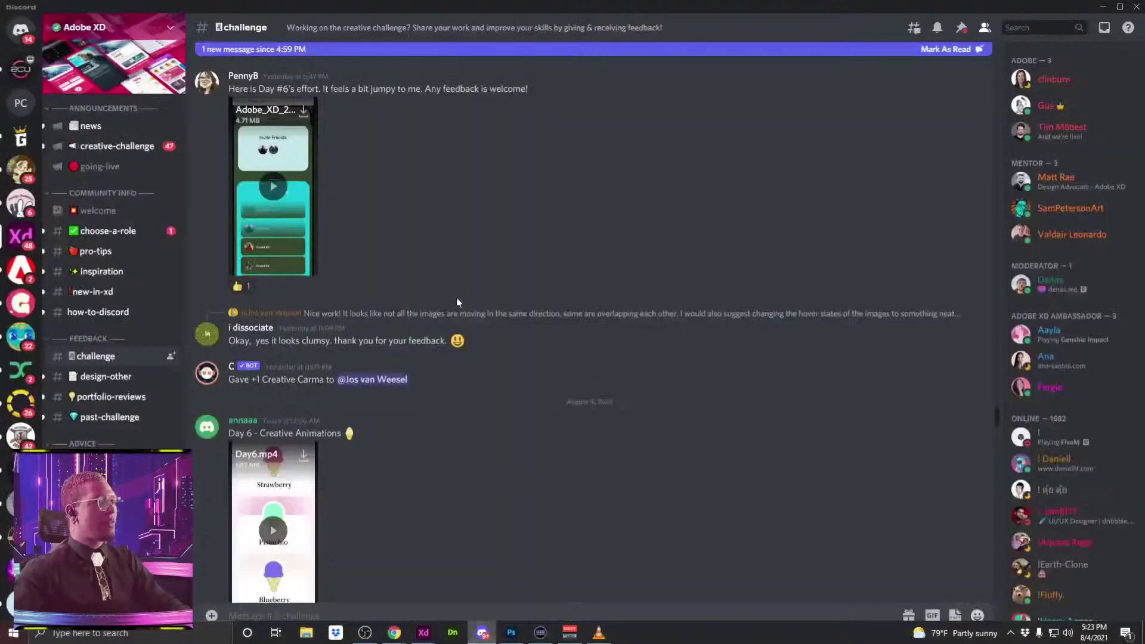
pyautogui.scroll(-5, 456, 290)
pyautogui.scroll(-15, 457, 289)
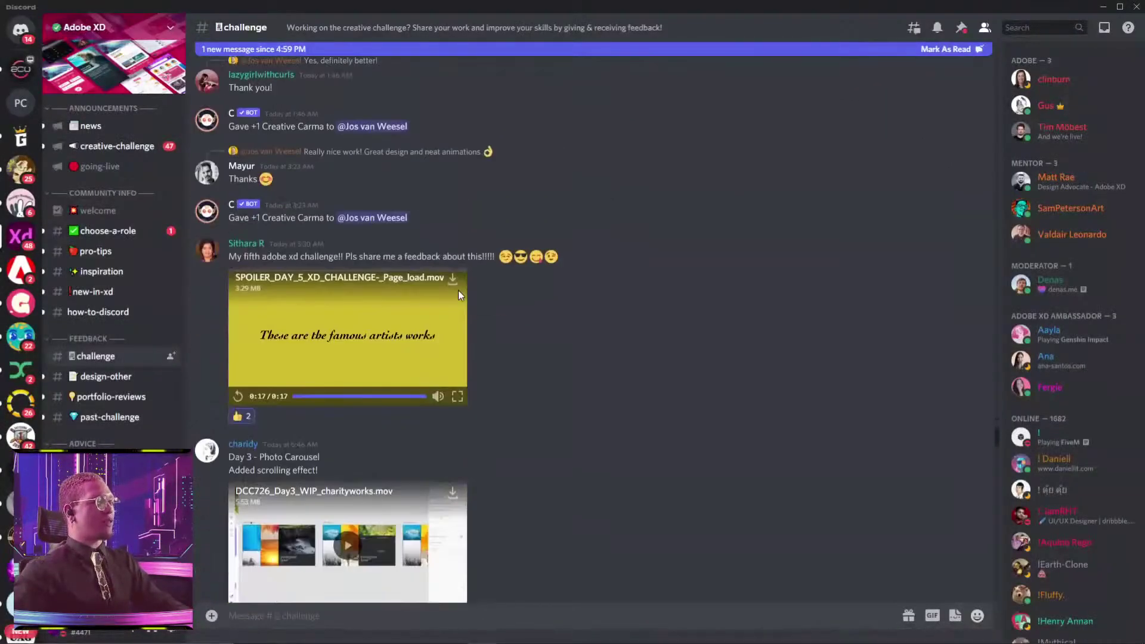
pyautogui.scroll(-6, 460, 285)
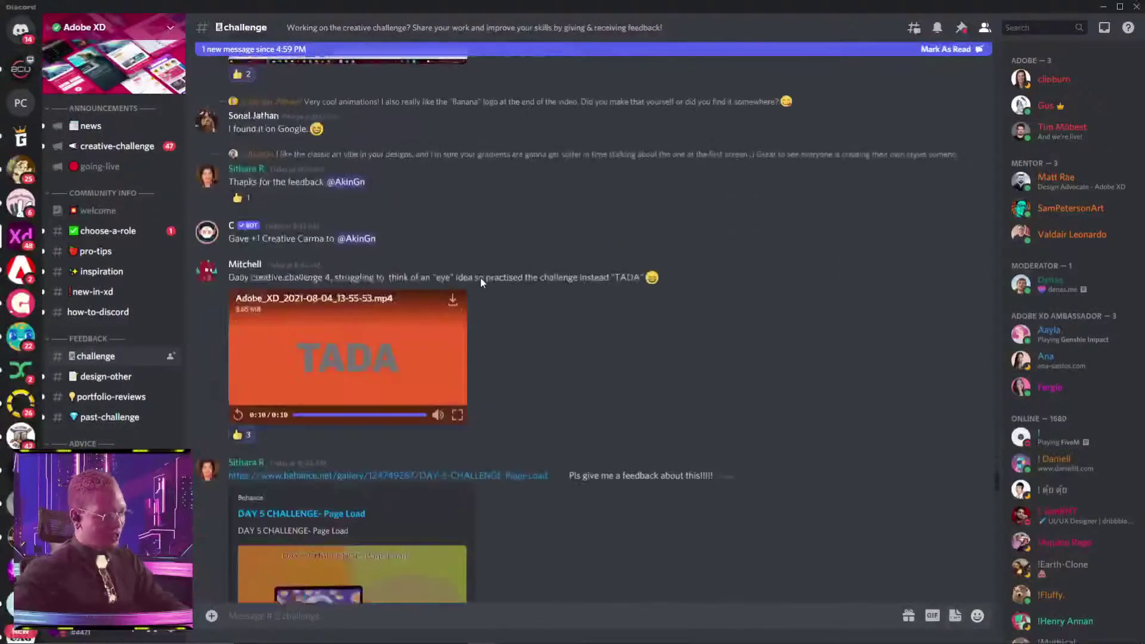
pyautogui.scroll(10, 479, 277)
pyautogui.scroll(15, 474, 261)
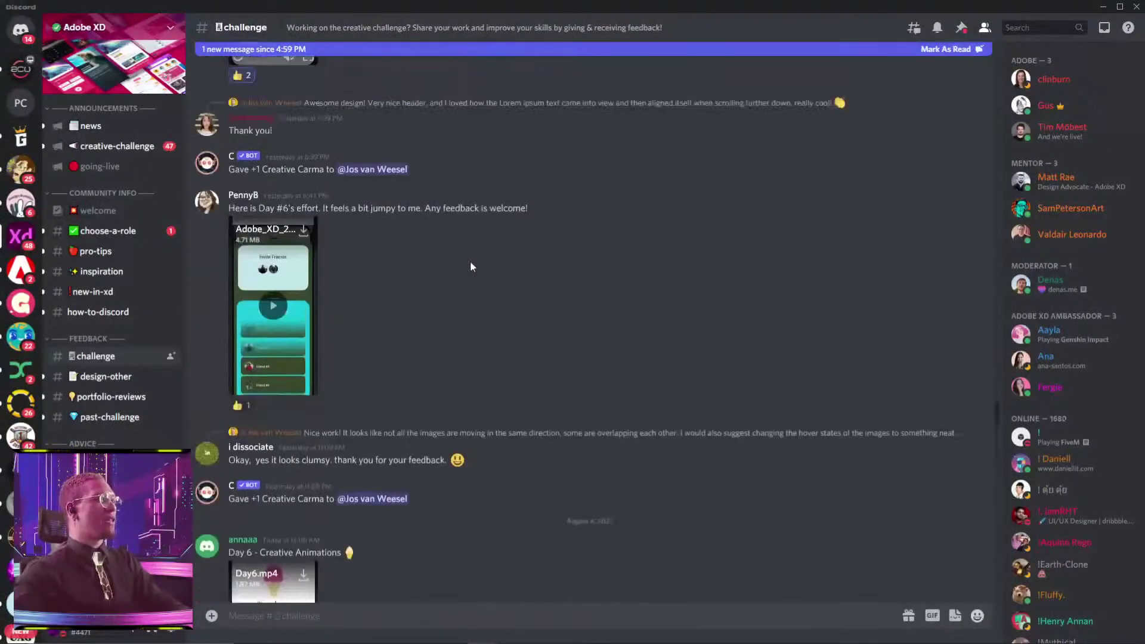
pyautogui.scroll(8, 467, 262)
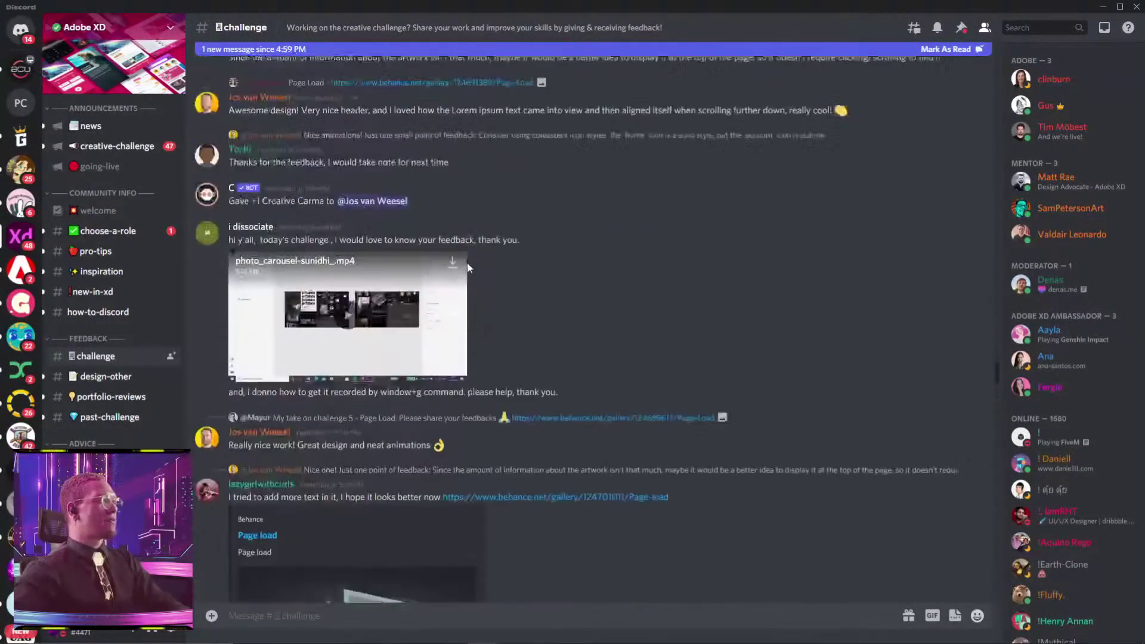
pyautogui.scroll(-14, 473, 267)
pyautogui.scroll(-7, 471, 292)
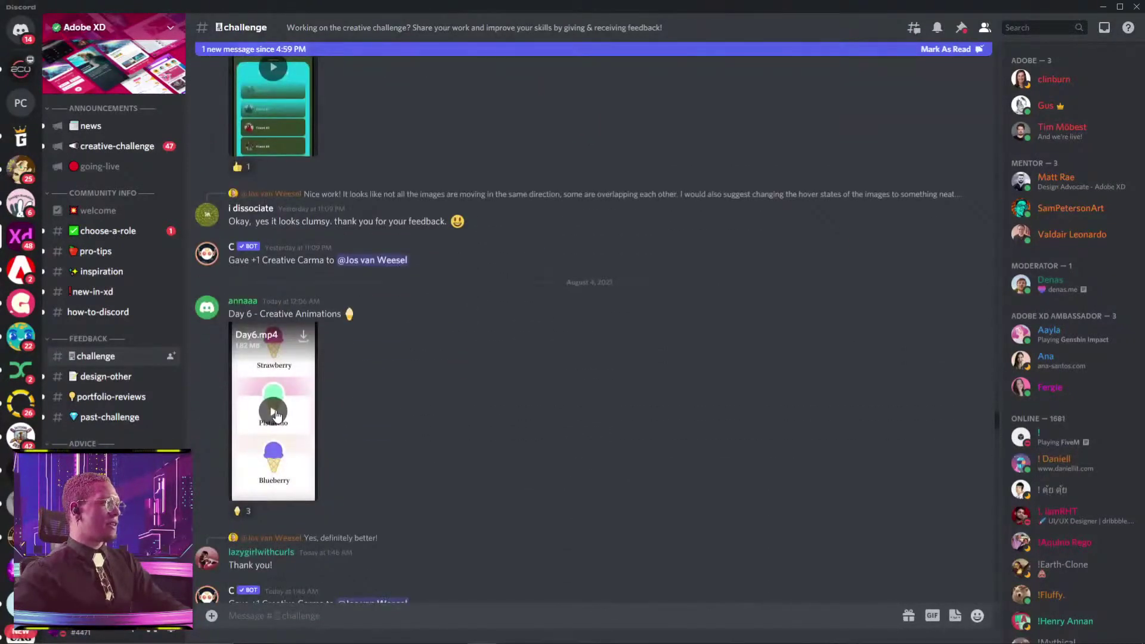
# - Watch the Day6.mp4 ice cream animation in full screen, and return to the channel
pyautogui.click(273, 411)
pyautogui.click(308, 491)
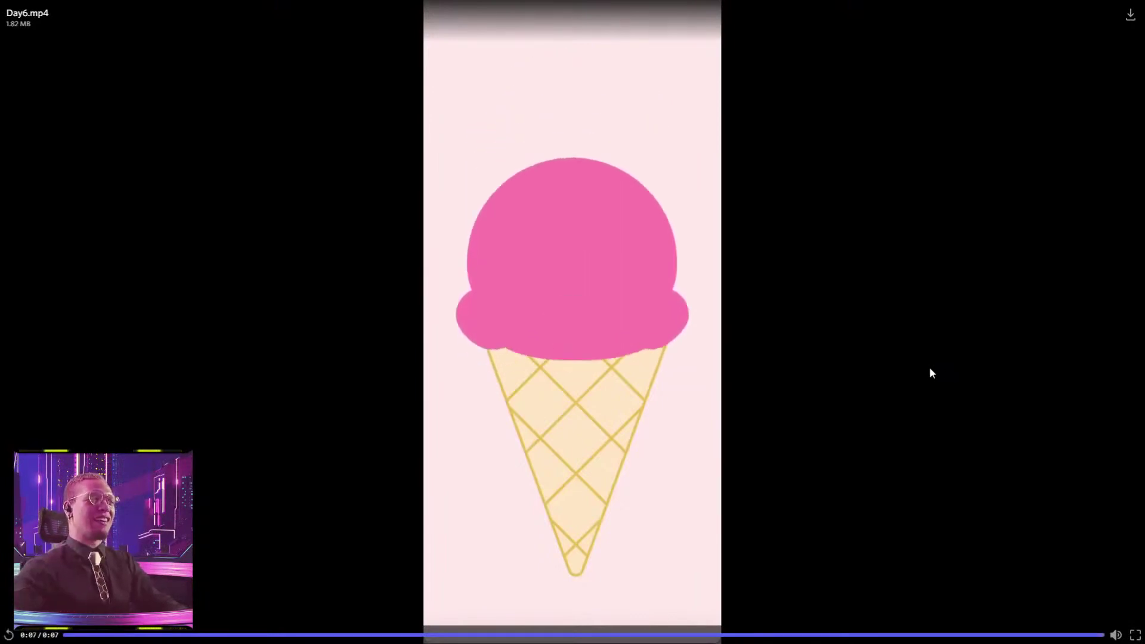
pyautogui.click(1135, 636)
# - Find the August 3 Creative Animations submission 08032021_creativityAnimation.mov, watch it in full screen, and return to the channel
pyautogui.scroll(-10, 495, 278)
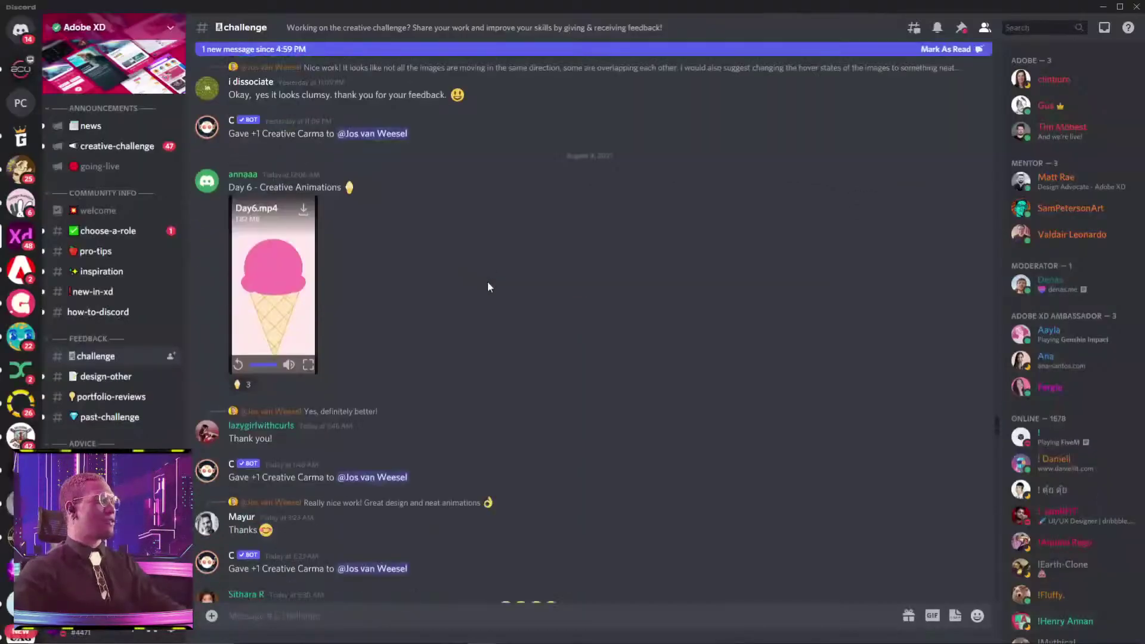
pyautogui.scroll(-15, 516, 267)
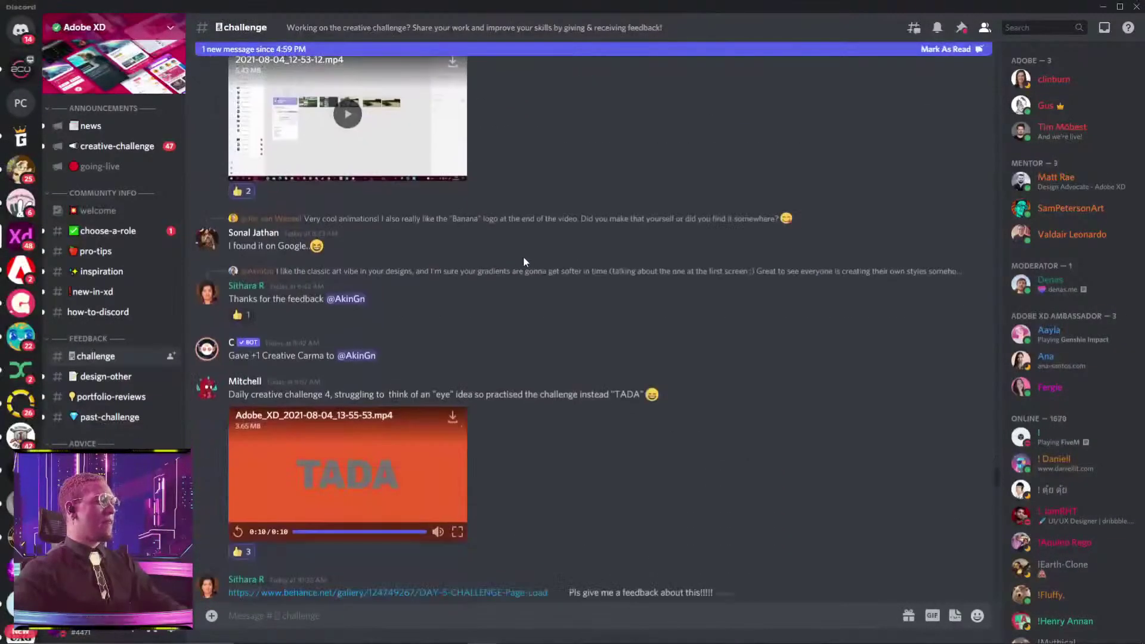
pyautogui.scroll(-15, 525, 254)
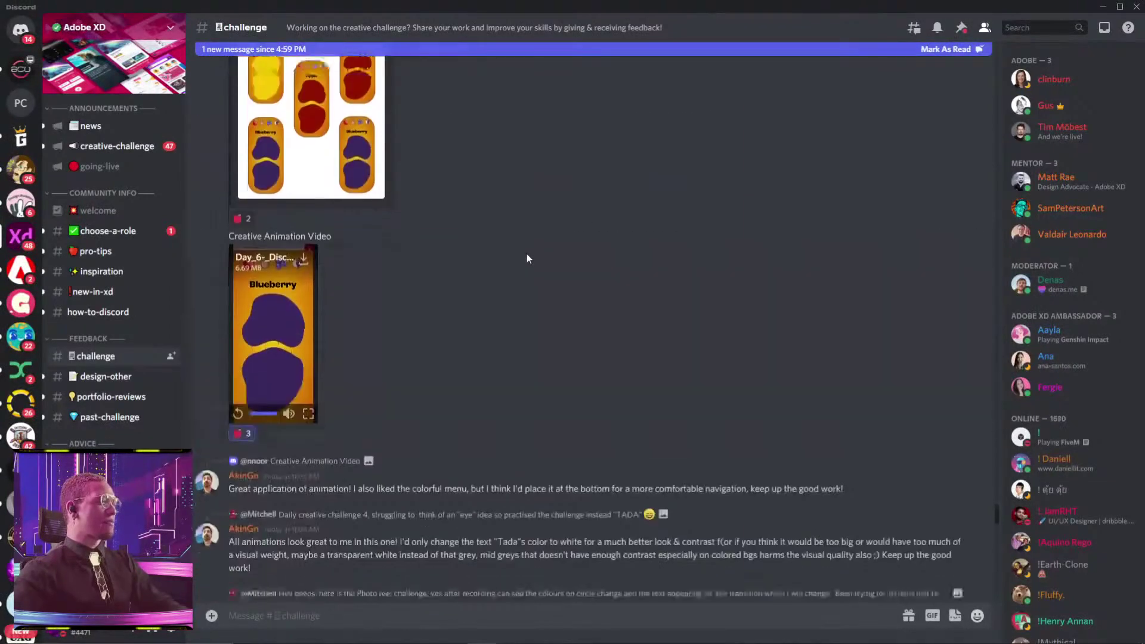
pyautogui.scroll(-15, 532, 248)
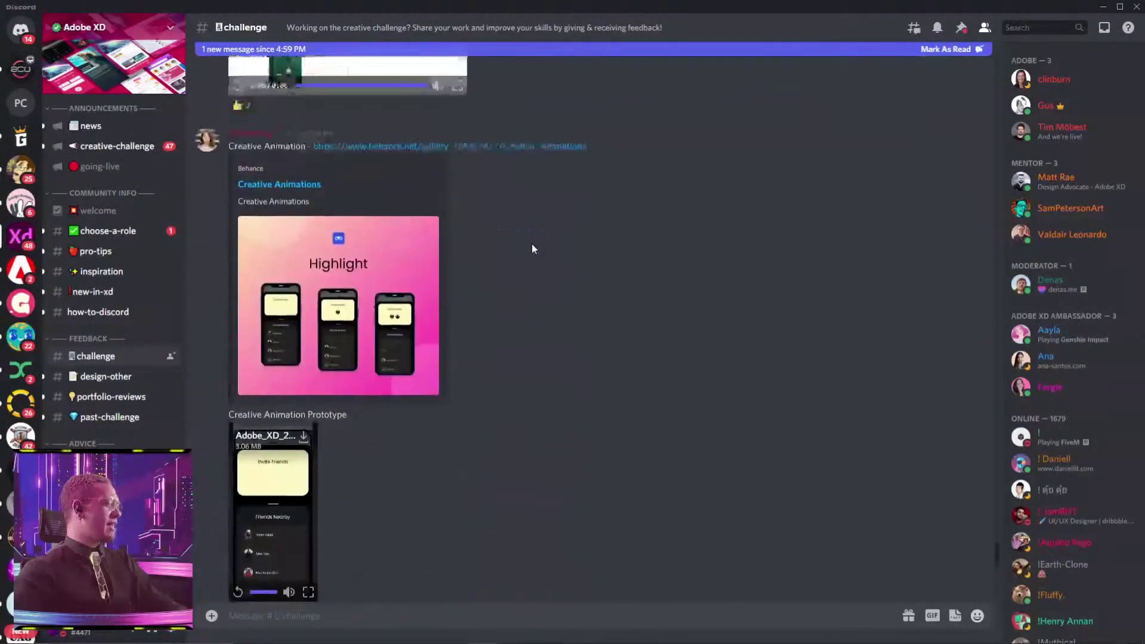
pyautogui.scroll(-4, 533, 248)
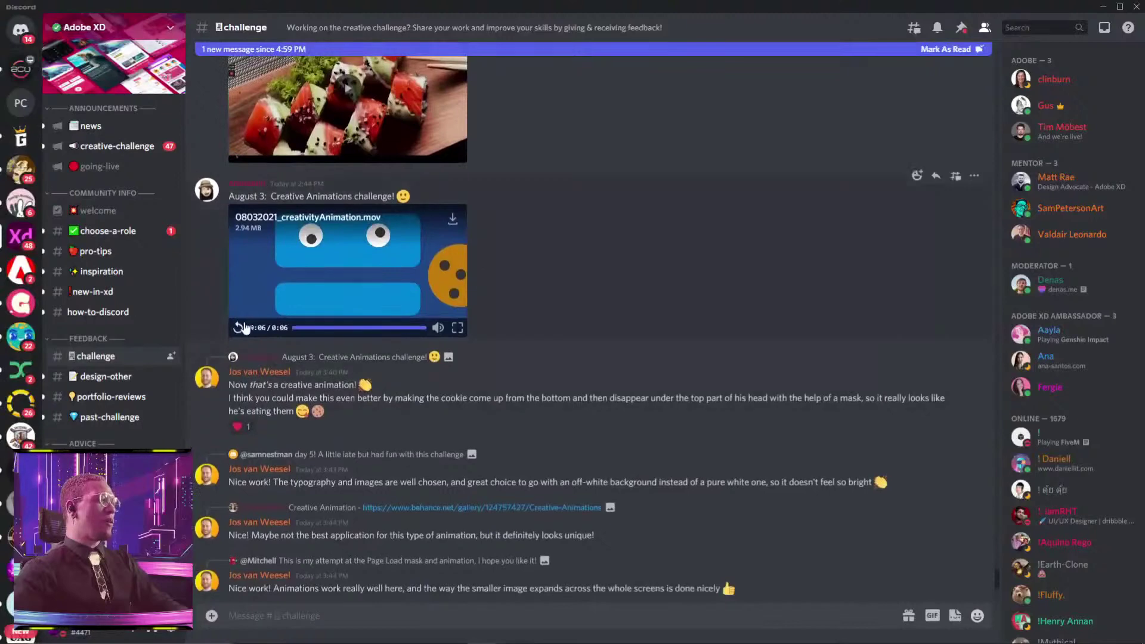
pyautogui.click(456, 327)
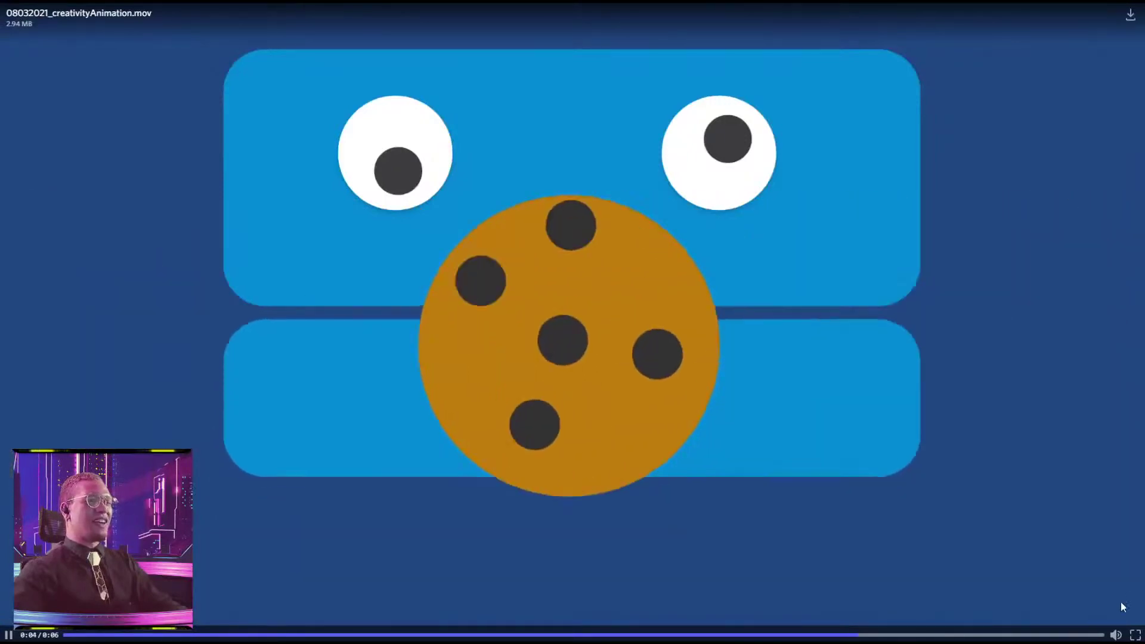
pyautogui.click(1135, 635)
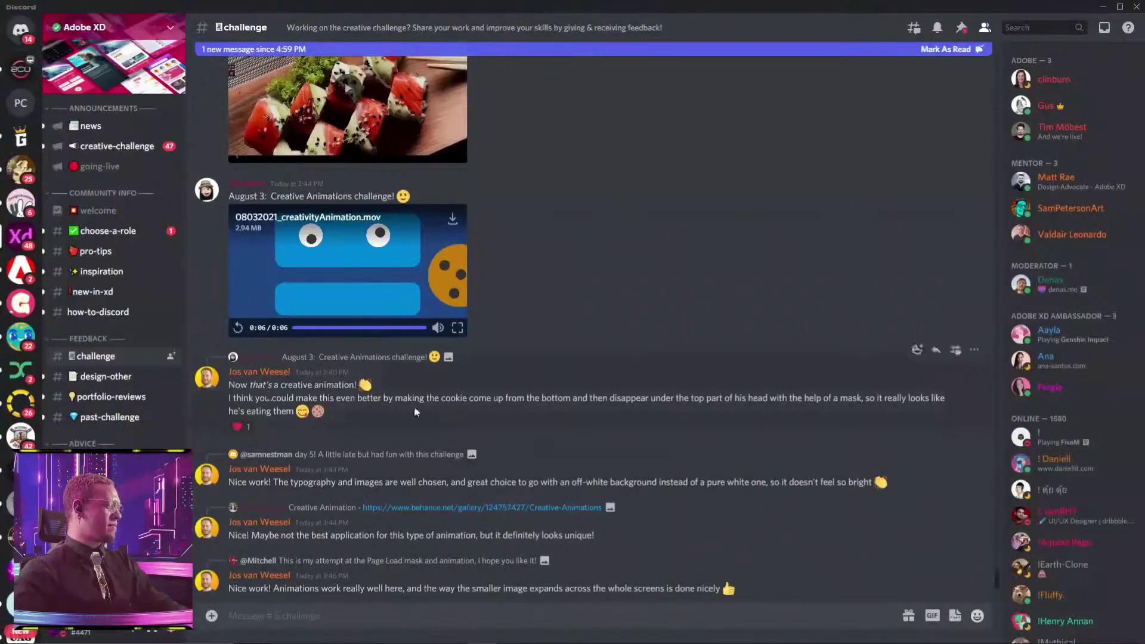
# - Watch the newest Challenge 6 submission, creative_animation.mp4, in full screen, and return to the channel
pyautogui.scroll(-5, 416, 411)
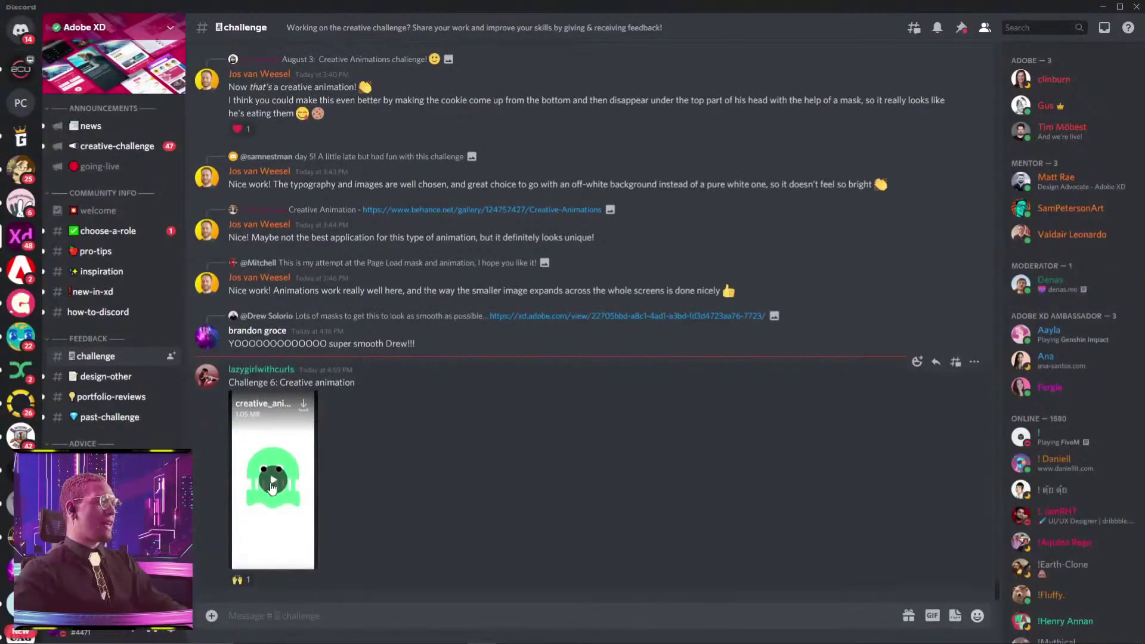
pyautogui.click(272, 484)
pyautogui.click(309, 563)
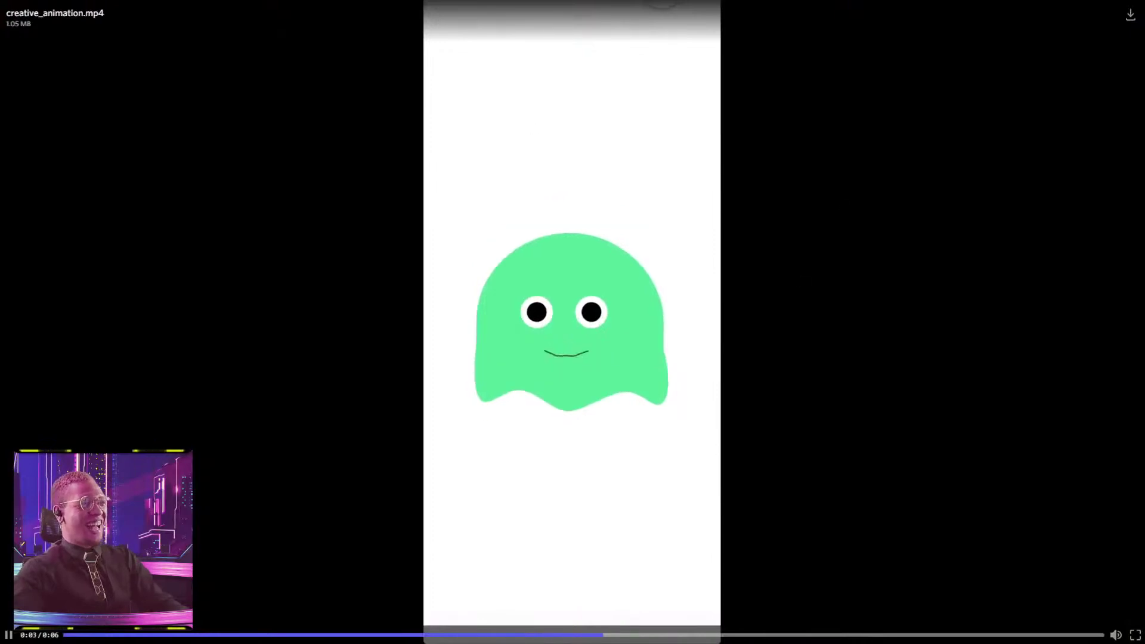
pyautogui.press('Escape')
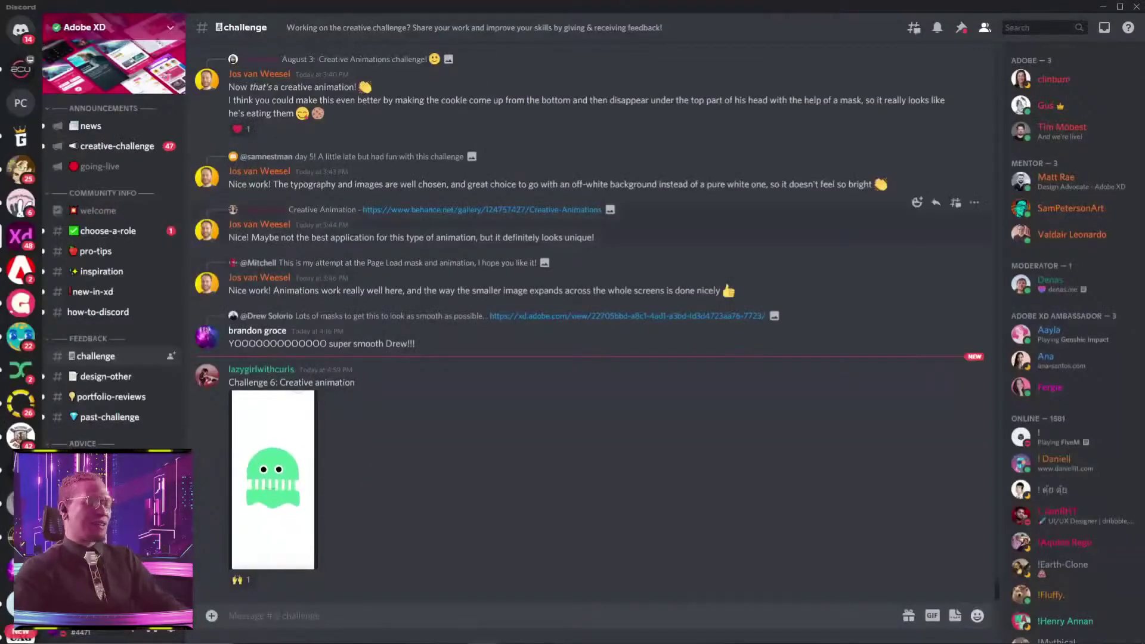